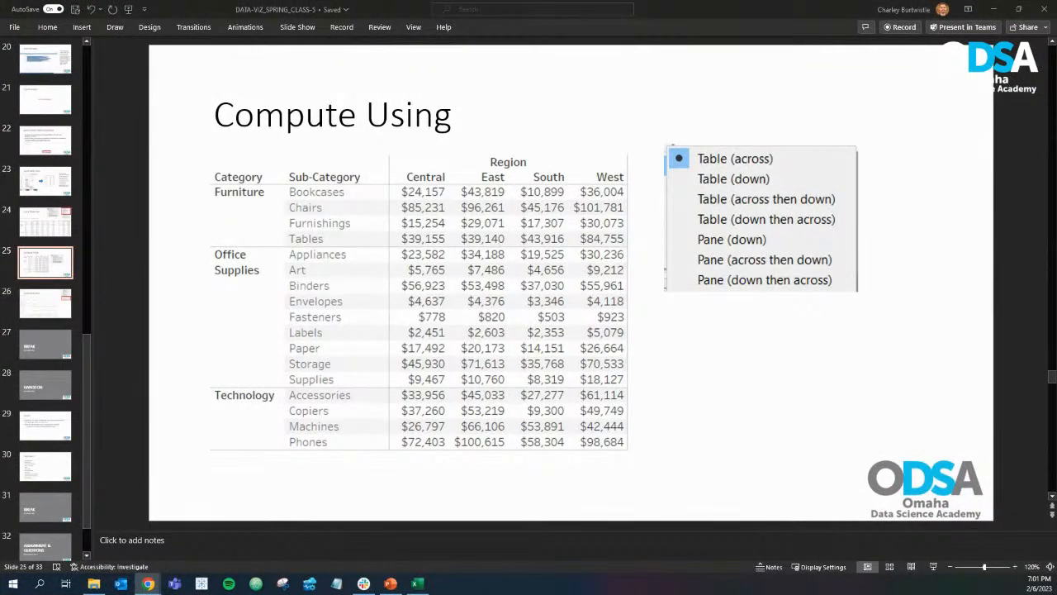
Switch to Tableau Public, connect to the Sample - Superstore Excel workbook and add its Orders sheet as the data table.
click(13, 583)
click(13, 583)
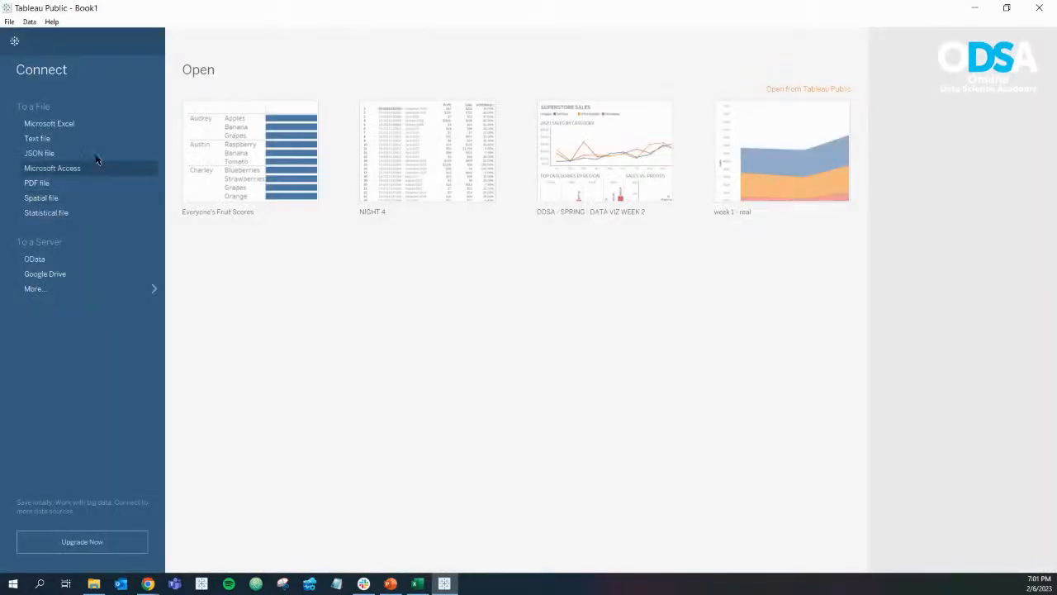
click(80, 121)
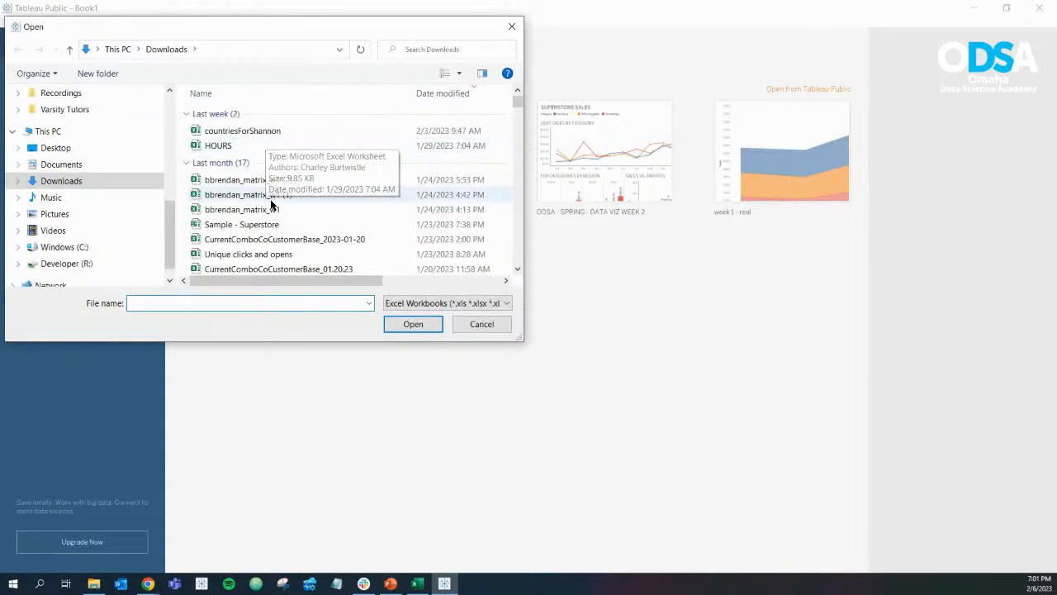
double_click(267, 225)
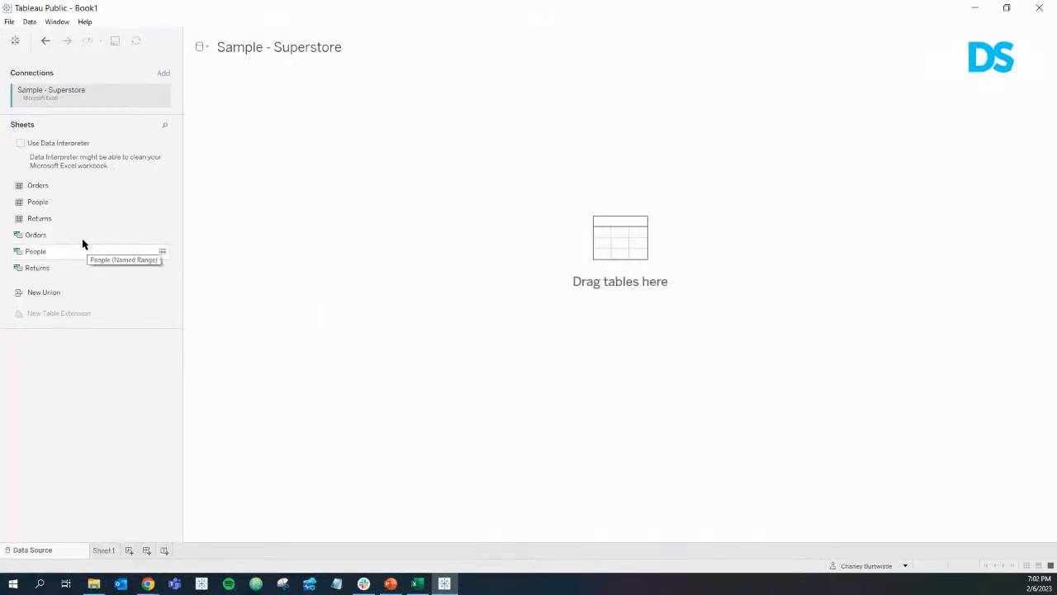
double_click(64, 188)
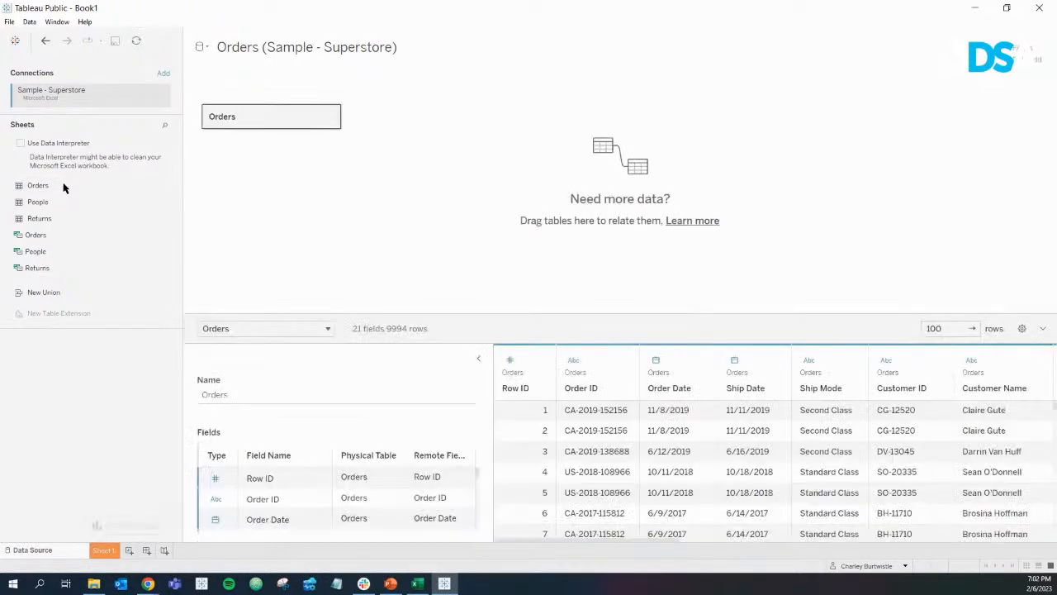
On Sheet 1, build a text table of Sales with Category and Sub-Category as rows.
click(106, 551)
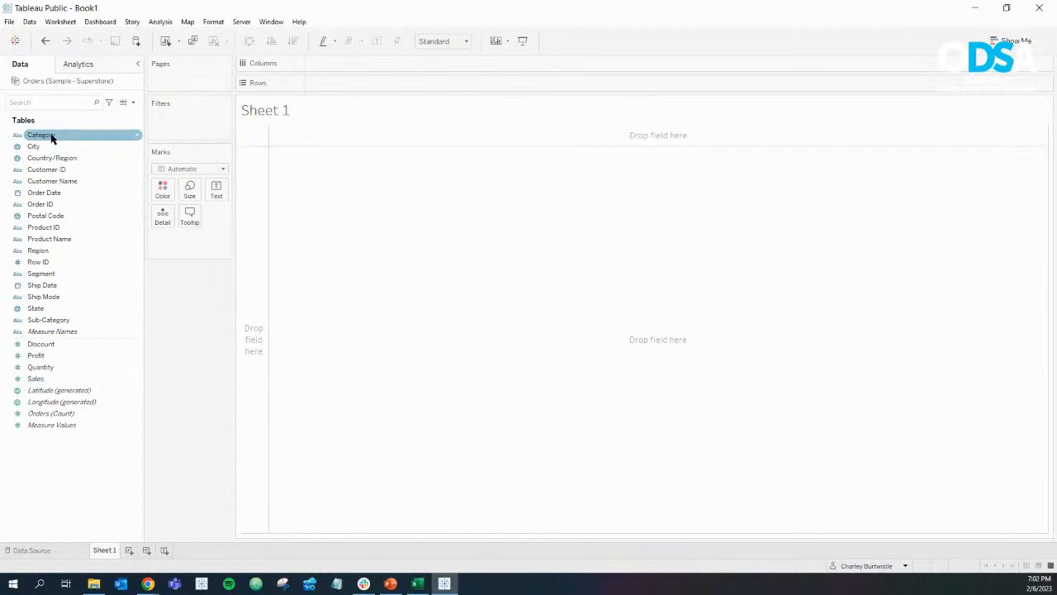
drag(52, 138, 358, 86)
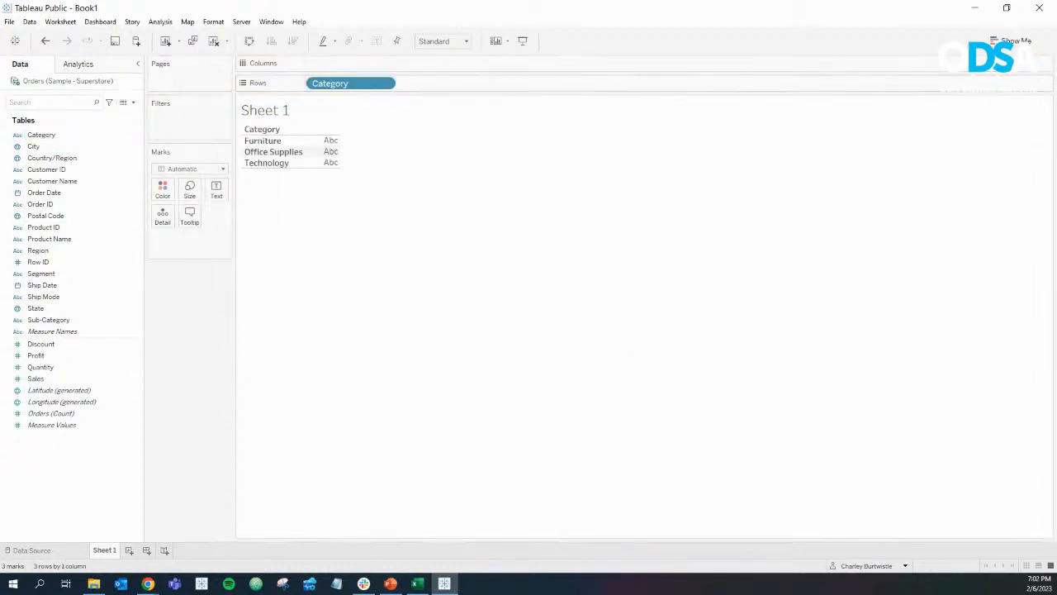
drag(62, 311, 484, 86)
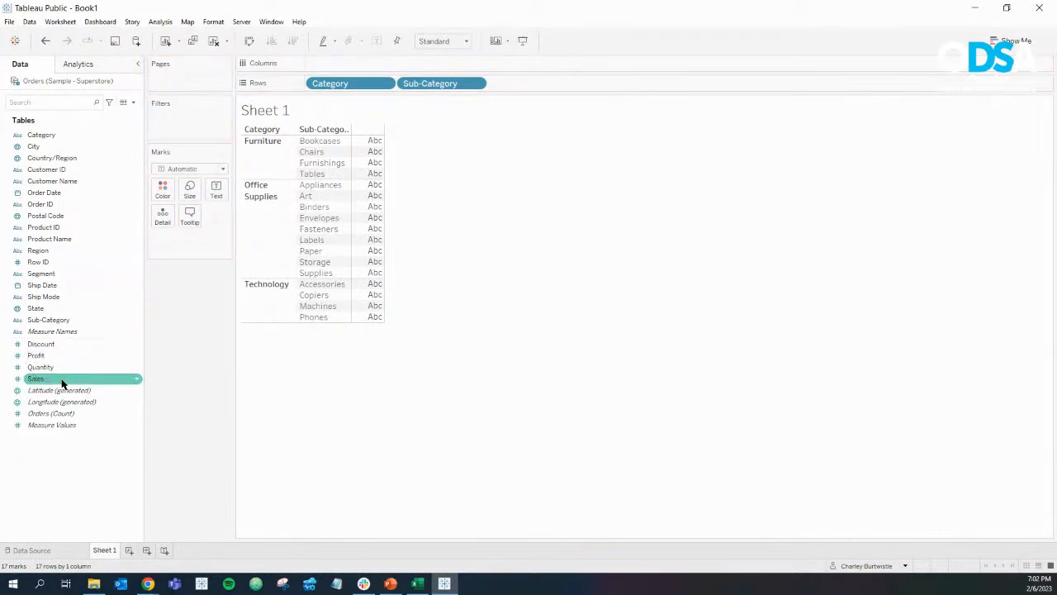
drag(62, 383, 186, 231)
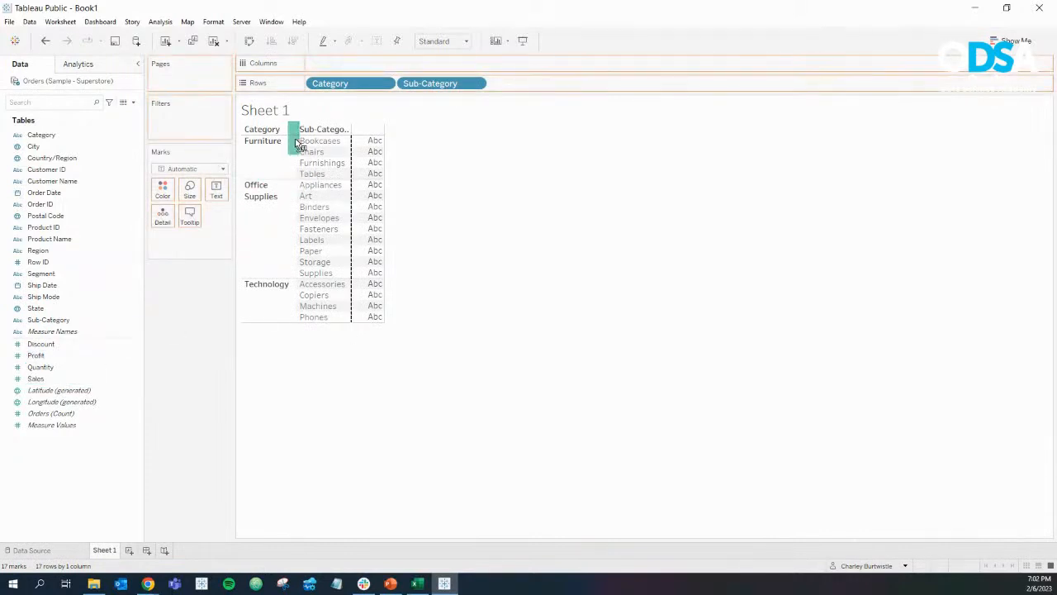
drag(296, 144, 217, 196)
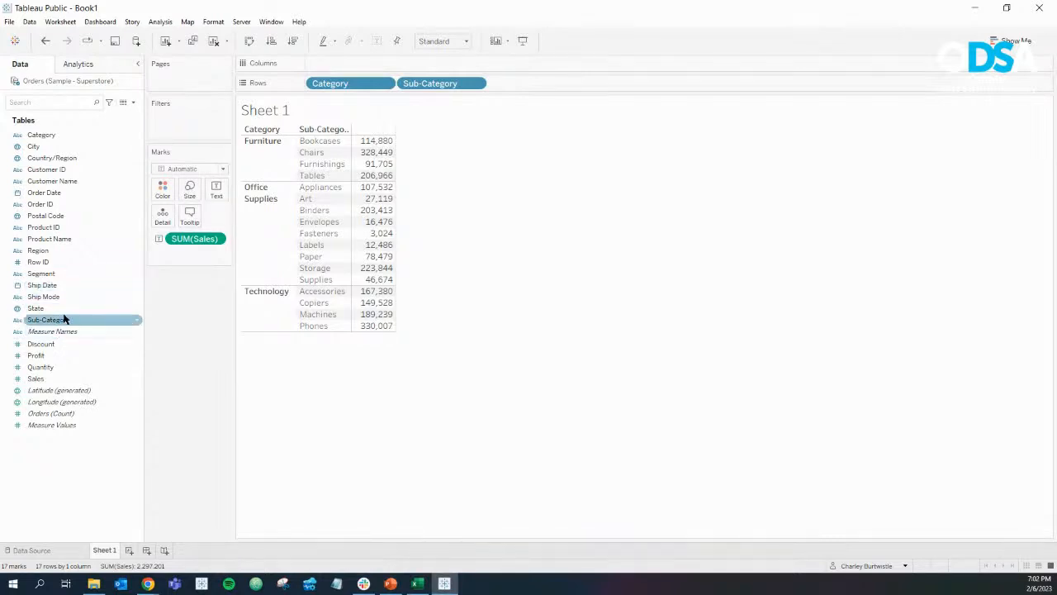
Lay out all measures as columns with Measure Names and Measure Values, and remove the Orders count, Discount, Profit and Quantity.
drag(66, 331, 353, 66)
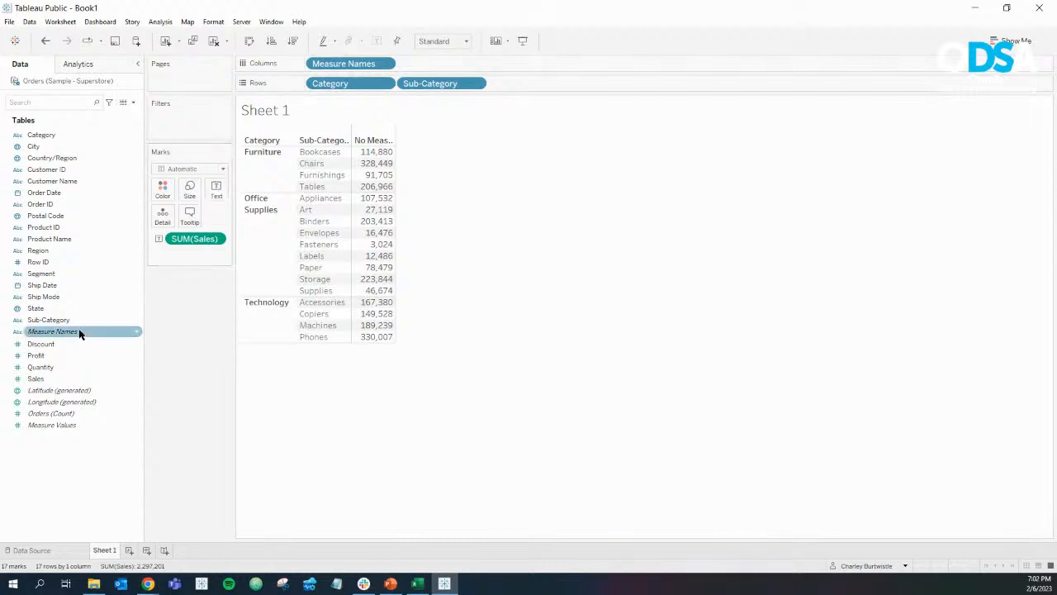
drag(64, 426, 198, 239)
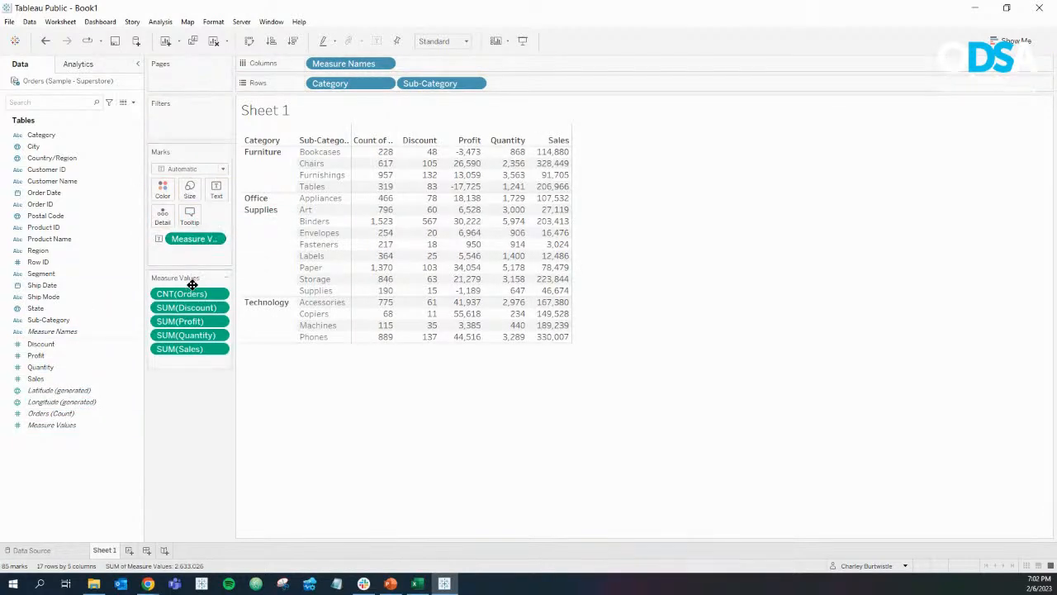
drag(192, 296, 185, 421)
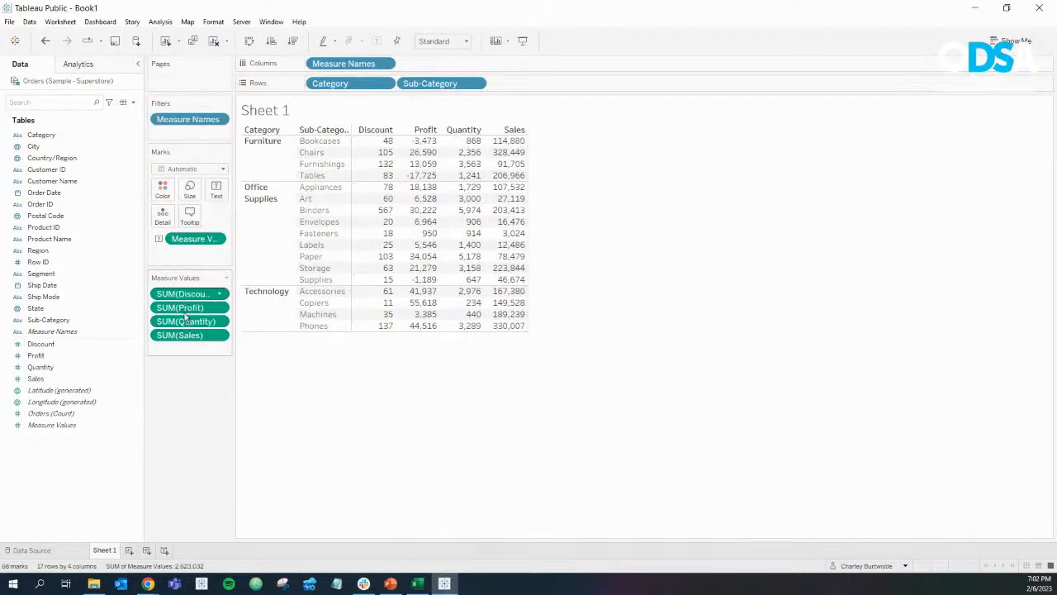
drag(186, 295, 185, 392)
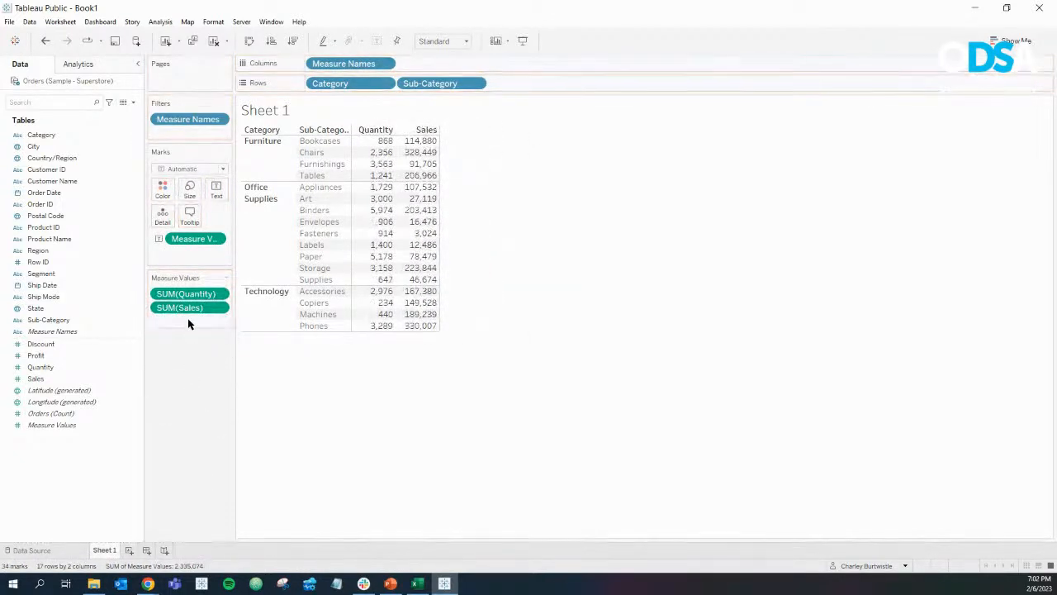
drag(196, 308, 190, 367)
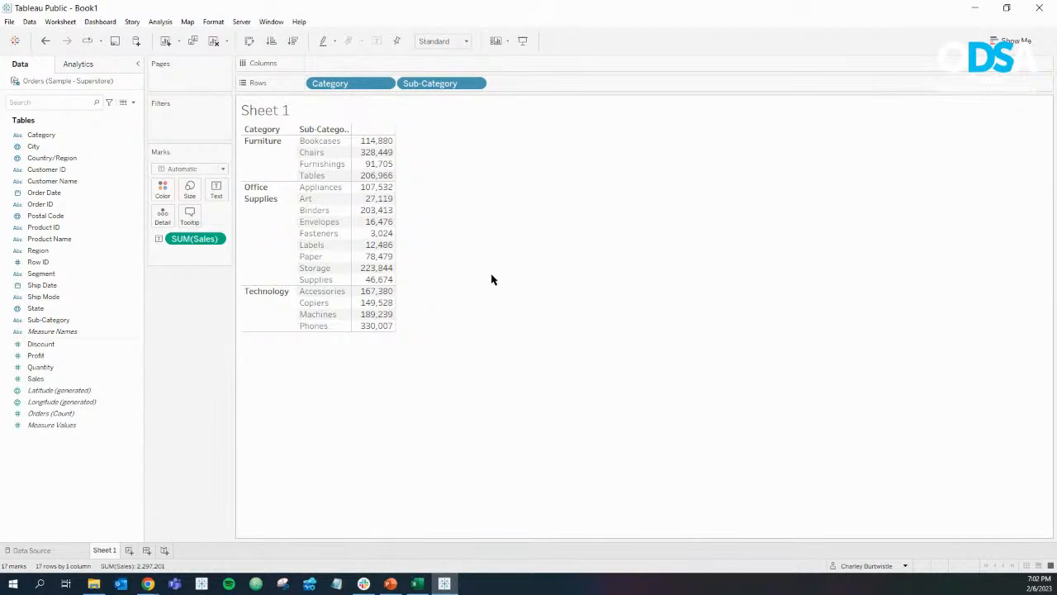
Undo the removal of Quantity from the measure values and remove Quantity again, leaving only Sales.
click(47, 42)
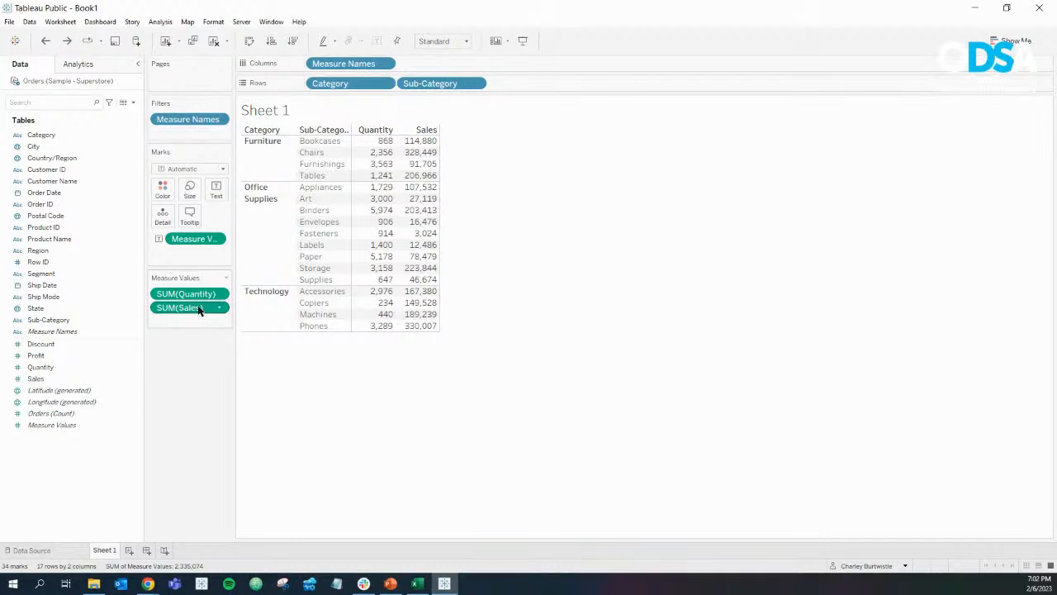
drag(198, 296, 199, 377)
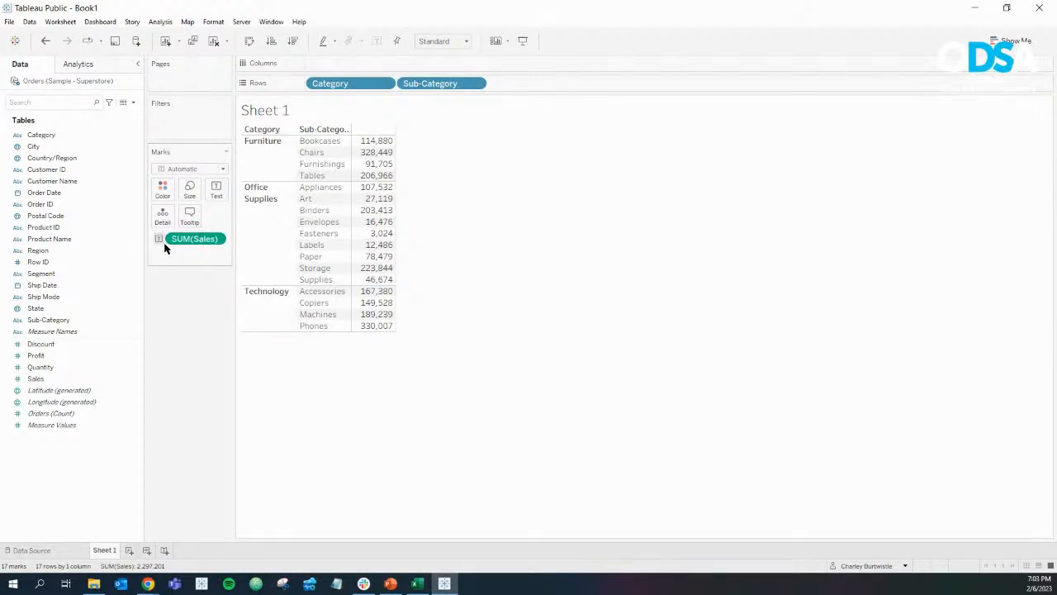
click(46, 45)
drag(56, 378, 206, 299)
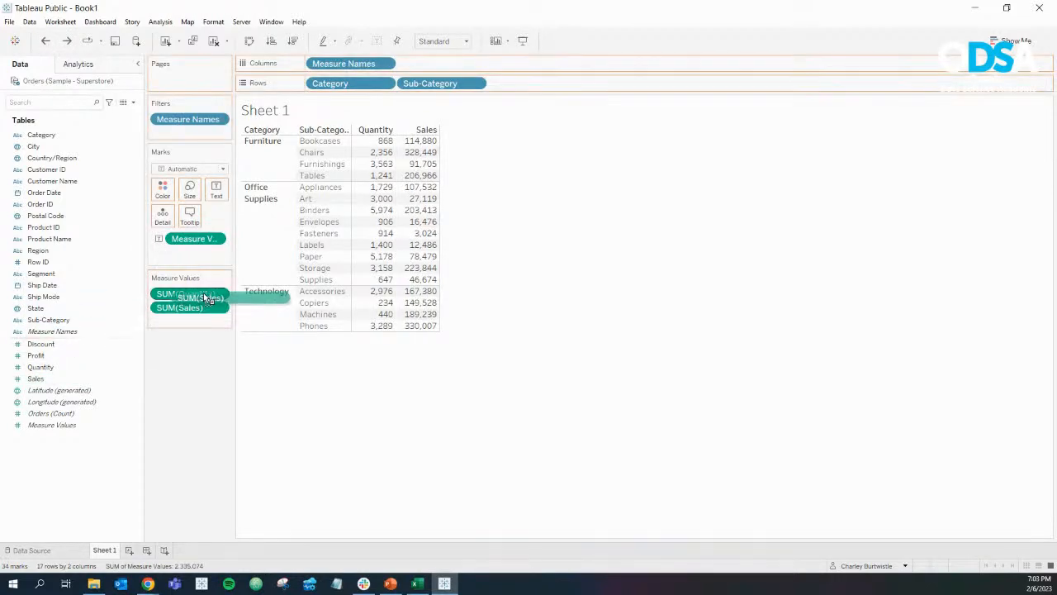
key(ctrl+y)
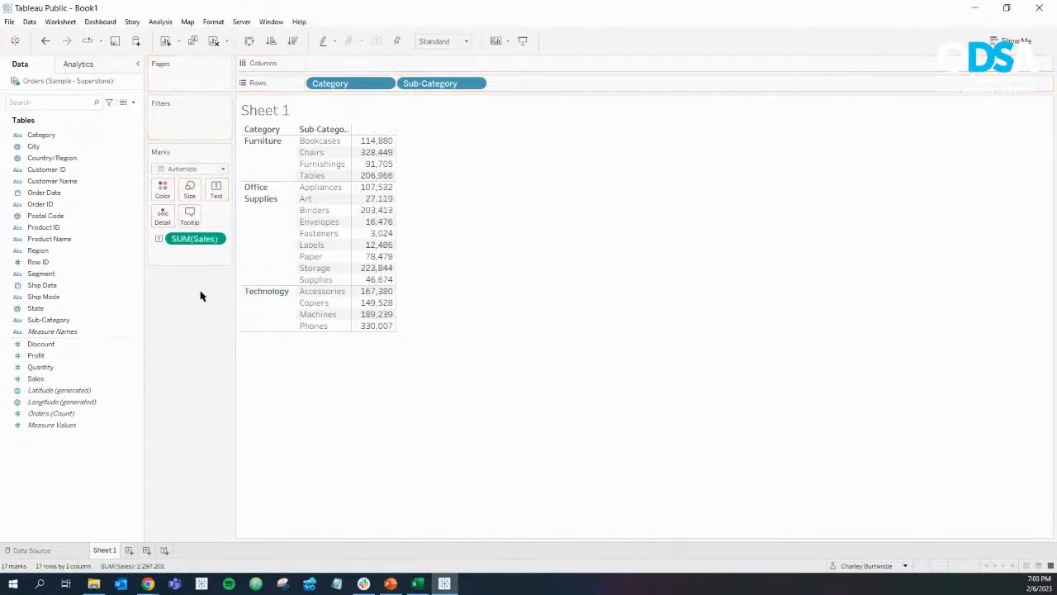
Apply the Percent of Total quick table calculation to the Sales measure.
click(218, 239)
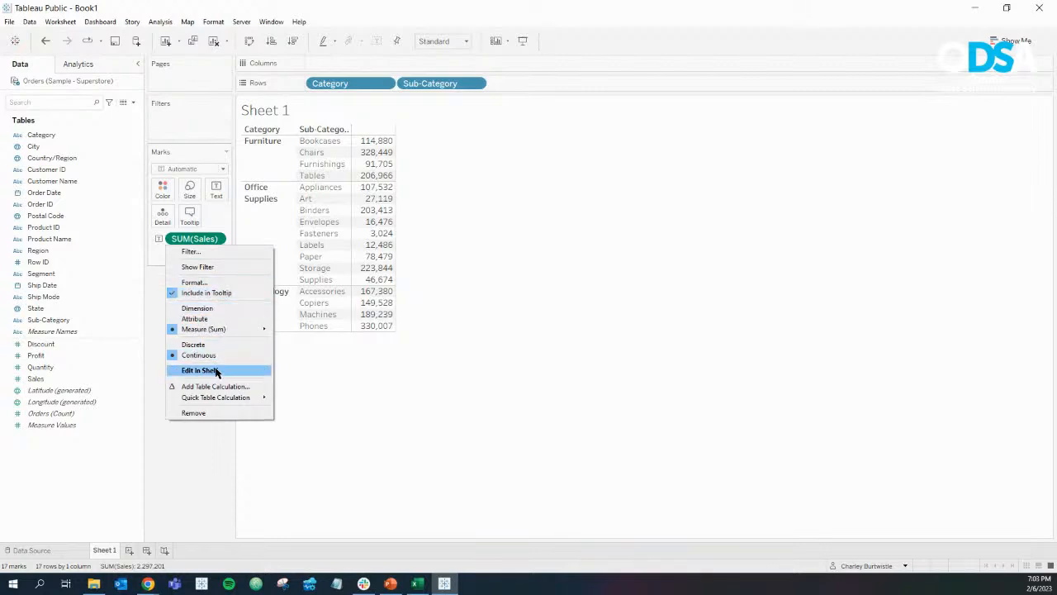
mouse_move(221, 403)
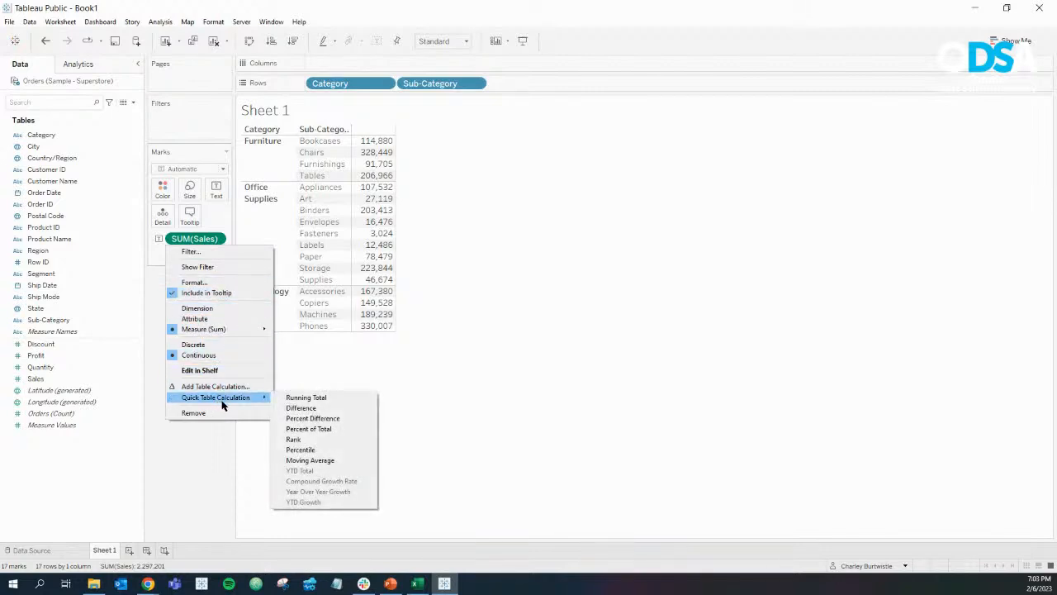
click(325, 430)
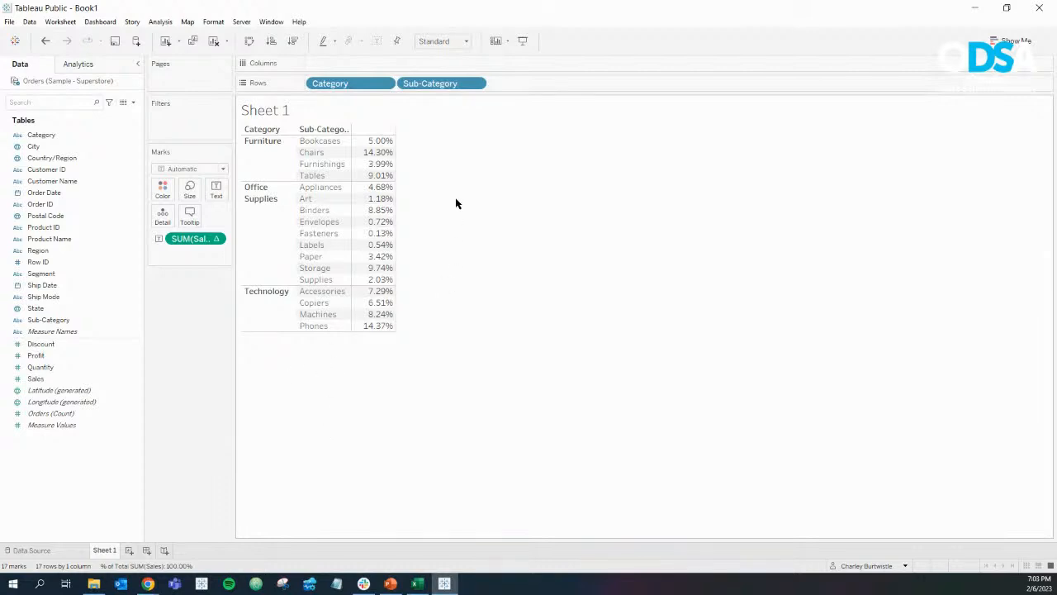
Select the four Furniture sub-category percentages to check their combined share of sales, and clear the selection.
click(388, 149)
ctrl+click(383, 153)
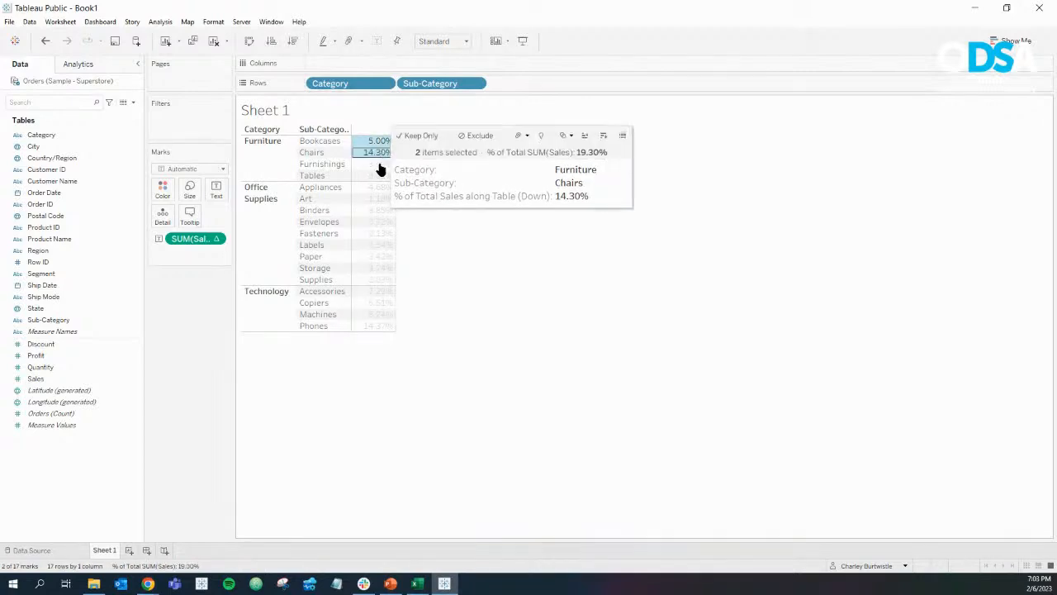
ctrl+click(378, 165)
ctrl+click(376, 177)
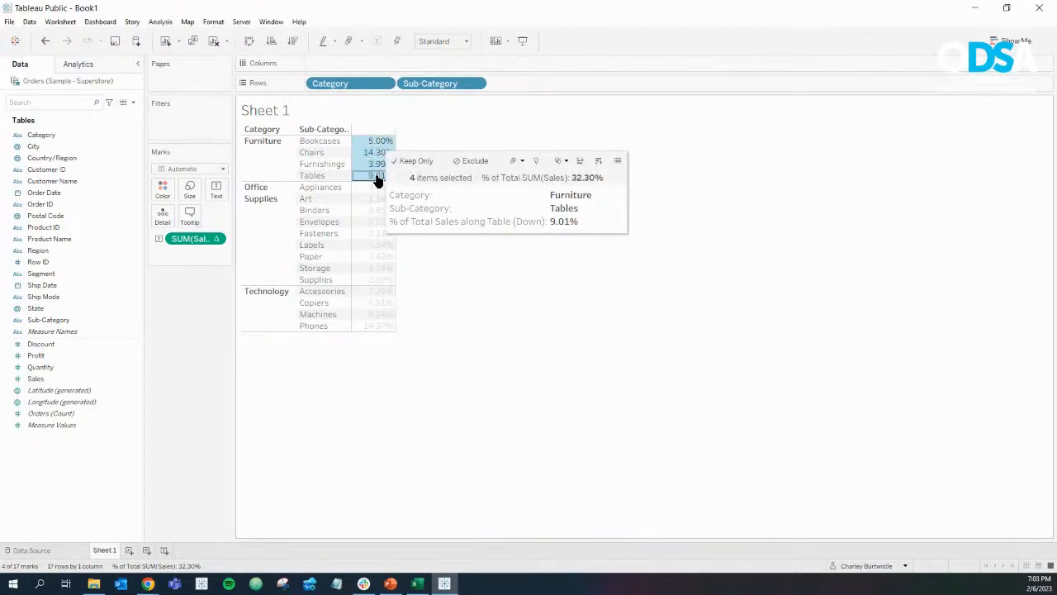
click(505, 375)
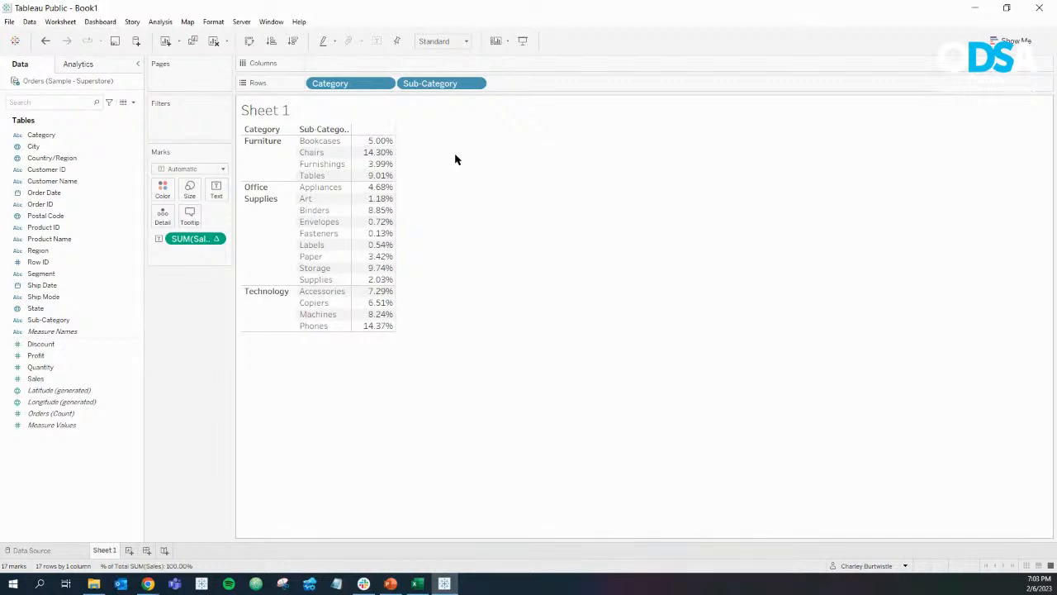
Check which Compute Using direction the Sales percentage calculation uses, without changing it.
click(214, 239)
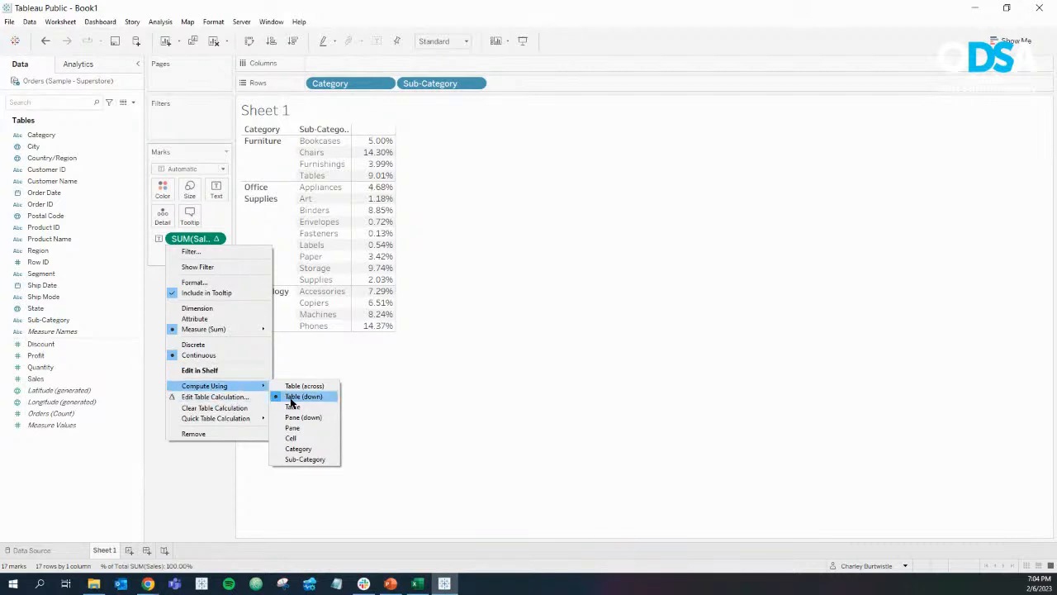
click(524, 382)
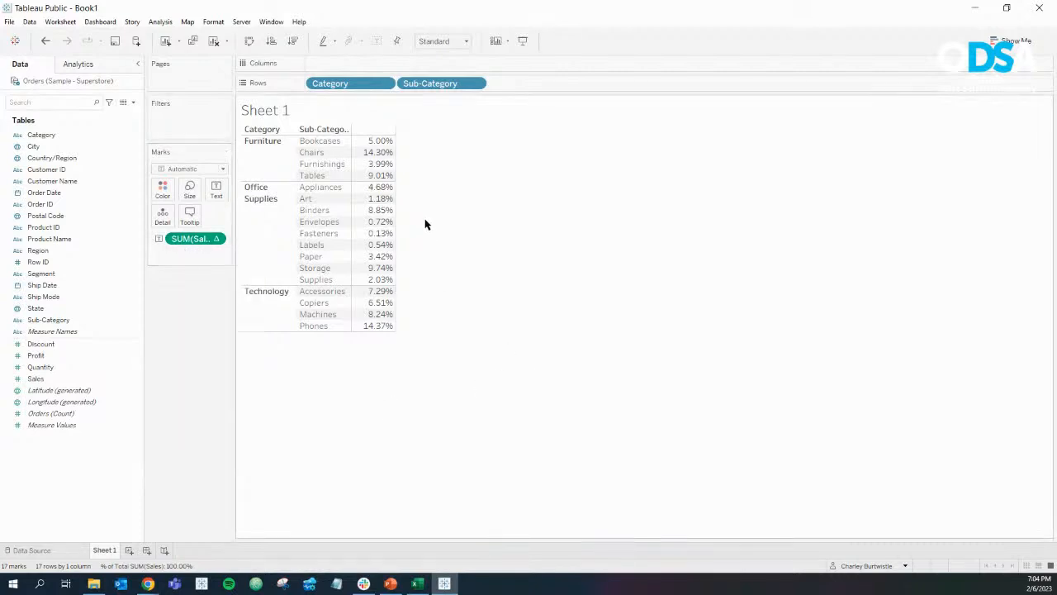
Select the percentages of all sub-categories from Bookcases through Phones to check their combined total, and clear the selection.
click(377, 142)
ctrl+click(377, 152)
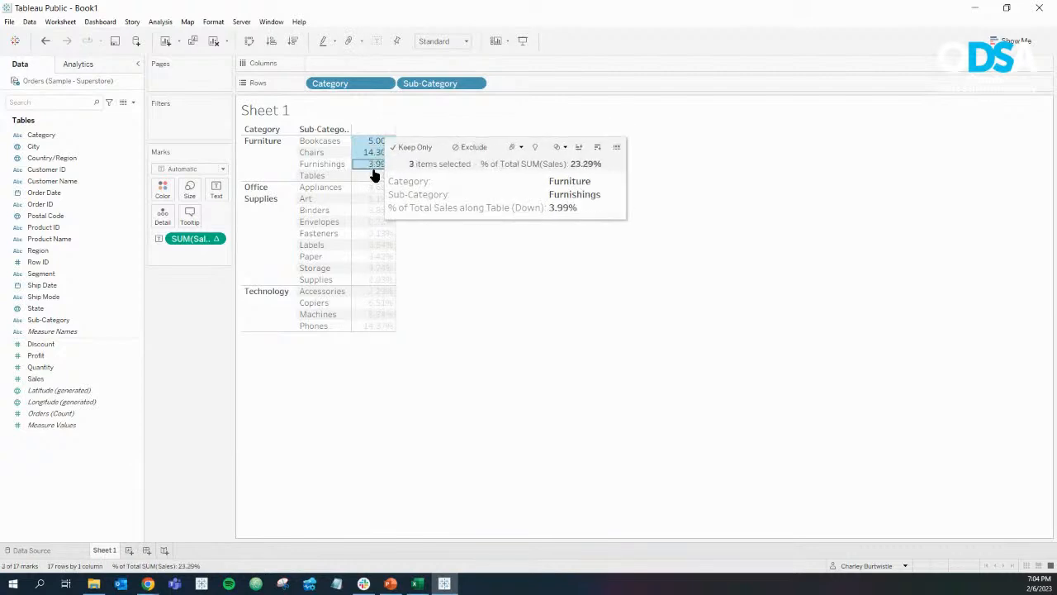
ctrl+click(372, 175)
ctrl+click(372, 164)
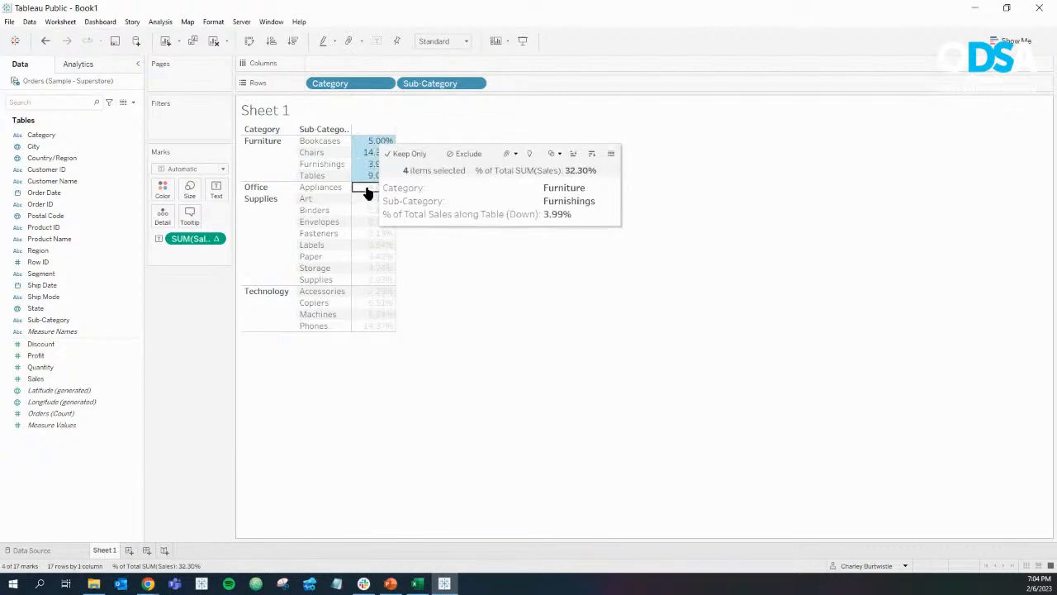
ctrl+click(369, 187)
ctrl+click(363, 199)
ctrl+click(363, 210)
ctrl+click(361, 222)
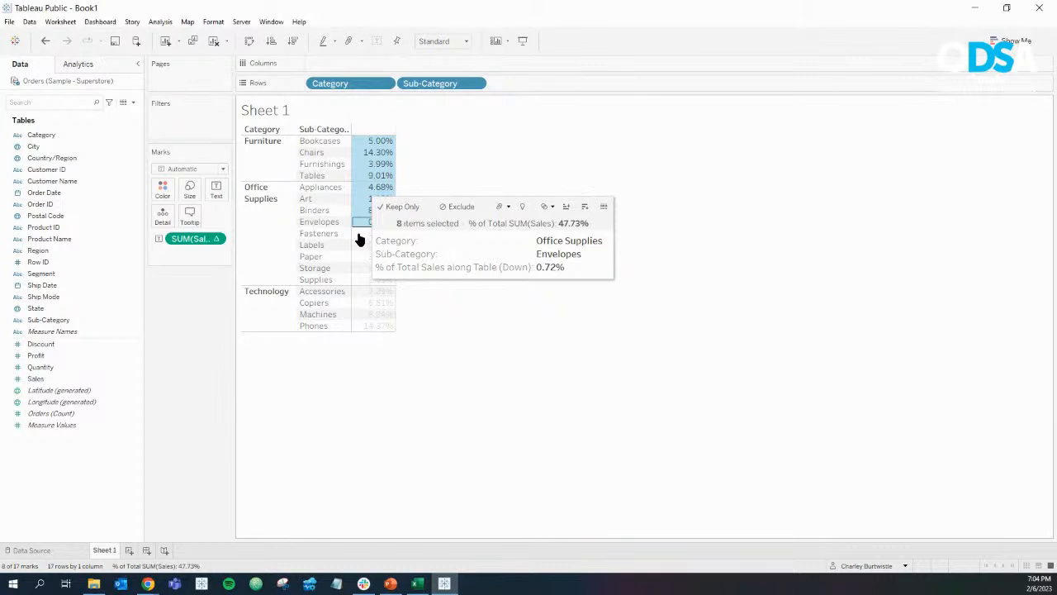
ctrl+click(359, 234)
ctrl+click(360, 245)
ctrl+click(360, 257)
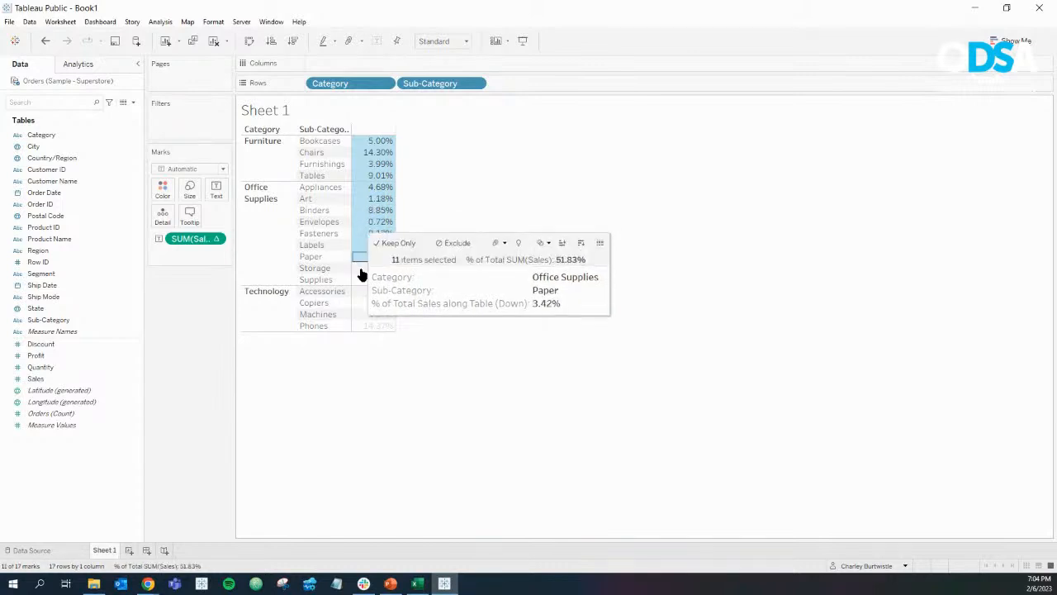
ctrl+click(361, 268)
ctrl+click(360, 280)
ctrl+click(358, 291)
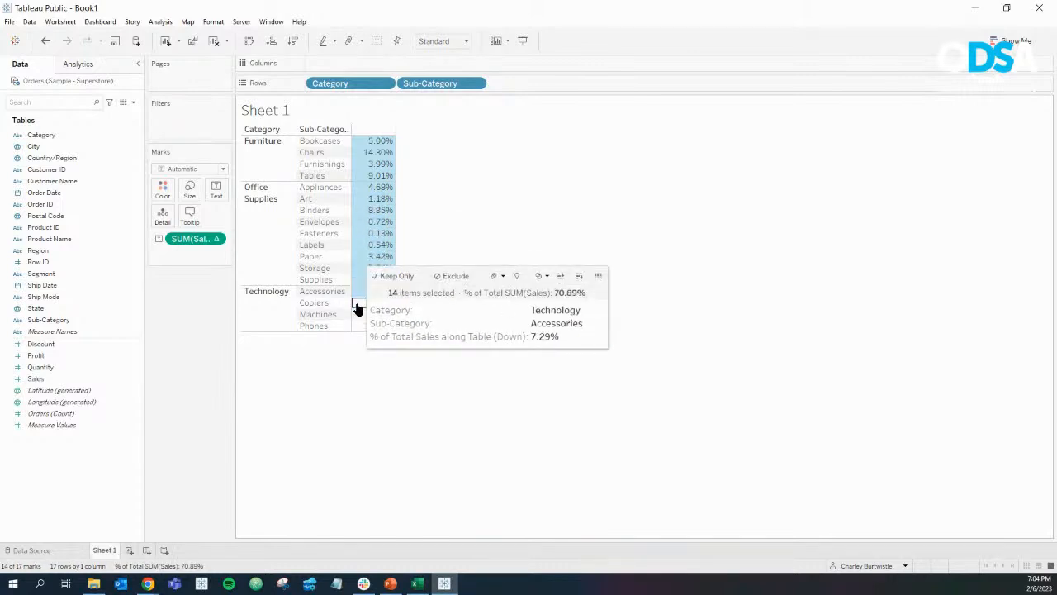
ctrl+click(358, 303)
ctrl+click(358, 315)
ctrl+click(359, 326)
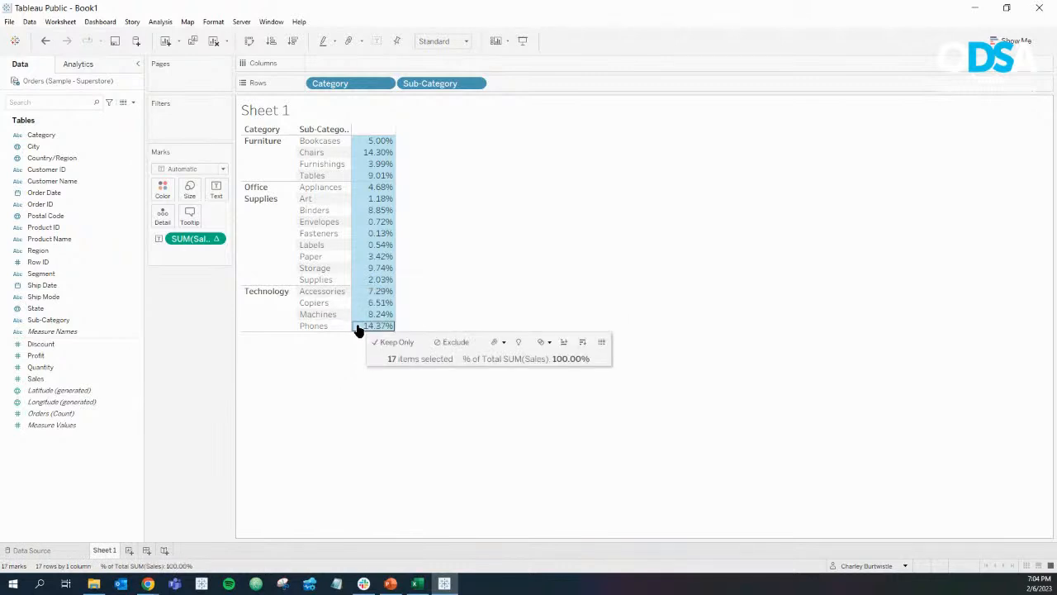
click(504, 250)
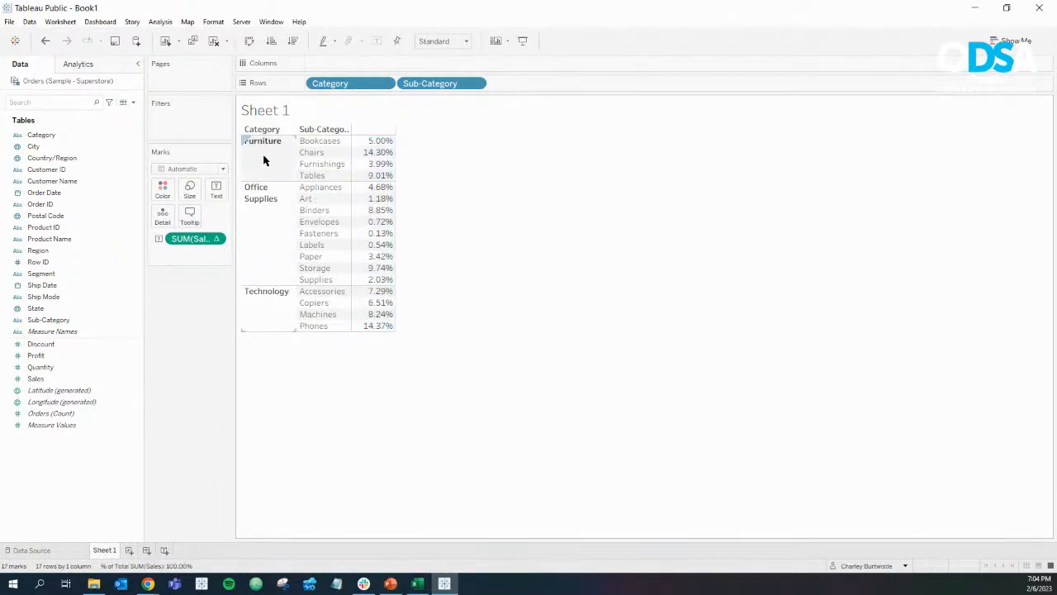
Compute the Sales percent of total using Pane (down), and select the four Furniture percentages to check their combined total.
click(215, 238)
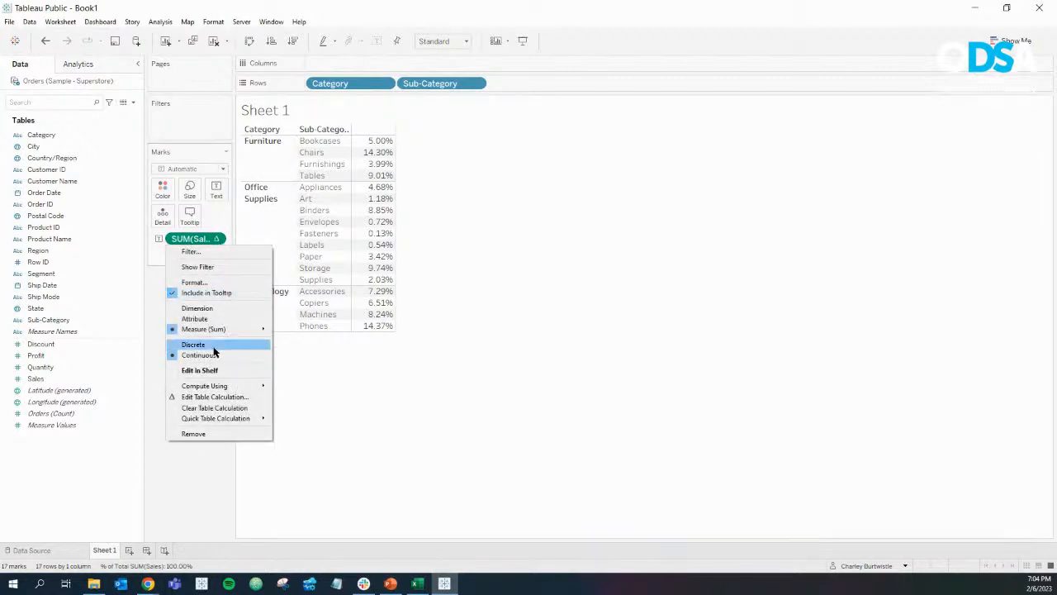
mouse_move(226, 385)
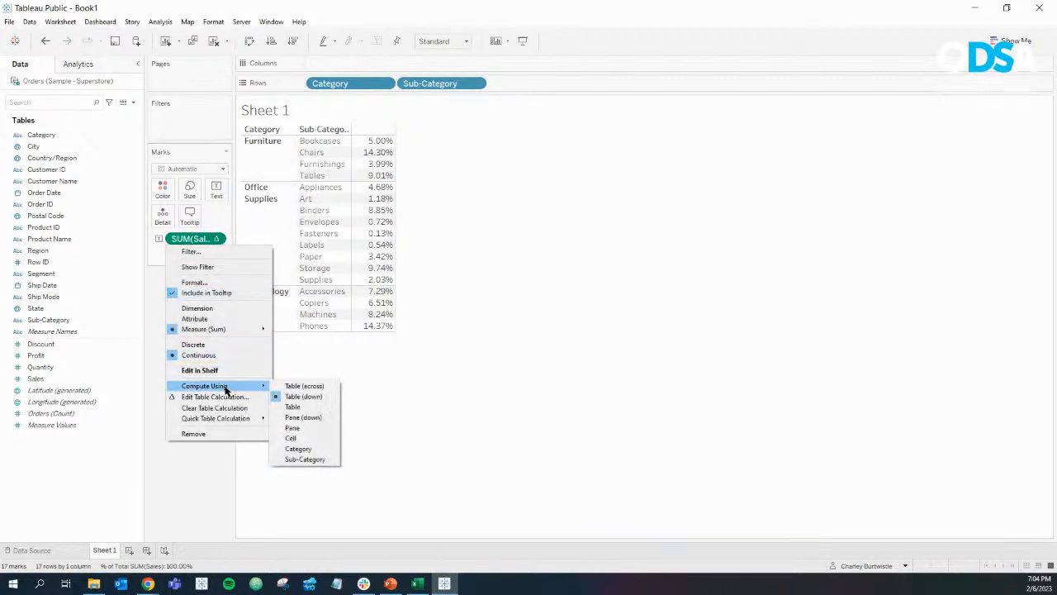
click(314, 419)
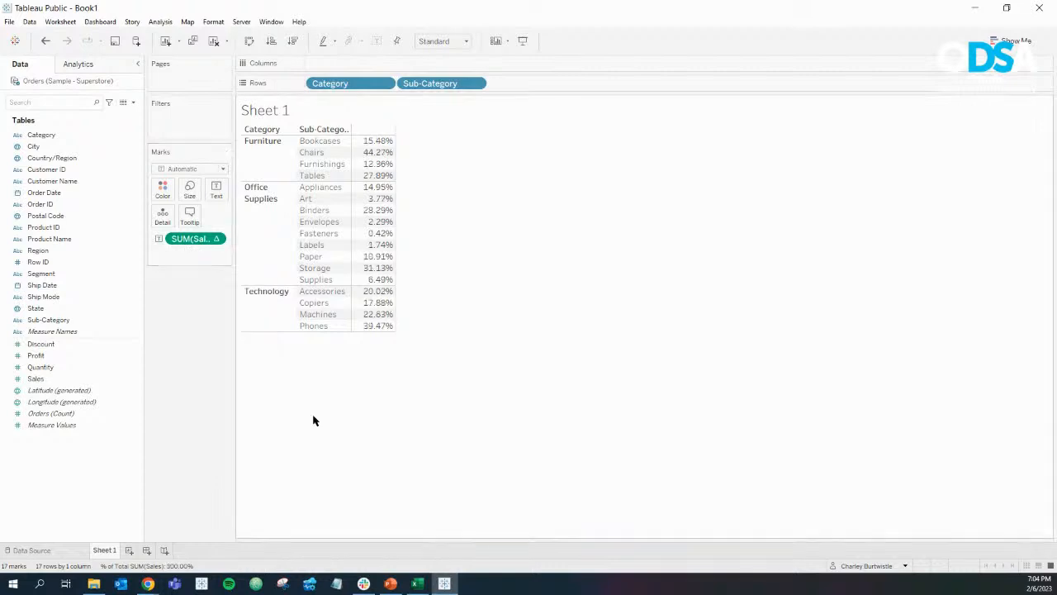
drag(379, 144, 371, 177)
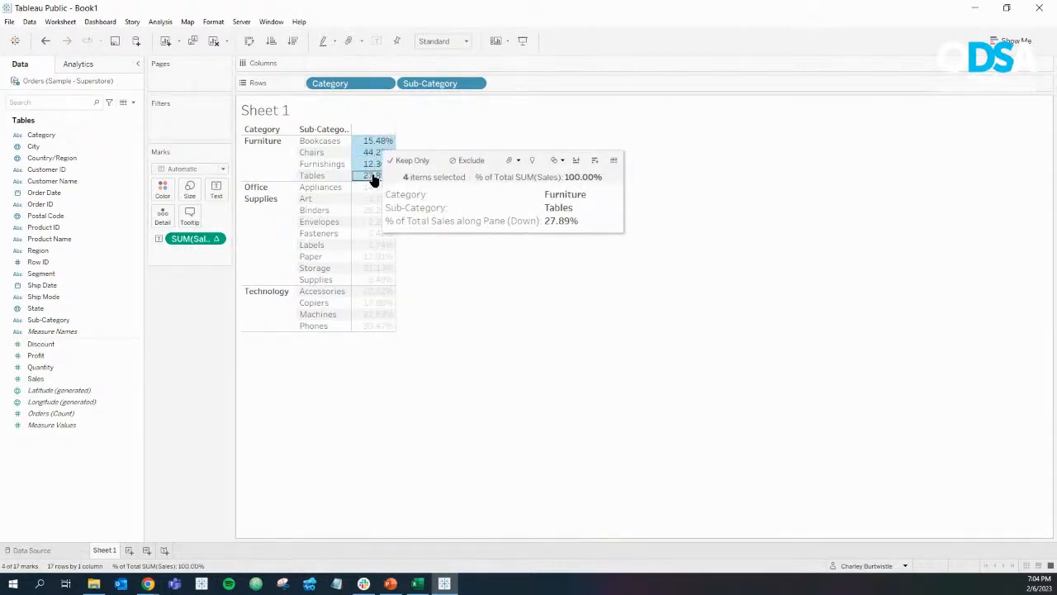
click(470, 267)
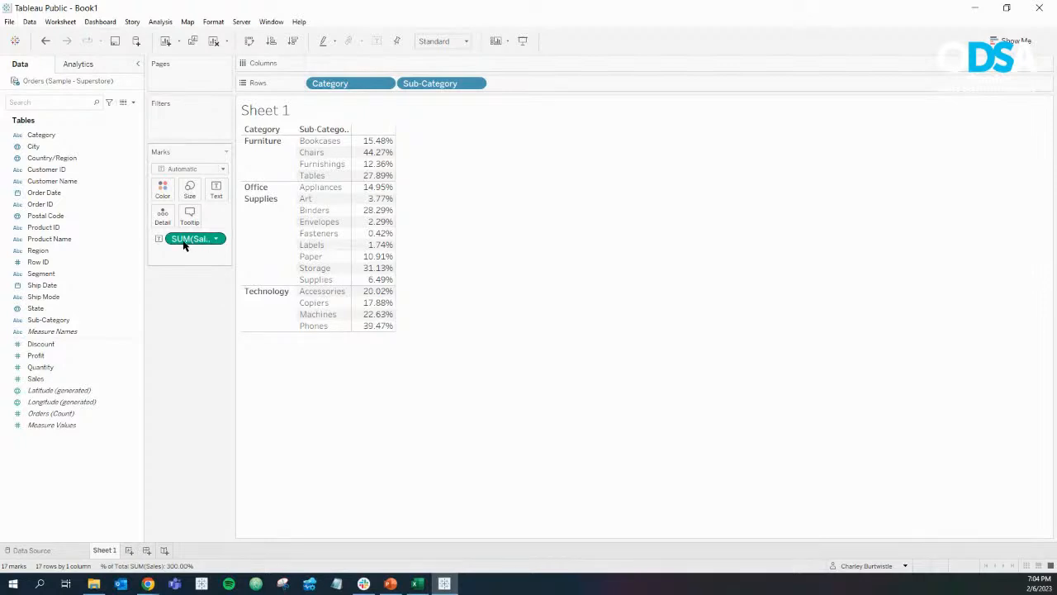
Add the plain Sales measure to the table's text, and convert the view to a text table with separate measure columns.
drag(36, 380, 211, 196)
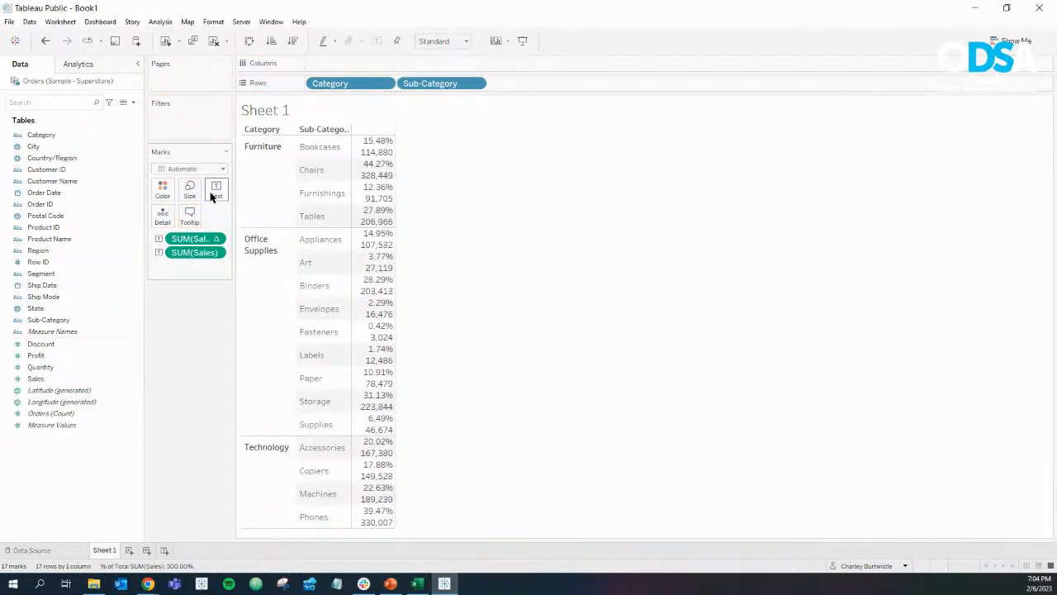
drag(56, 335, 272, 142)
click(1016, 41)
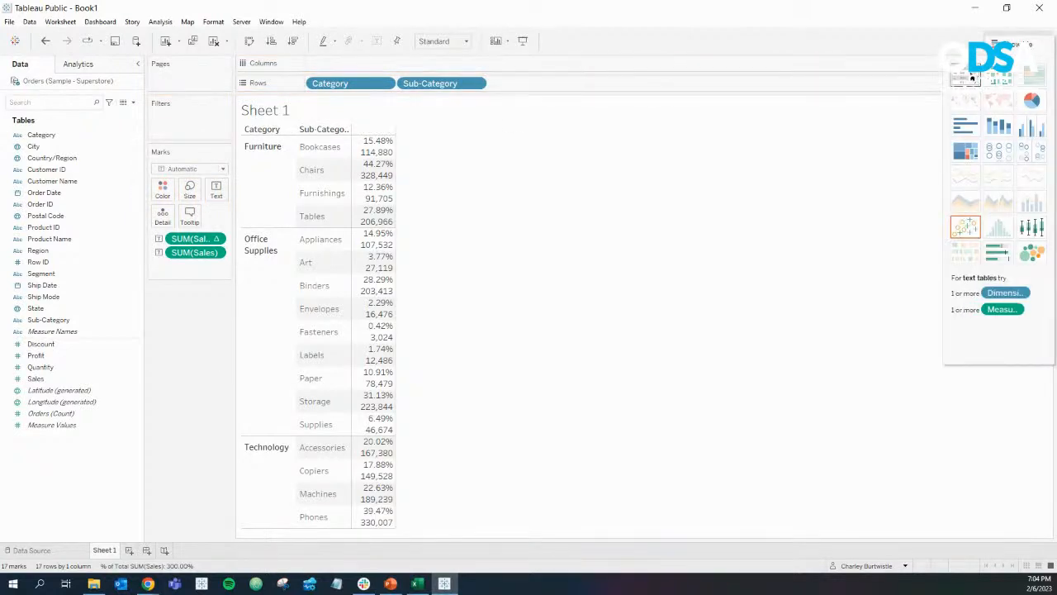
click(965, 77)
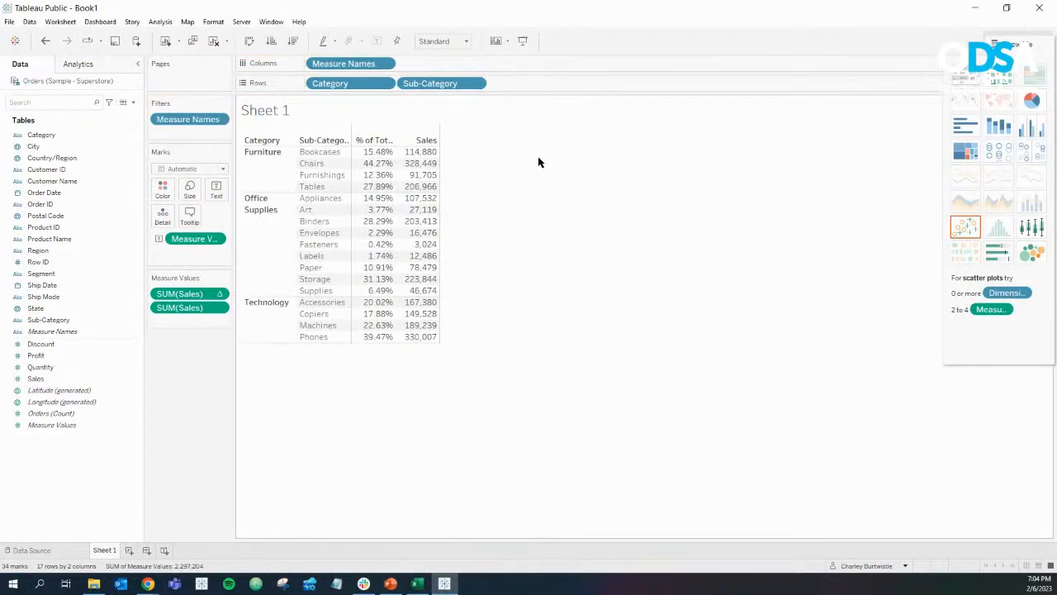
Place the plain Sales column before the percent-of-total column, widen the columns, and close the chart suggestions.
drag(171, 312, 185, 293)
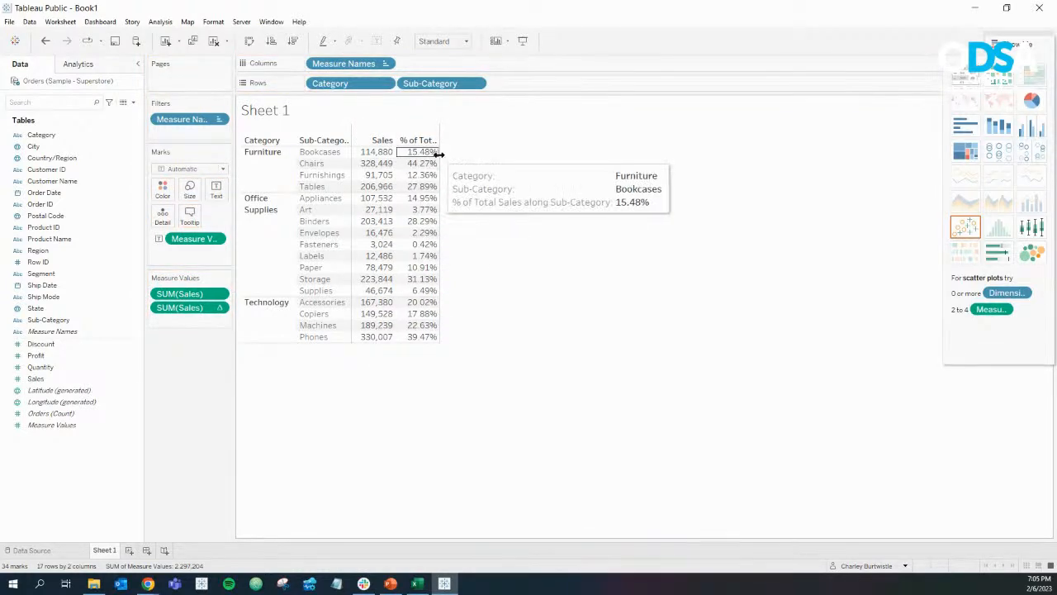
drag(440, 151, 479, 157)
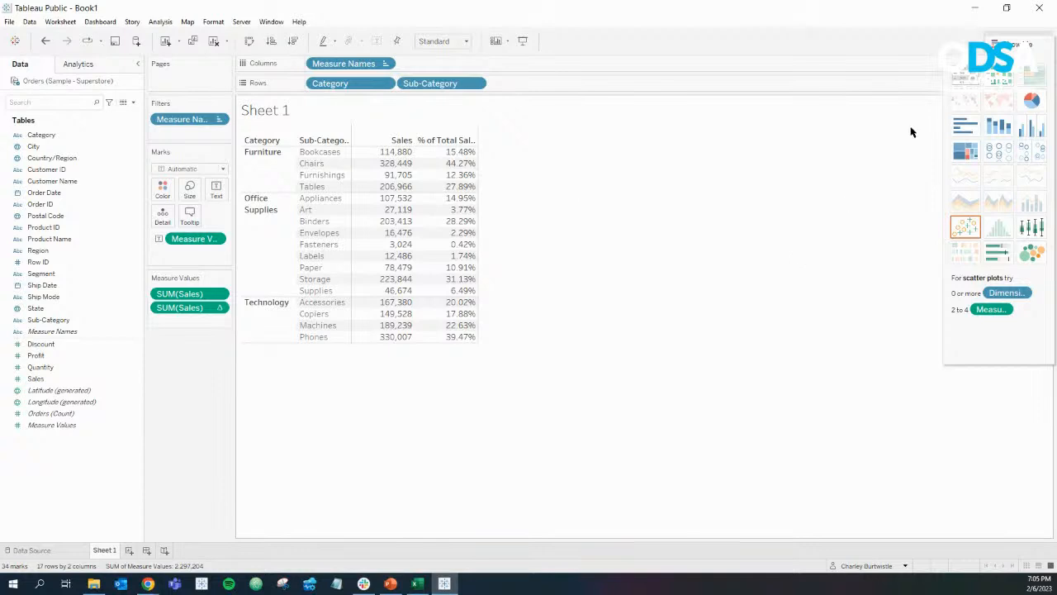
click(1014, 41)
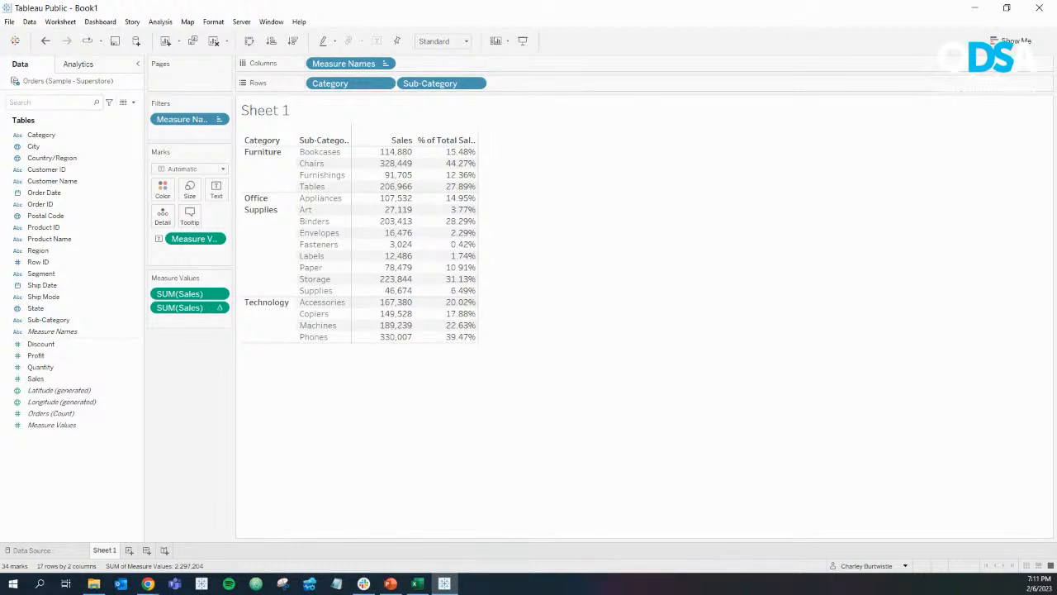
Look at the StreamYard studio and its private chat in Firefox, and return to the Tableau workbook.
mouse_move(459, 159)
key(alt+Tab)
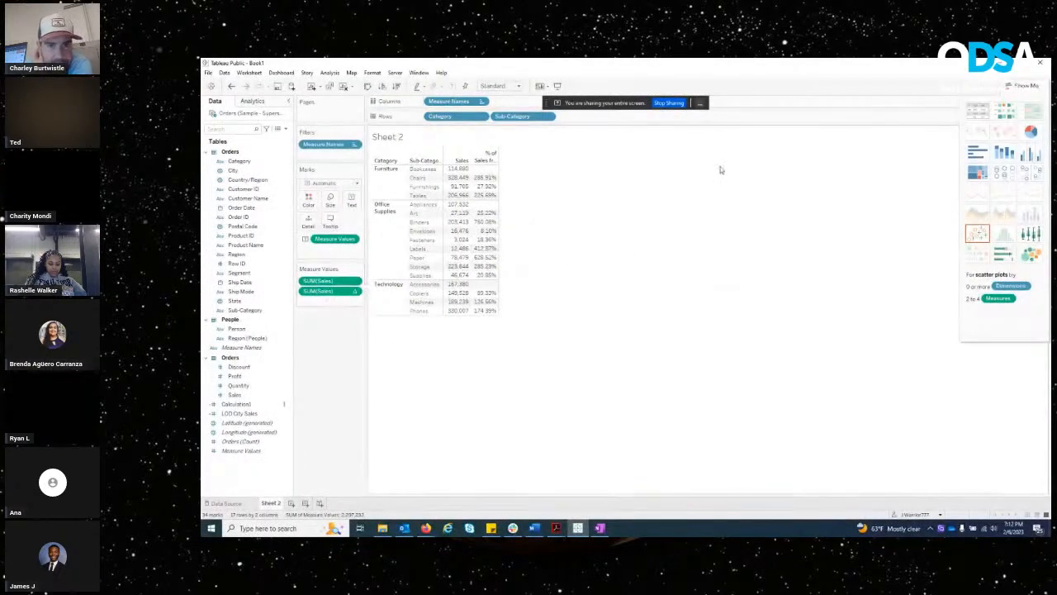
click(1000, 63)
click(429, 501)
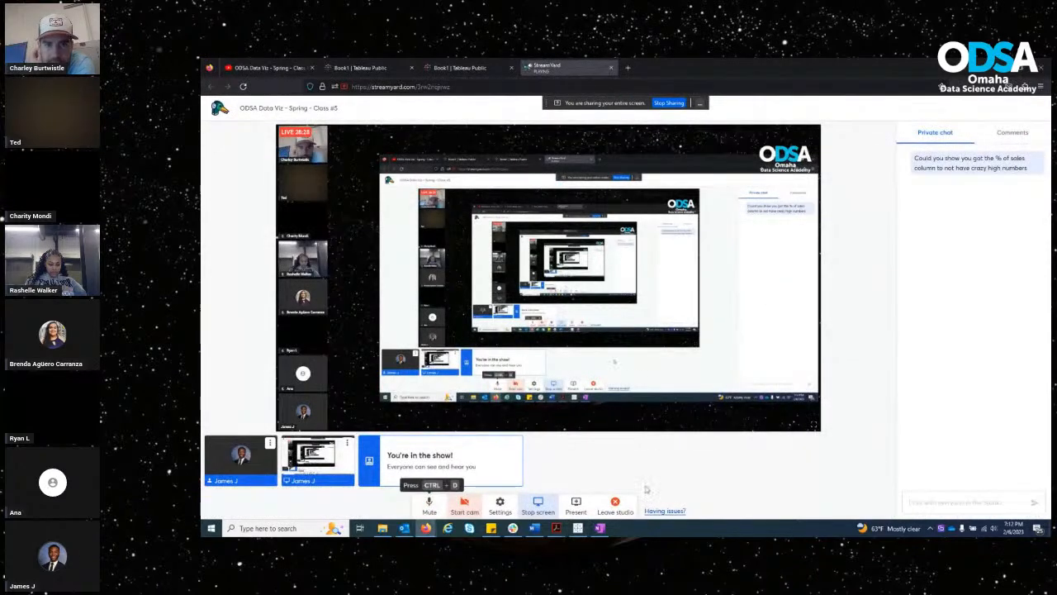
click(577, 528)
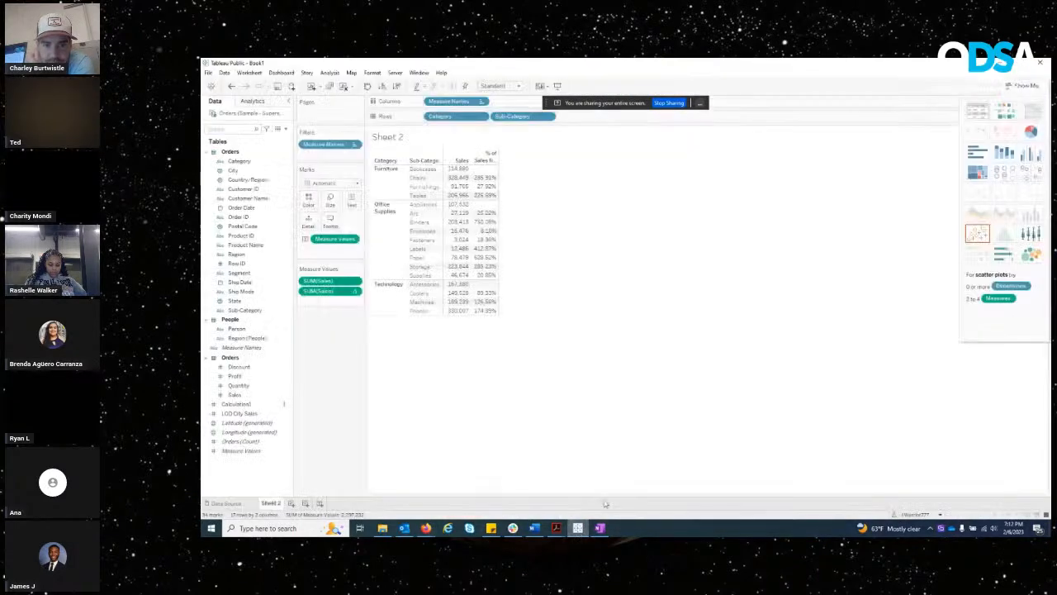
Change the quick table calculation on the second Sales measure to Percent of Total.
click(354, 292)
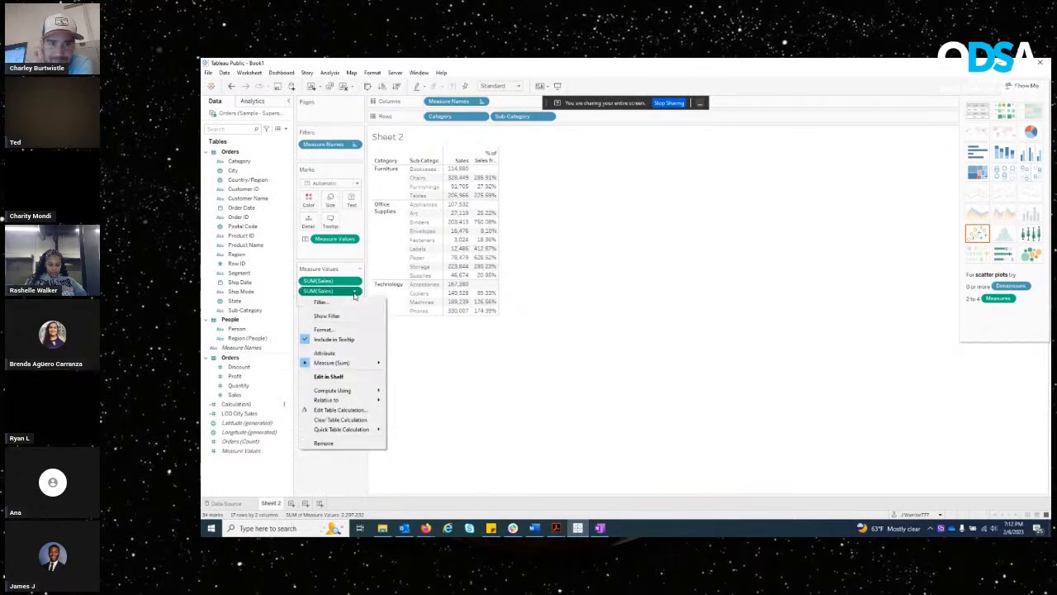
click(498, 176)
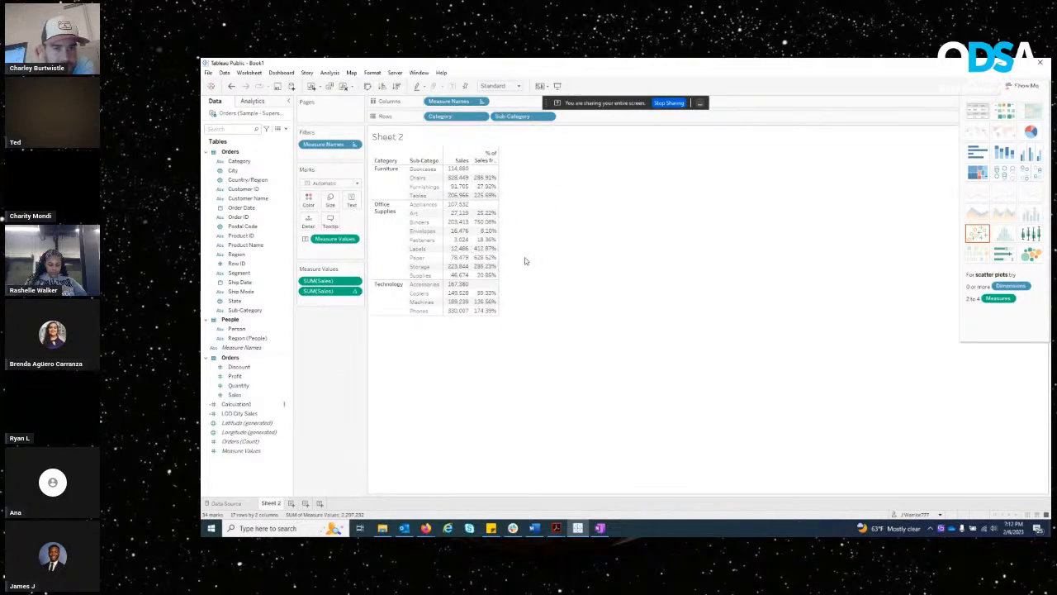
click(356, 292)
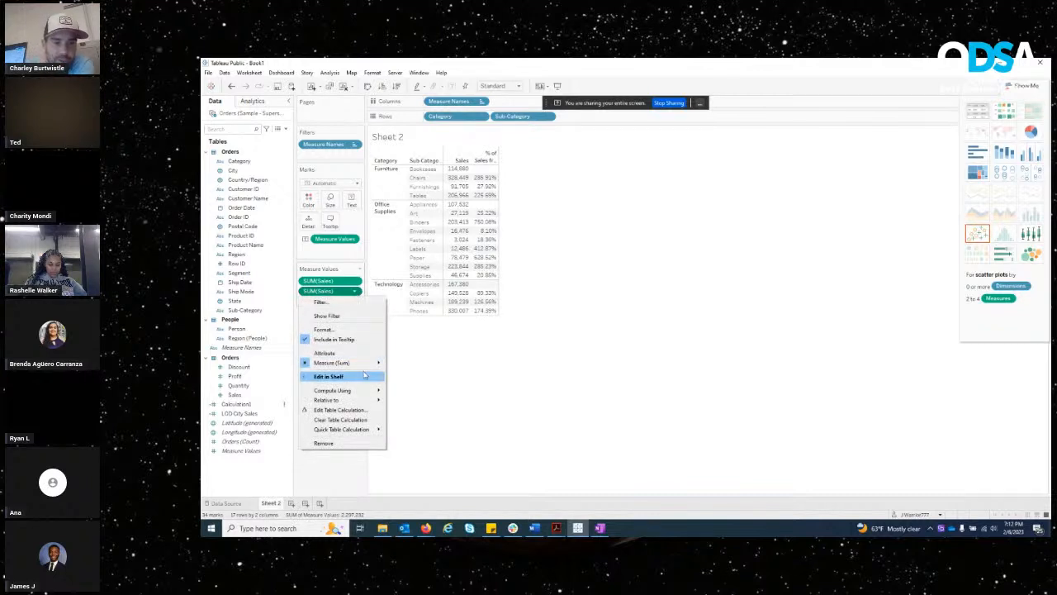
mouse_move(361, 393)
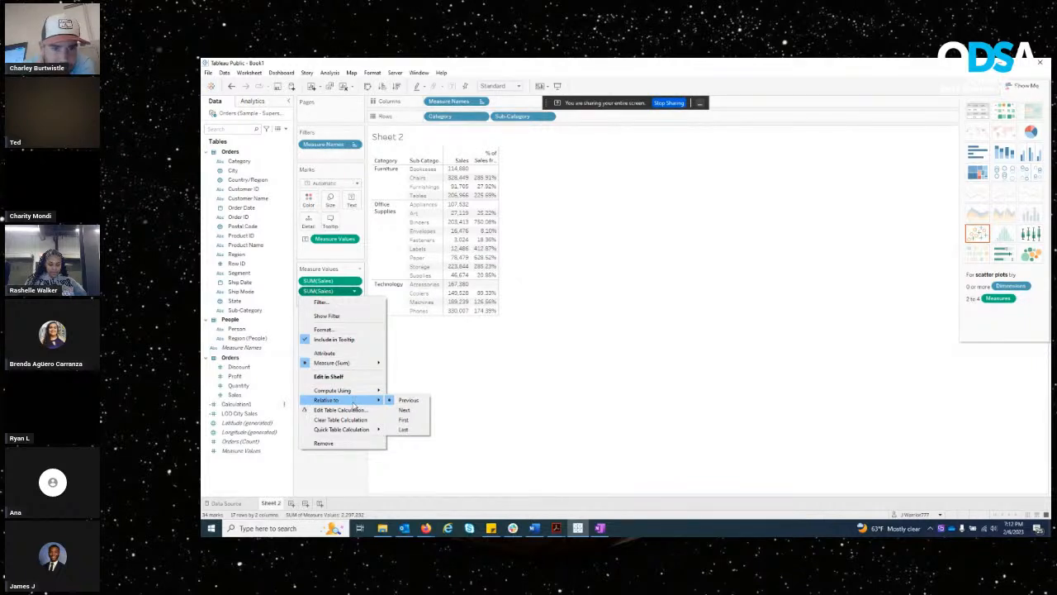
mouse_move(355, 432)
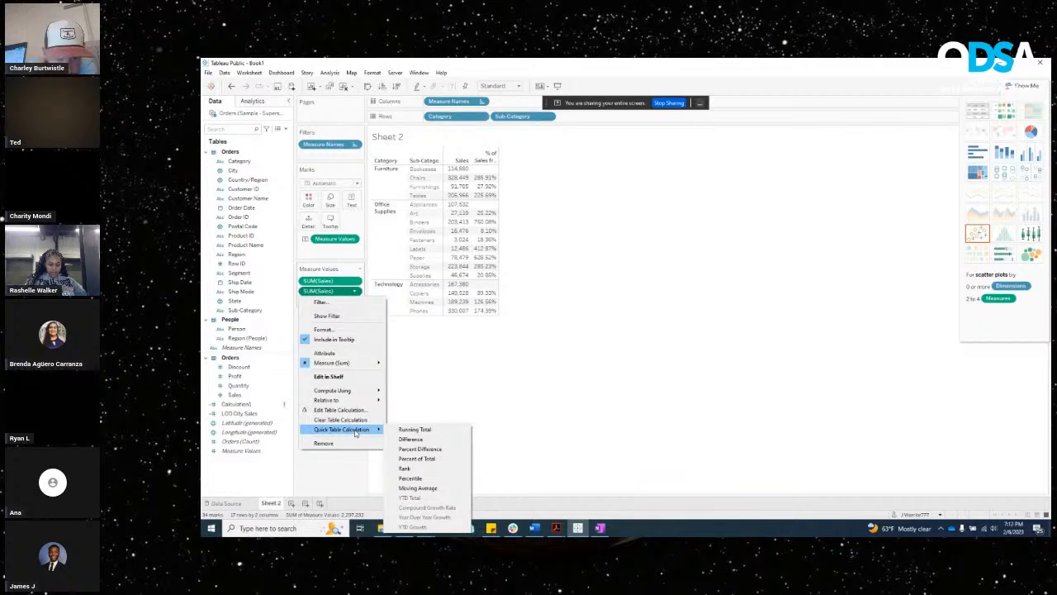
click(418, 459)
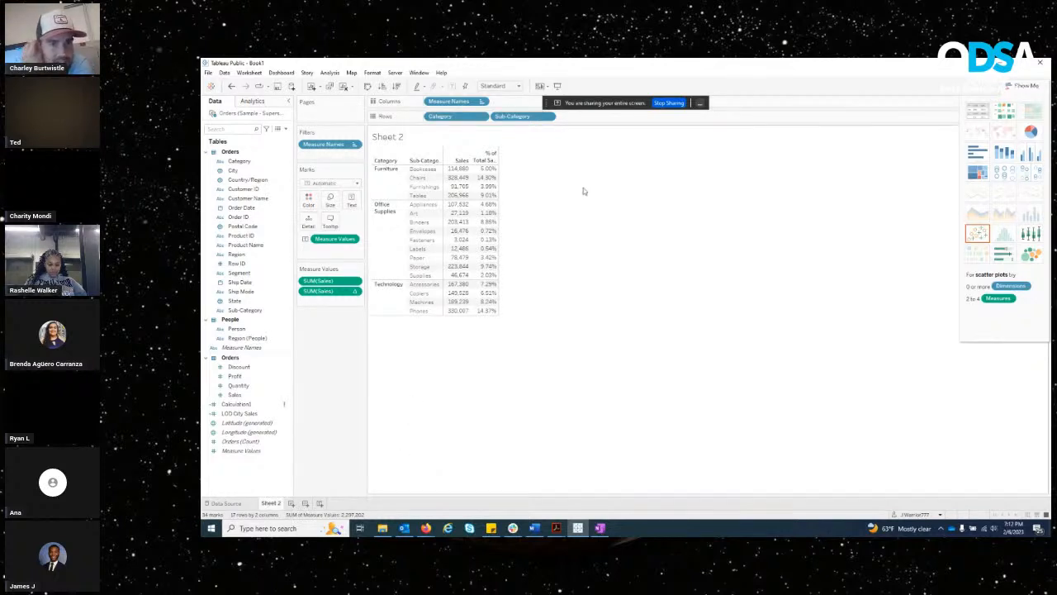
Set the second Sales measure's percent-of-total calculation to compute using Pane (down).
mouse_move(498, 176)
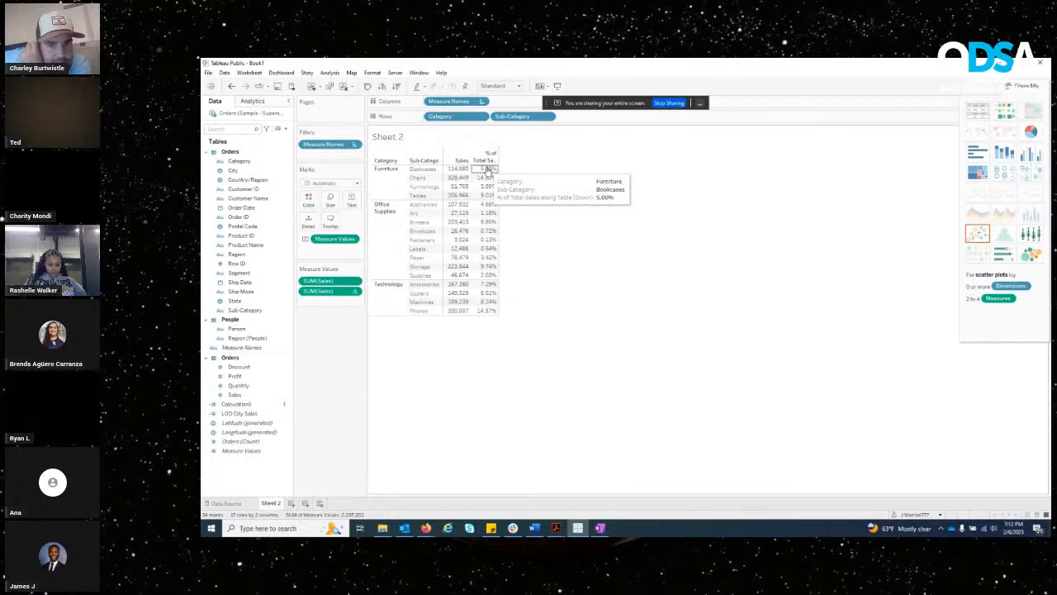
double_click(347, 291)
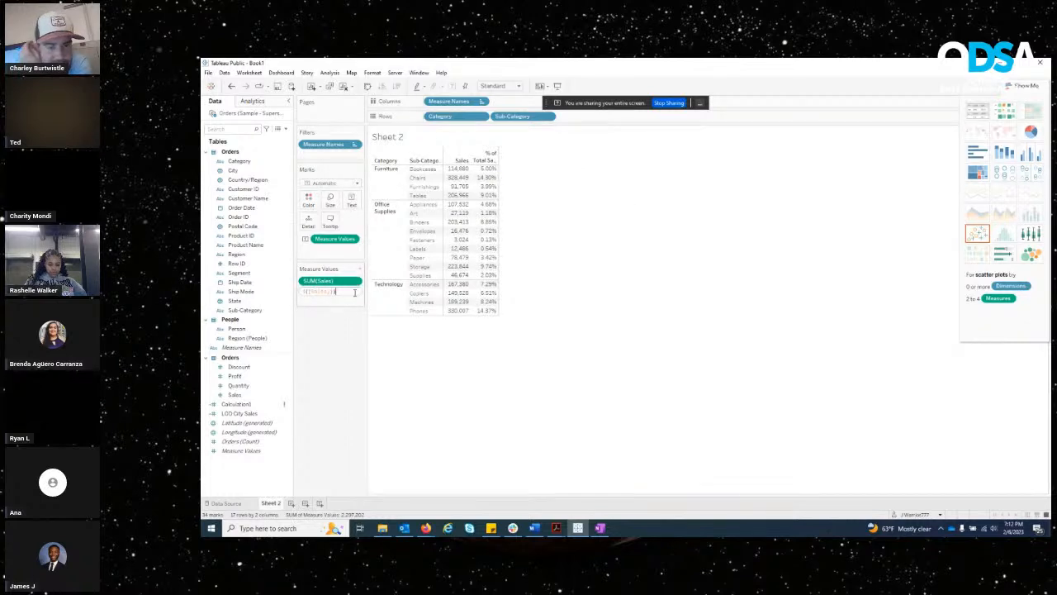
key(Return)
click(356, 293)
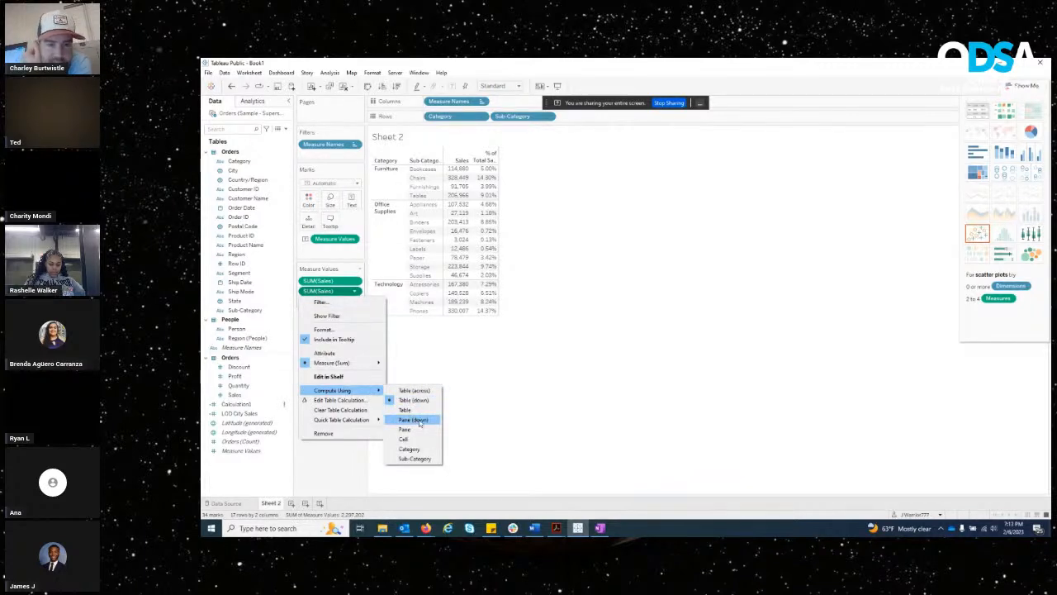
click(428, 420)
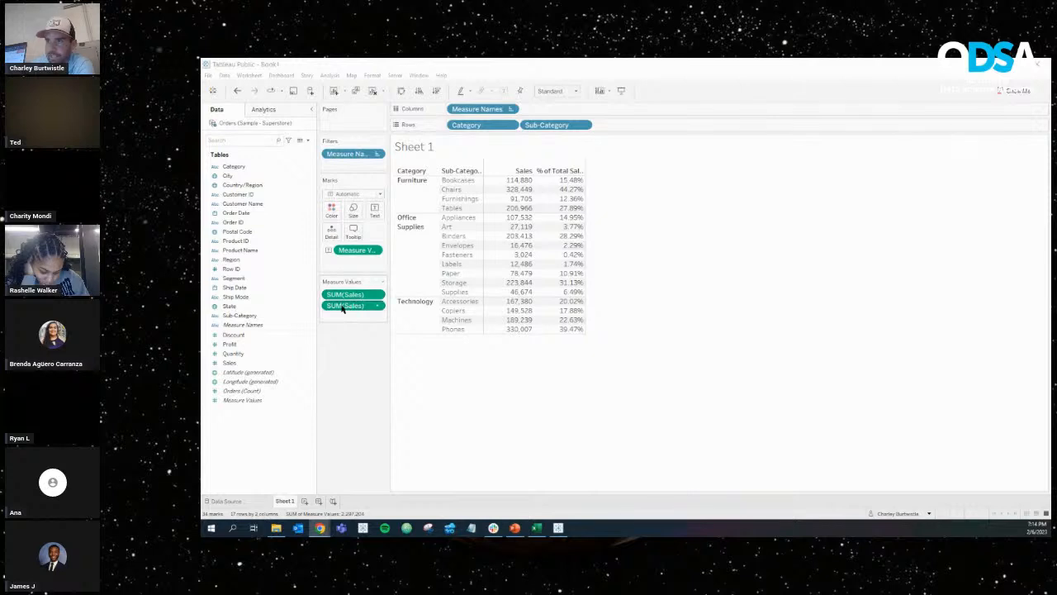
mouse_move(369, 306)
mouse_down()
mouse_move(355, 292)
mouse_move(360, 315)
mouse_up()
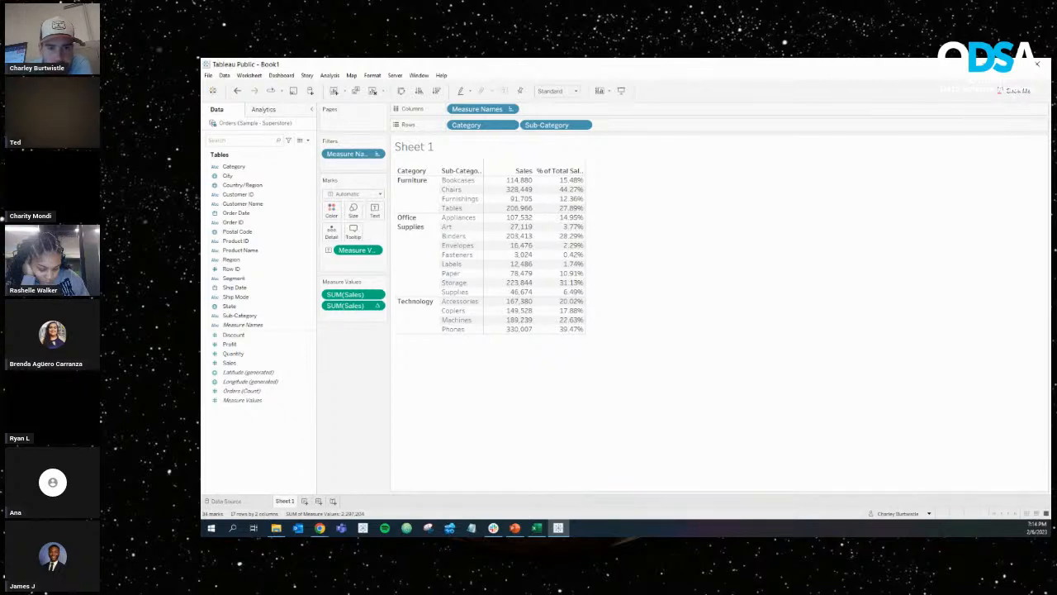
key(alt+Tab)
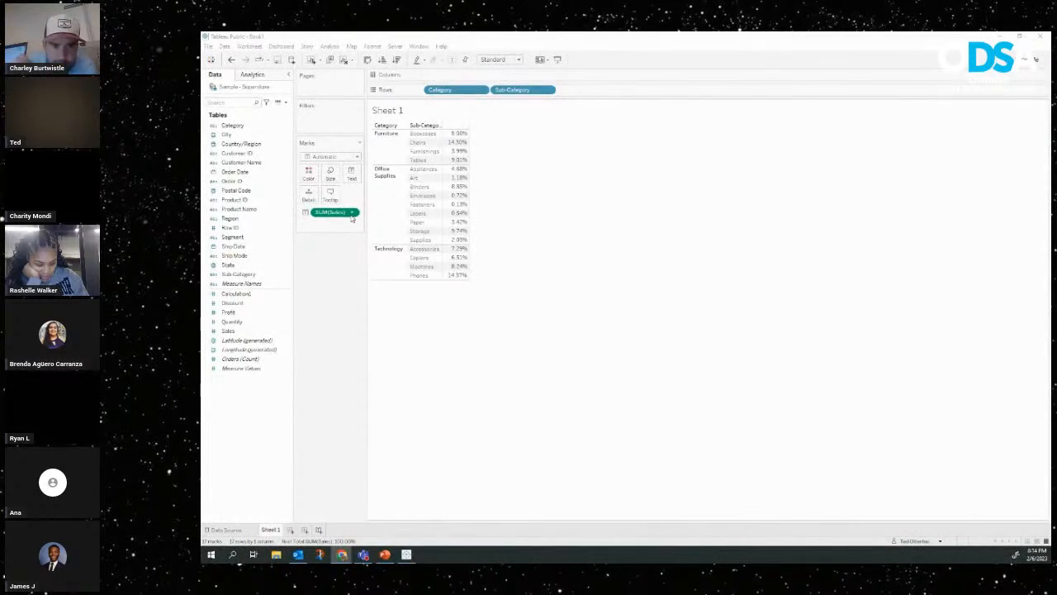
drag(244, 369, 458, 75)
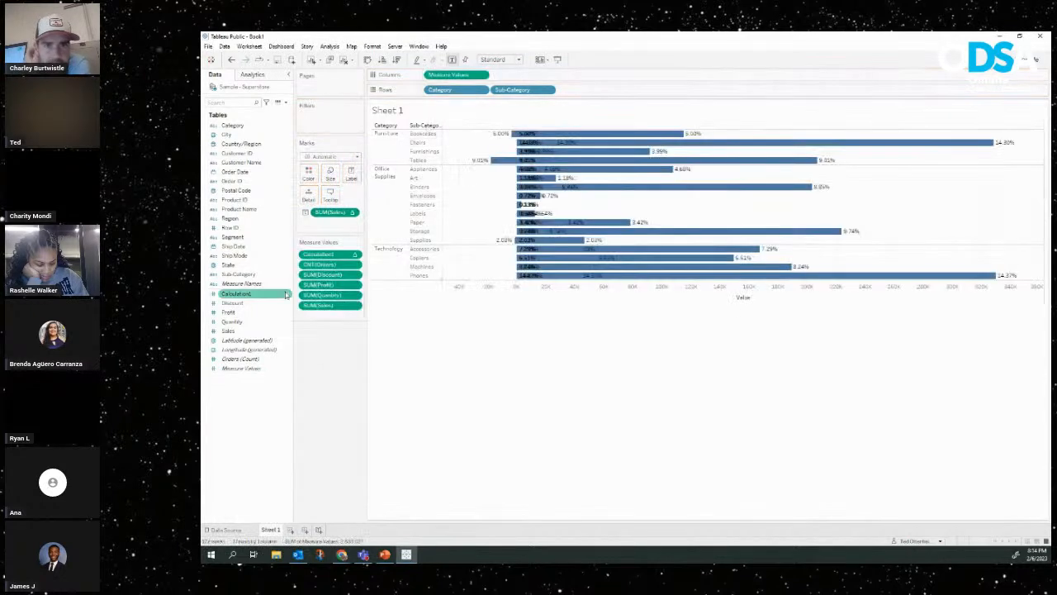
drag(337, 256, 262, 437)
drag(333, 264, 314, 331)
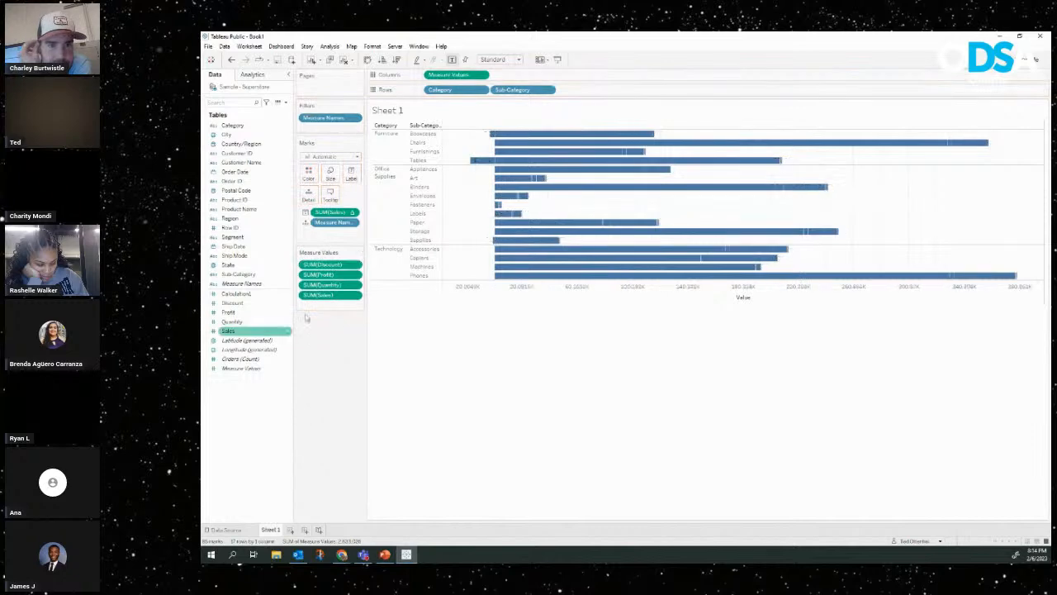
click(359, 252)
drag(486, 75, 285, 461)
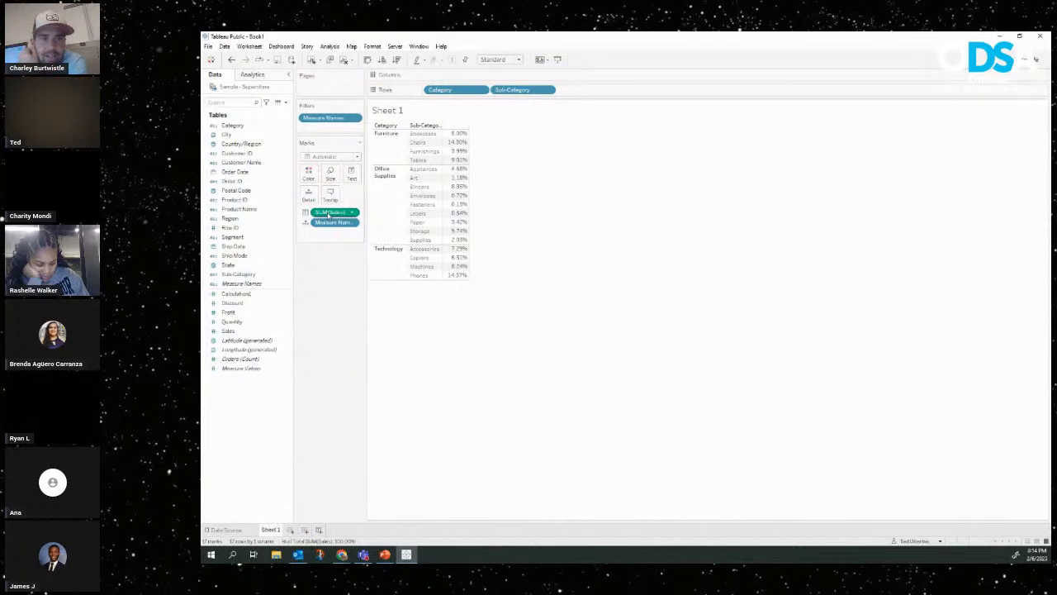
drag(333, 223, 266, 405)
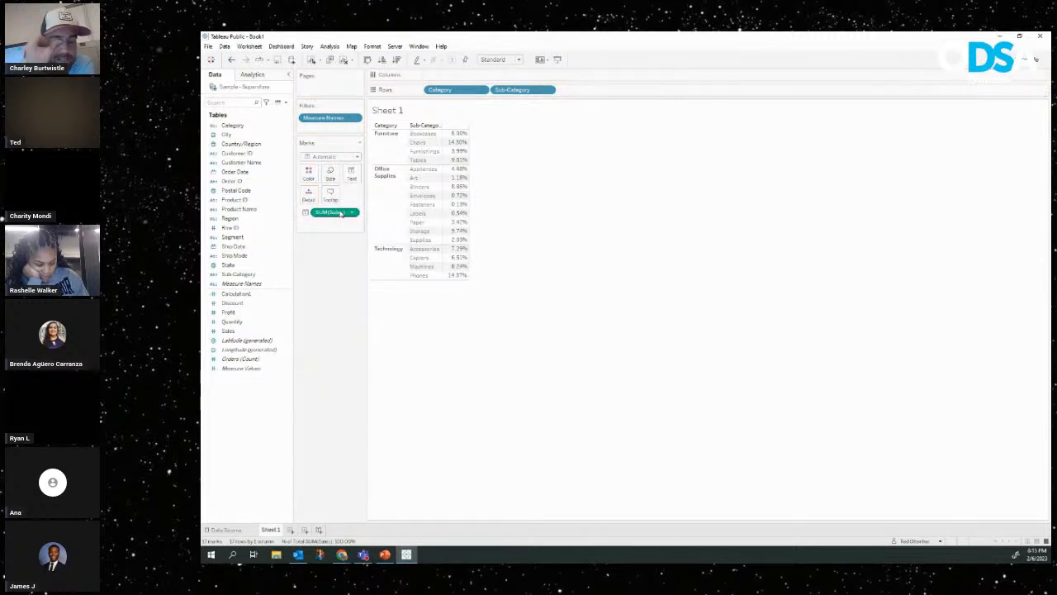
Add plain Sales to the text marks beside the percentage, and show both measures as separate columns of a text table.
drag(339, 214, 352, 175)
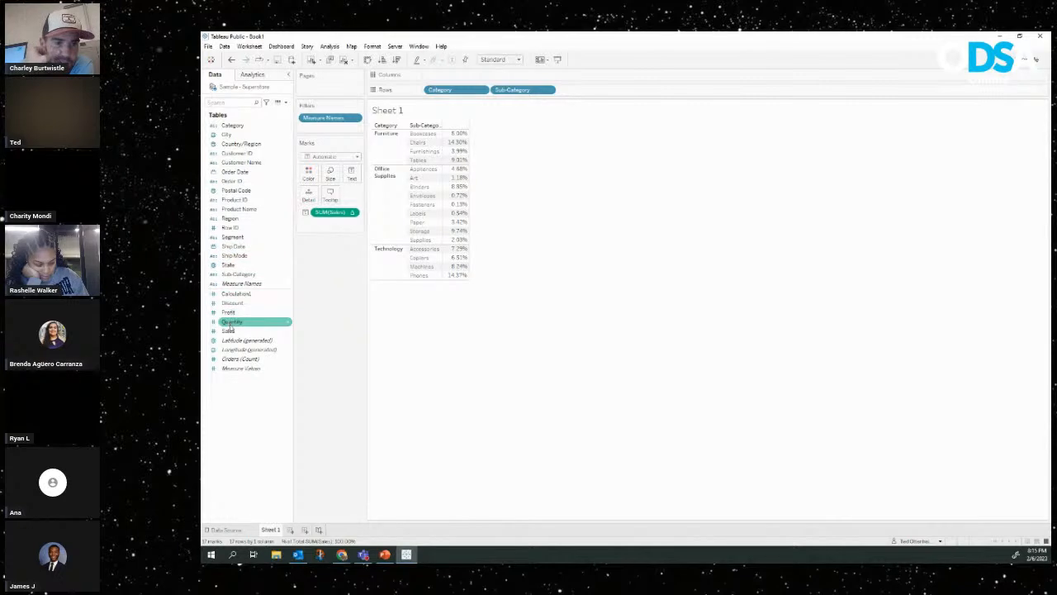
drag(230, 332, 355, 179)
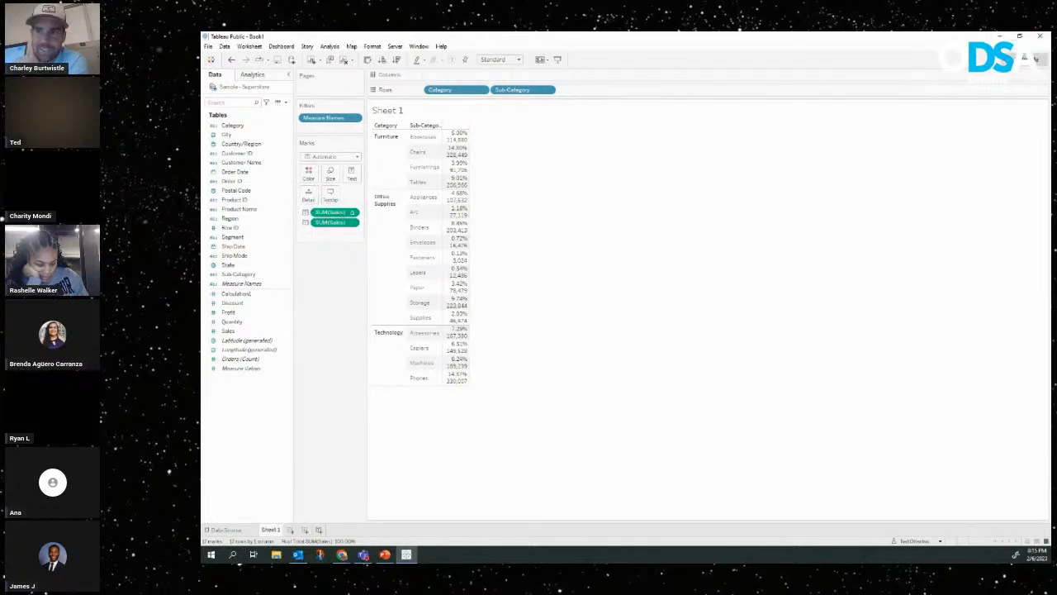
click(1035, 60)
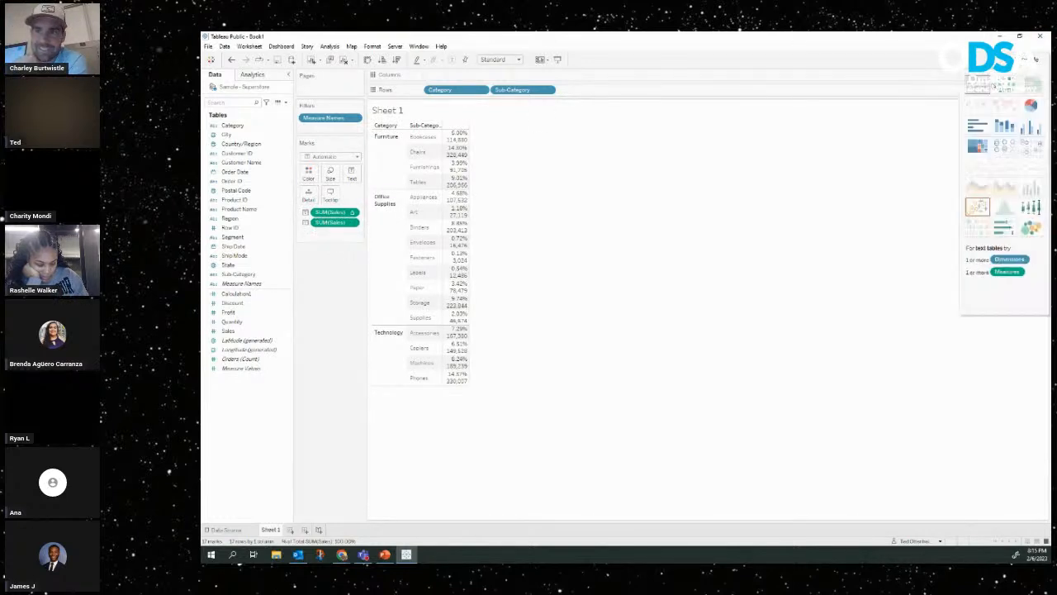
click(979, 85)
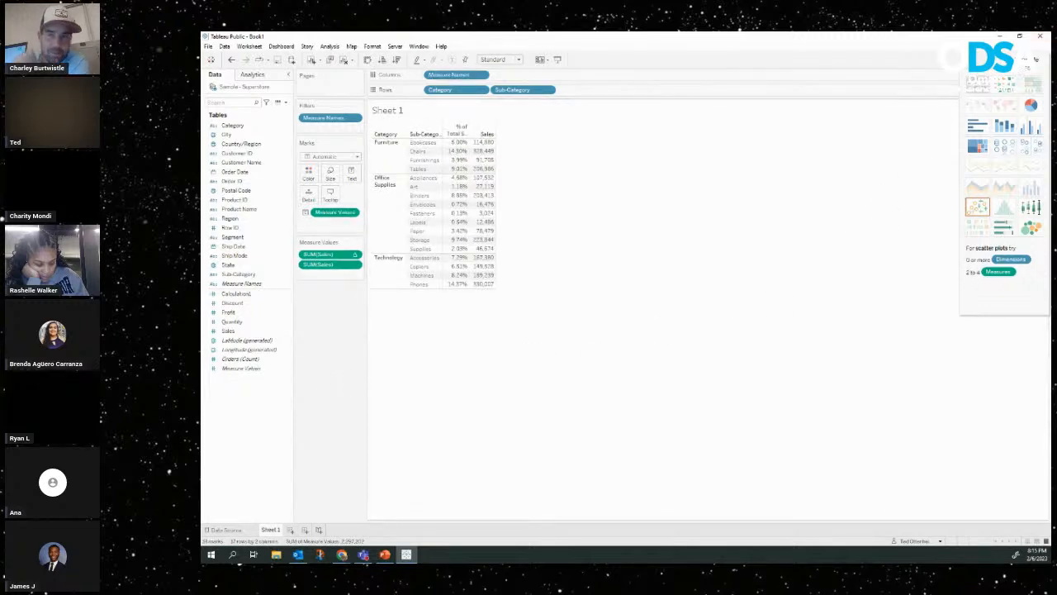
click(1037, 60)
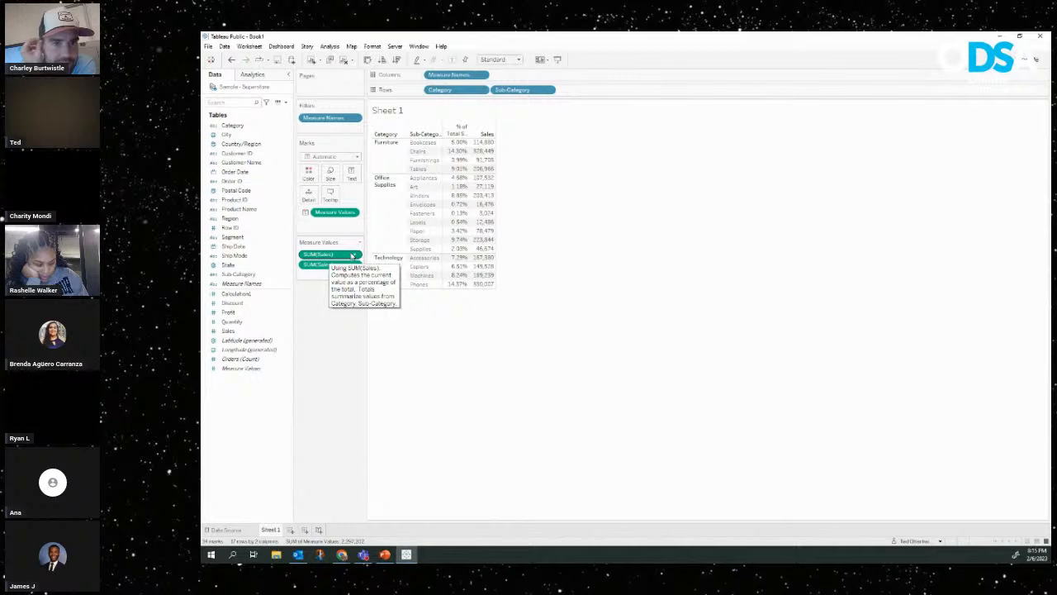
Set the percent-of-total Sales measure to compute using Pane (down), and place it after plain Sales in the table.
click(355, 255)
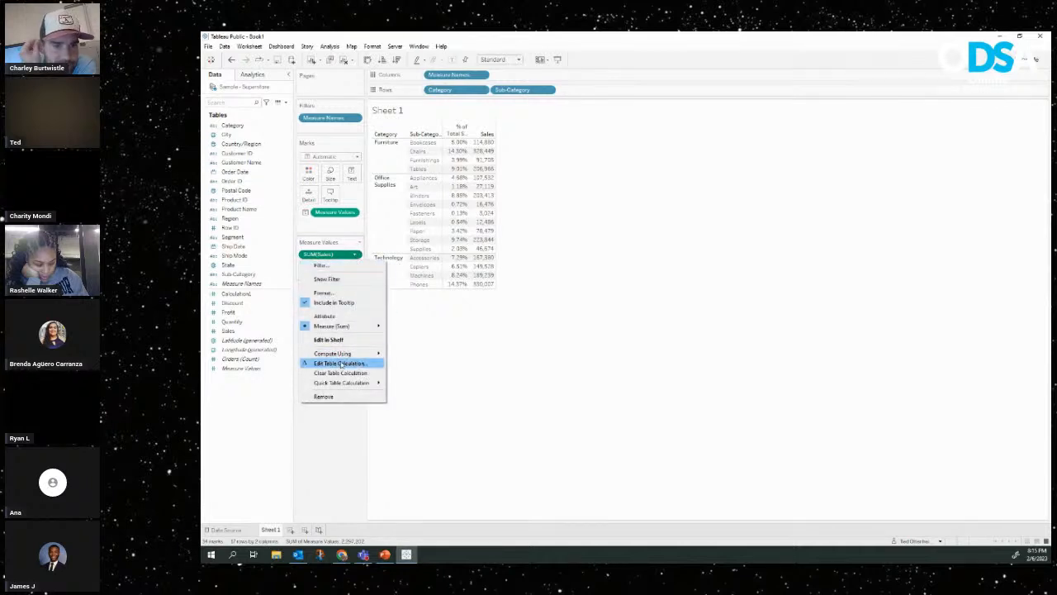
mouse_move(363, 353)
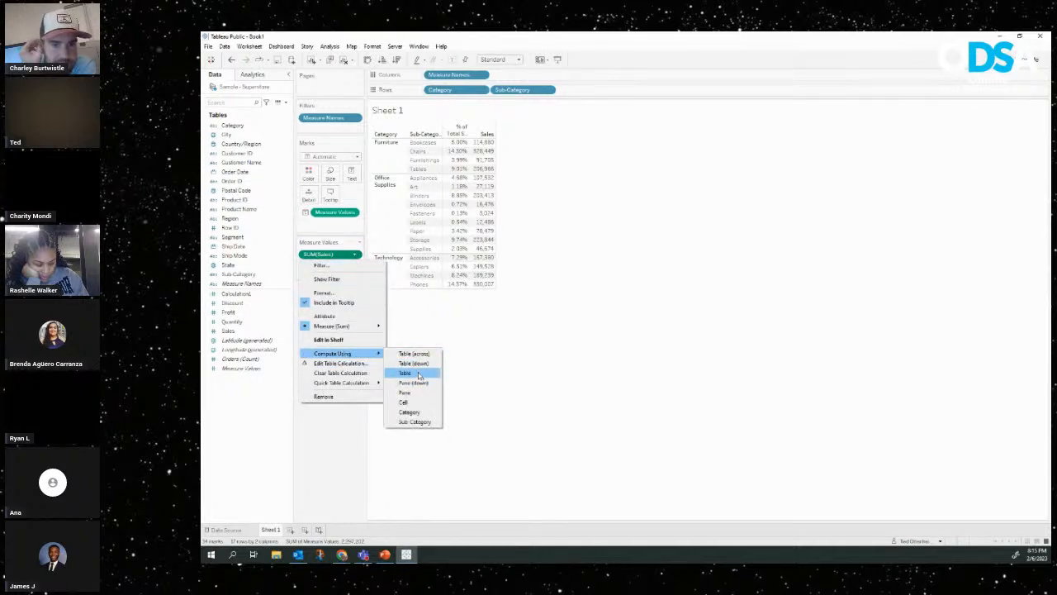
click(417, 381)
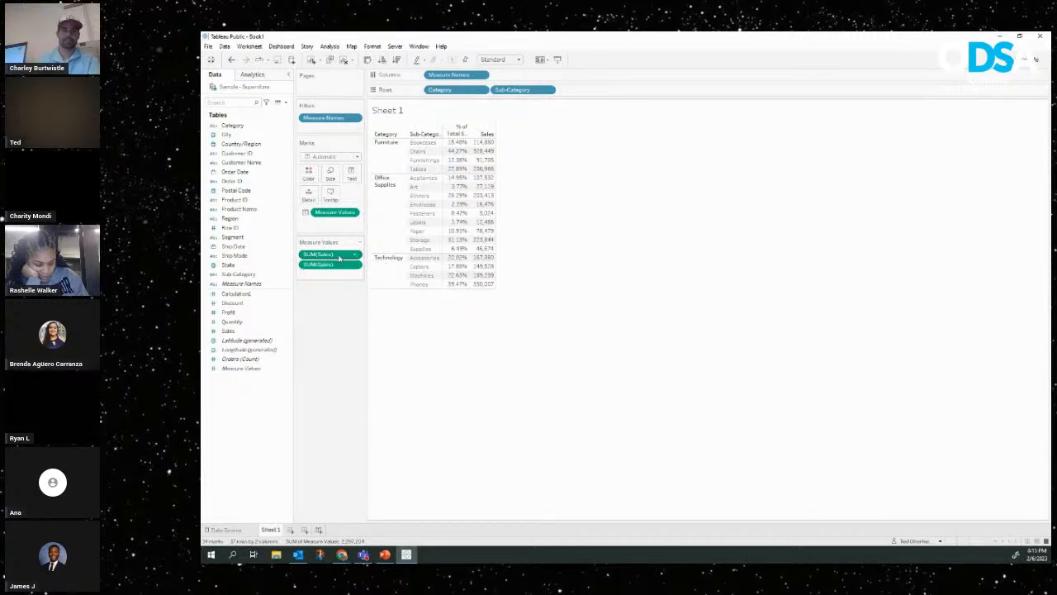
drag(338, 258, 339, 279)
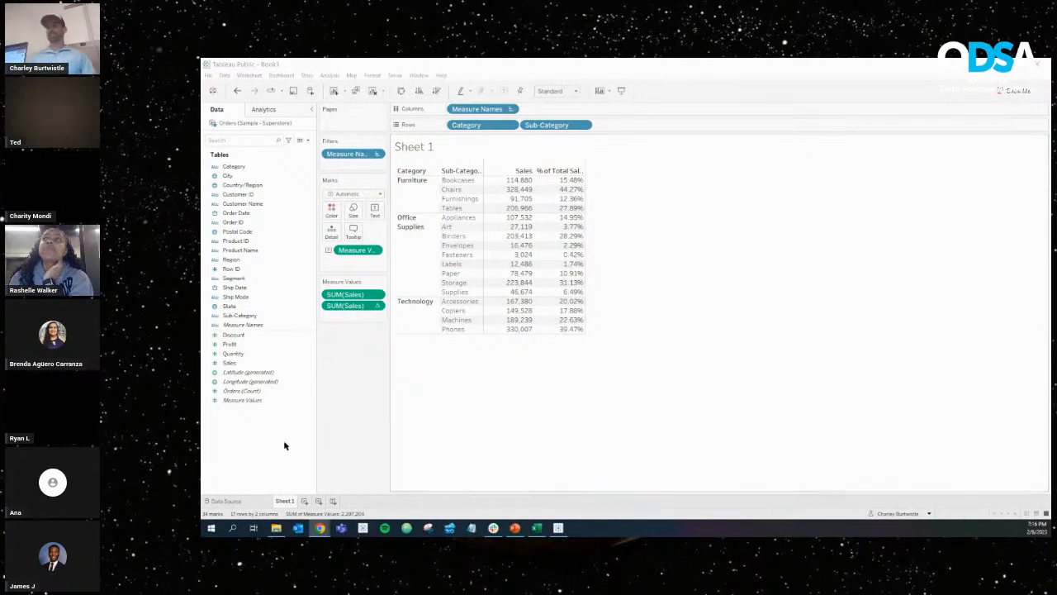
Create a new worksheet and place Order Date on the columns as a continuous month.
click(304, 501)
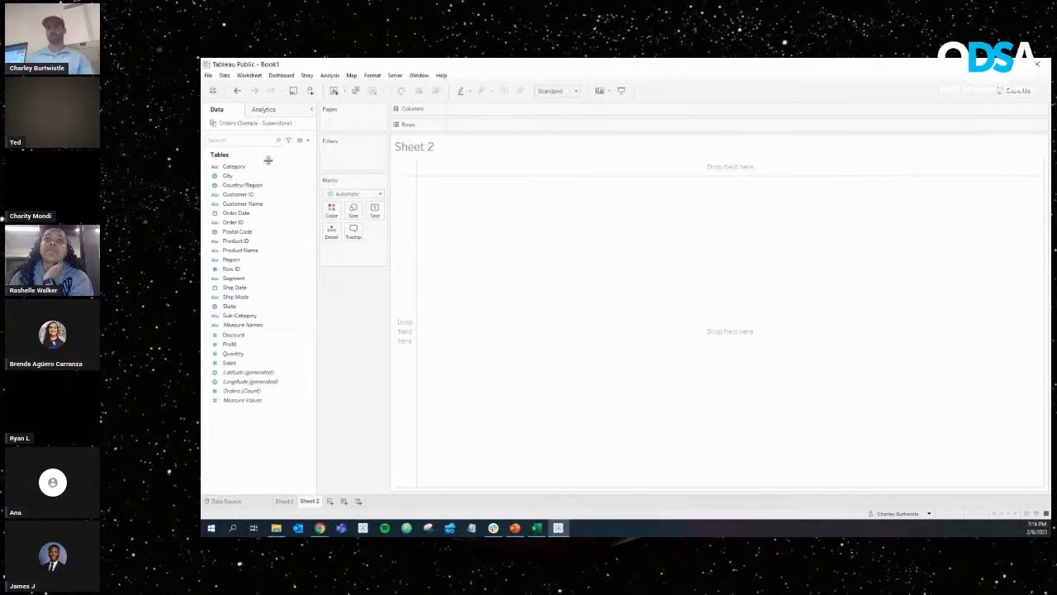
click(240, 213)
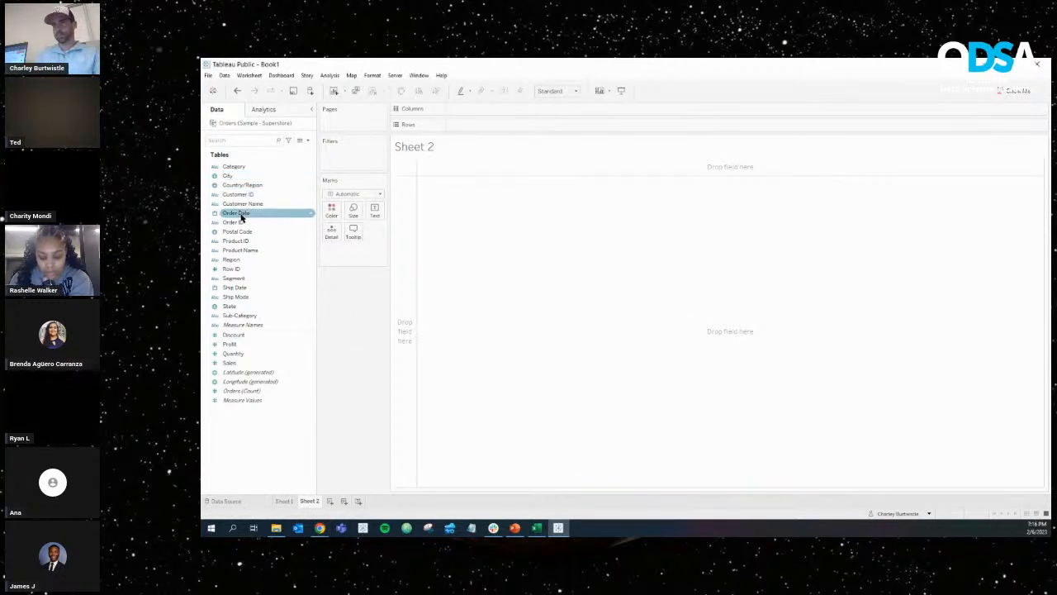
drag(241, 217, 492, 111)
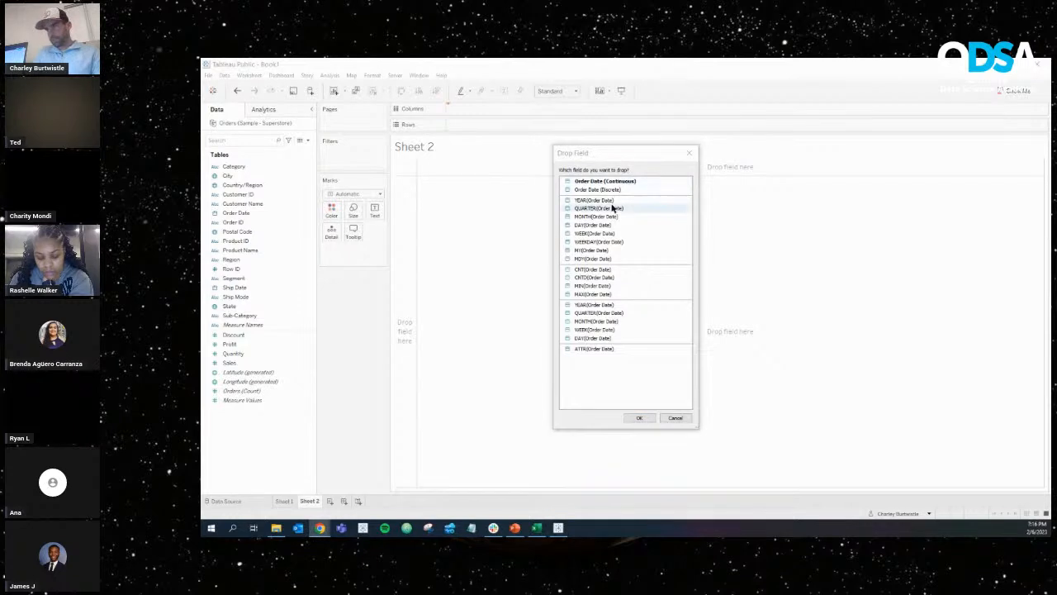
click(603, 251)
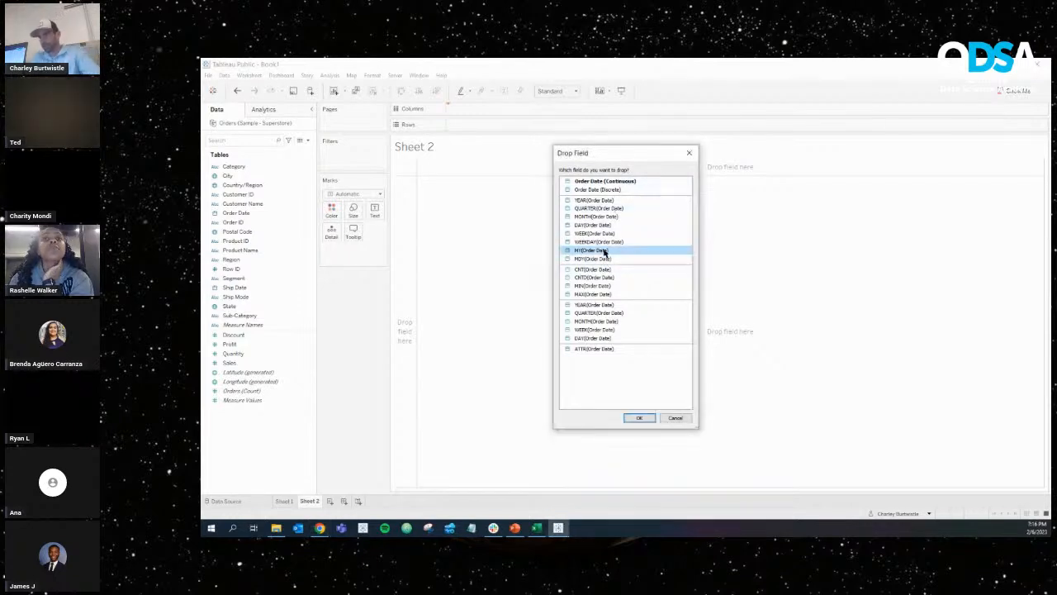
click(647, 419)
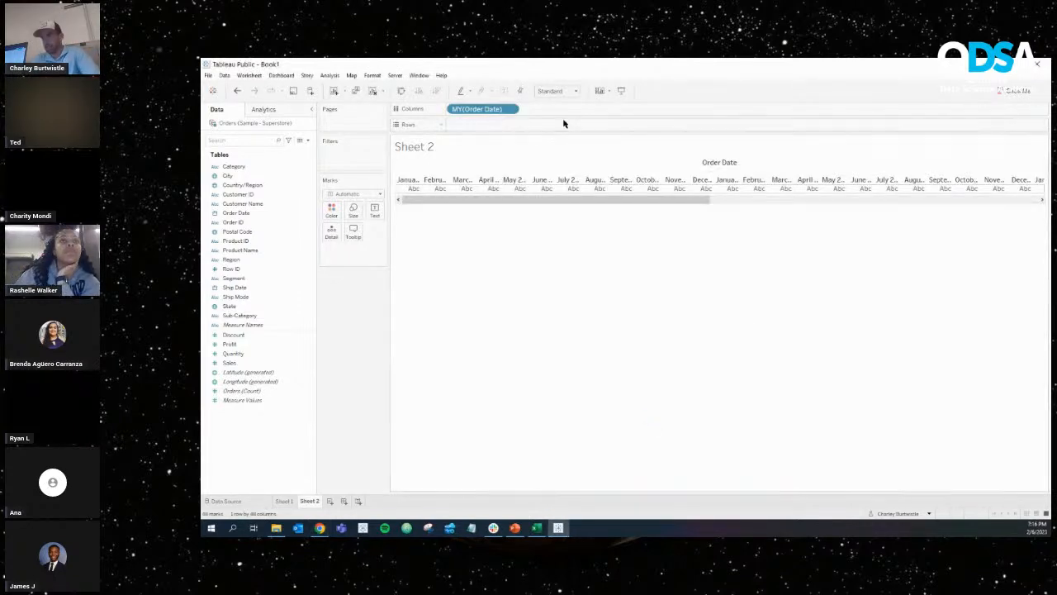
click(511, 109)
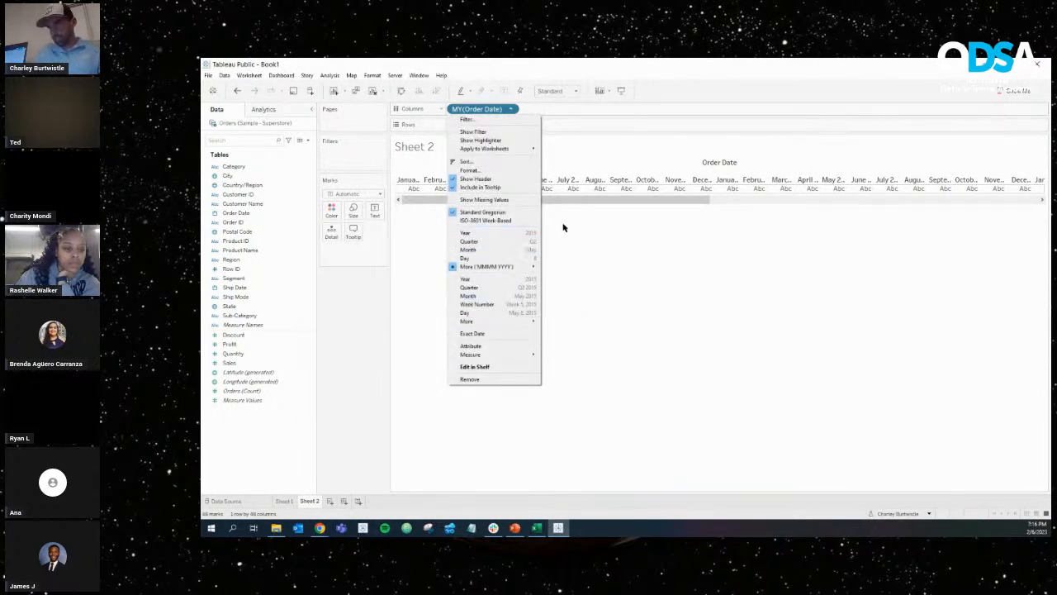
click(517, 296)
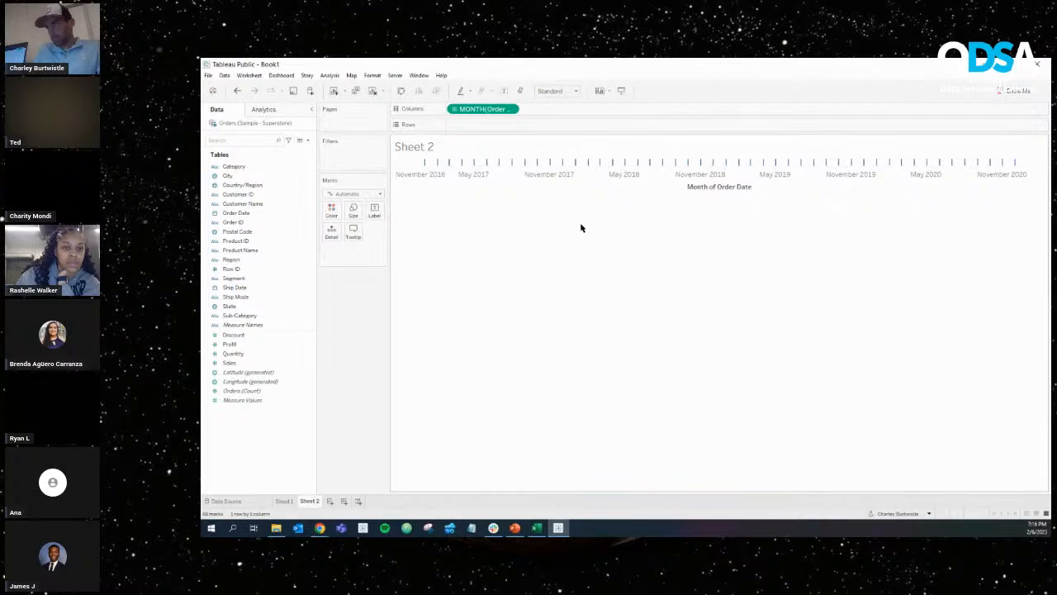
Plot Sales on the rows as a monthly line chart and color the lines by Category.
click(240, 364)
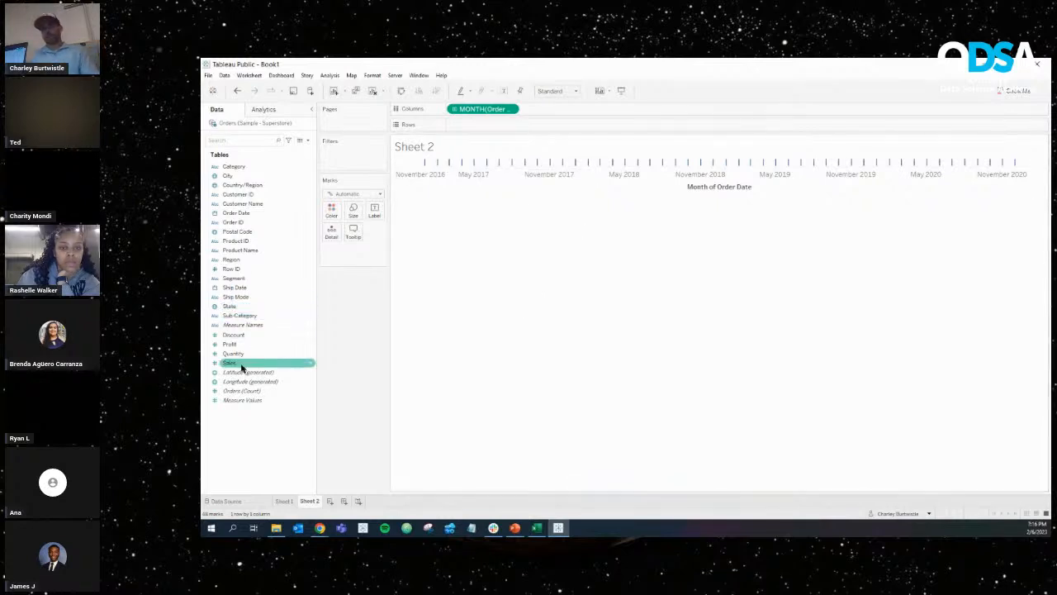
mouse_move(242, 369)
mouse_down()
mouse_move(416, 216)
mouse_move(494, 126)
mouse_up()
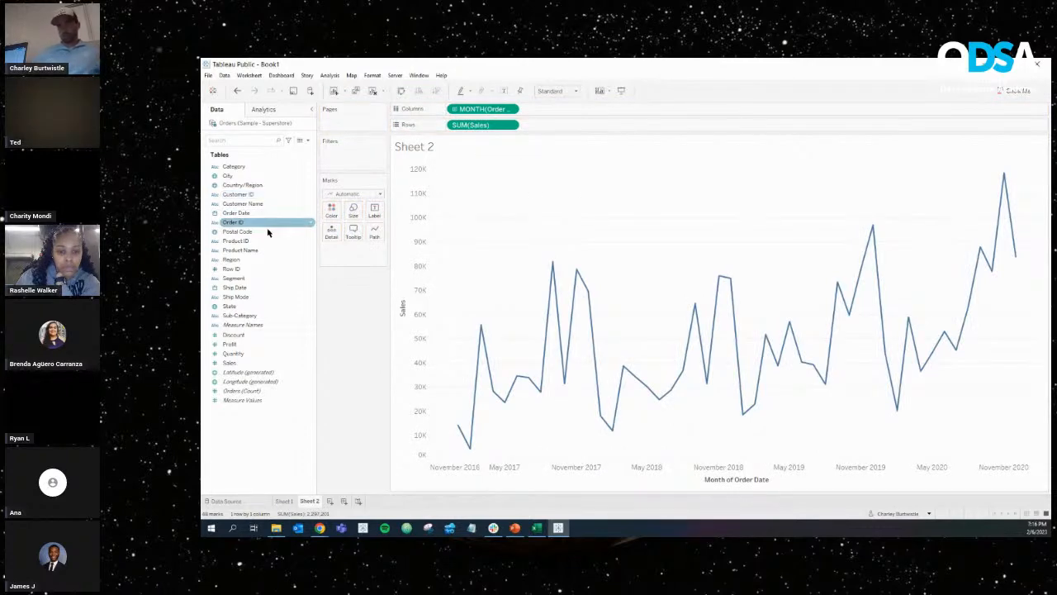
drag(237, 166, 335, 218)
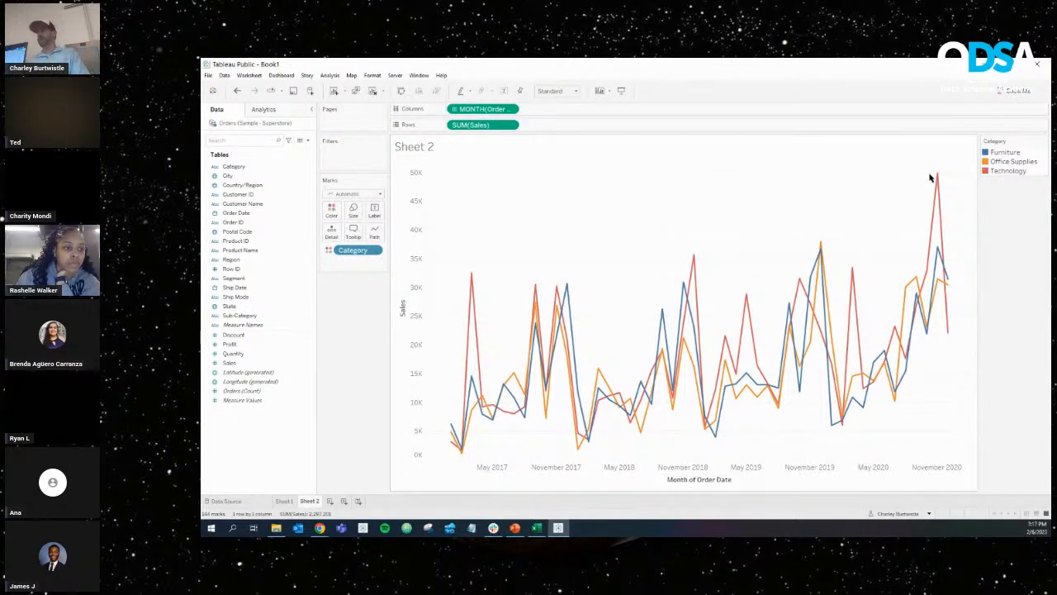
mouse_move(938, 177)
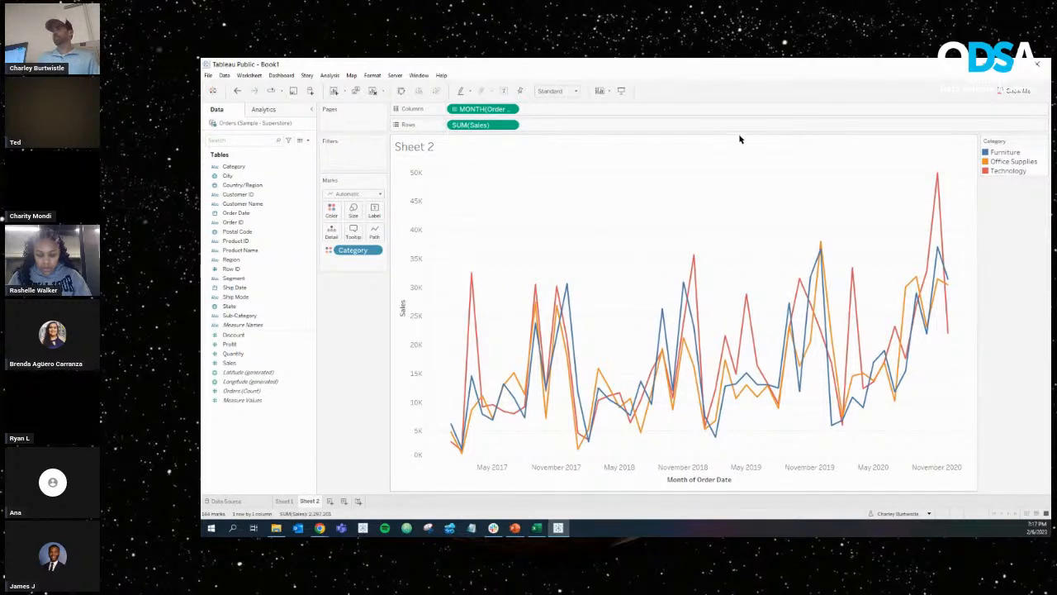
Apply the Percent of Total quick table calculation to Sales on the rows.
click(510, 124)
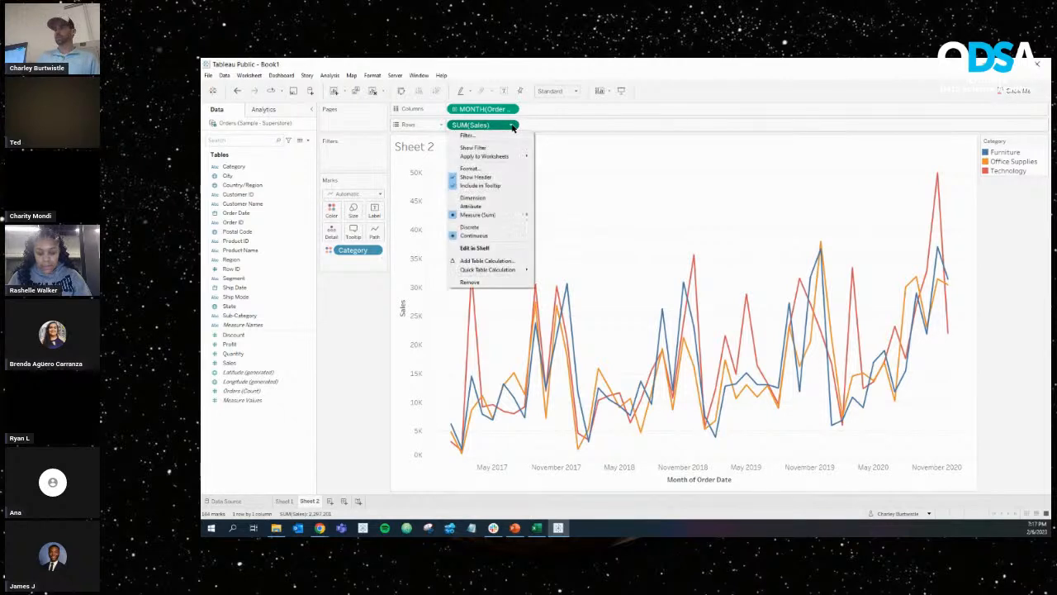
mouse_move(496, 272)
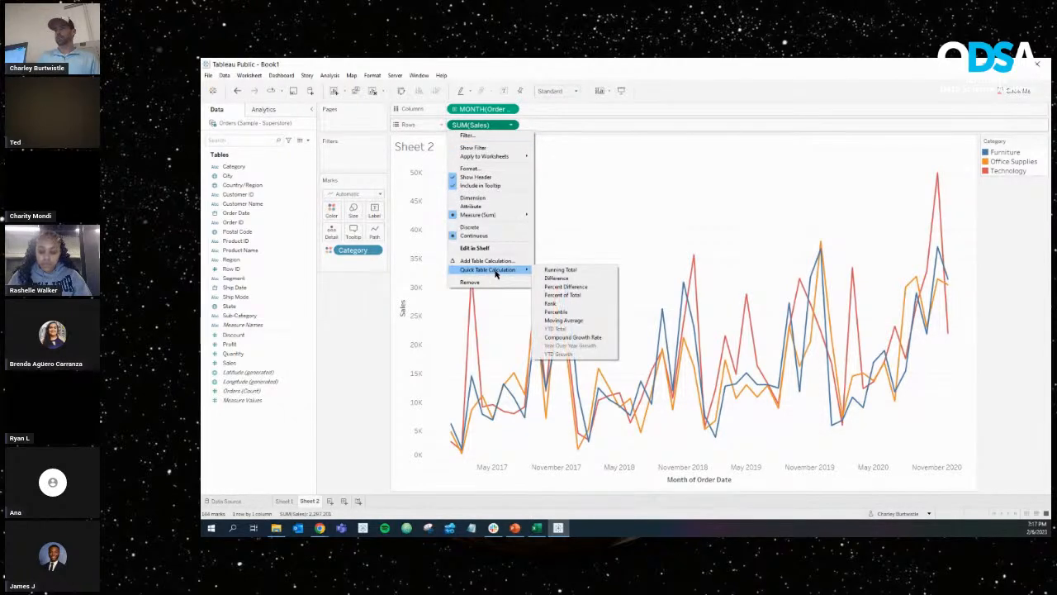
click(565, 295)
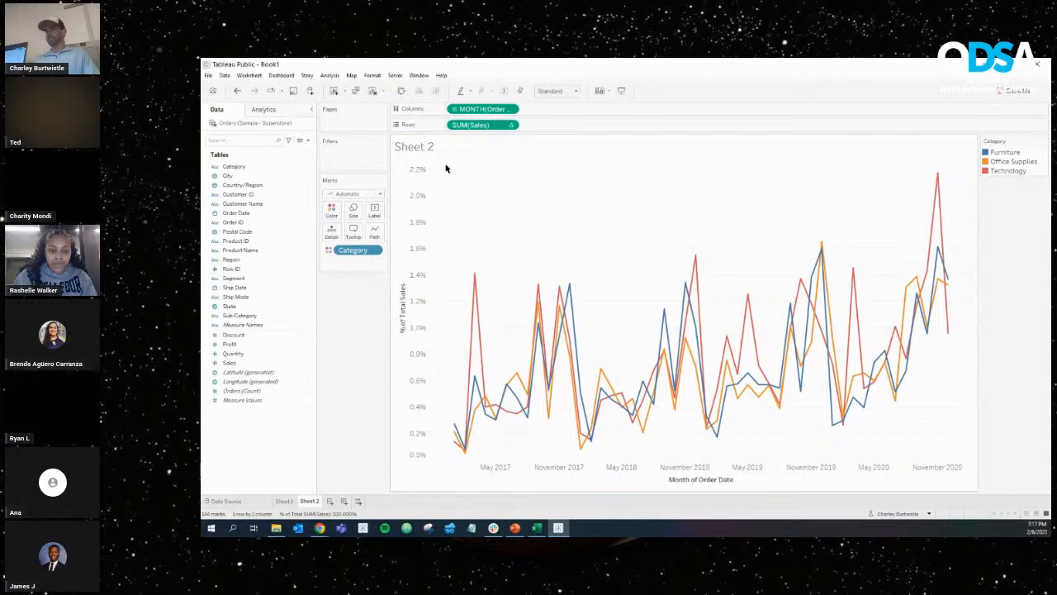
Select all marks in the line chart to check their combined percent of total, and inspect the highest Technology point.
drag(446, 168, 981, 465)
mouse_move(949, 336)
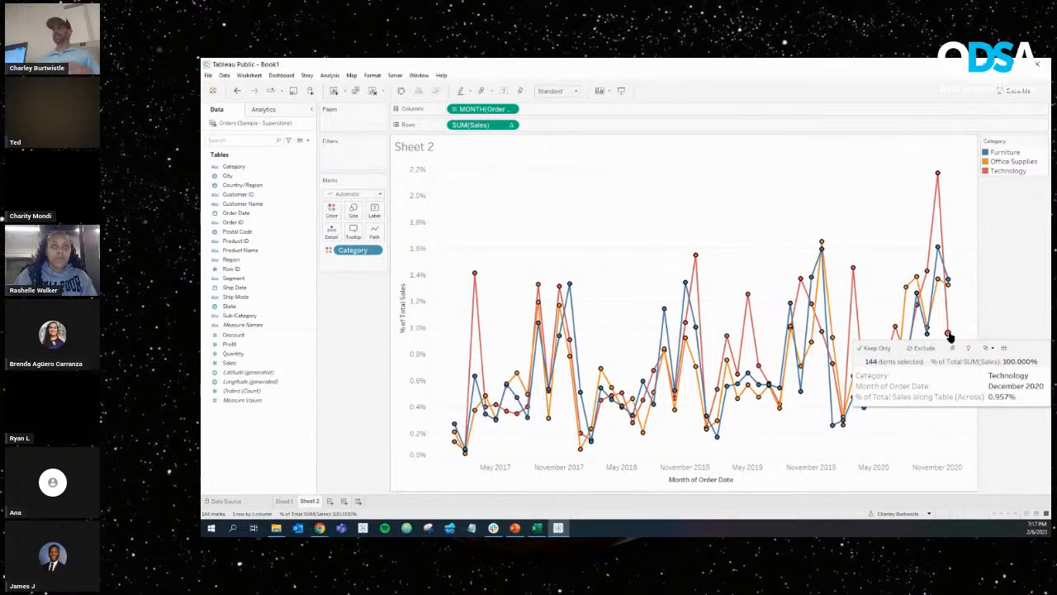
click(858, 212)
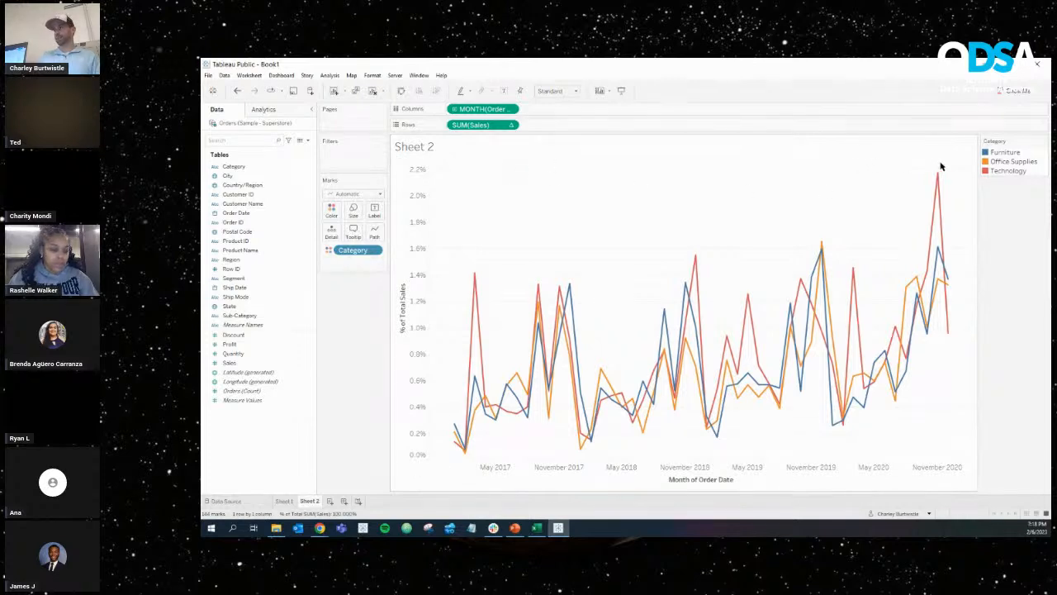
mouse_move(937, 174)
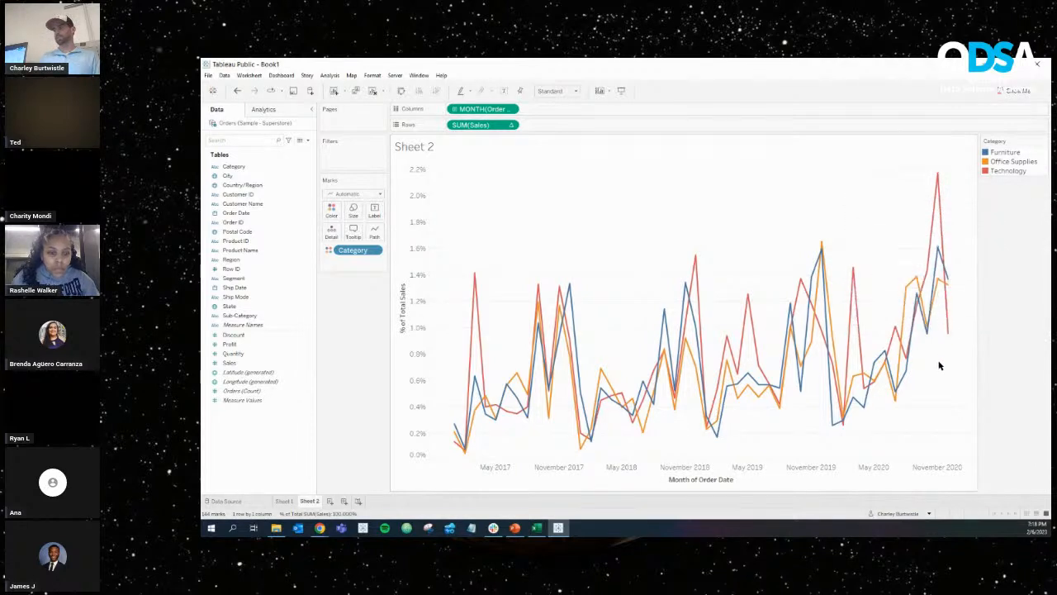
Set the Sales percent-of-total calculation to compute using Table (down) and inspect the last month's category shares.
click(511, 125)
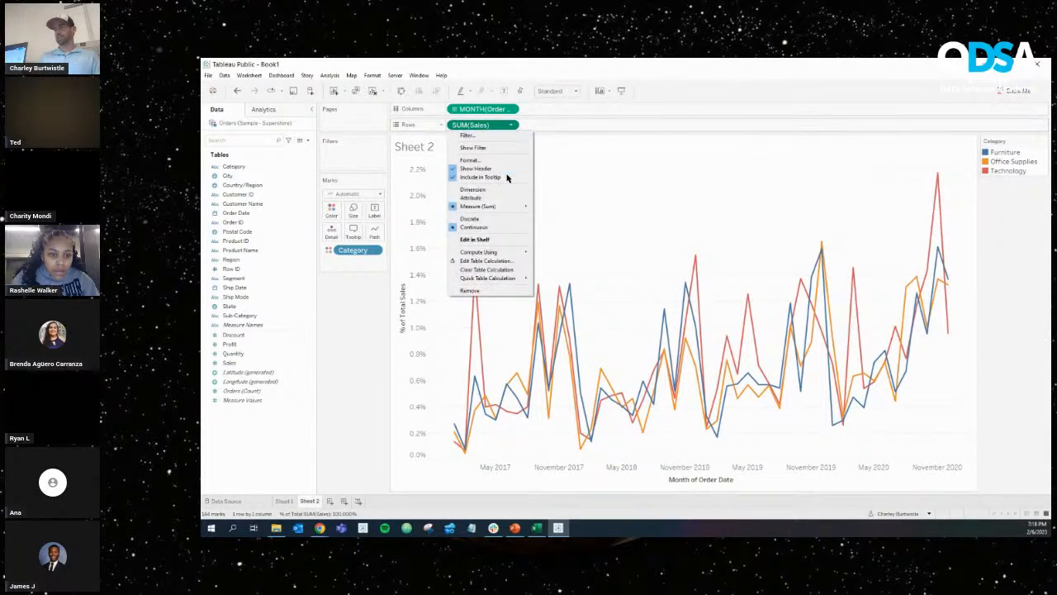
mouse_move(512, 252)
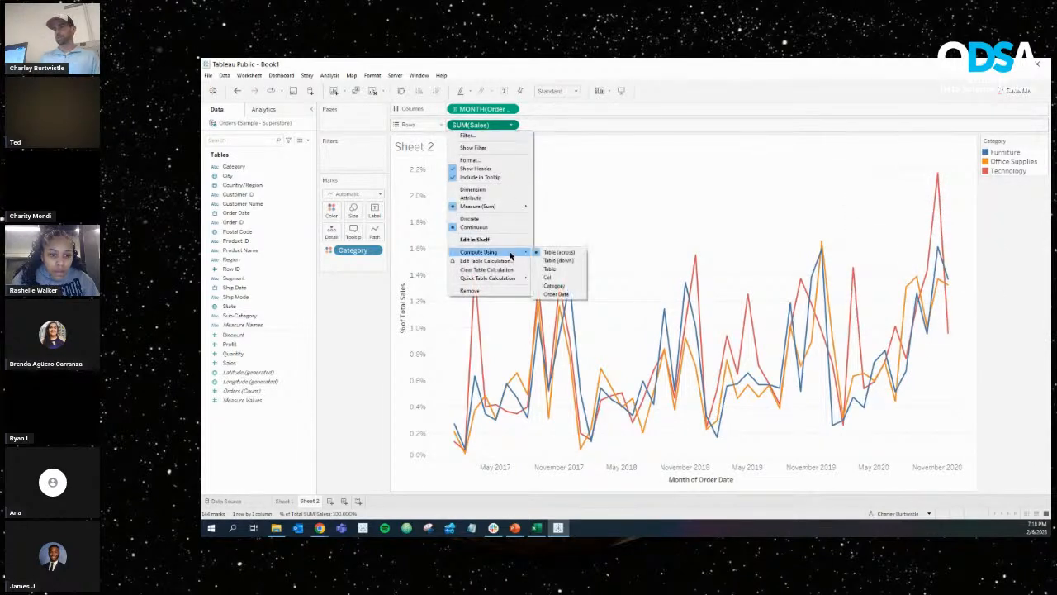
click(551, 261)
mouse_move(931, 276)
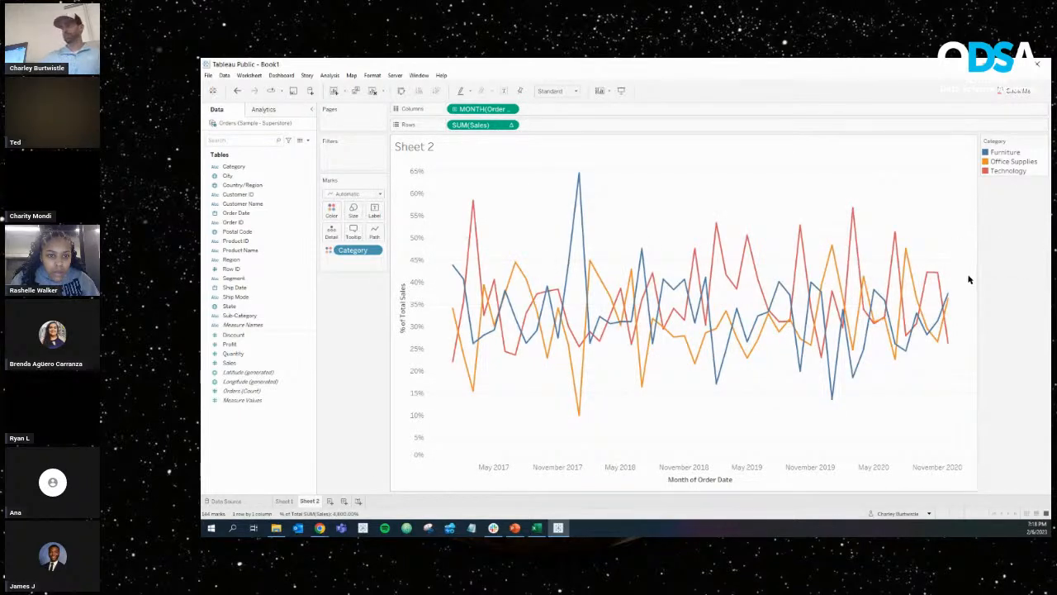
mouse_move(949, 351)
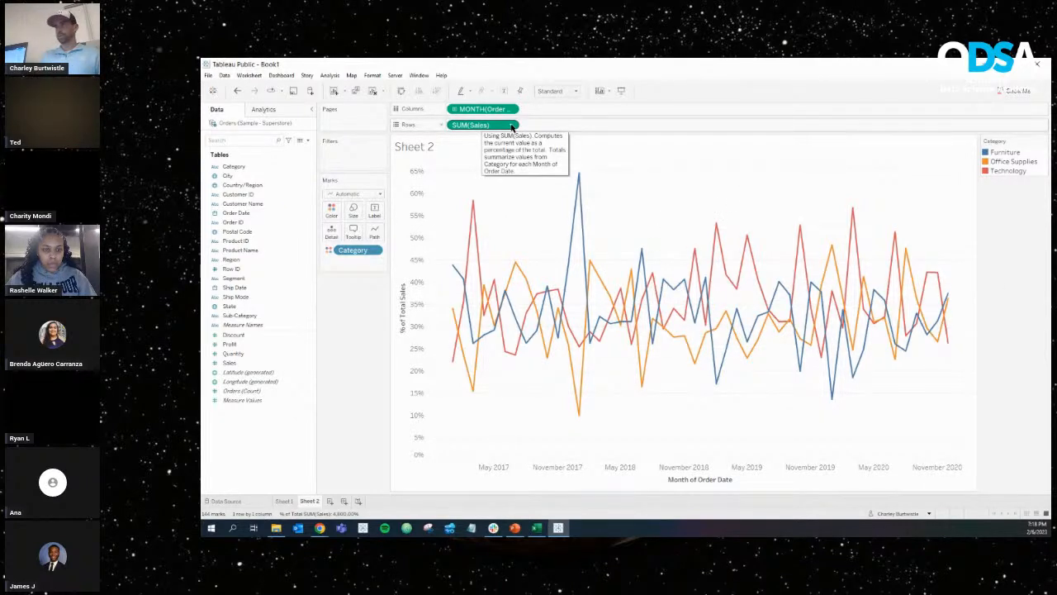
Replace the percent-of-total Sales on the rows with plain Sales.
drag(511, 125, 337, 366)
drag(239, 362, 467, 125)
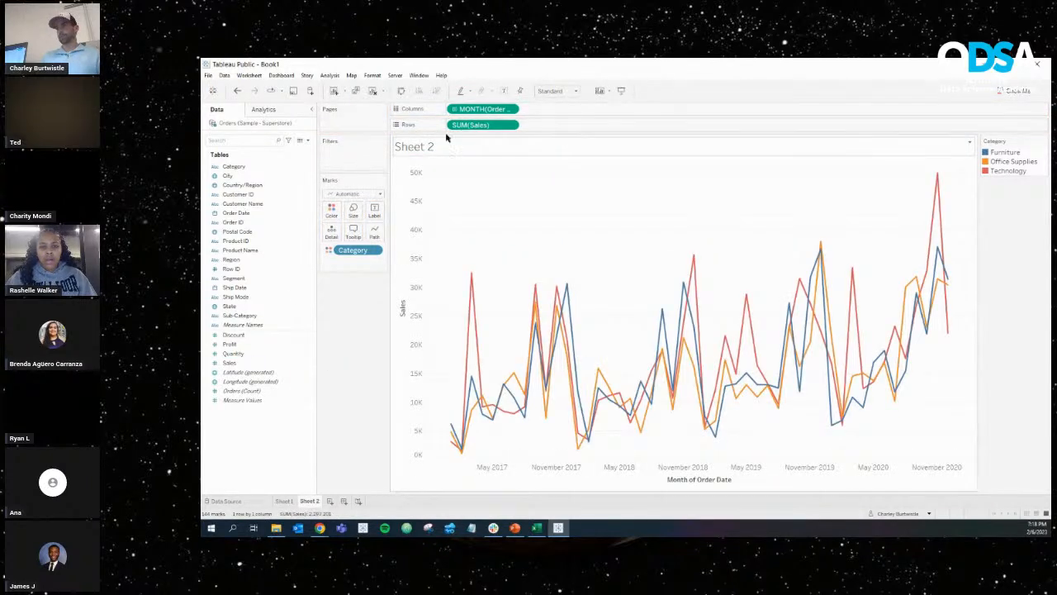
Filter the line chart by year of Order Date to show only 2020.
drag(236, 212, 340, 156)
click(560, 224)
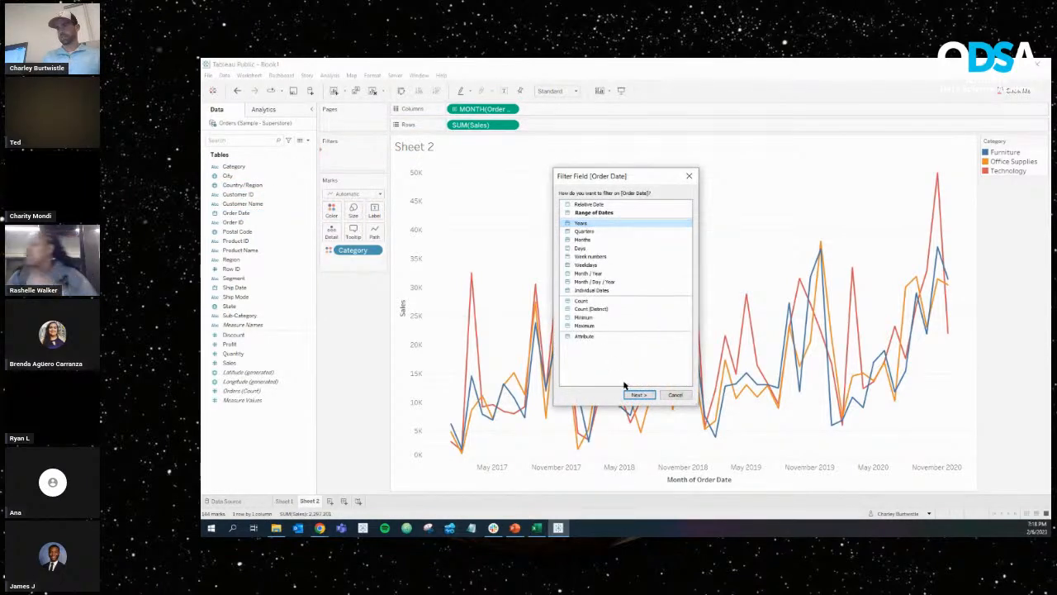
click(636, 395)
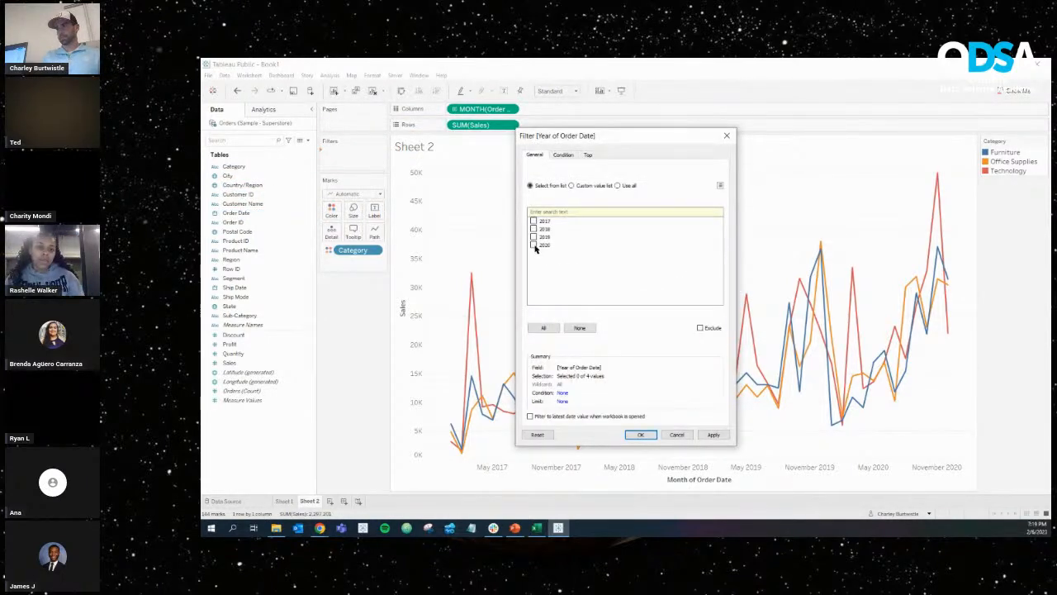
click(640, 434)
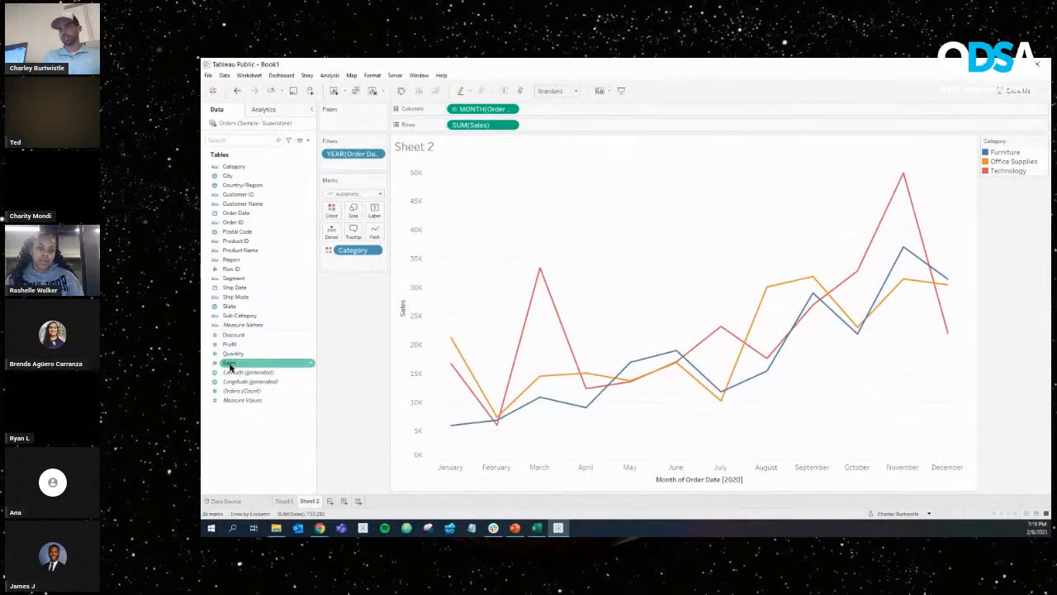
Add a second Sales measure to the marks' detail and apply the Percent of Total quick table calculation to it.
drag(231, 366, 330, 237)
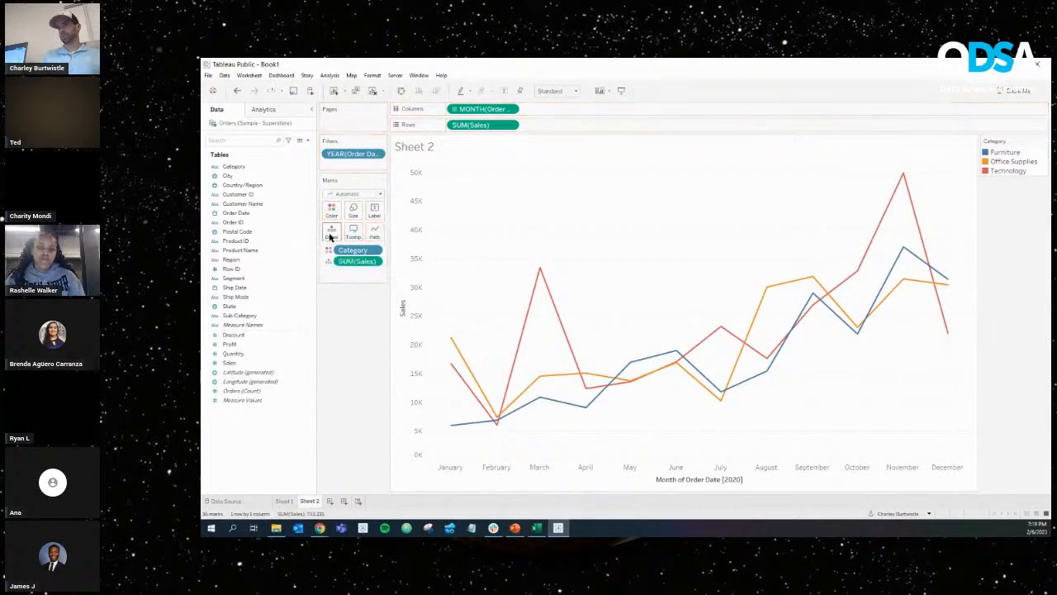
click(374, 261)
mouse_move(391, 398)
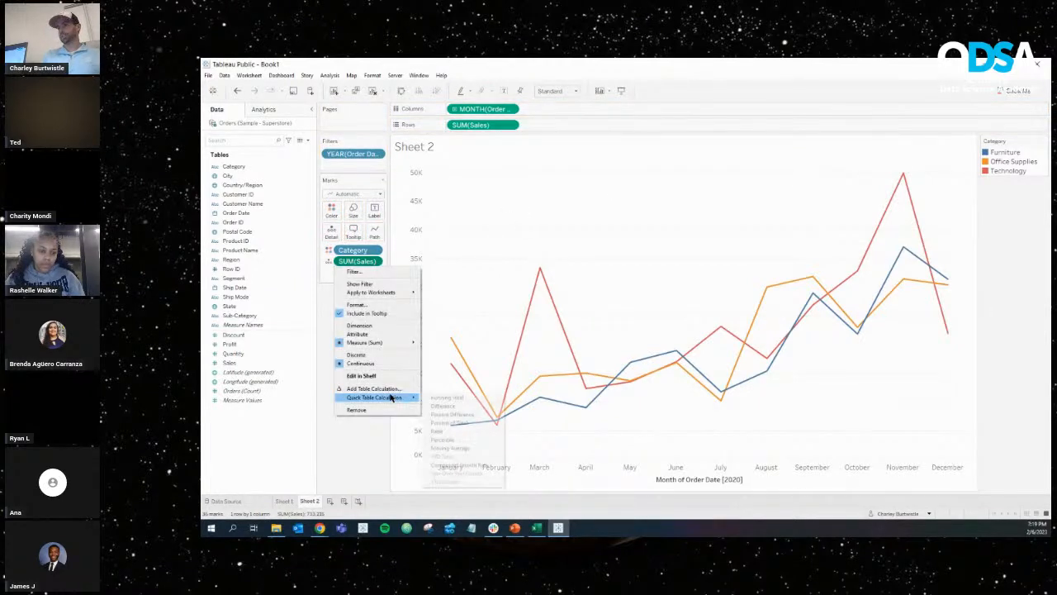
click(453, 423)
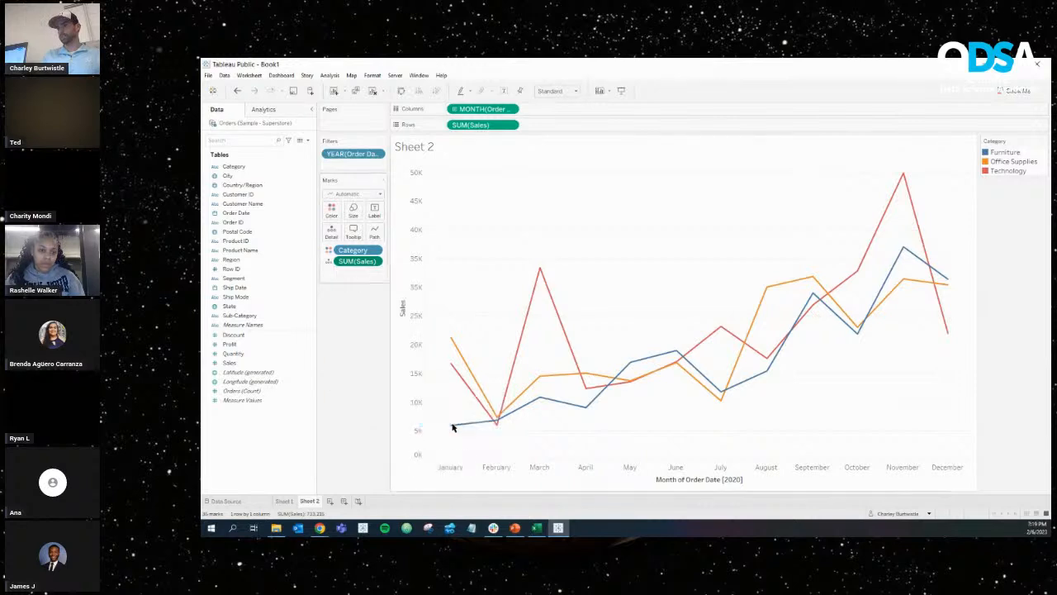
Set the detail Sales percent-of-total calculation to compute using Table (down) and check the tooltip of the November Technology point.
click(375, 261)
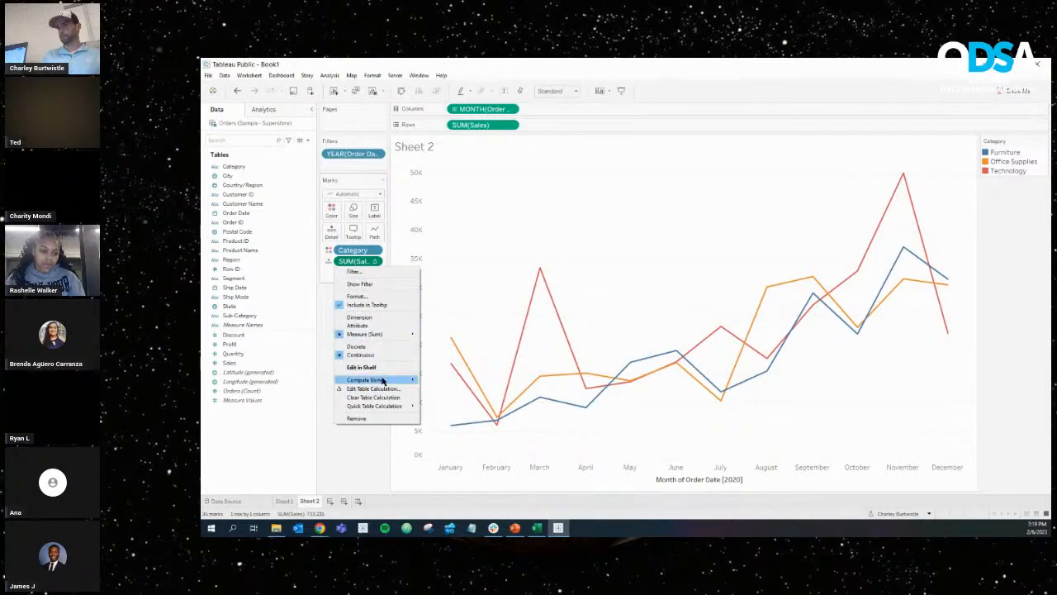
mouse_move(386, 381)
click(442, 389)
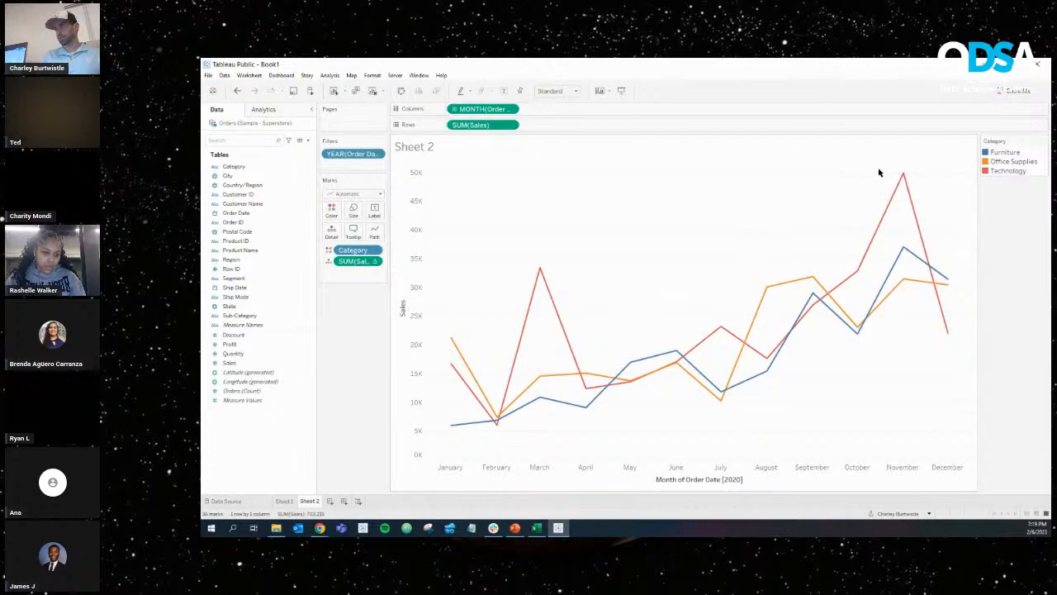
mouse_move(903, 176)
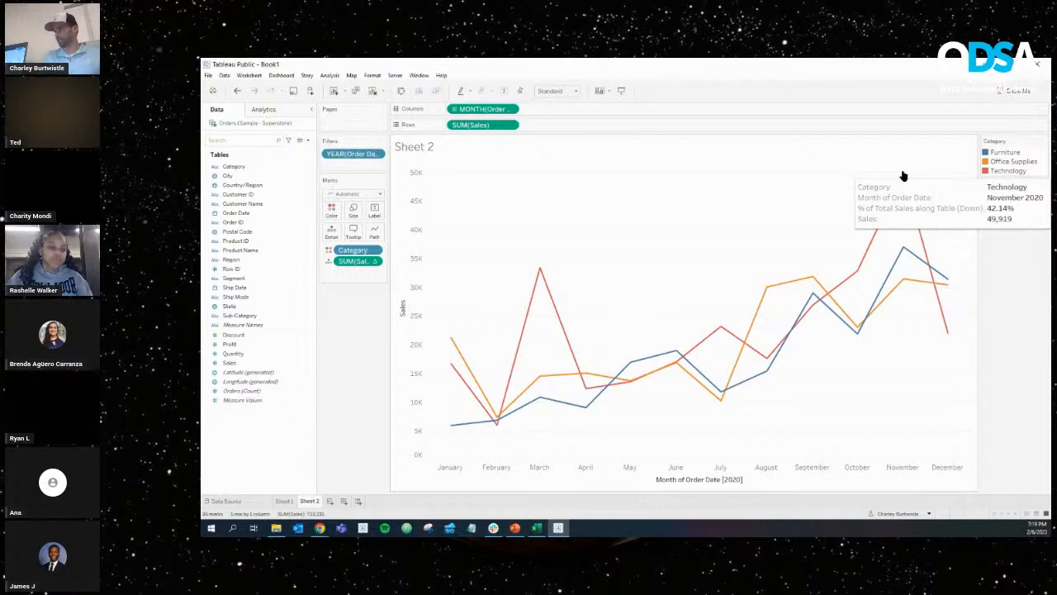
Select the December points of all three categories and check the tooltip of the December Technology point.
mouse_move(949, 332)
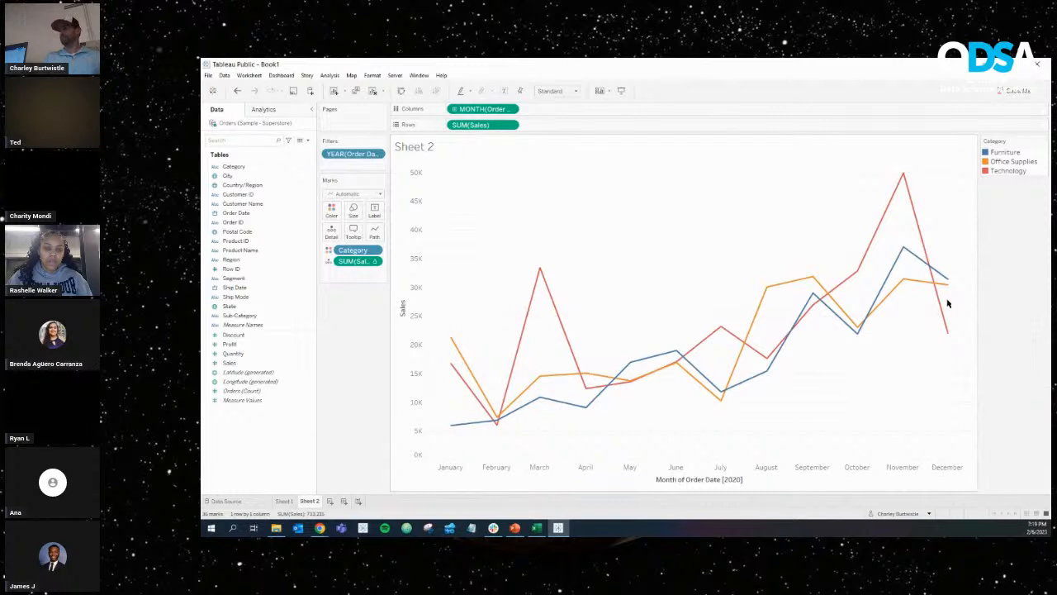
mouse_move(949, 292)
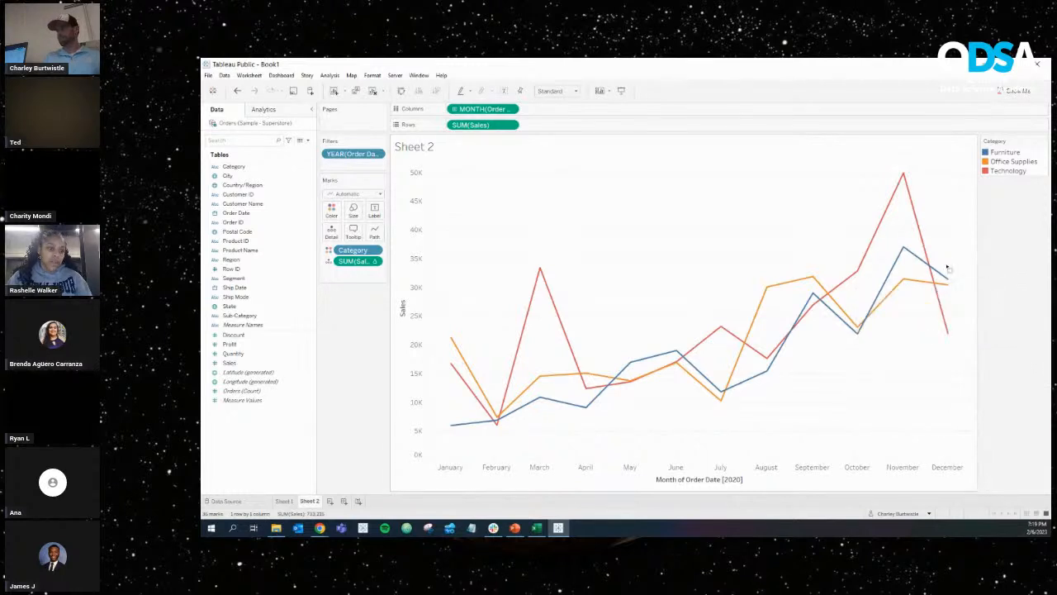
drag(942, 261, 964, 378)
mouse_move(949, 291)
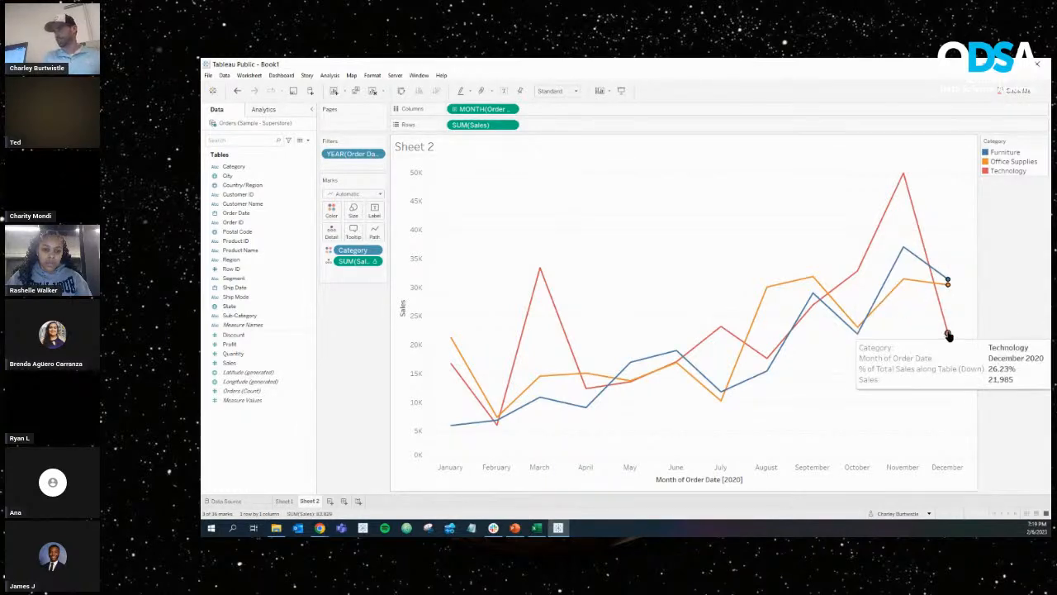
click(937, 196)
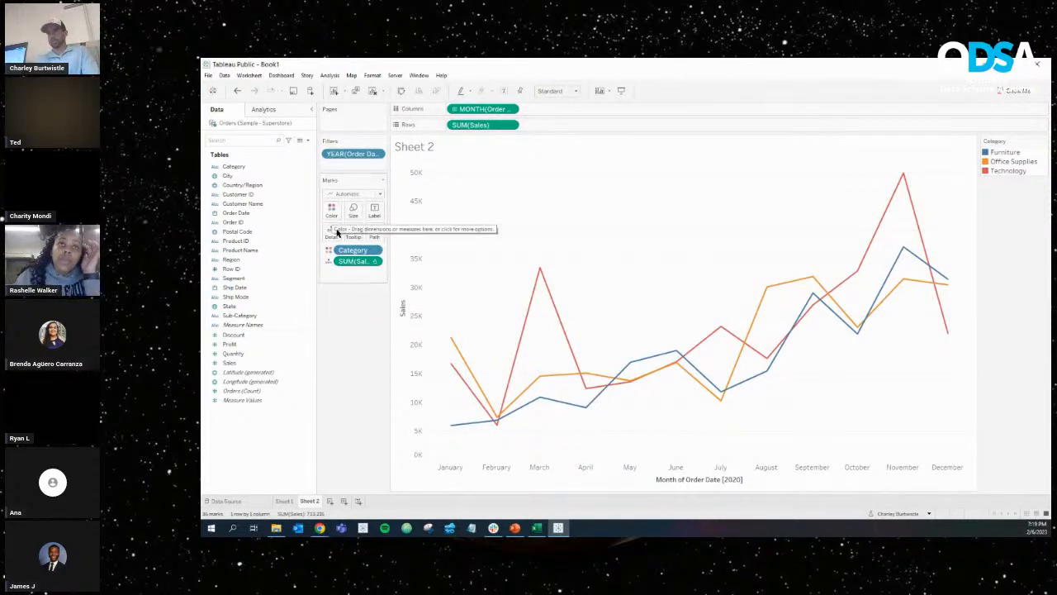
Review the Quick Table Calculation and Compute Using options of the detail Sales measure without changing them.
click(375, 262)
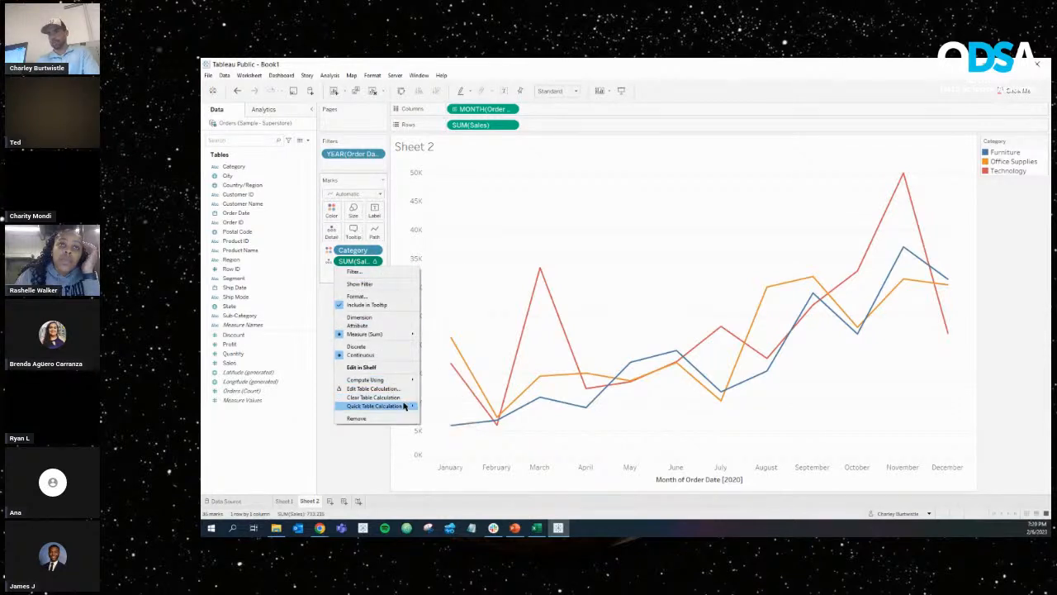
mouse_move(404, 406)
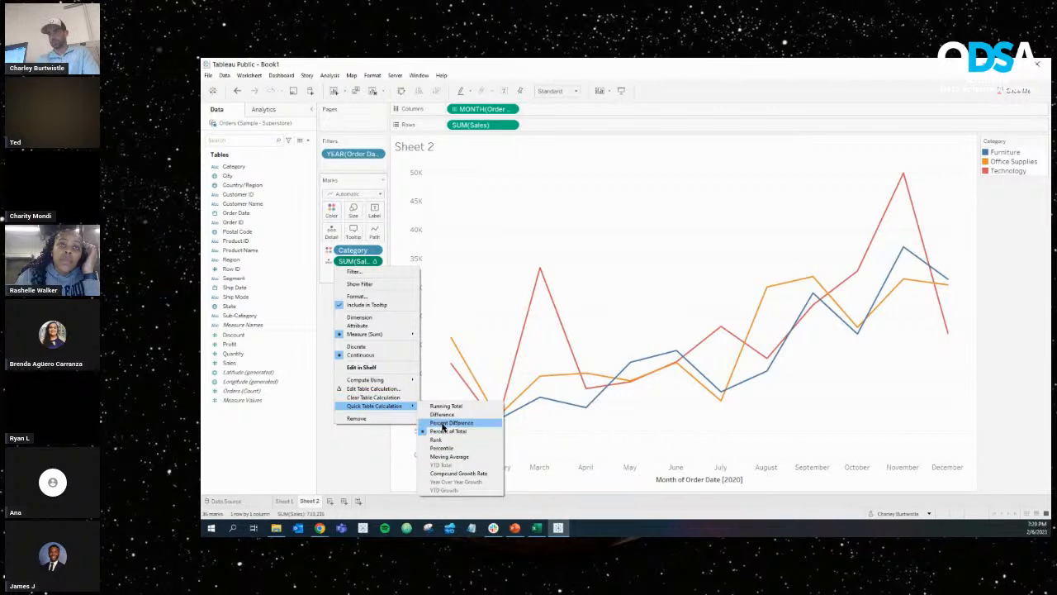
mouse_move(398, 381)
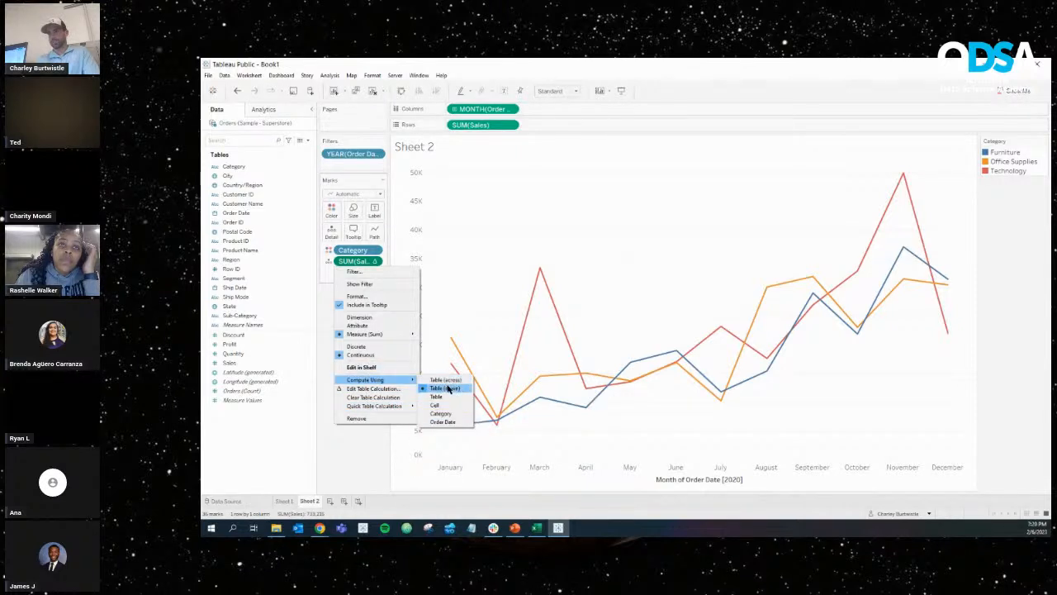
click(490, 247)
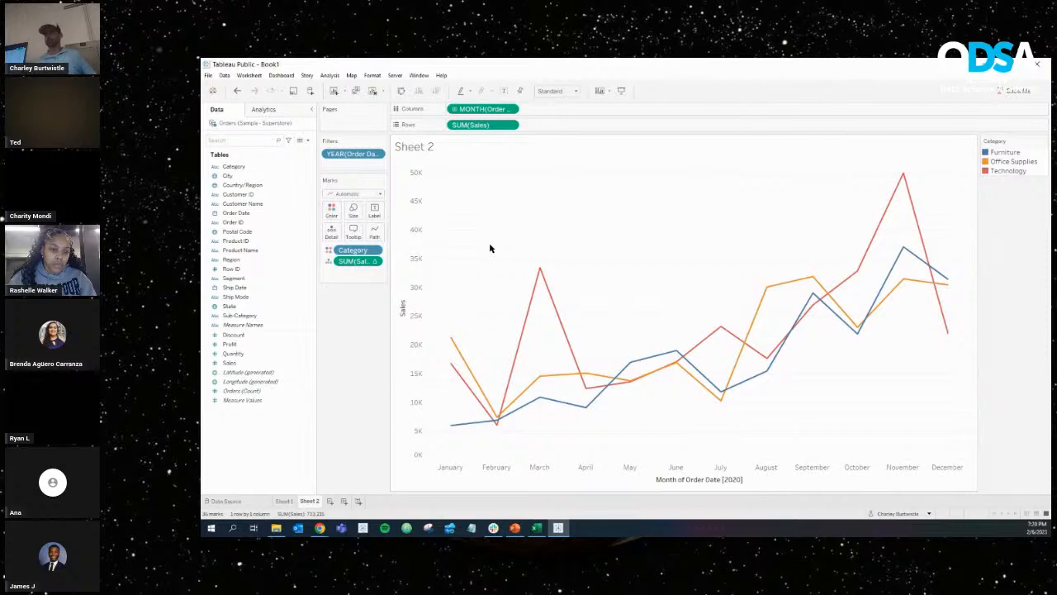
Remove the month of Order Date from the columns, add Order Date back and set it to continuous Month.
drag(484, 109, 360, 336)
drag(267, 212, 501, 111)
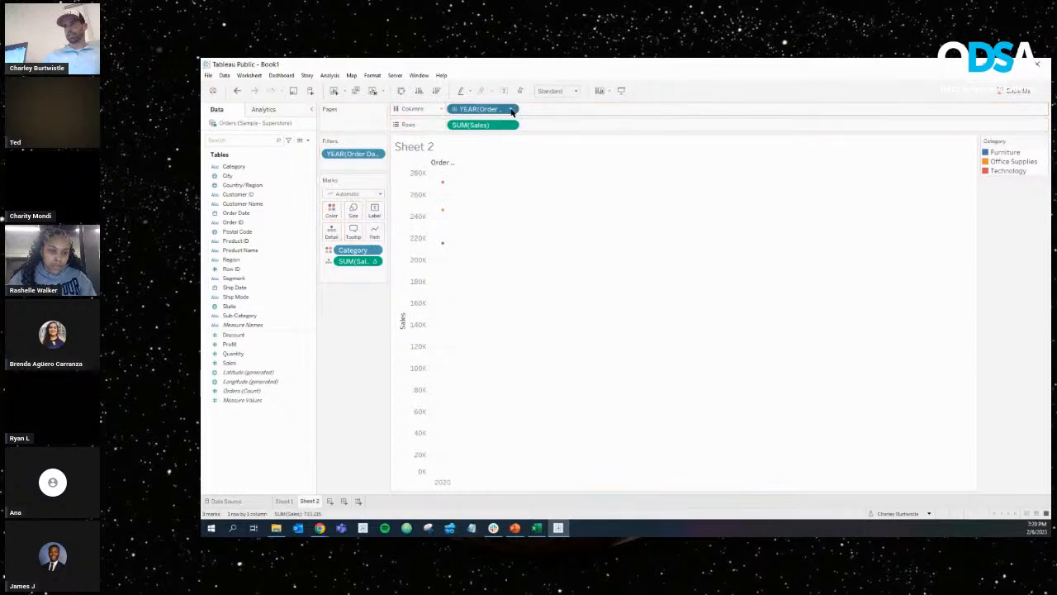
click(512, 110)
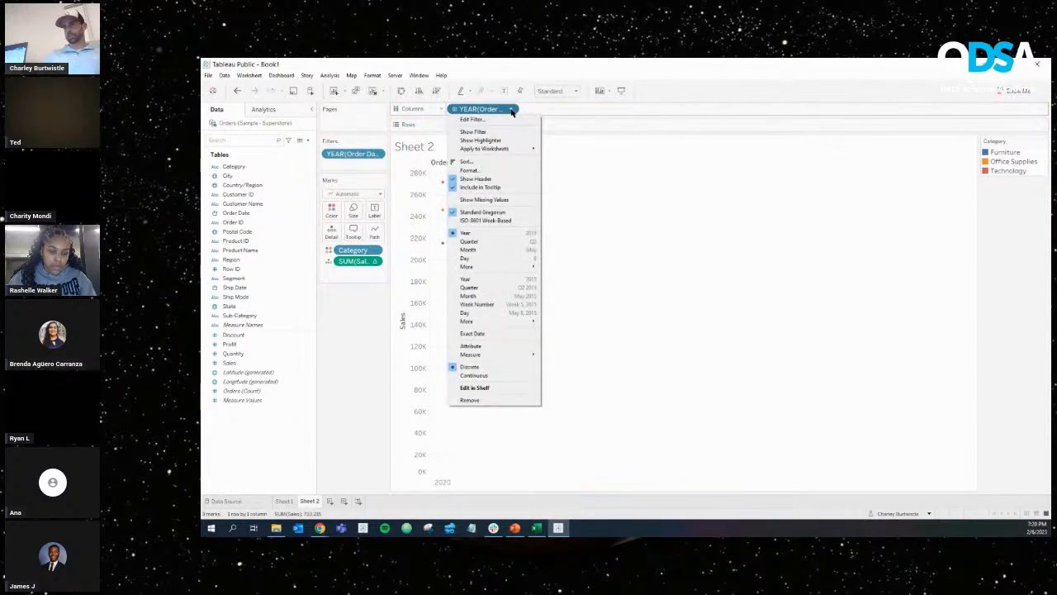
click(509, 296)
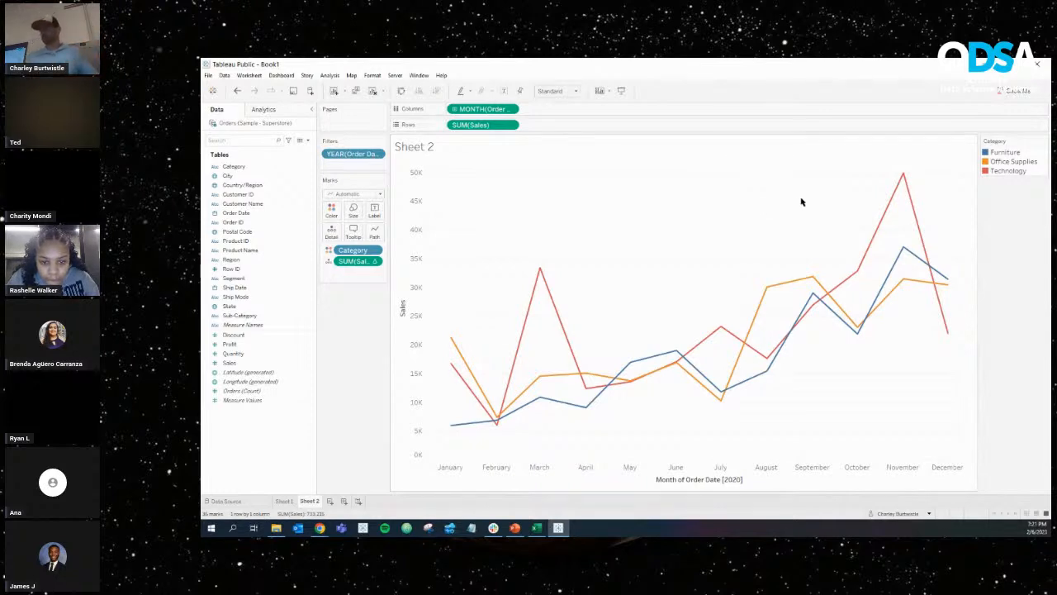
Check the tooltips of the November and March Technology points on the line chart.
mouse_move(895, 191)
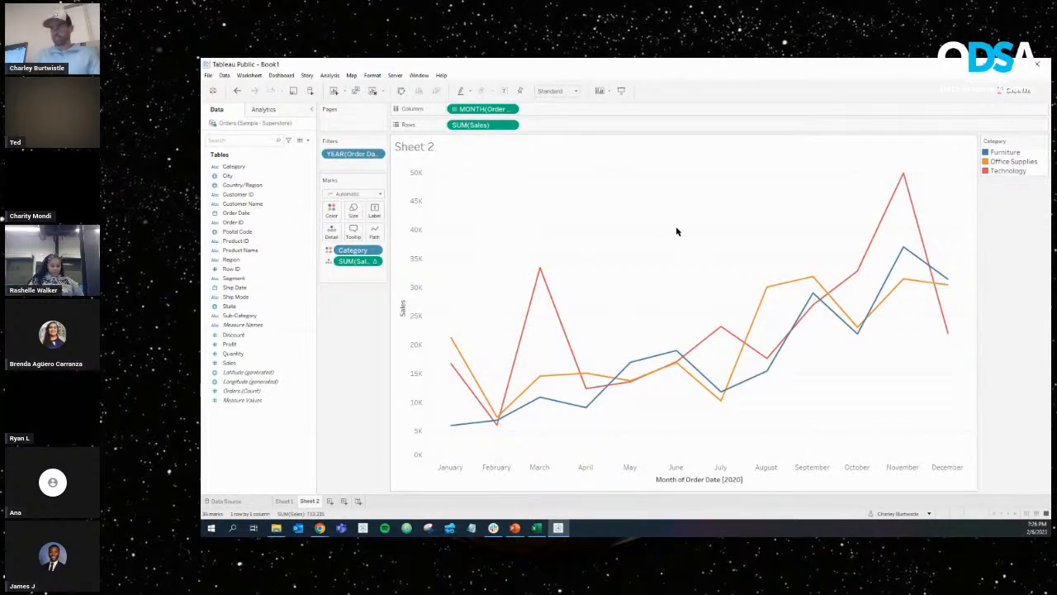
mouse_move(903, 181)
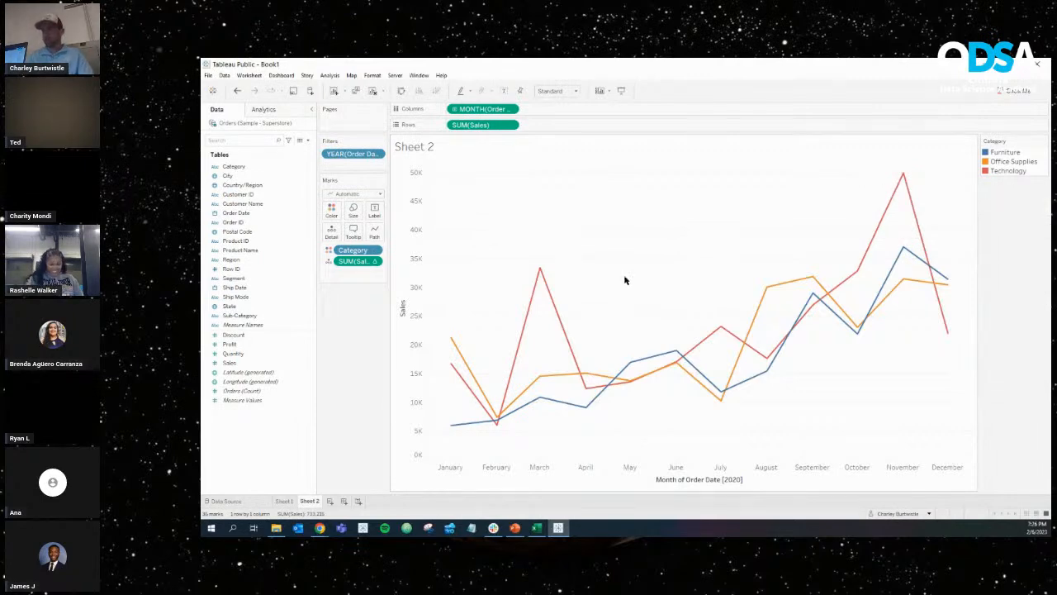
mouse_move(544, 274)
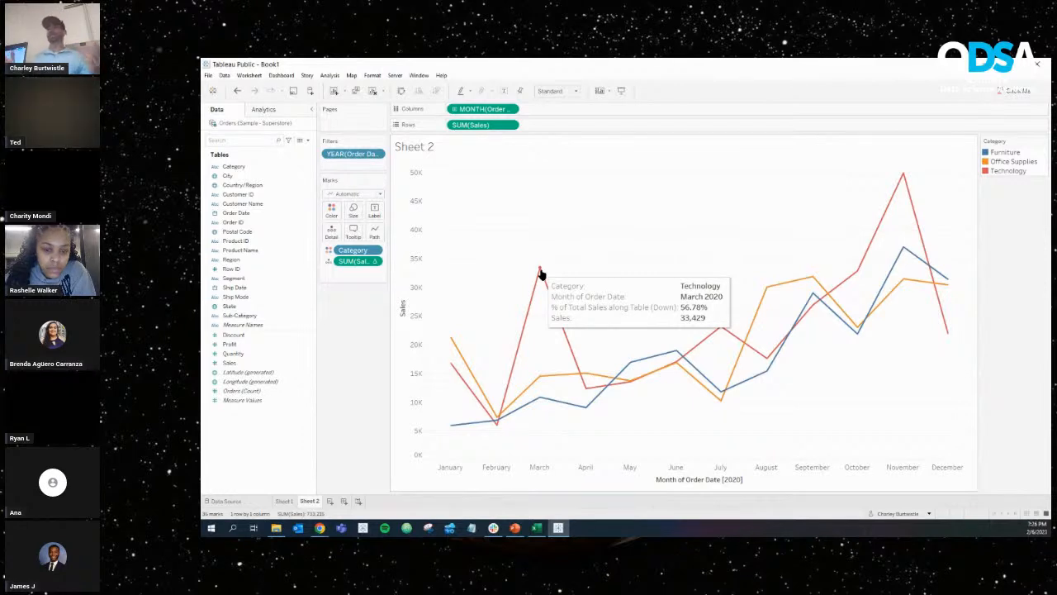
Replace the default tooltip text with the lines "In <MONTH(Order Date)>" and "our <Category> category".
click(352, 233)
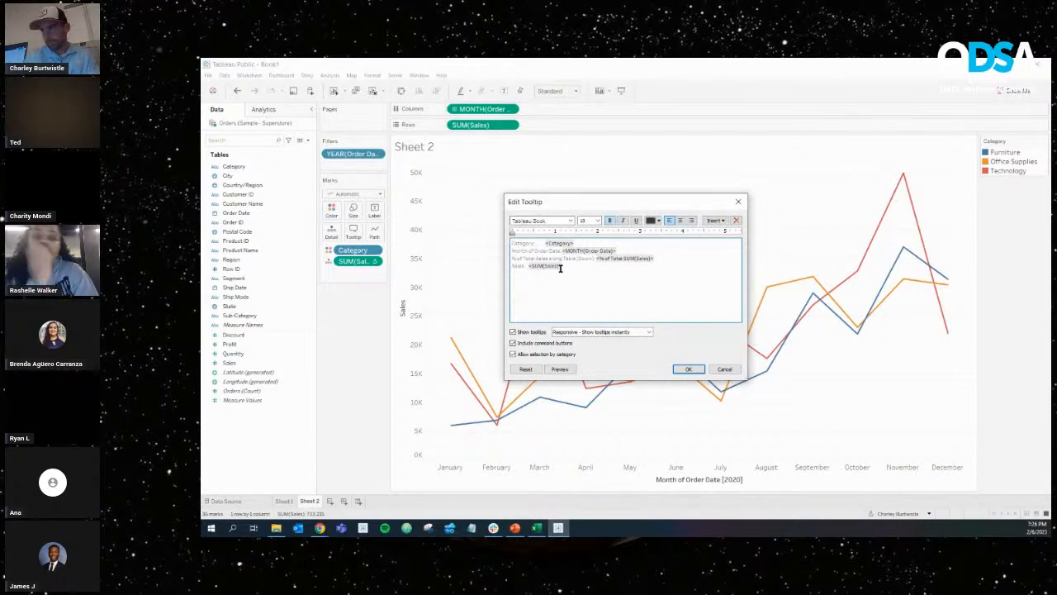
drag(562, 266, 500, 244)
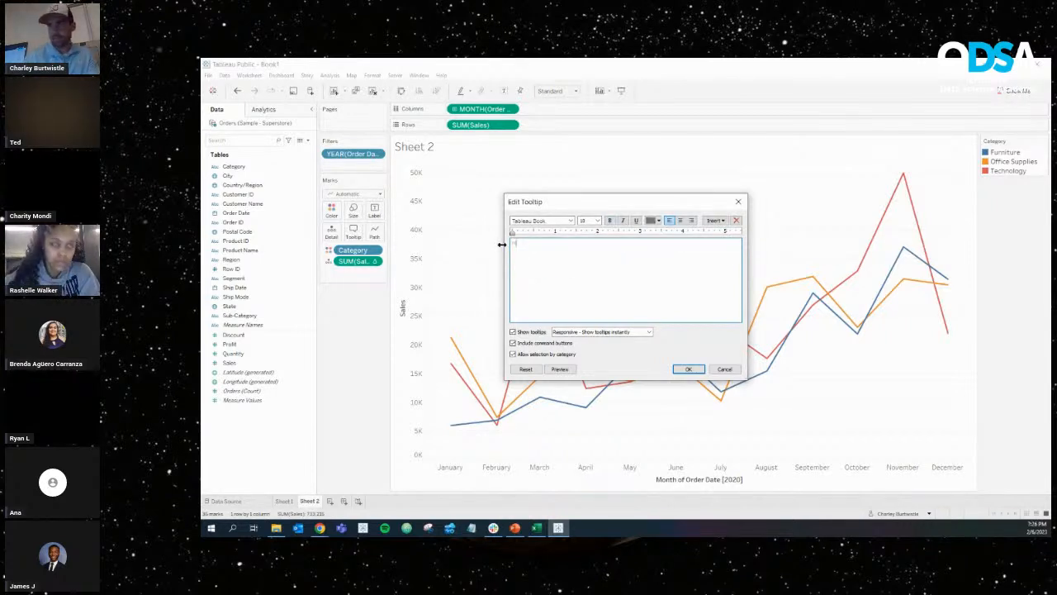
click(721, 222)
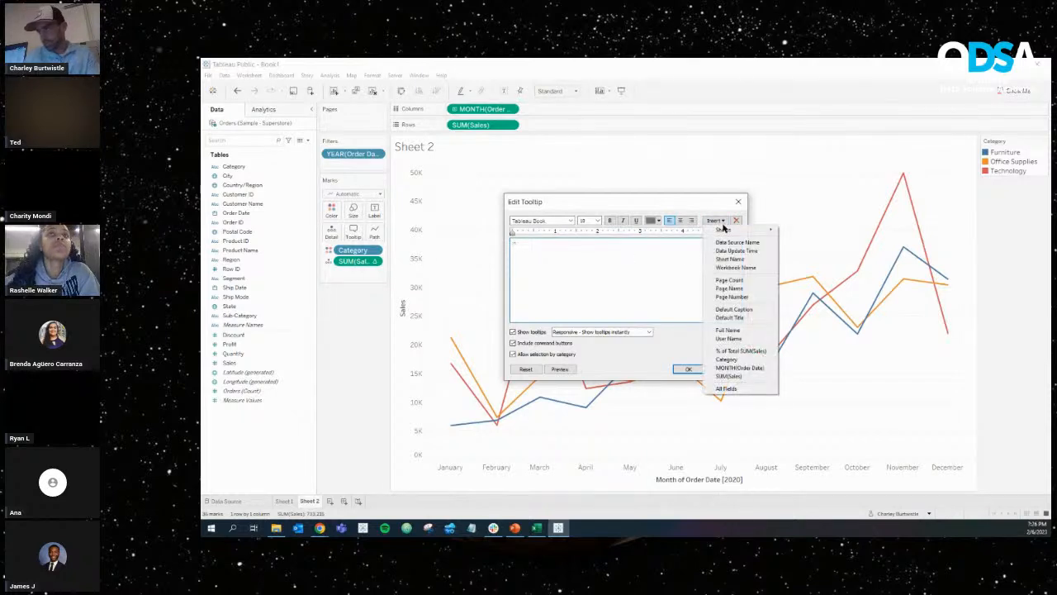
click(740, 367)
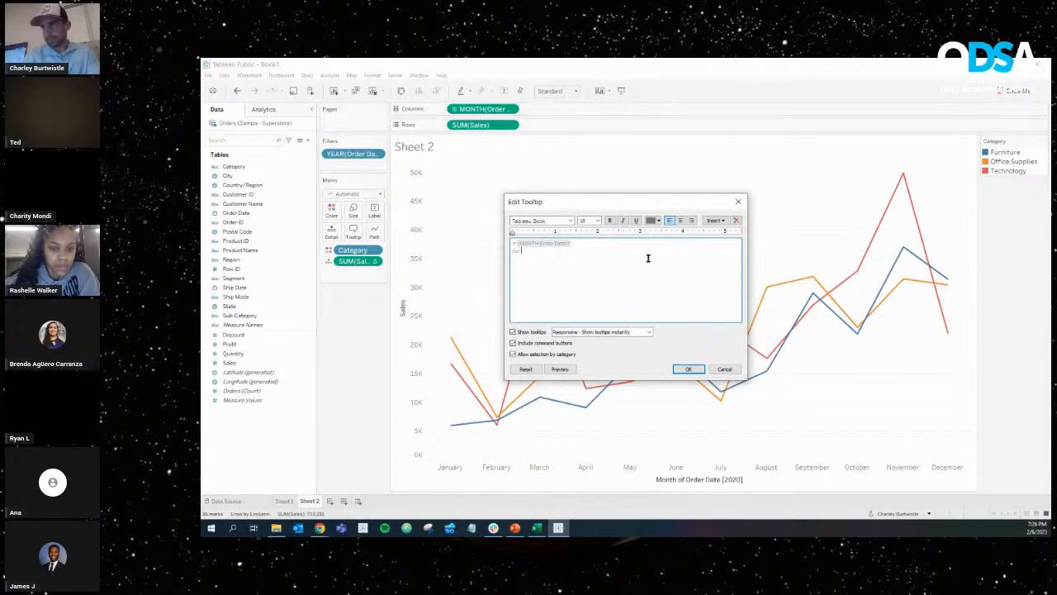
click(715, 221)
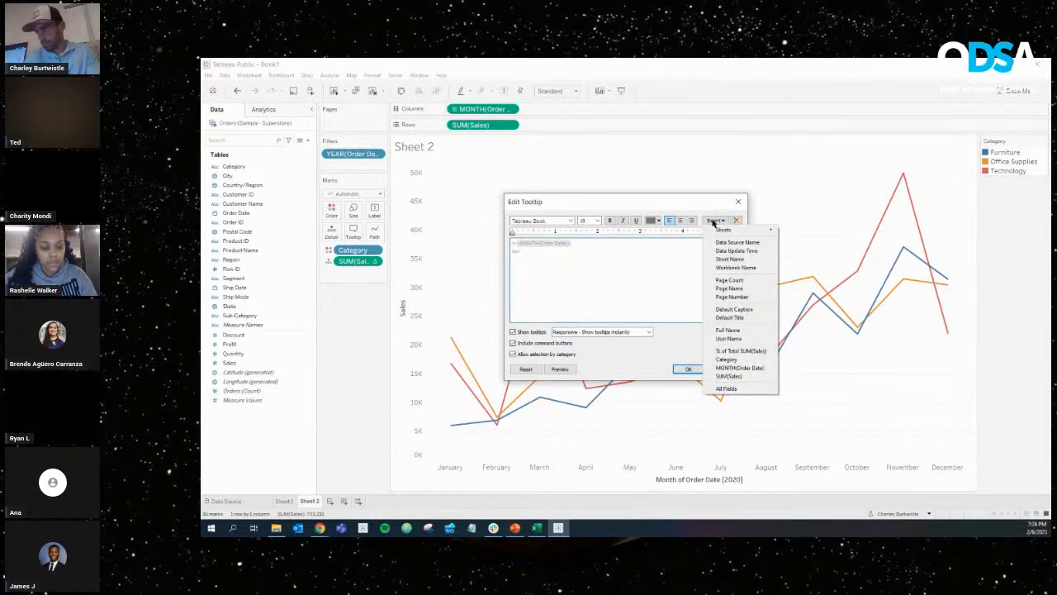
click(735, 360)
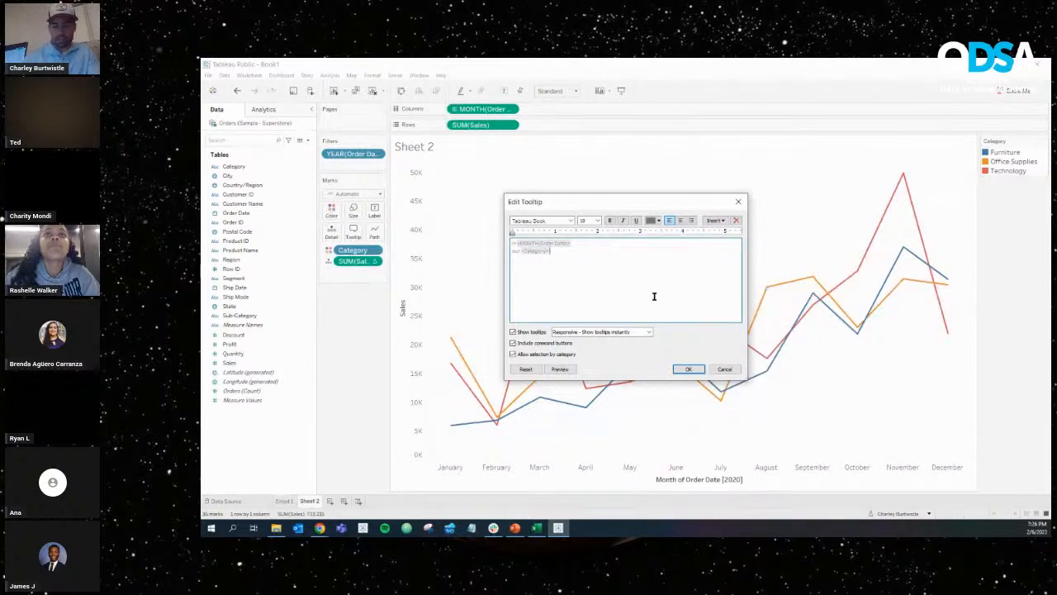
text(category)
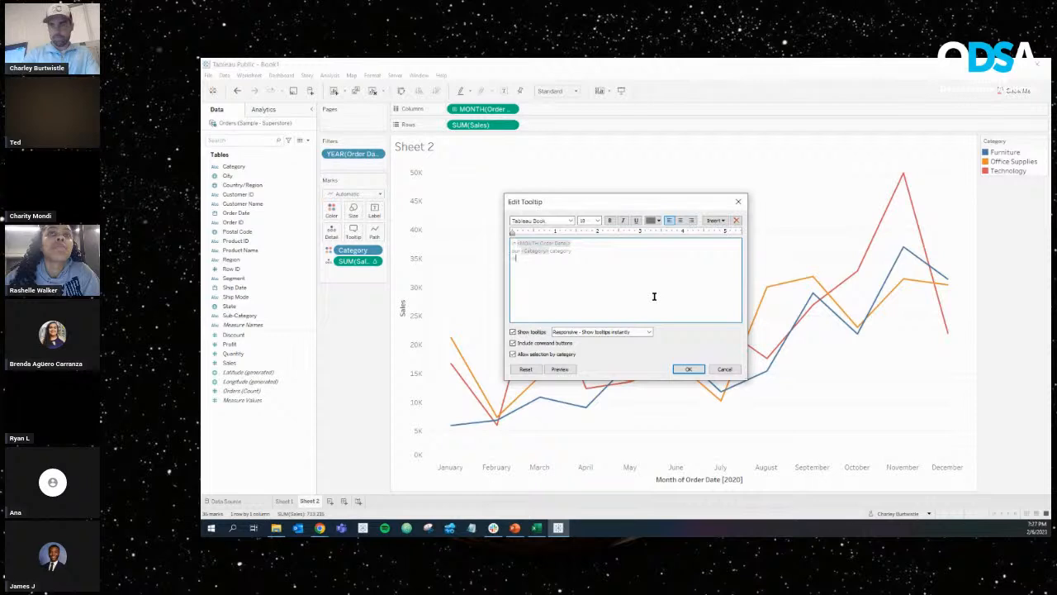
Add the tooltip lines "made <SUM(Sales)> in sales" and "accounting for <% of Total SUM(Sales)> of our monthly total", apply them and check the November Technology point.
click(715, 220)
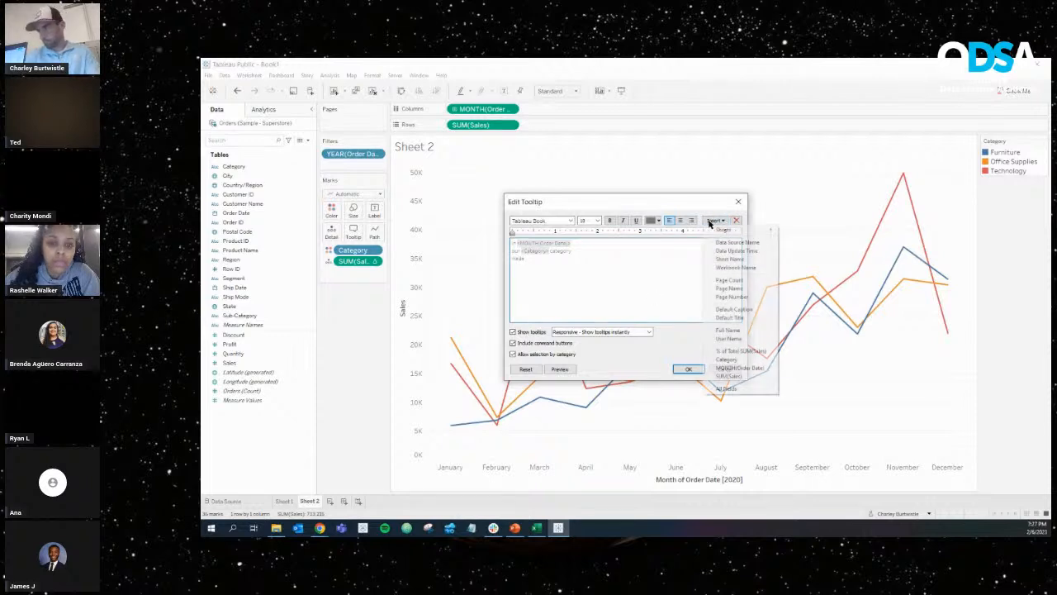
click(732, 377)
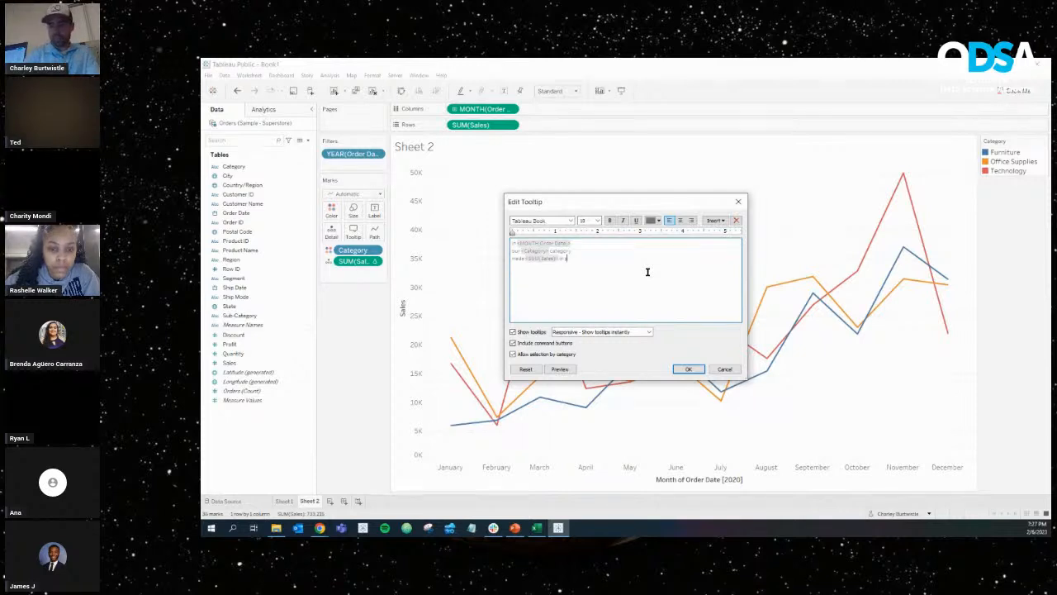
key(Return)
text(account)
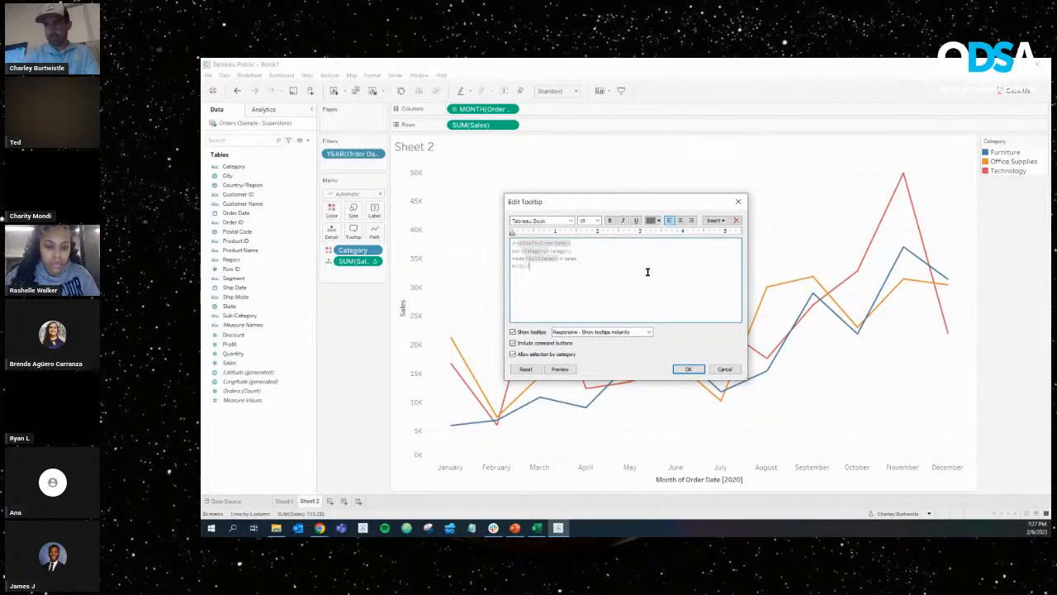
text(ing for)
click(715, 220)
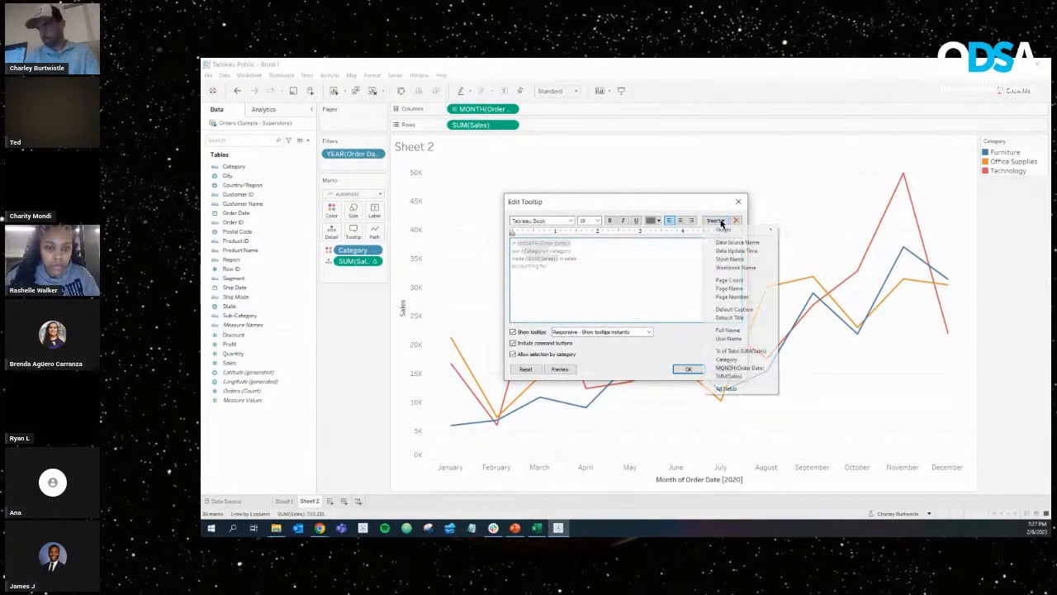
click(741, 351)
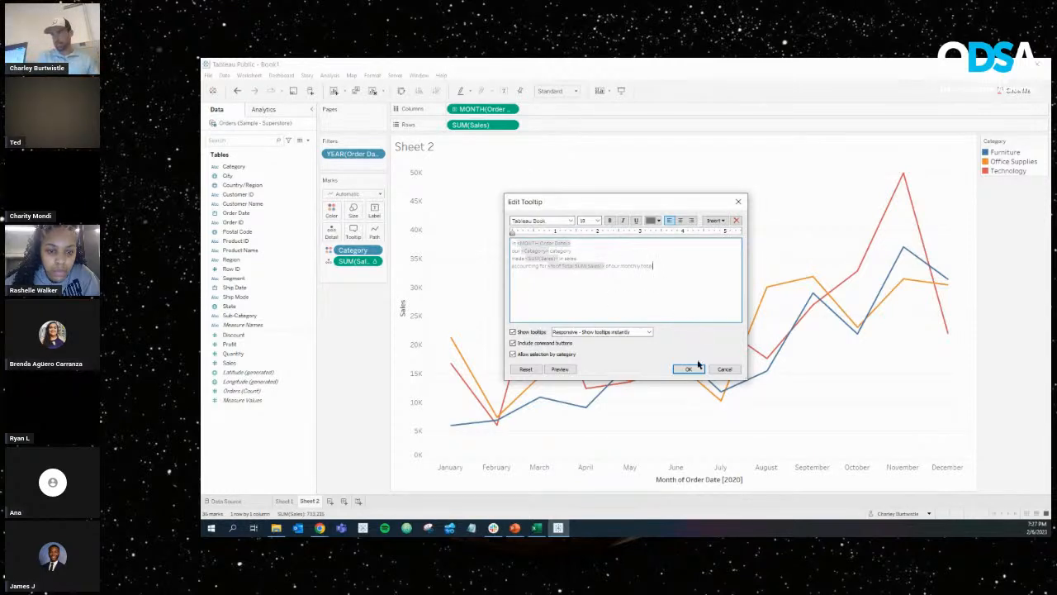
click(694, 368)
mouse_move(904, 177)
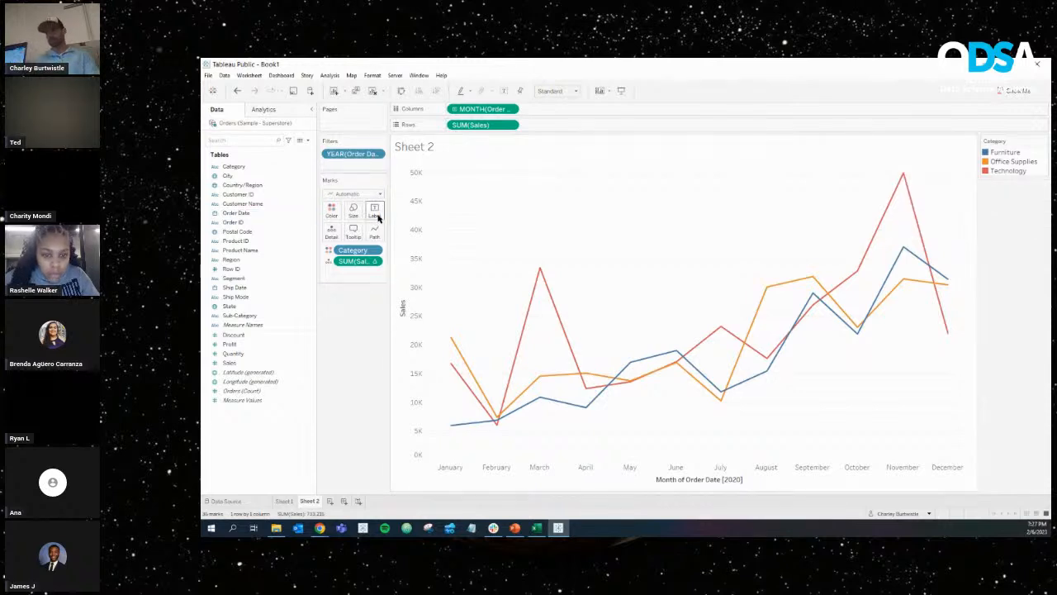
Reopen the tooltip for editing and make the MONTH(Order Date) field bold and black.
click(355, 230)
drag(572, 243, 512, 243)
click(609, 220)
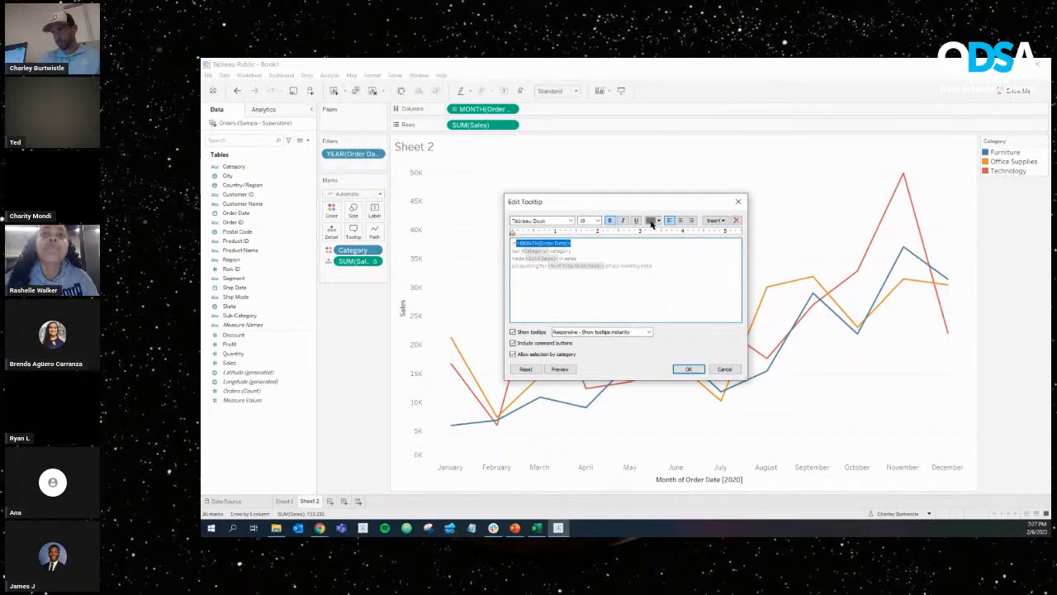
click(652, 221)
click(651, 240)
click(558, 252)
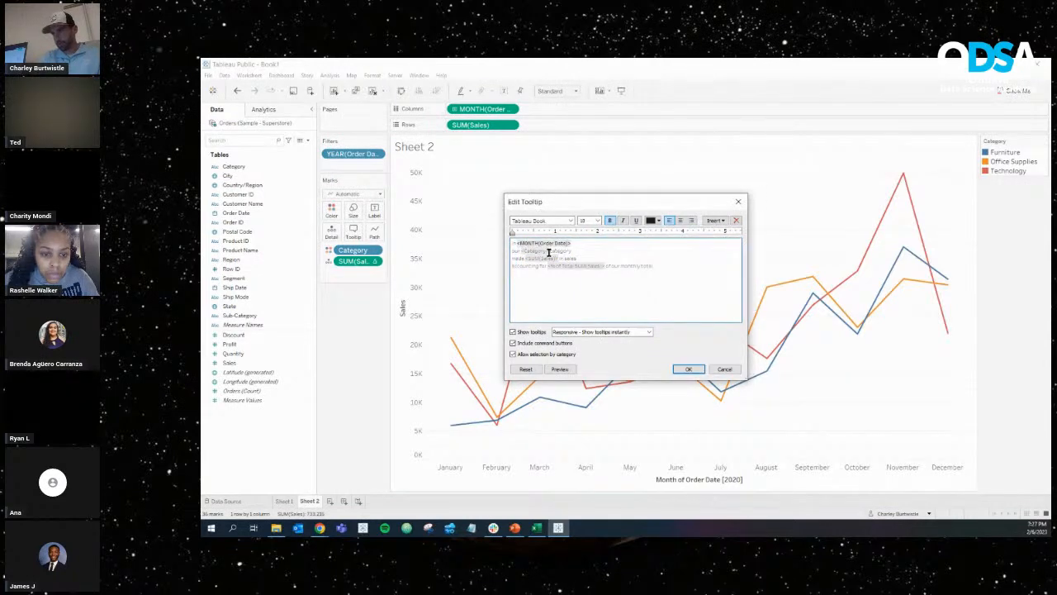
Make the Category and SUM(Sales) fields in the tooltip text bold and black.
drag(558, 252, 521, 252)
click(611, 220)
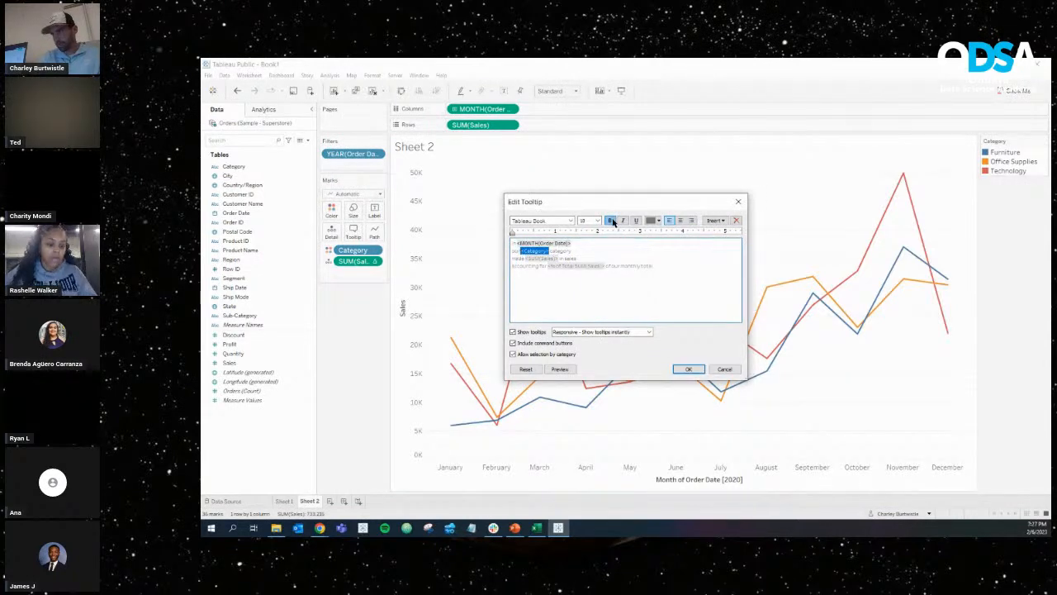
click(651, 220)
click(652, 230)
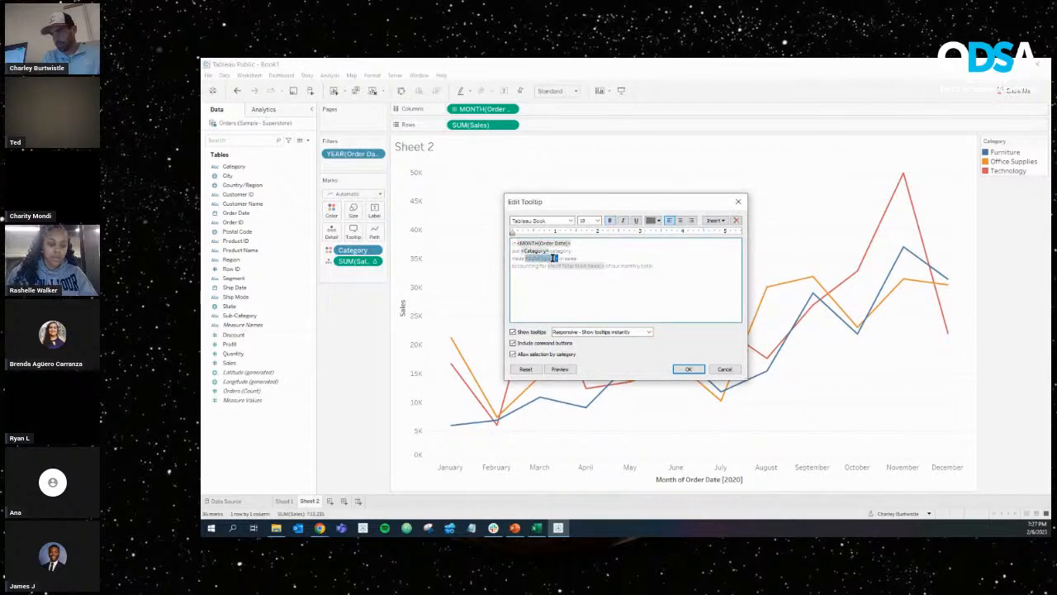
drag(557, 259, 523, 258)
click(651, 221)
click(652, 230)
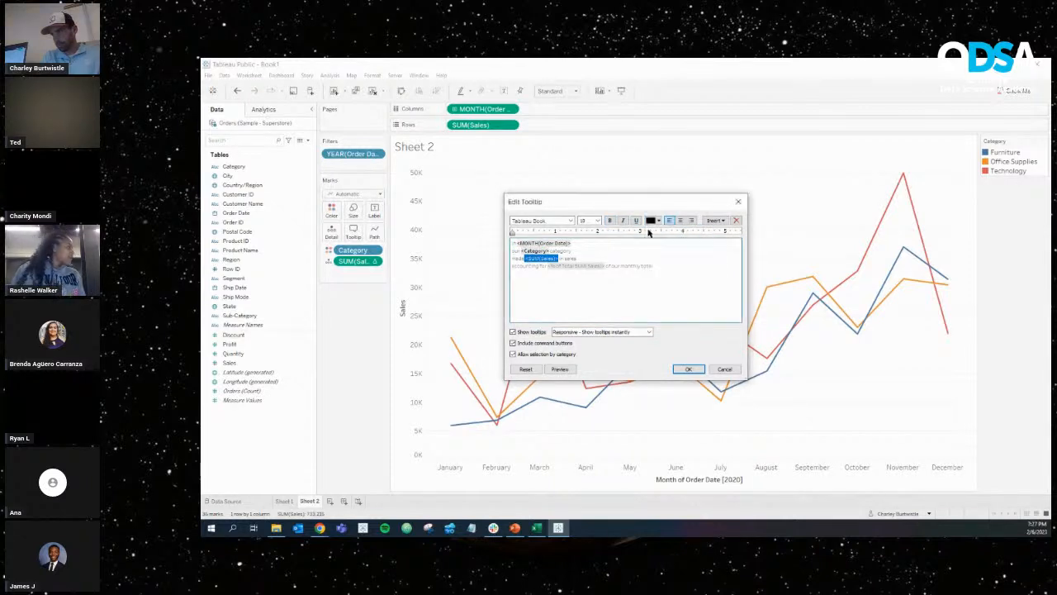
click(610, 221)
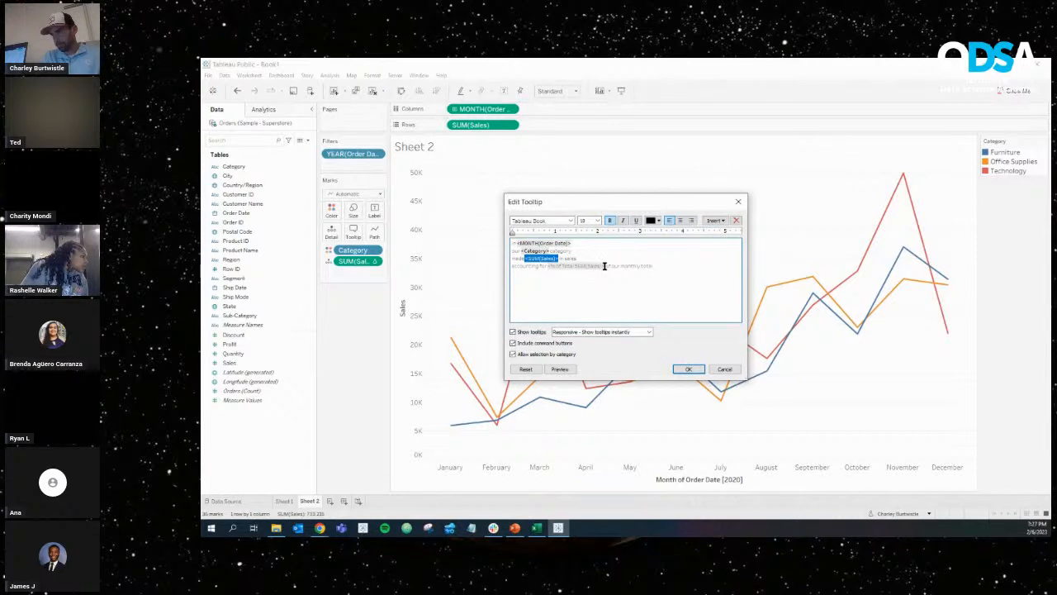
Color the % of Total SUM(Sales) field in the tooltip black and apply the tooltip edits.
drag(603, 266, 549, 266)
click(651, 221)
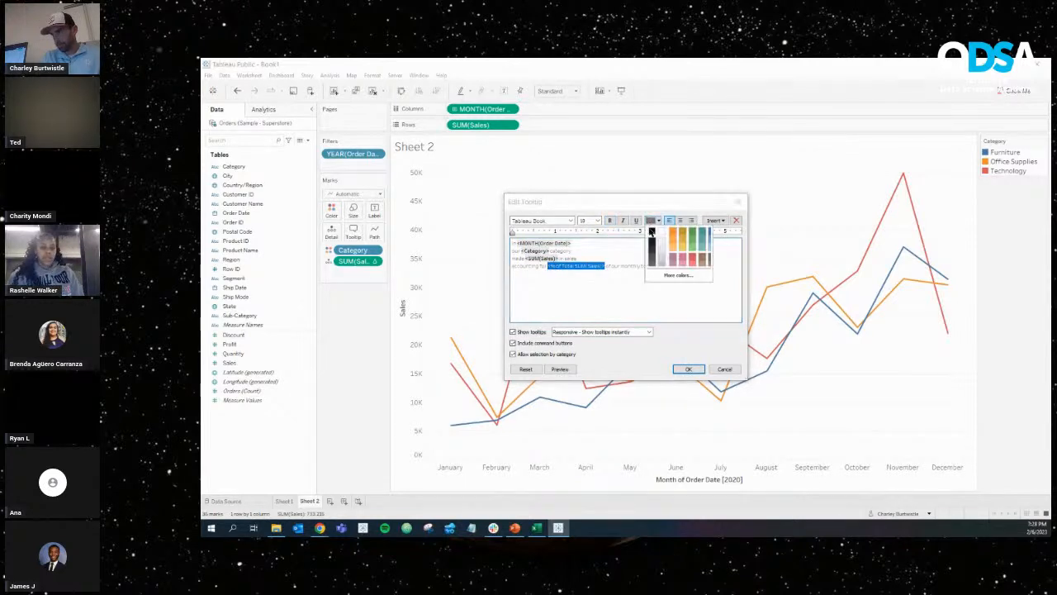
click(652, 230)
click(687, 369)
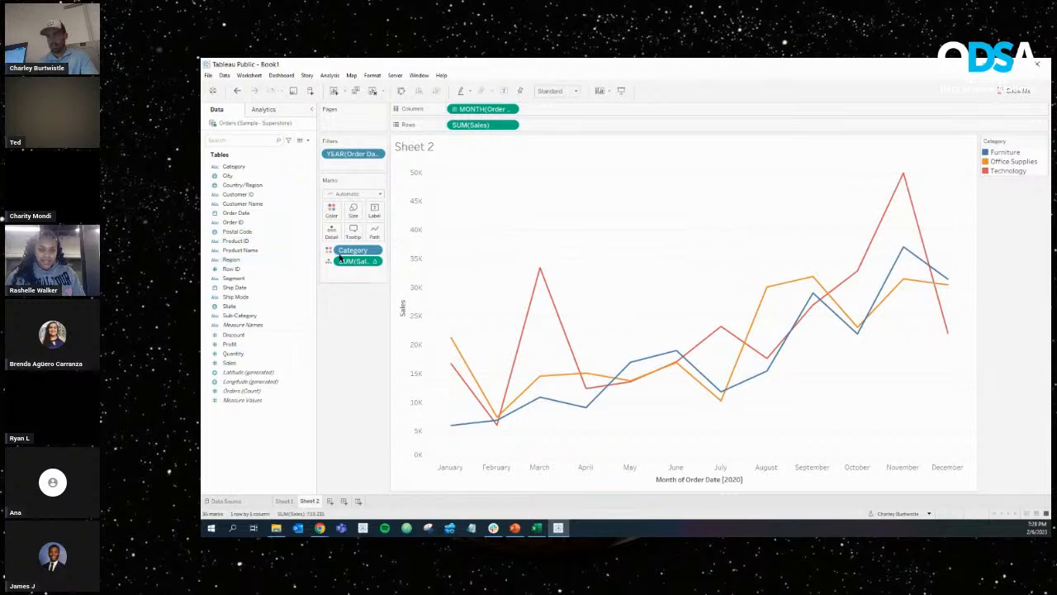
Reset the tooltip to its default text and shorten the Month of Order Date label to Month.
click(358, 235)
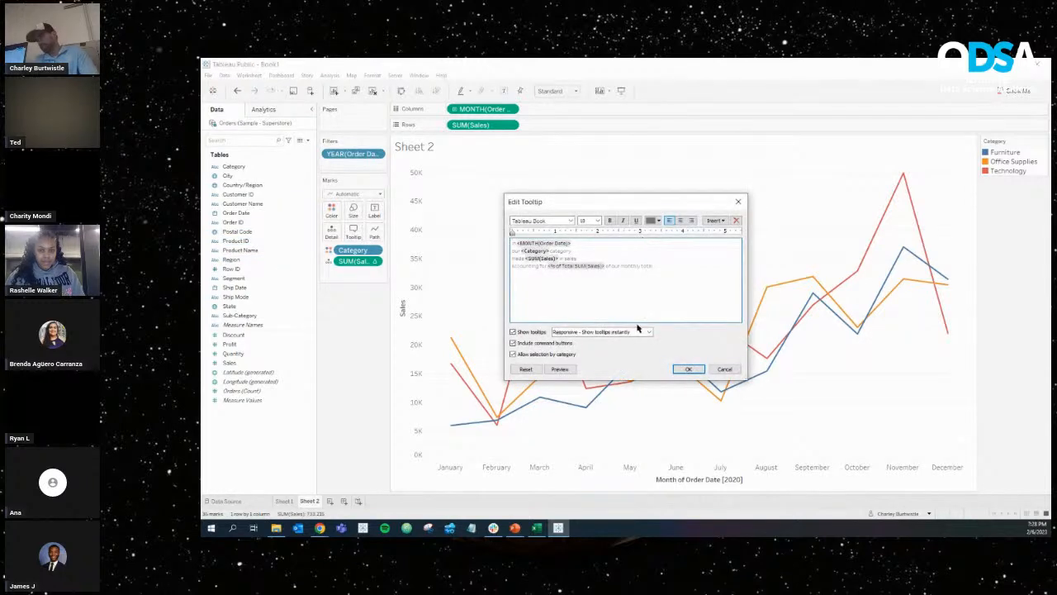
click(531, 372)
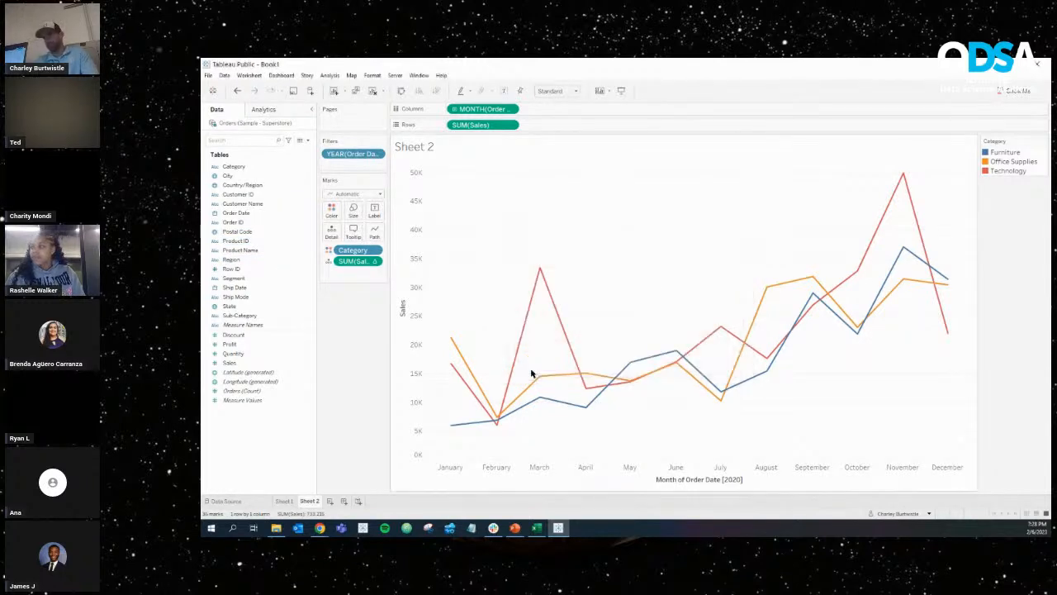
click(350, 232)
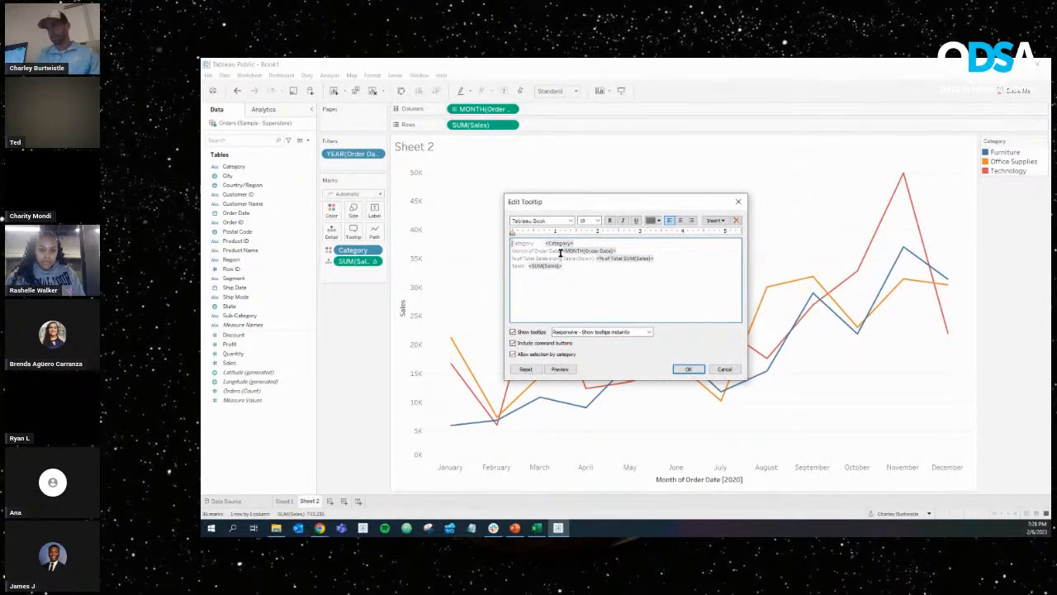
drag(556, 251, 532, 253)
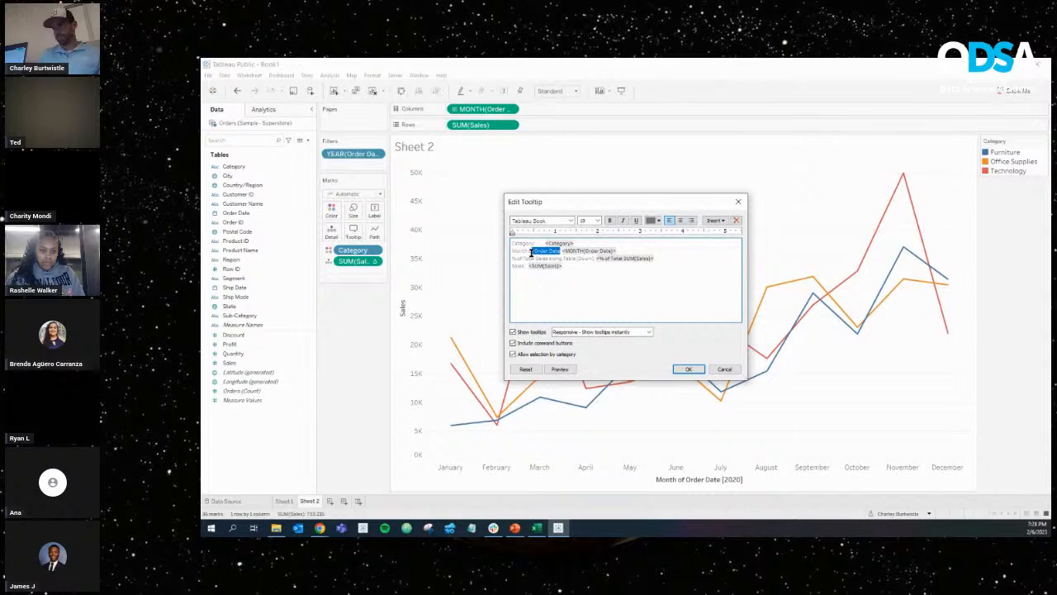
key(BackSpace)
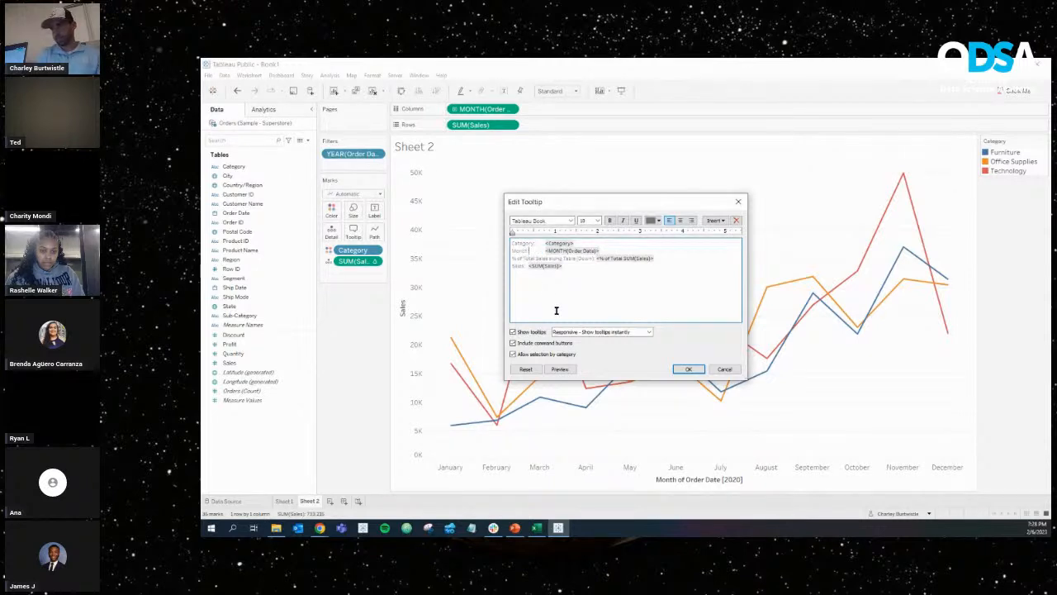
Move the Sales line above the percent-of-total line in the tooltip and separate the two with a blank line.
click(602, 264)
drag(602, 265, 496, 266)
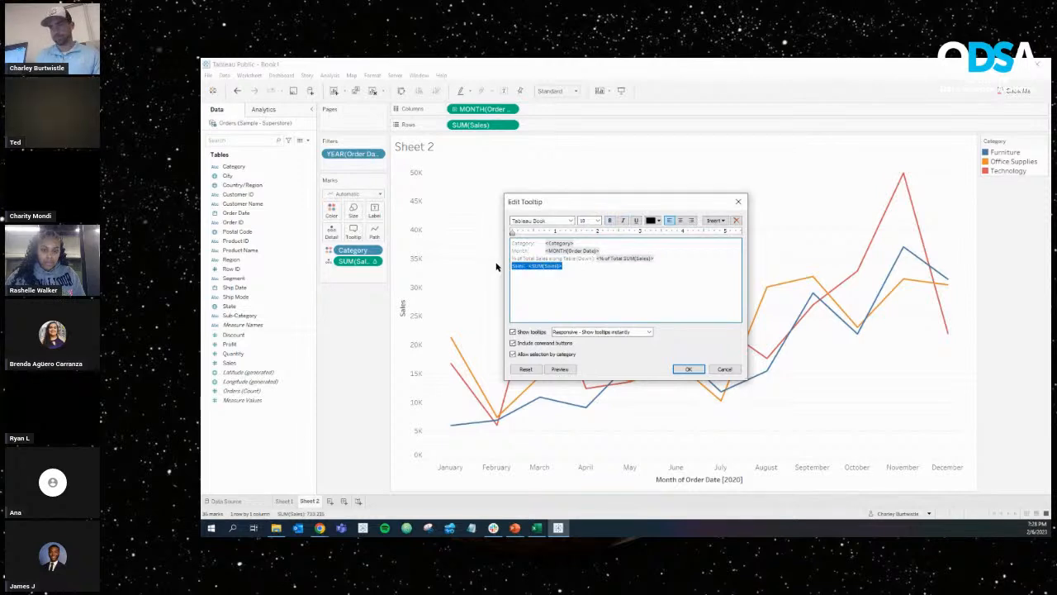
key(BackSpace)
key(ctrl+z)
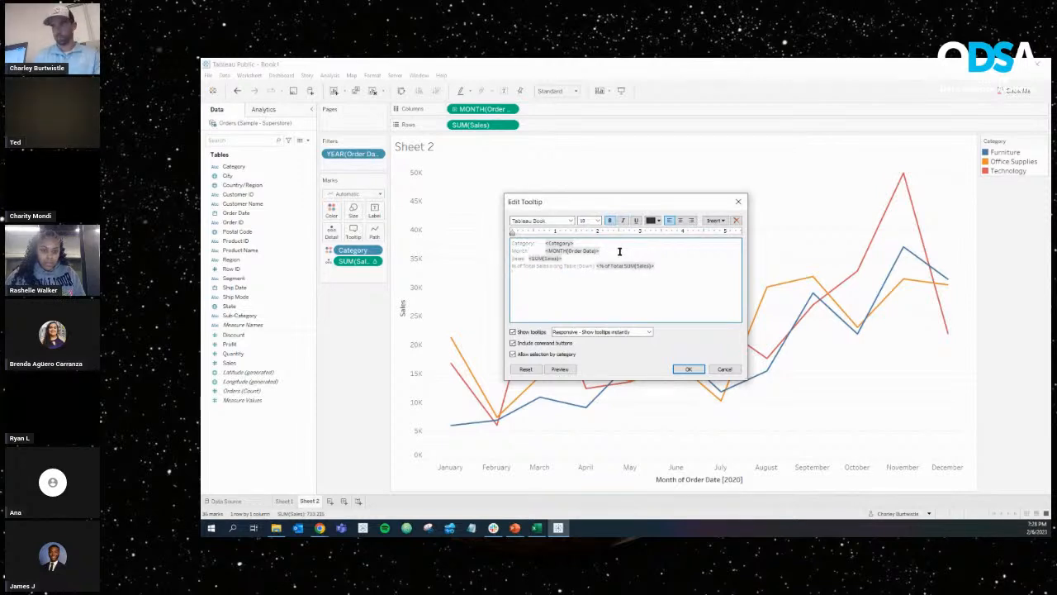
key(Return)
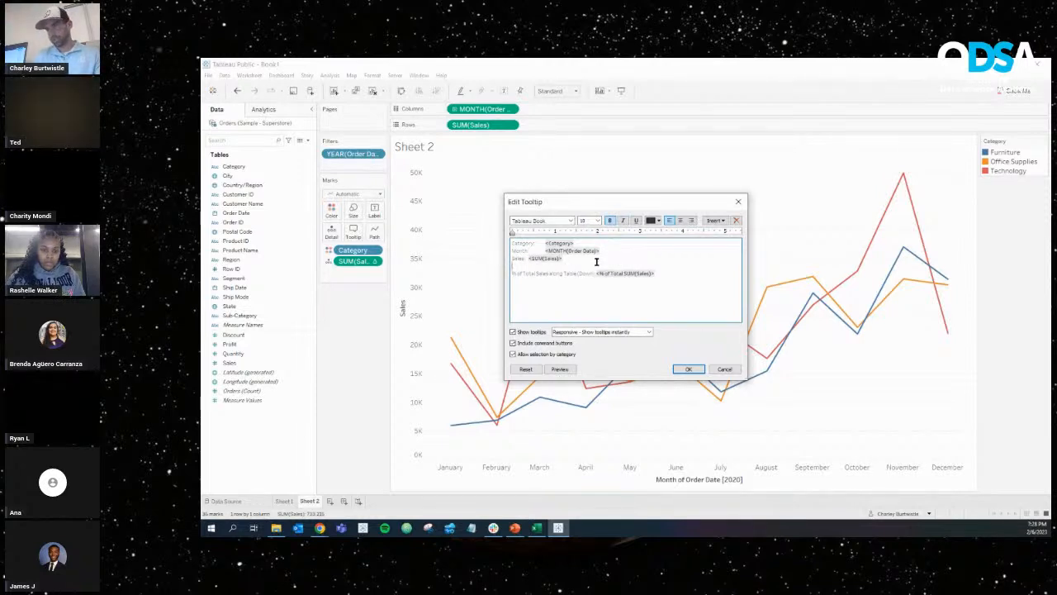
Relabel the tooltip's percent-of-total line as % of Monthly Sales, apply the edits and check the November Technology point.
drag(592, 274, 520, 277)
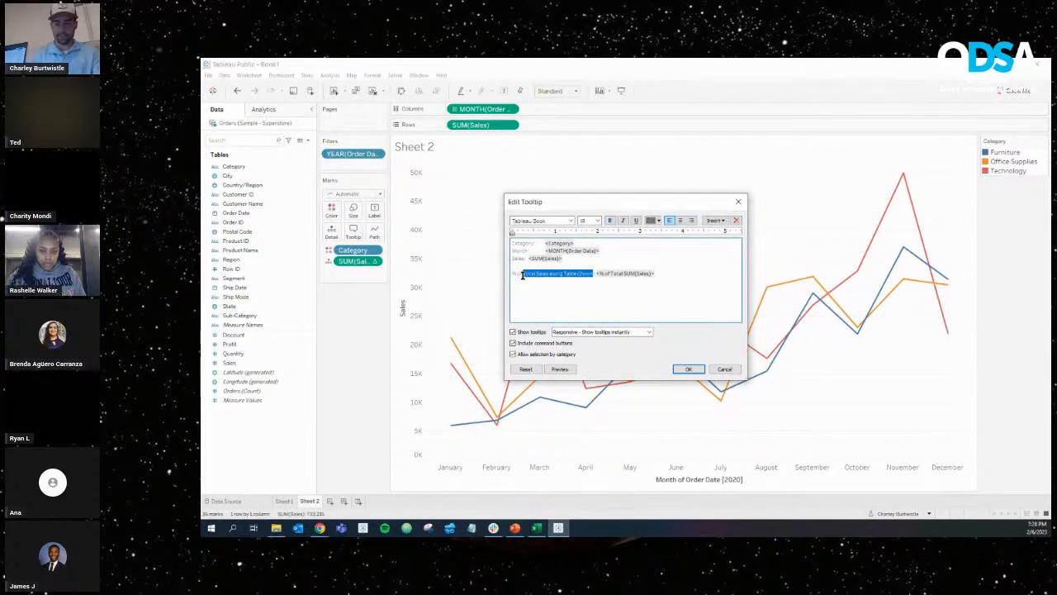
key(BackSpace)
text(Total Sales)
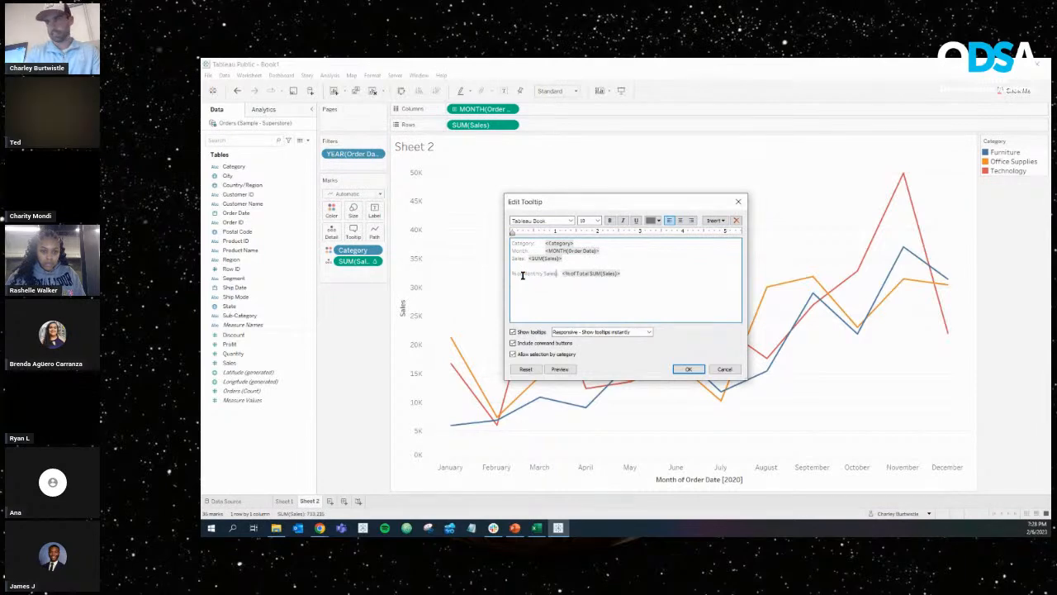
click(690, 370)
mouse_move(904, 175)
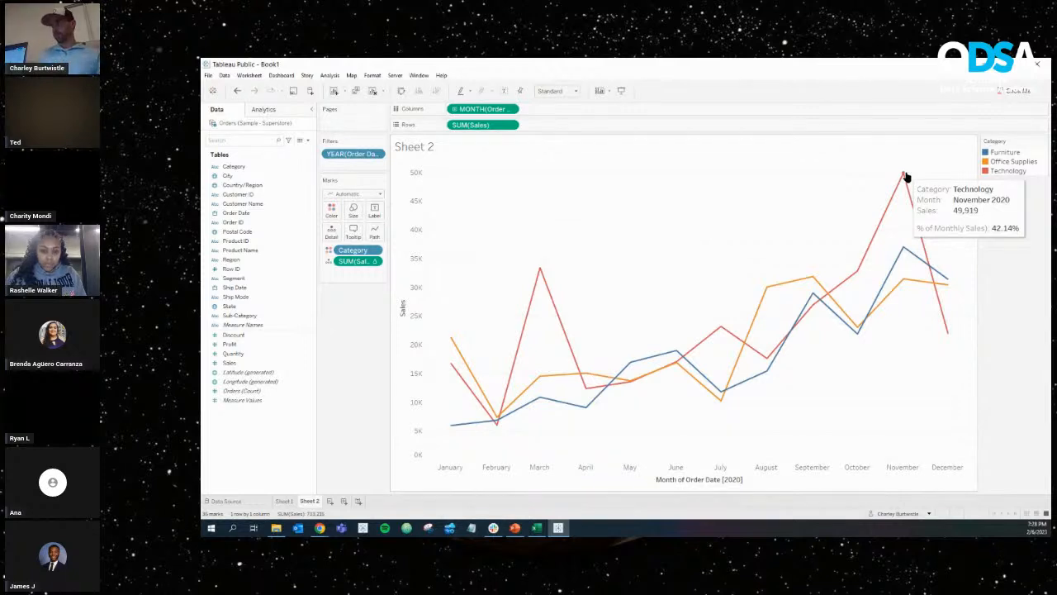
Review which fields can be inserted in the tooltip text, then check the November Technology point again.
click(357, 230)
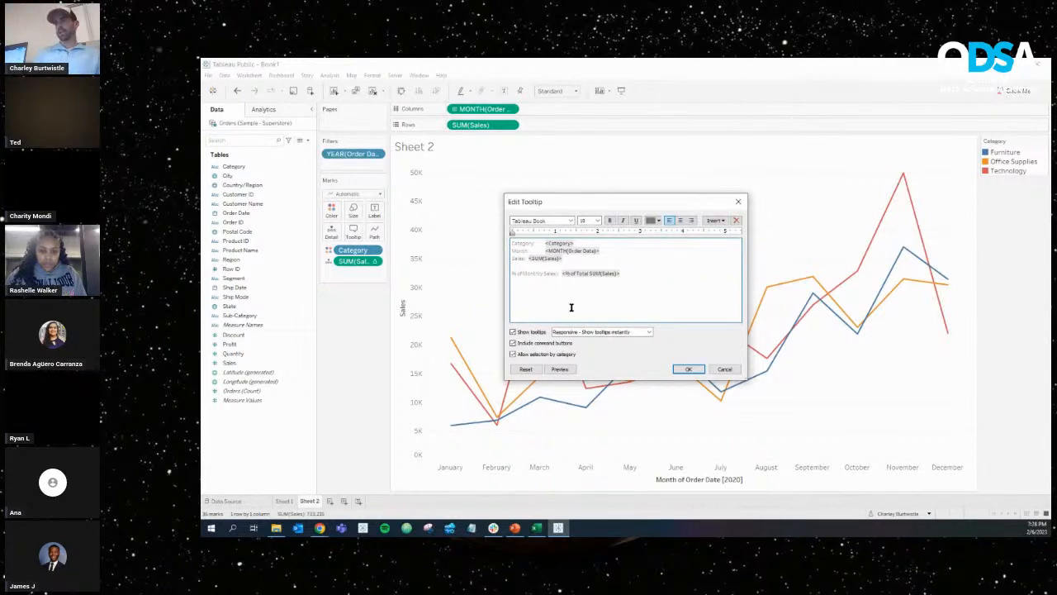
click(714, 220)
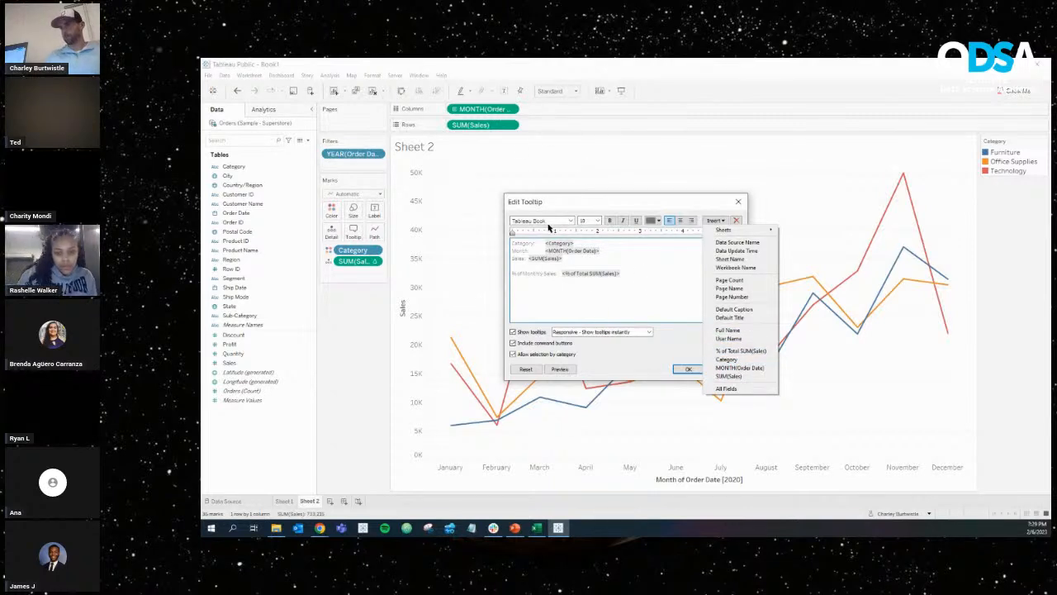
click(646, 305)
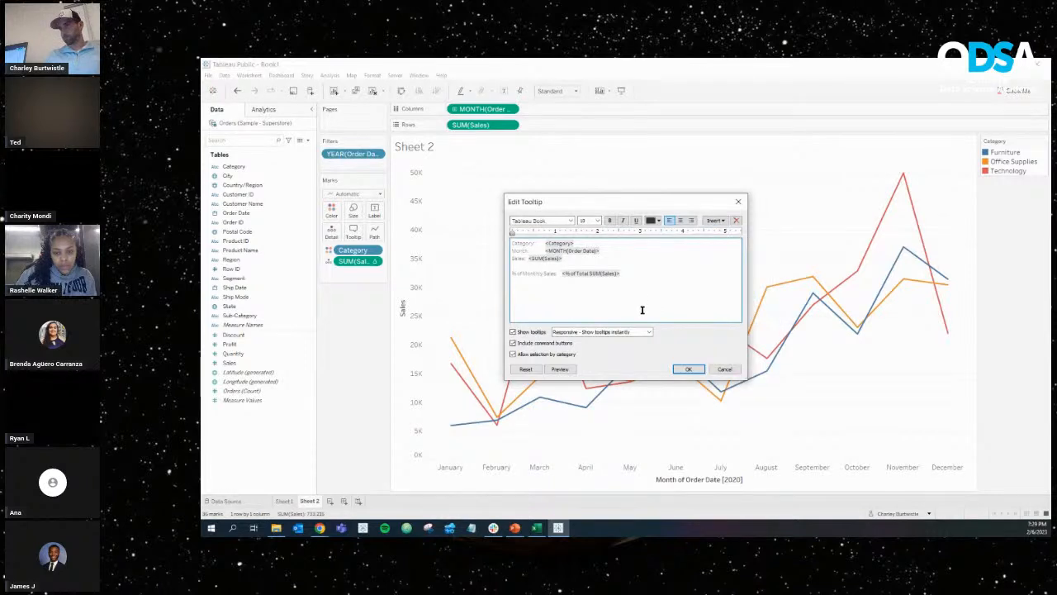
click(698, 370)
mouse_move(905, 177)
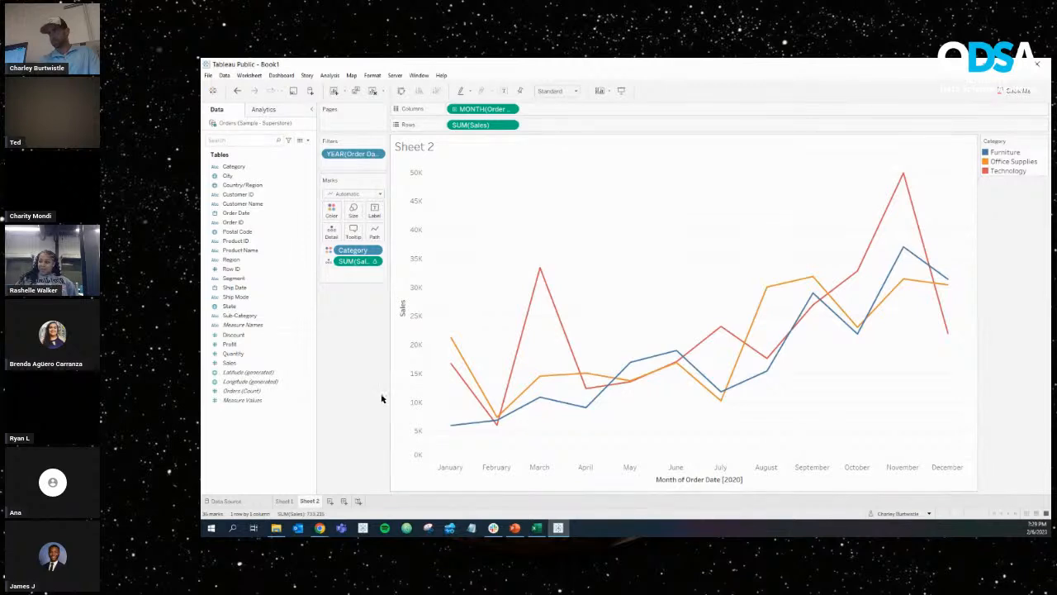
Compare Sheet 1 with Sheet 2 and return to the Sheet 1 table to inspect its percent-of-total column.
click(284, 502)
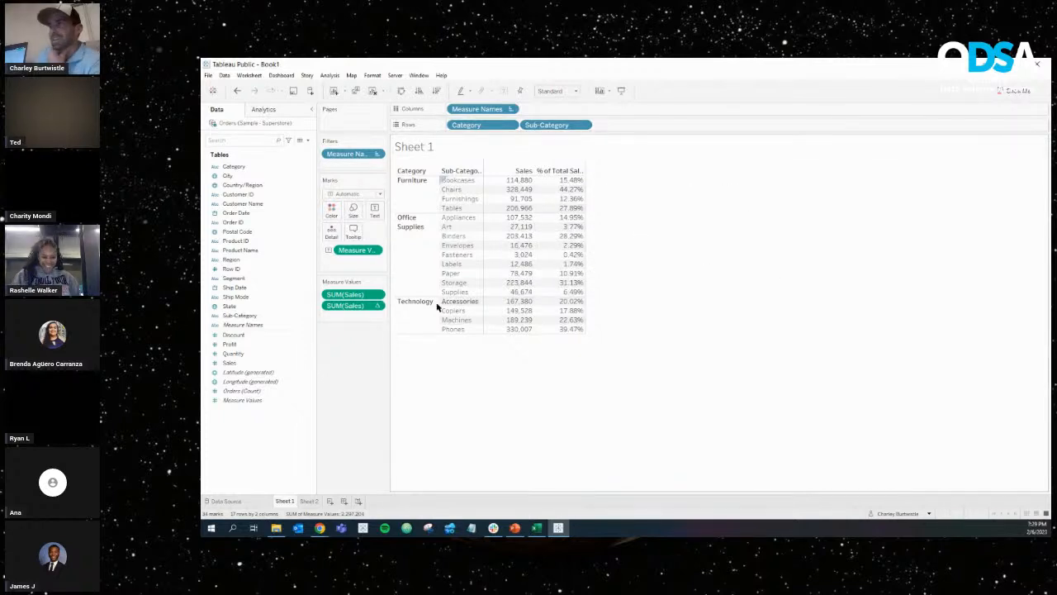
click(309, 501)
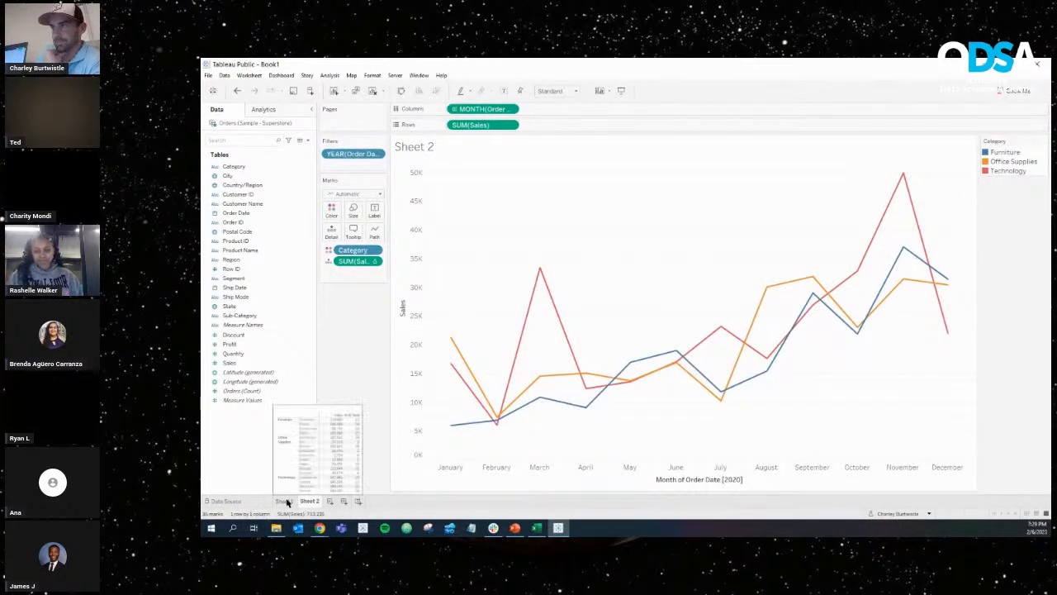
click(284, 502)
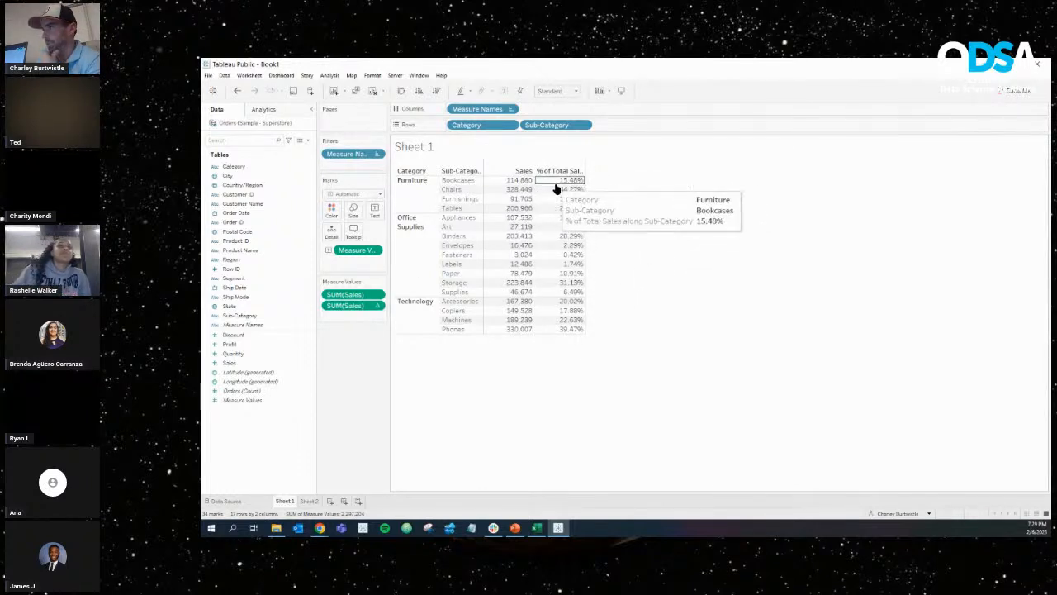
Apply a Running Total quick table calculation to the plain Sales measure and add Sales to the table again.
click(377, 295)
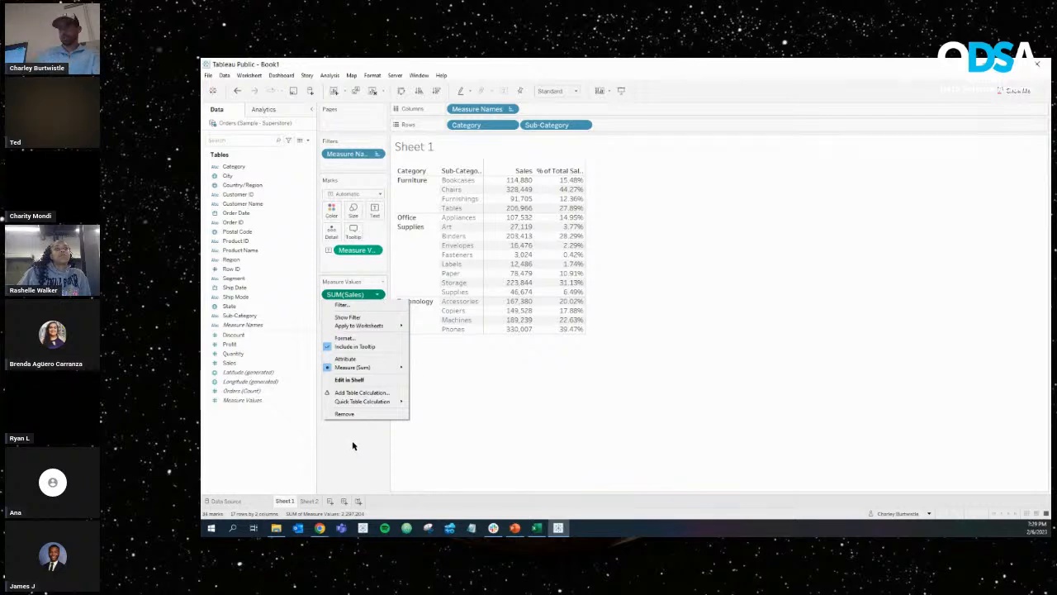
mouse_move(372, 401)
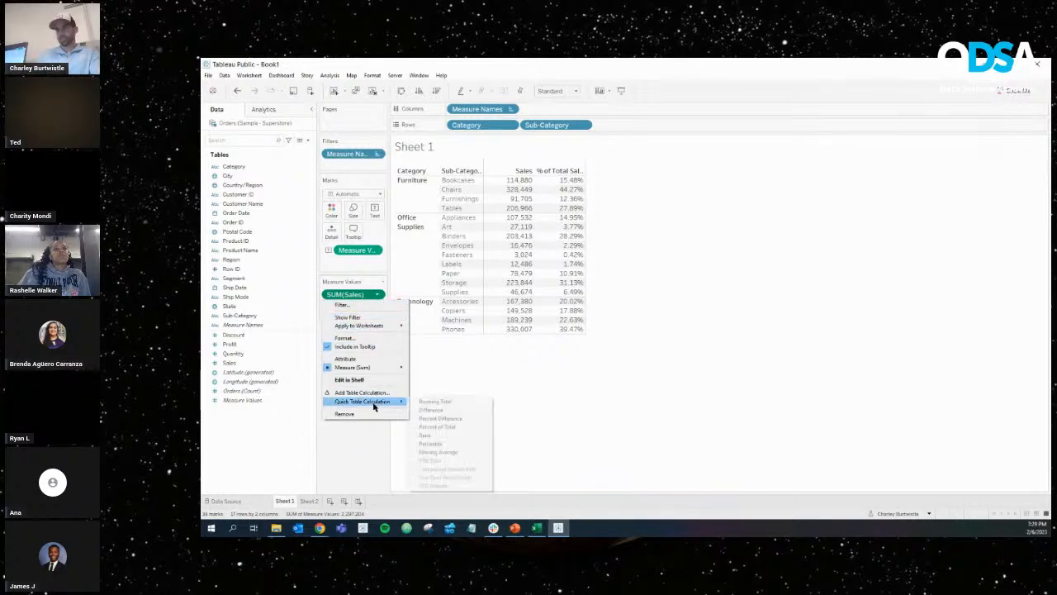
click(428, 403)
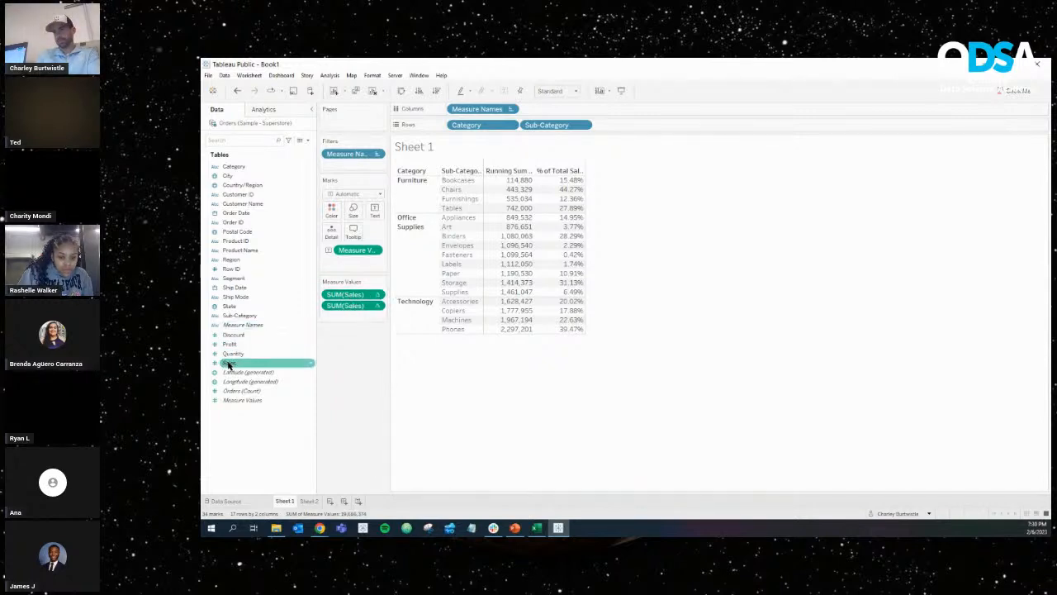
drag(230, 362, 332, 318)
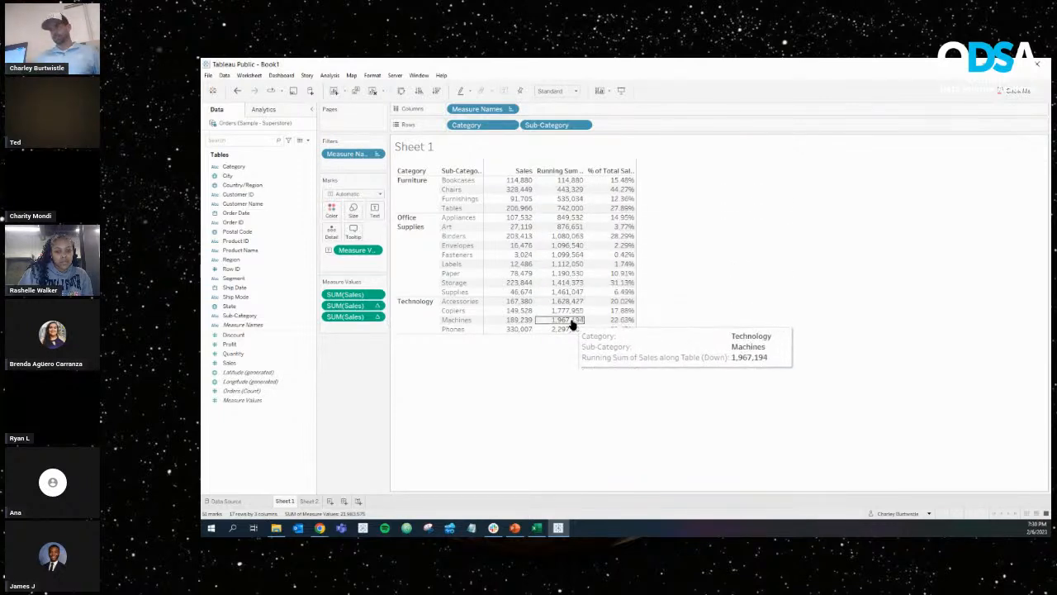
Compute the running total of Sales using Pane (down) and review the other quick table calculation types.
click(376, 308)
mouse_move(391, 396)
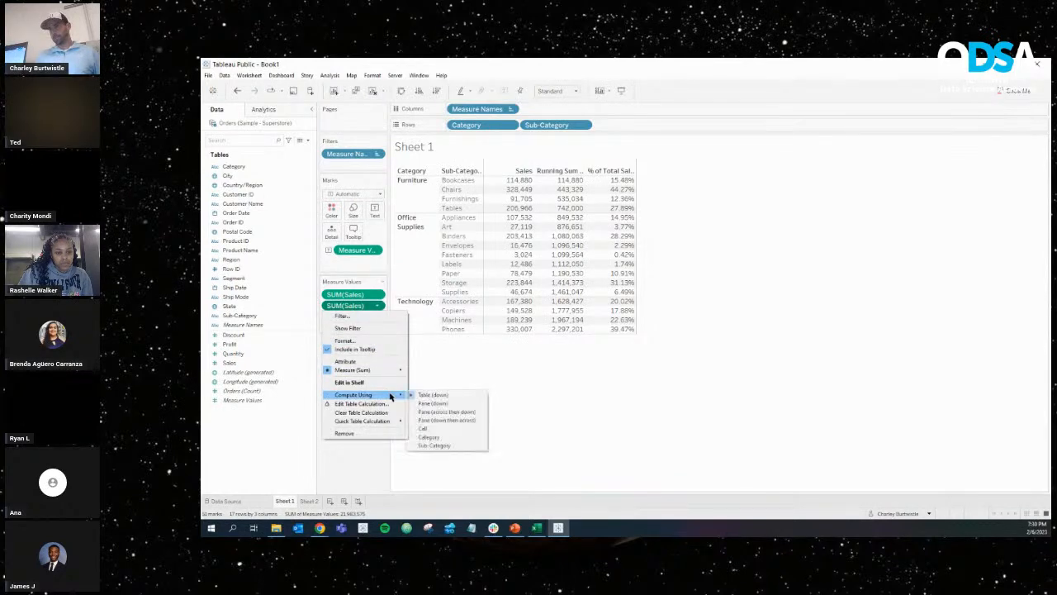
click(434, 403)
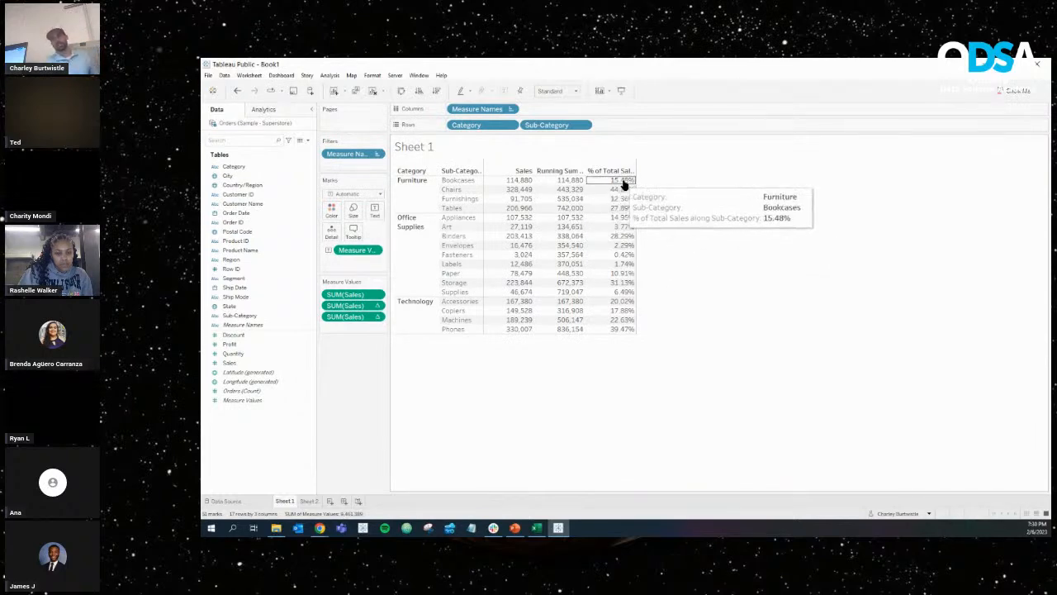
click(378, 307)
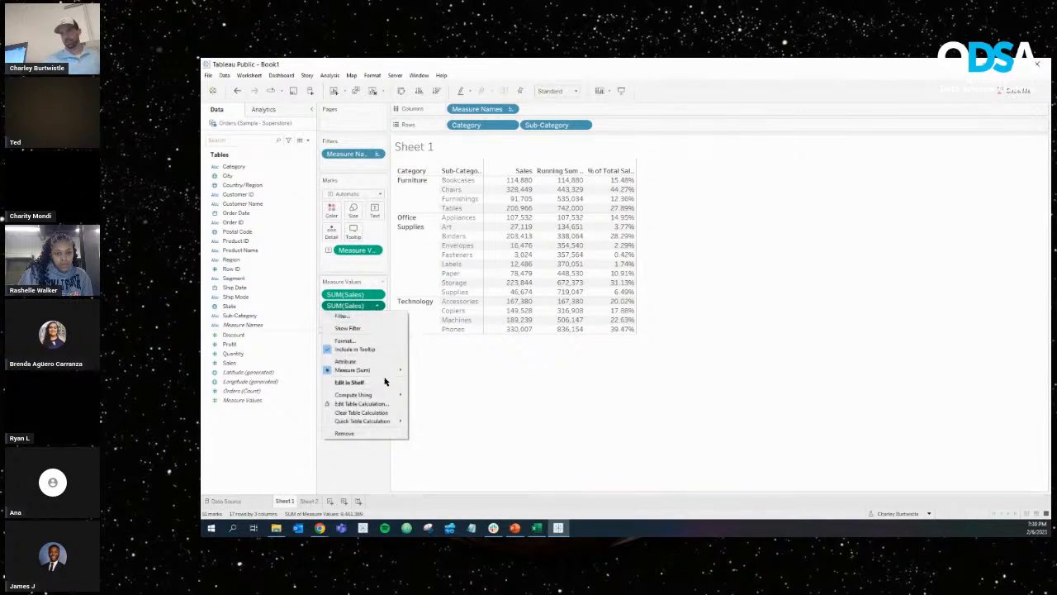
mouse_move(394, 421)
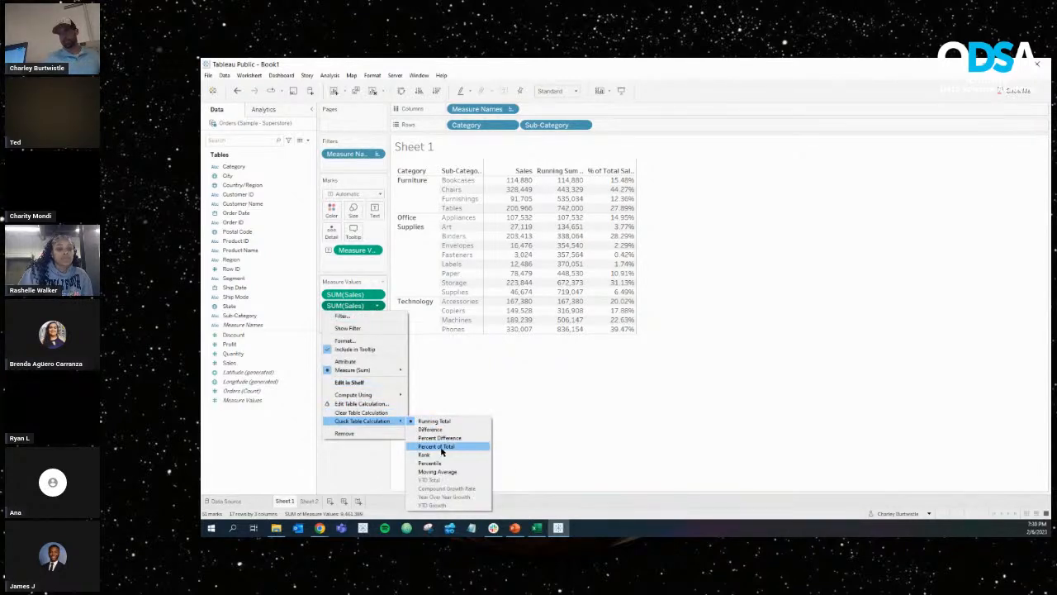
click(528, 425)
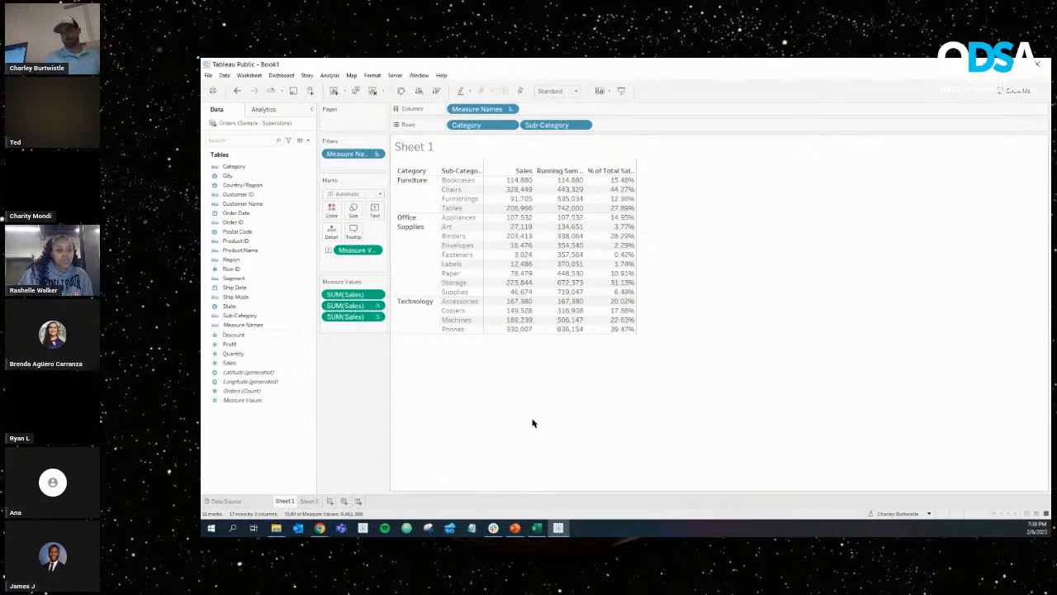
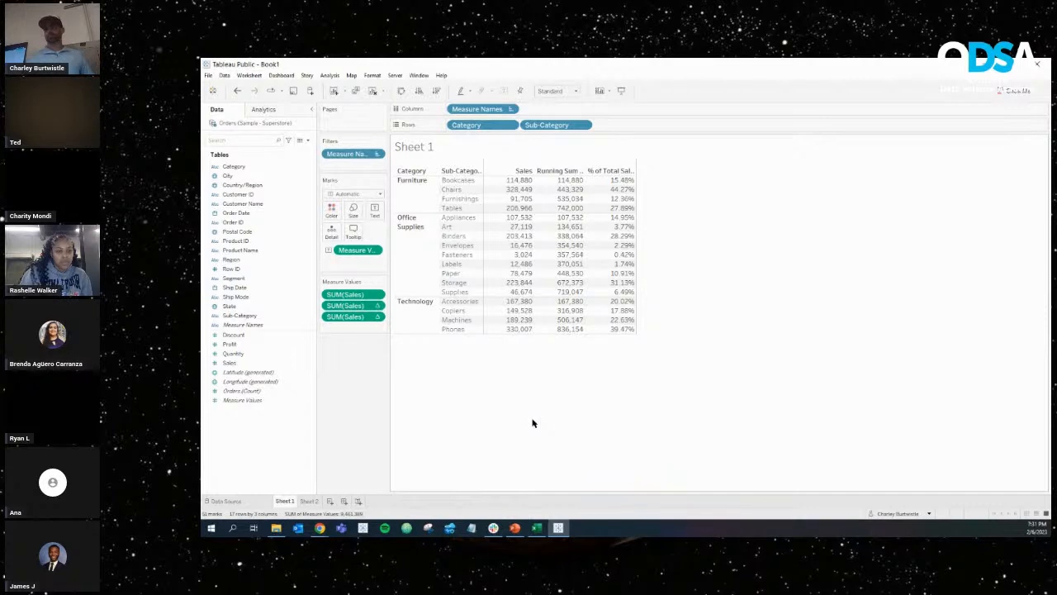
Remove the running-total Sales measure from the table and try to add another Sales measure in its place.
drag(363, 308, 359, 389)
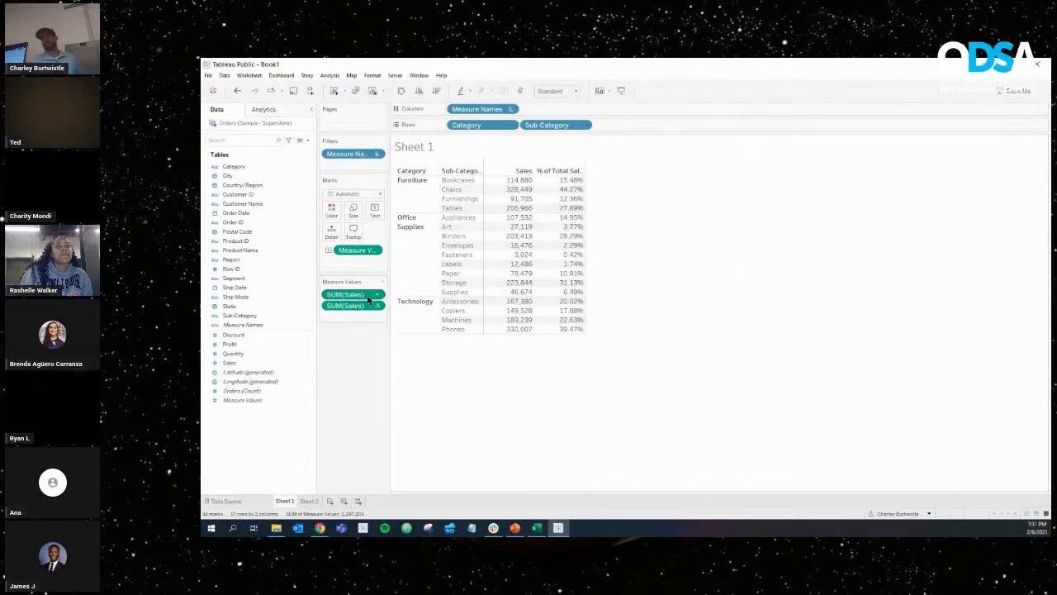
drag(231, 363, 348, 320)
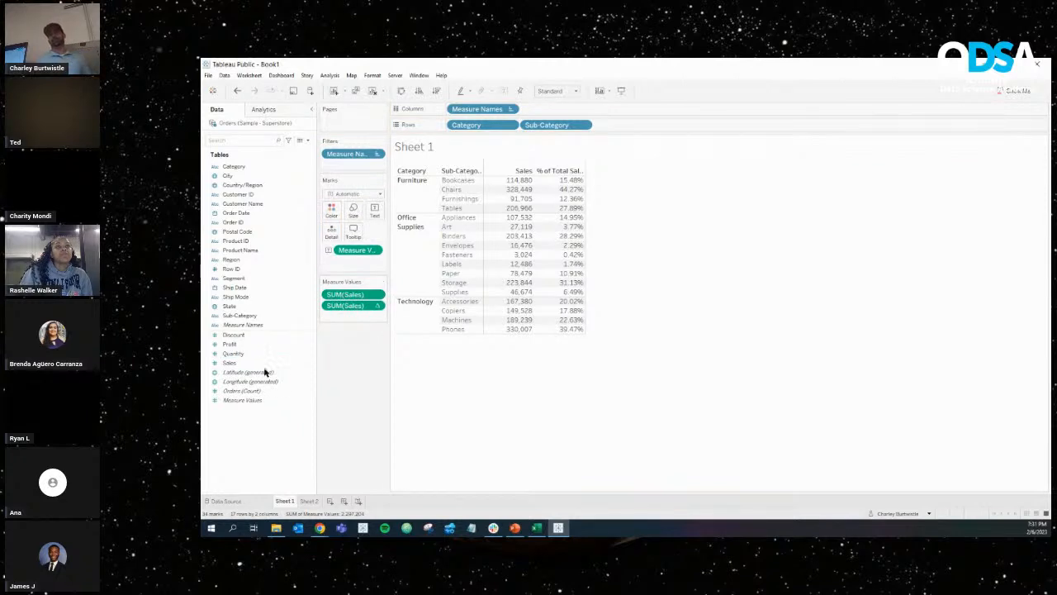
drag(251, 365, 350, 324)
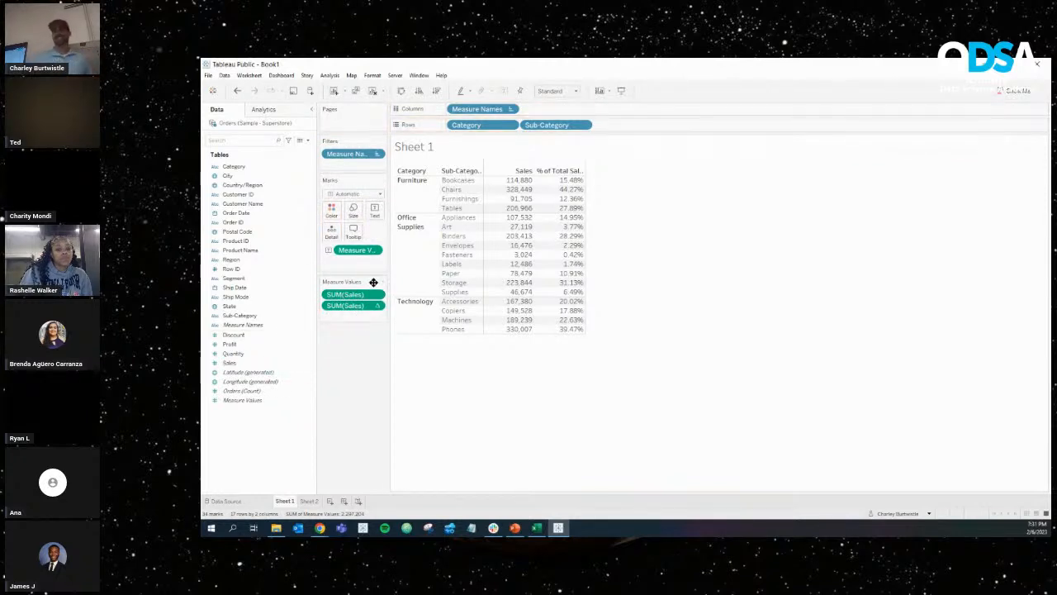
Turn the plain Sales measure into a Running Total computed by Pane (down), and add a plain Sales column before it.
click(376, 295)
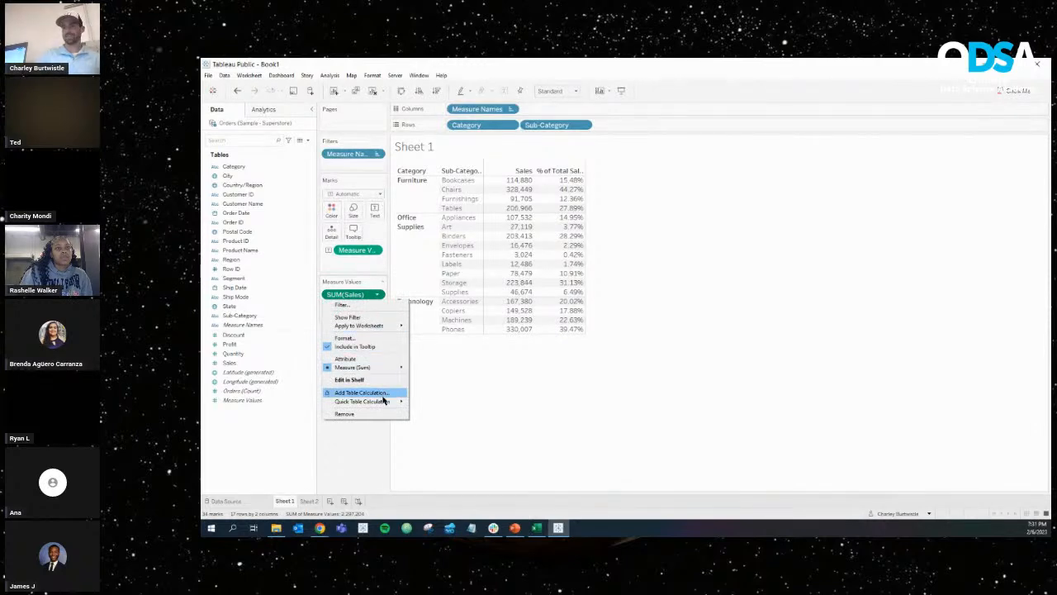
mouse_move(383, 403)
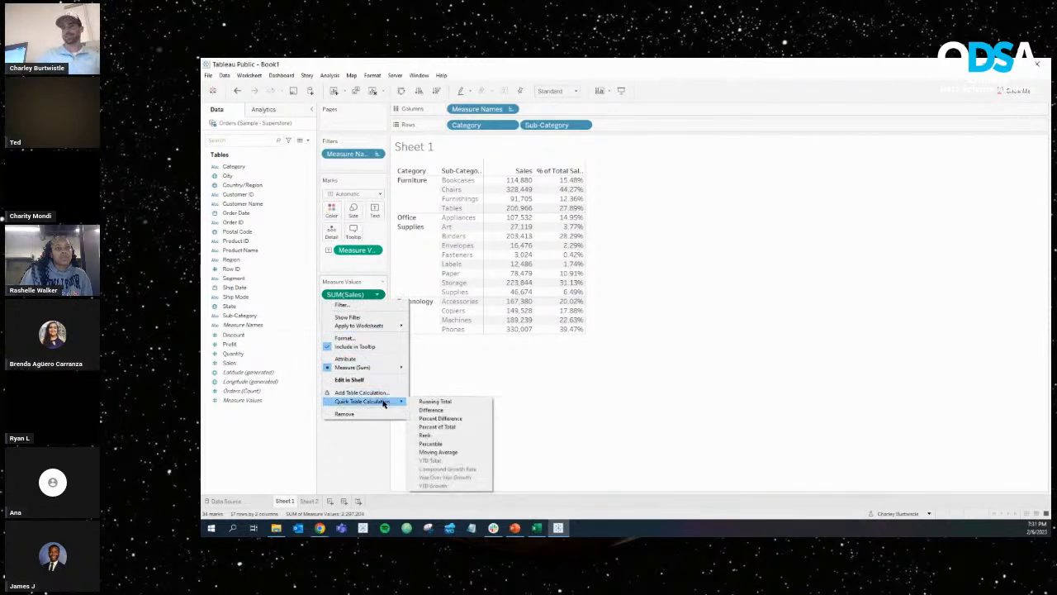
click(425, 404)
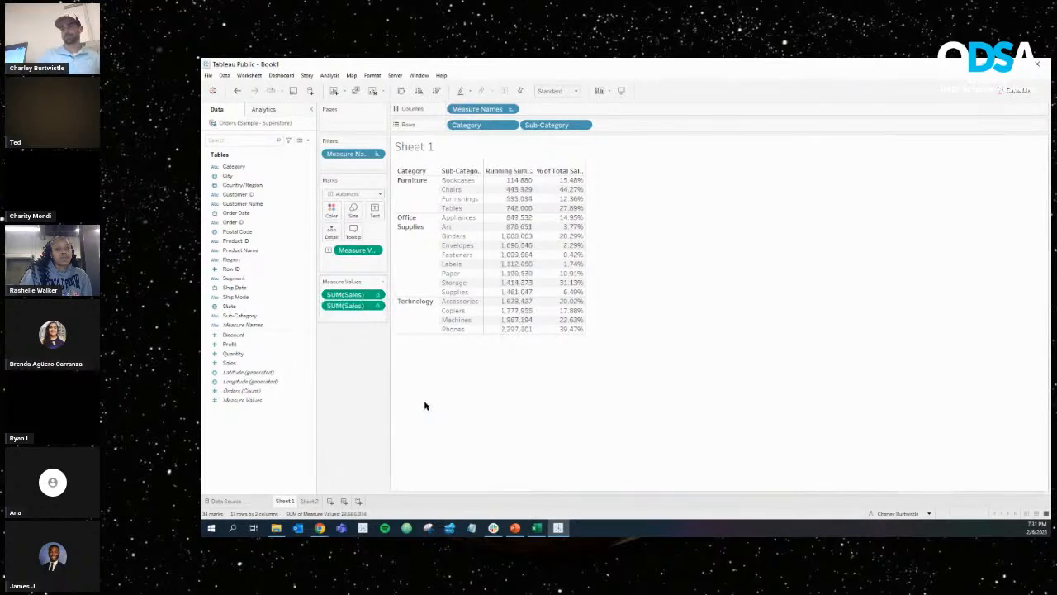
click(377, 296)
mouse_move(385, 383)
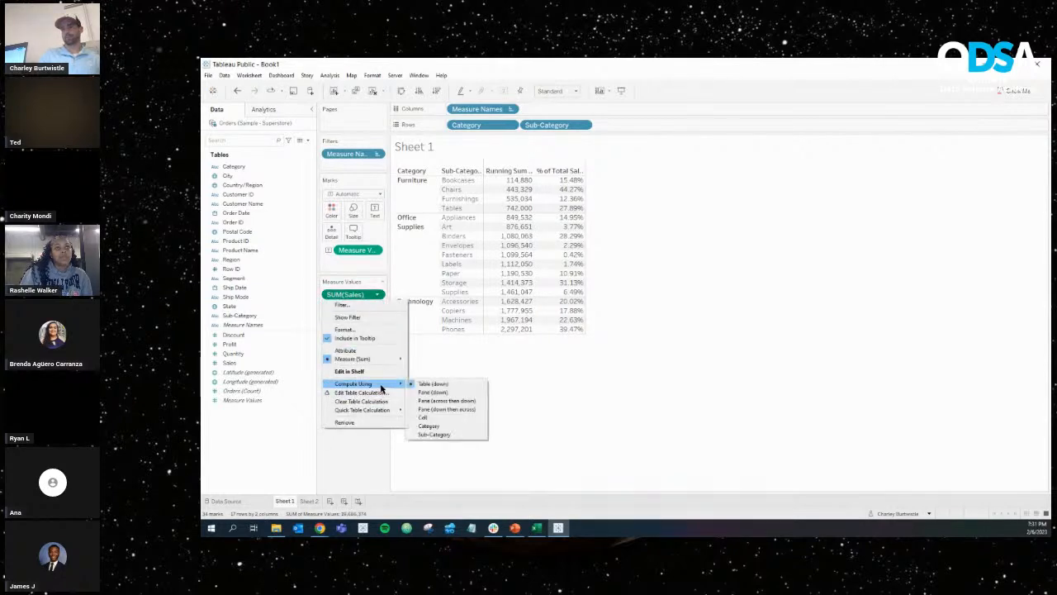
click(422, 394)
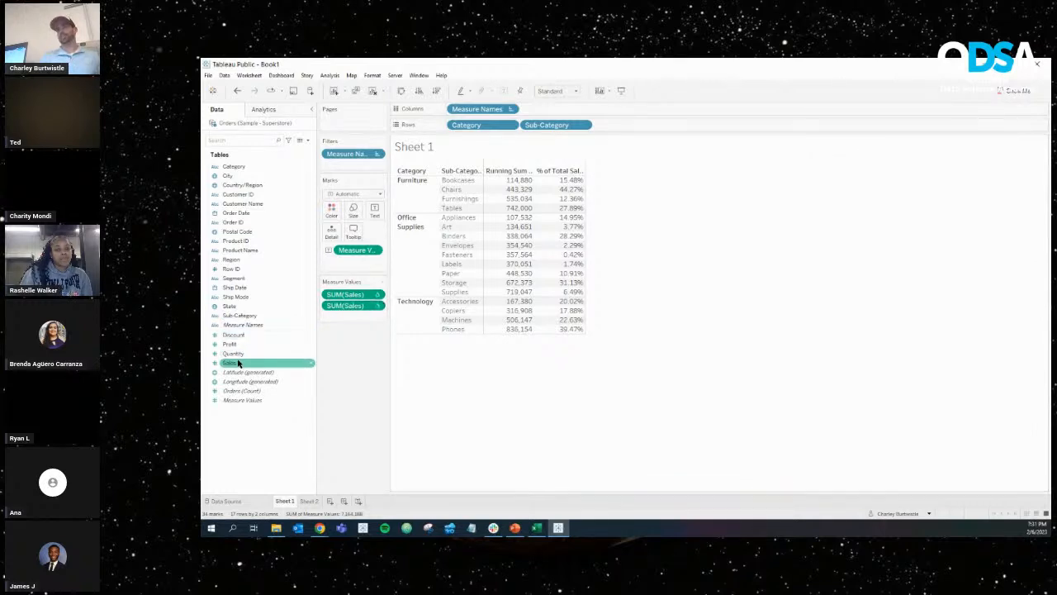
drag(274, 364, 355, 283)
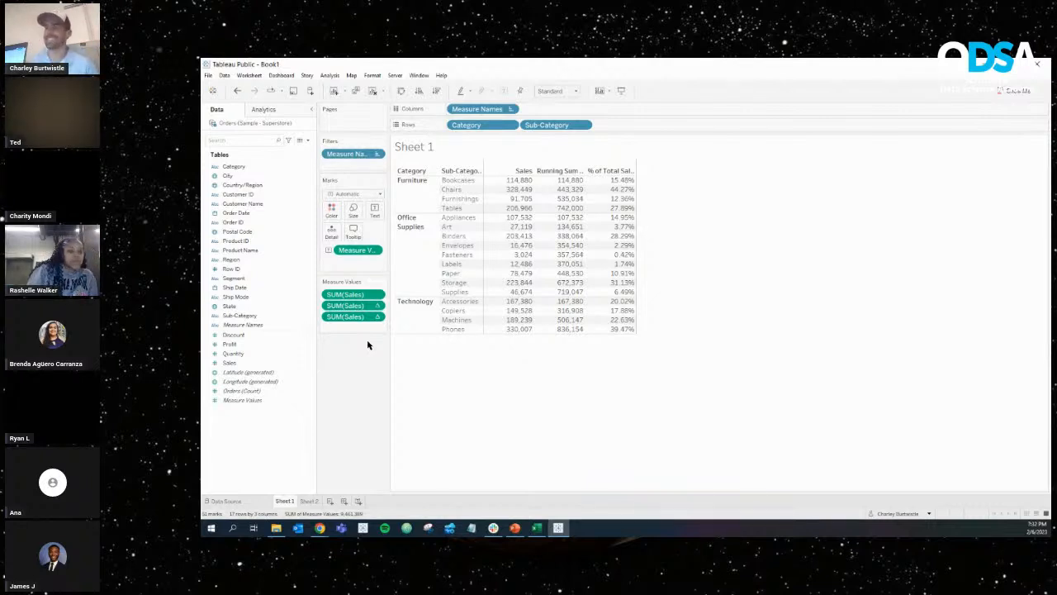
Set the default number format of the Sales field to Currency (Custom) with no decimal places.
click(312, 362)
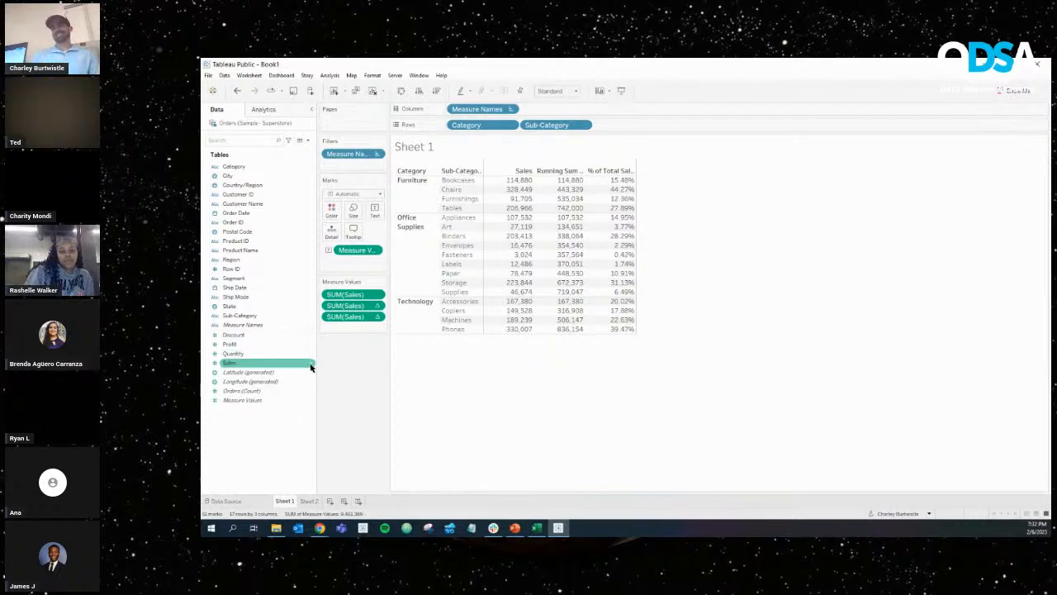
click(311, 366)
mouse_move(353, 275)
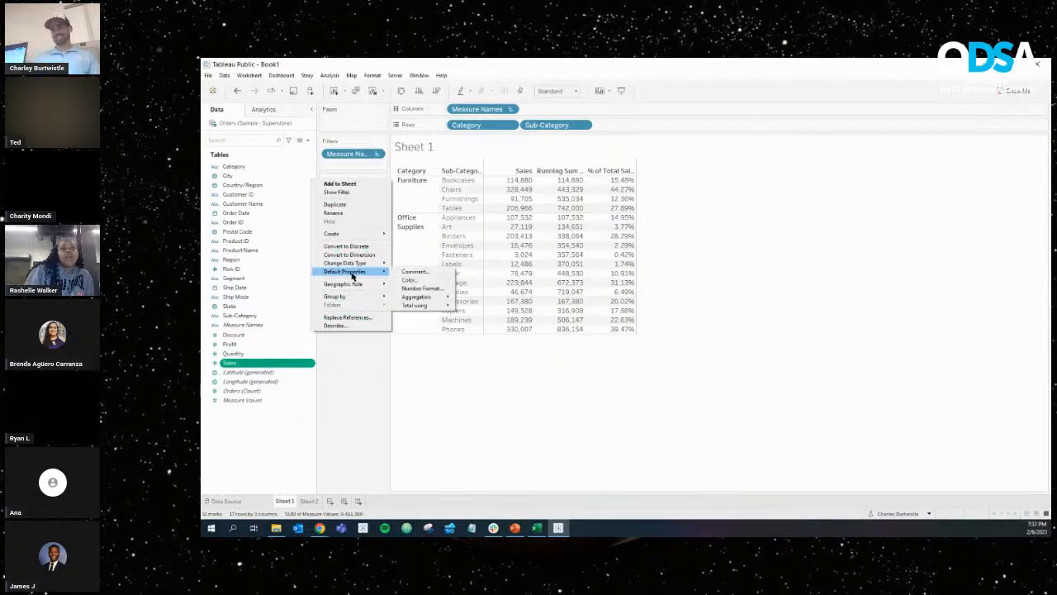
click(413, 289)
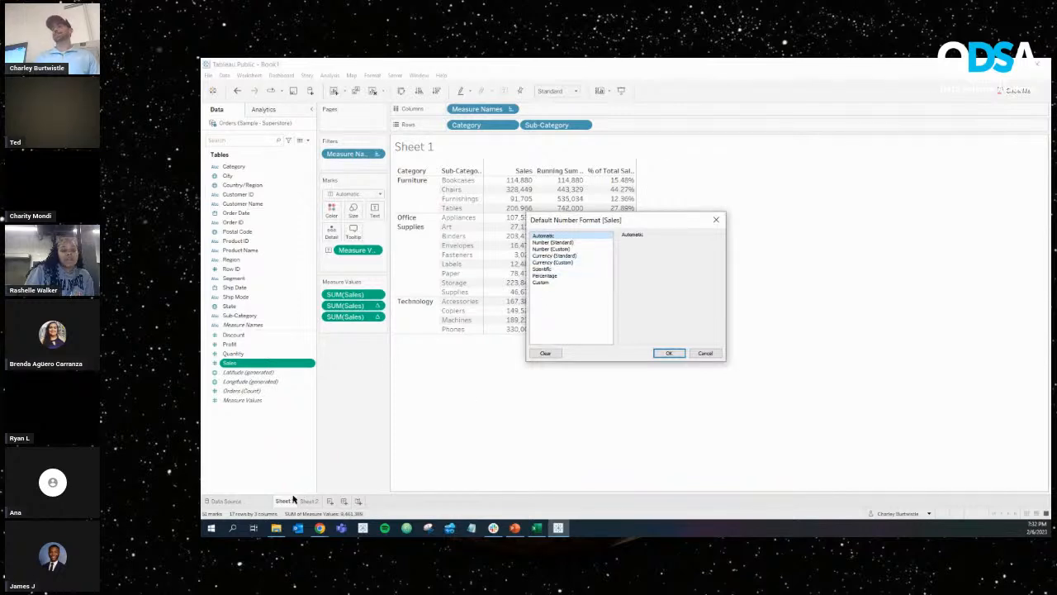
click(547, 263)
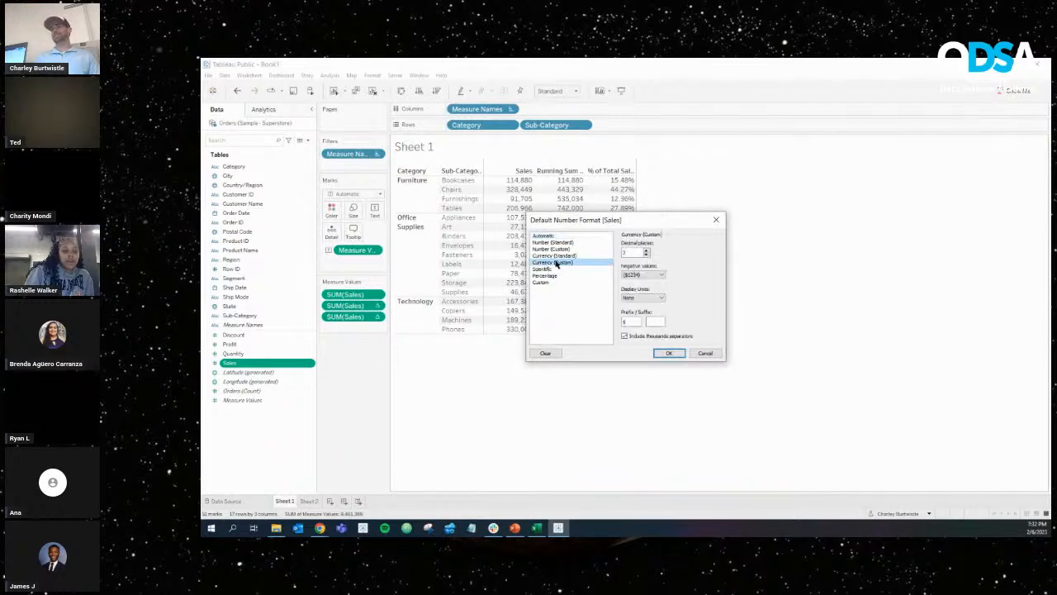
click(647, 255)
click(667, 353)
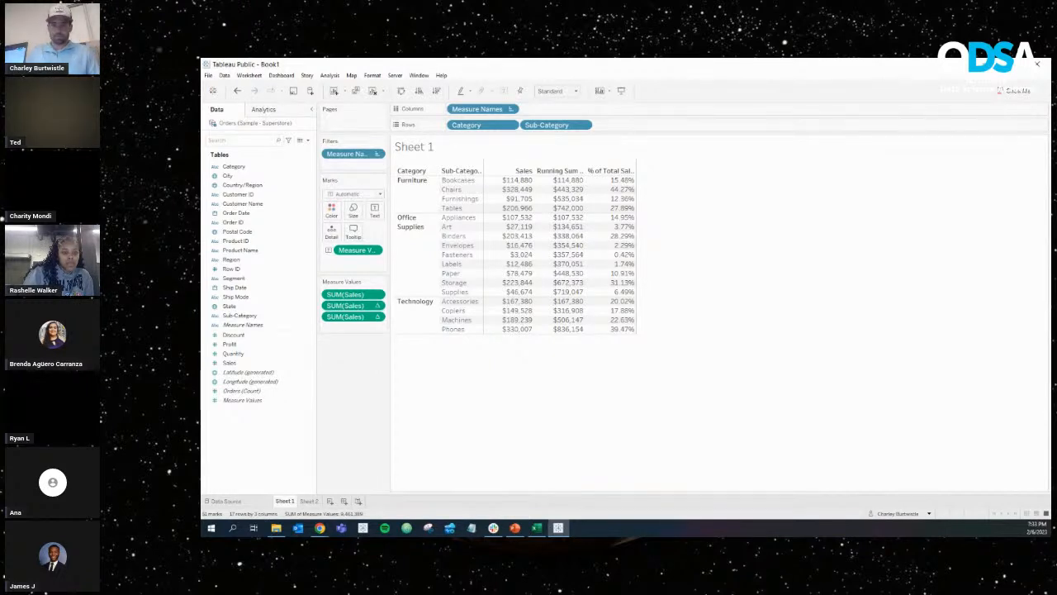
Switch to Sheet 2 and clear its existing chart to leave an empty worksheet.
key(alt+Tab)
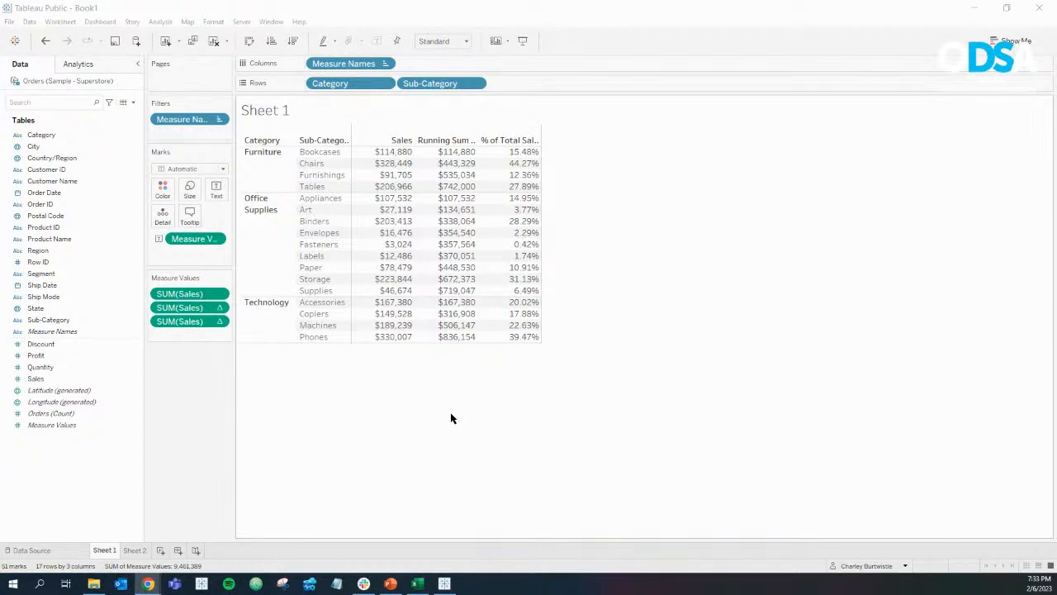
click(139, 553)
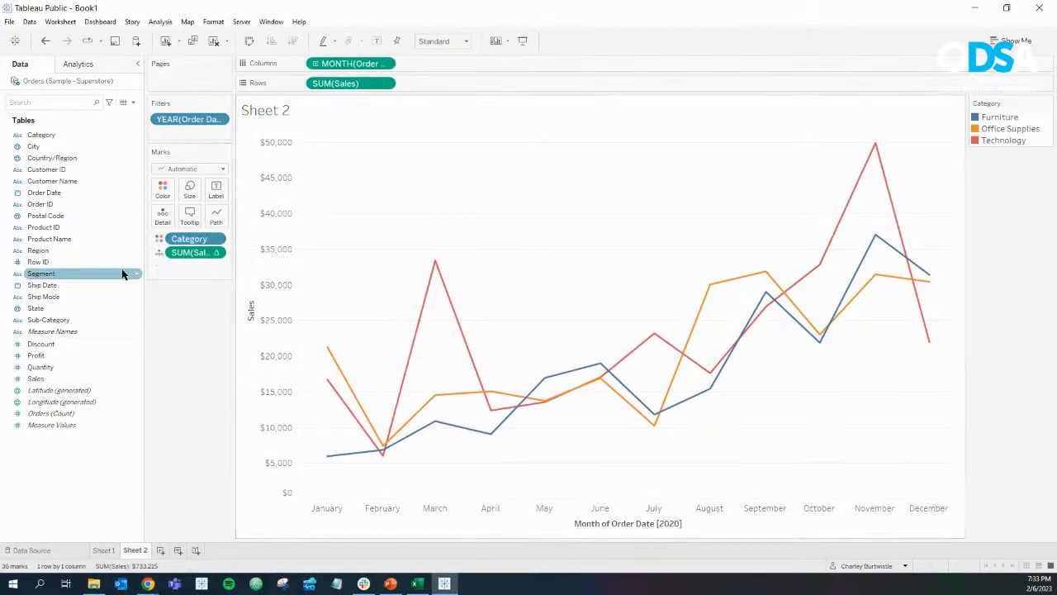
right_click(142, 553)
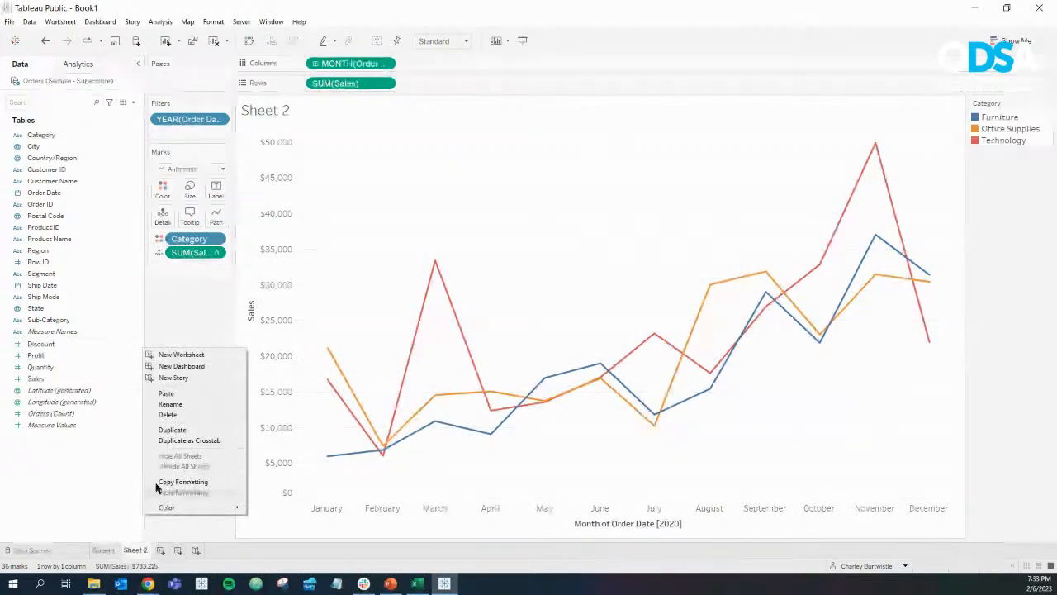
click(181, 412)
click(132, 552)
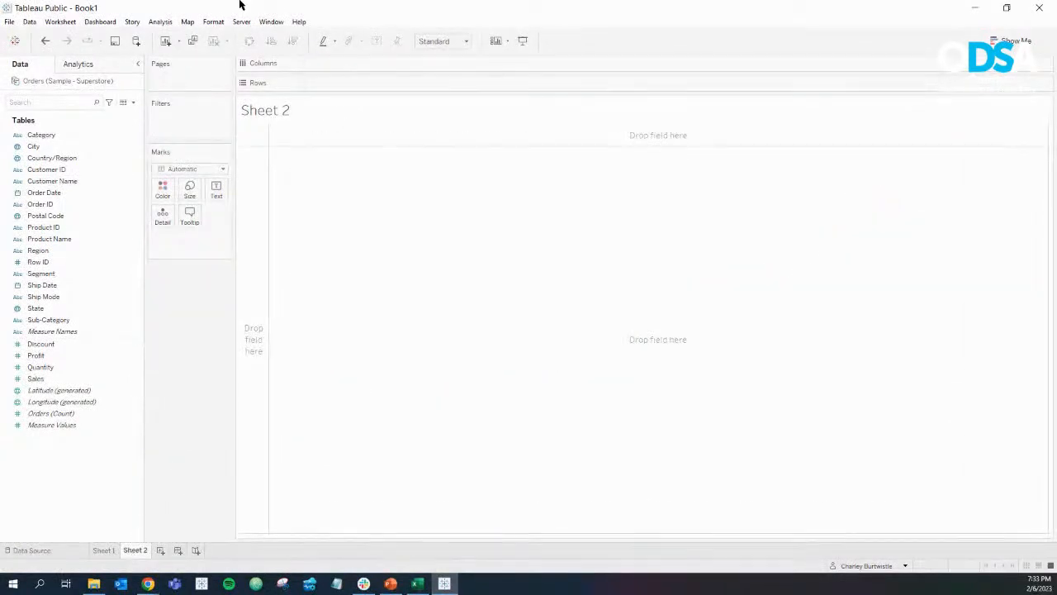
Build a line chart on Sheet 2 of Sales by continuous month of Order Date, colored by Category.
click(50, 193)
drag(51, 196, 361, 61)
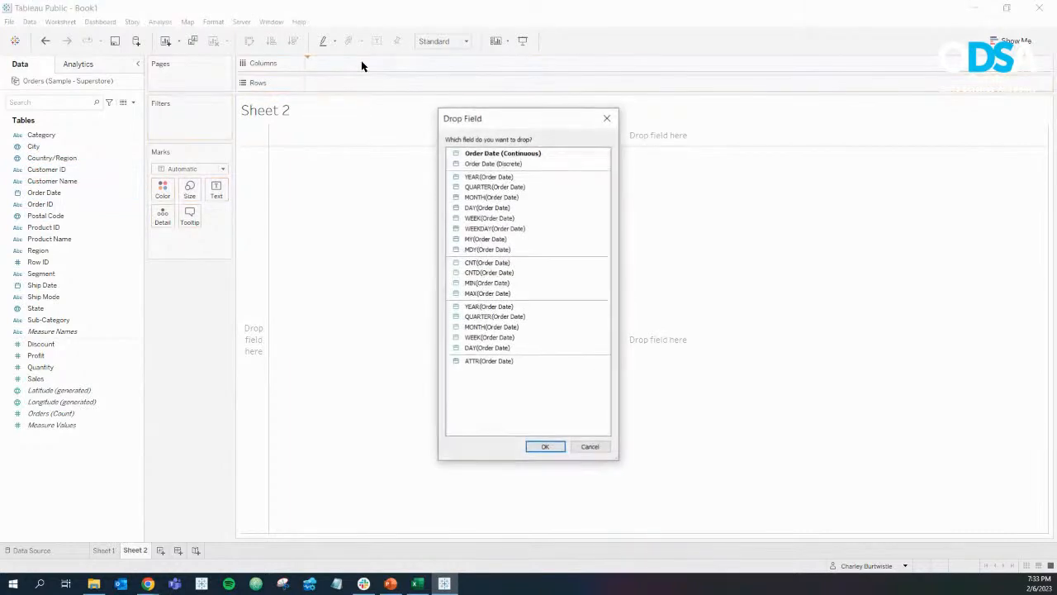
click(492, 238)
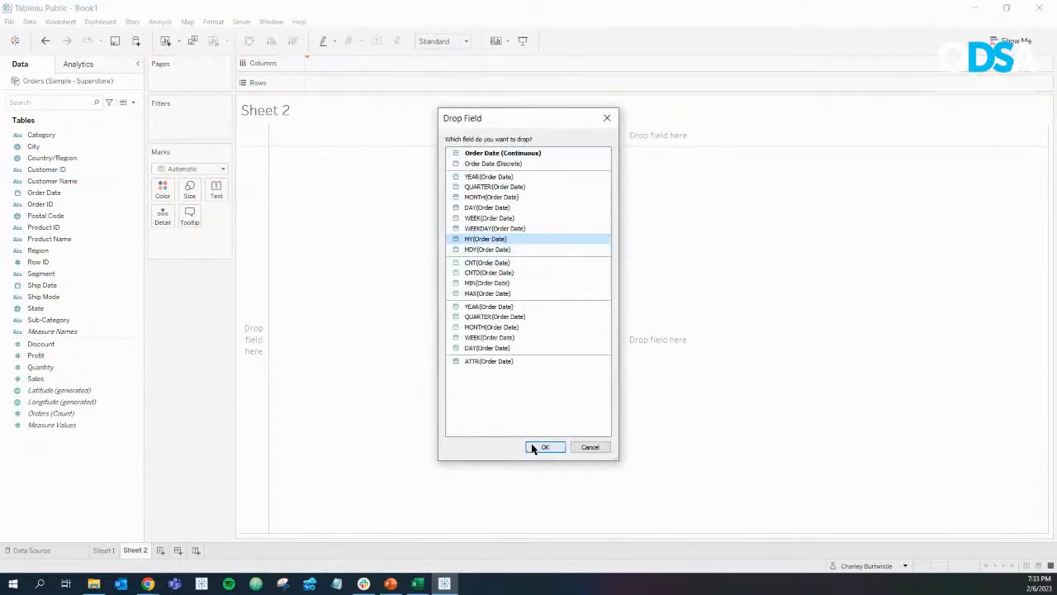
click(535, 446)
click(385, 64)
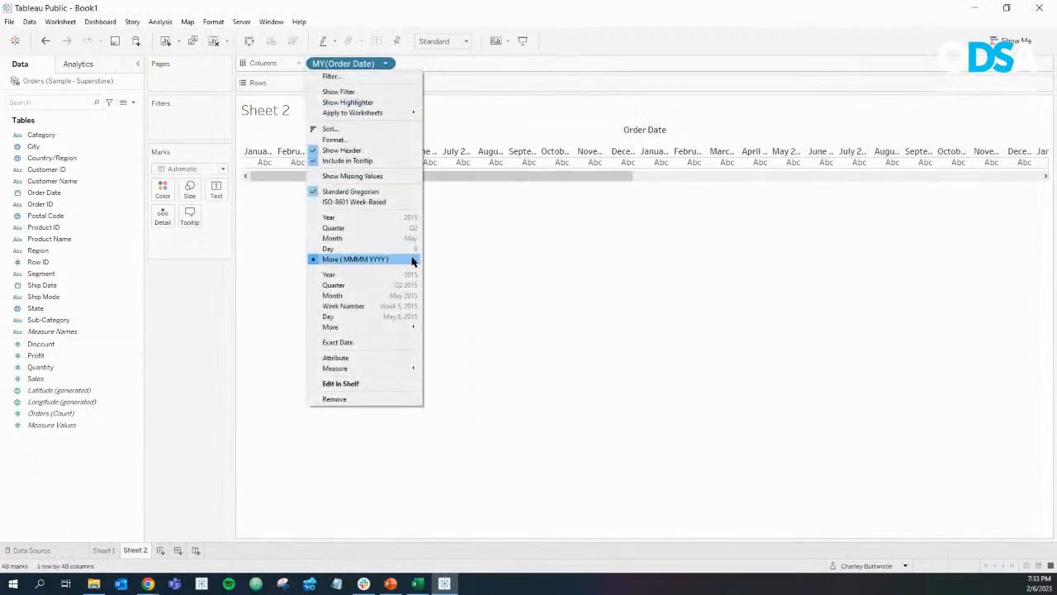
click(401, 295)
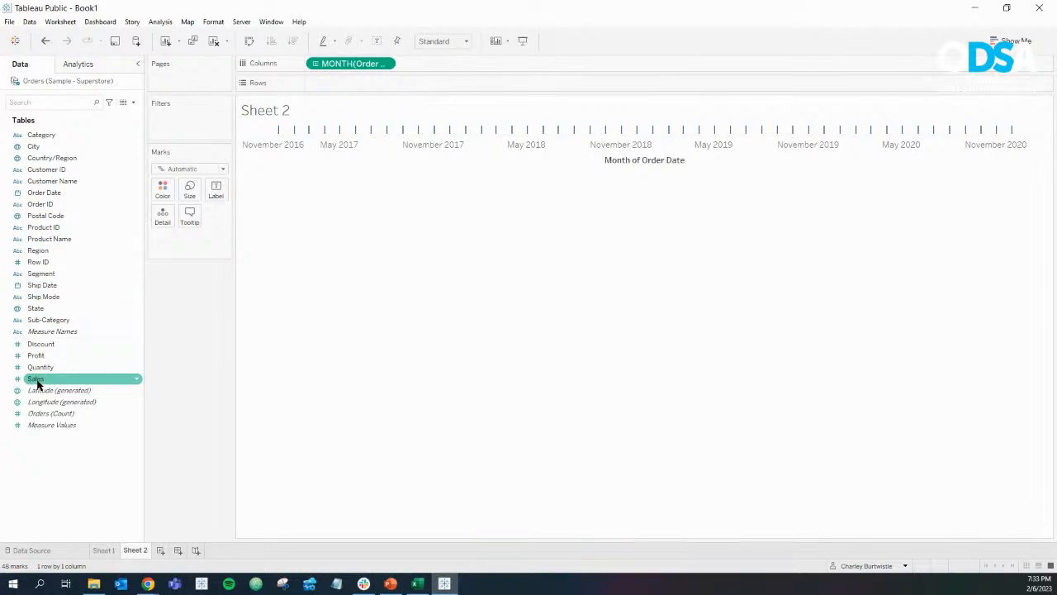
drag(38, 384, 350, 91)
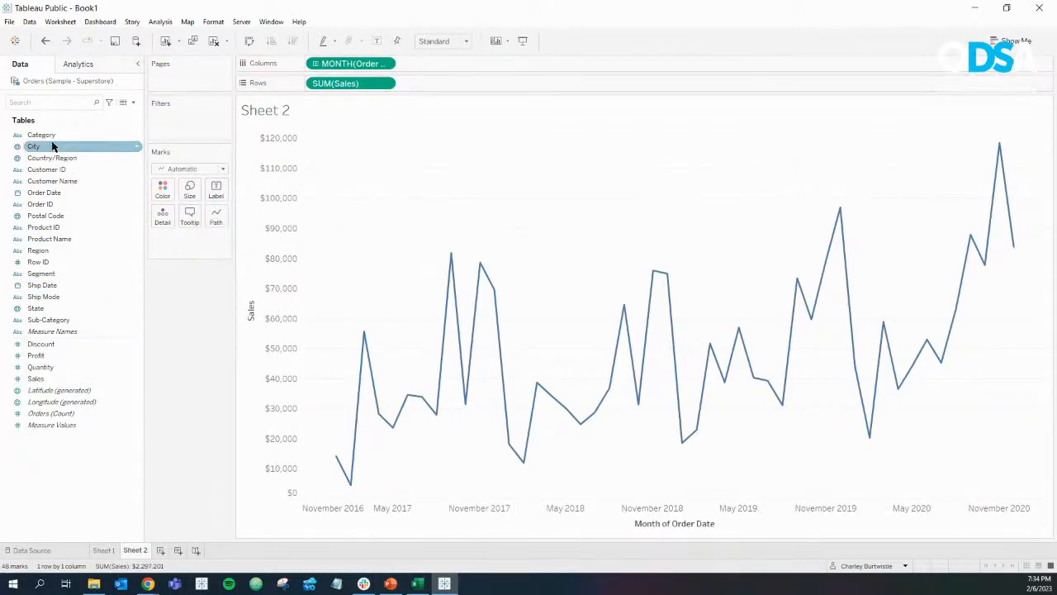
drag(45, 135, 165, 195)
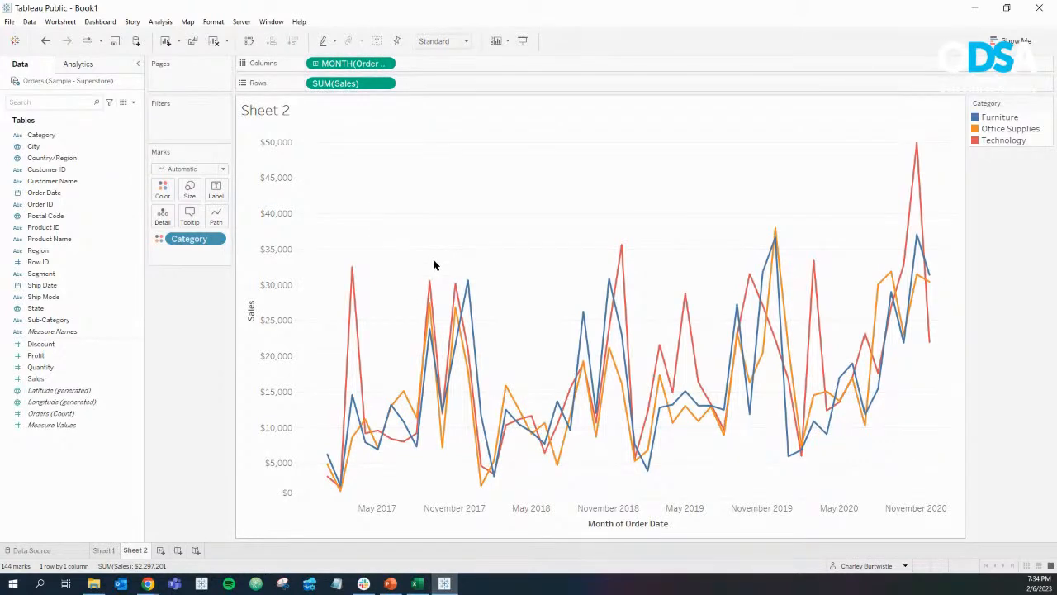
Apply the Running Total quick table calculation to the Sales measure on rows and inspect the start of the lines.
click(385, 84)
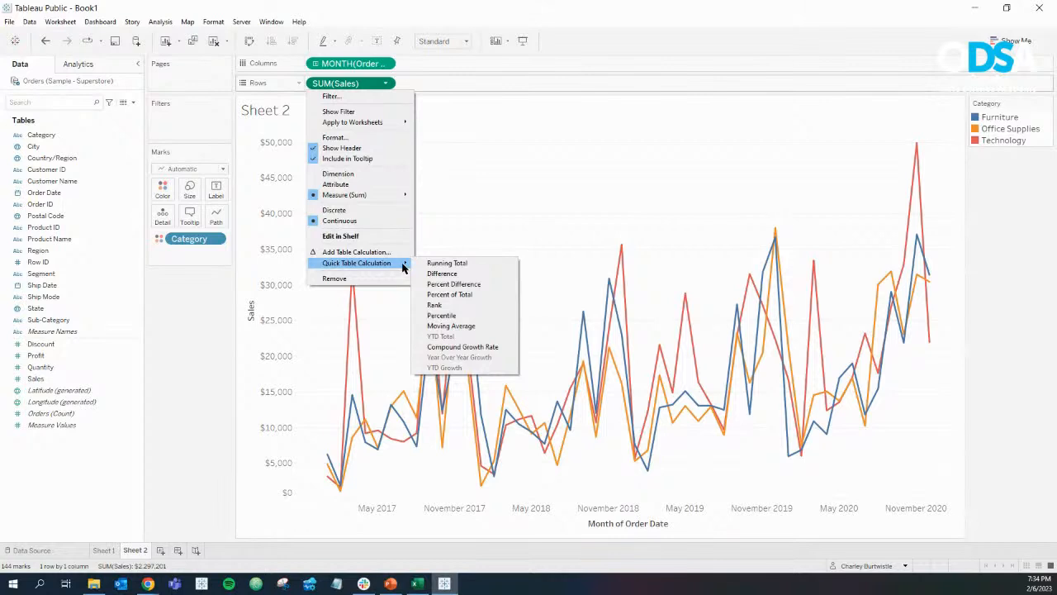
click(423, 264)
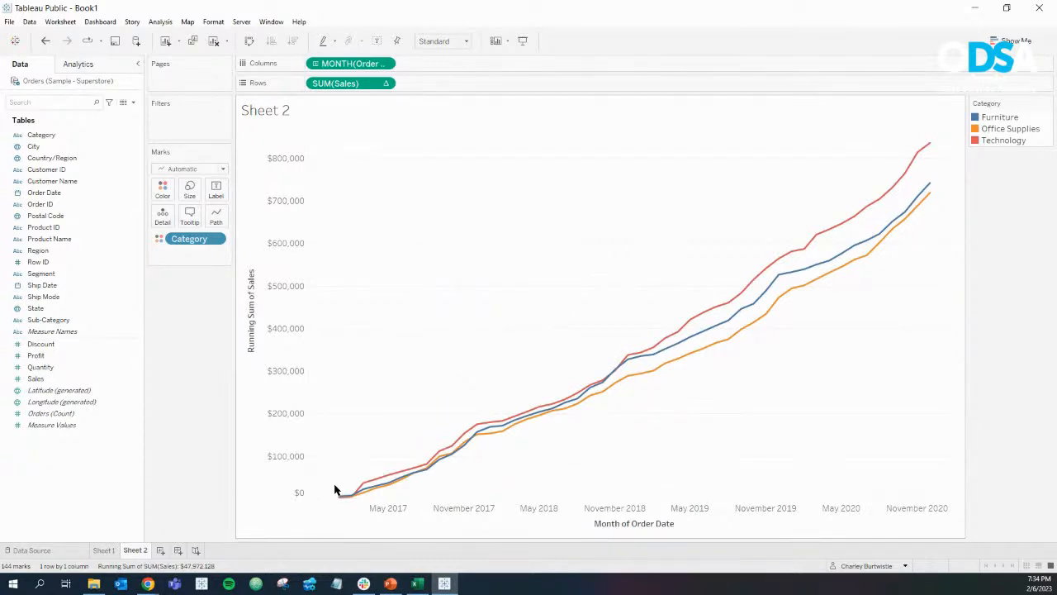
mouse_move(342, 501)
Undo and redo the running total to compare the cumulative lines with the monthly sales lines.
click(47, 43)
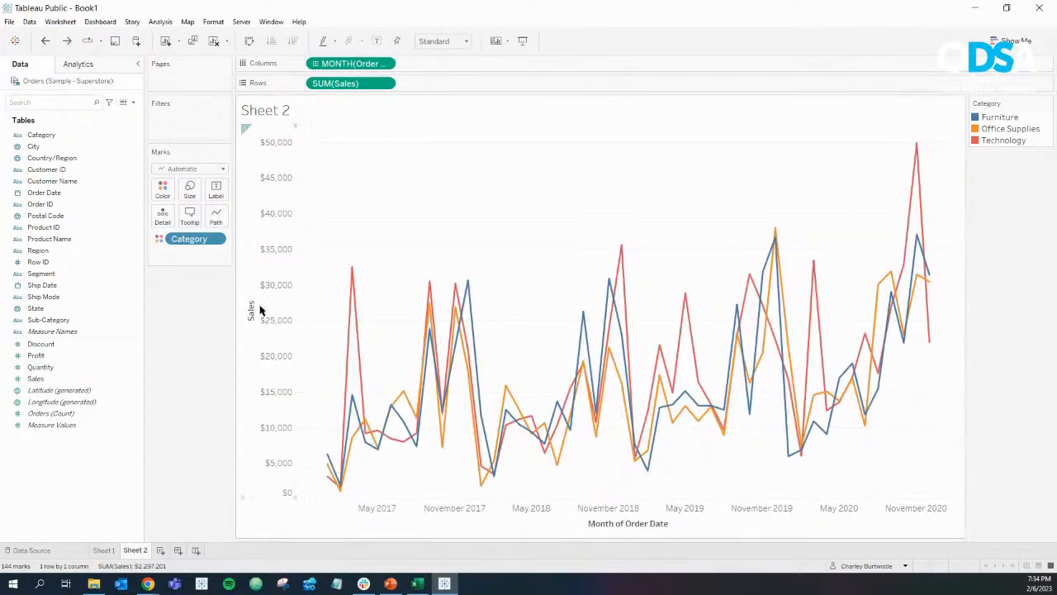
mouse_move(329, 475)
click(67, 40)
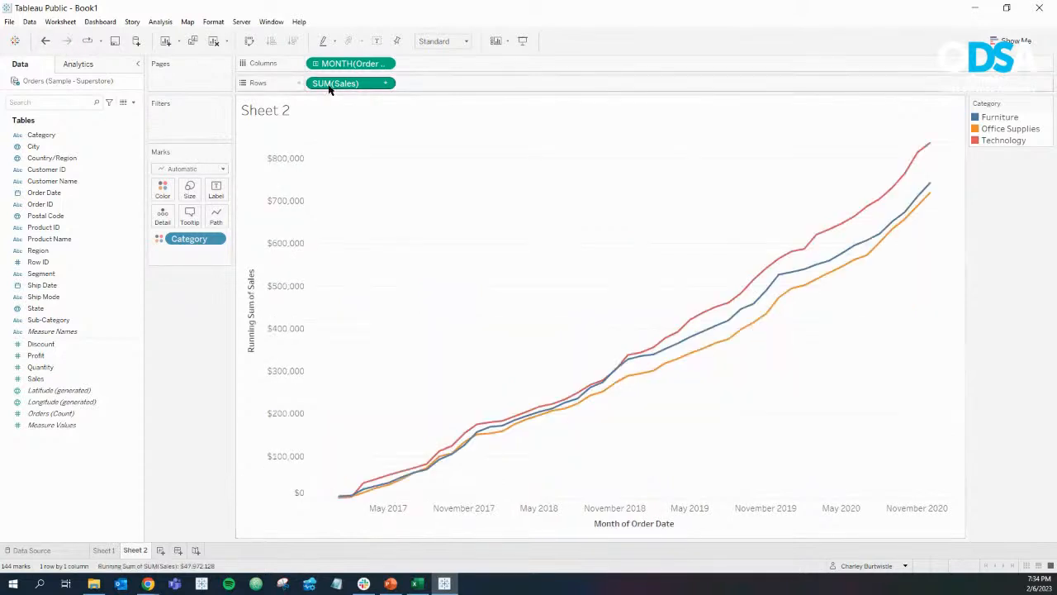
Review the Compute Using and quick table calculation options for Sales, keep Running Total, and inspect the tooltips at the line ends.
click(386, 83)
mouse_move(385, 240)
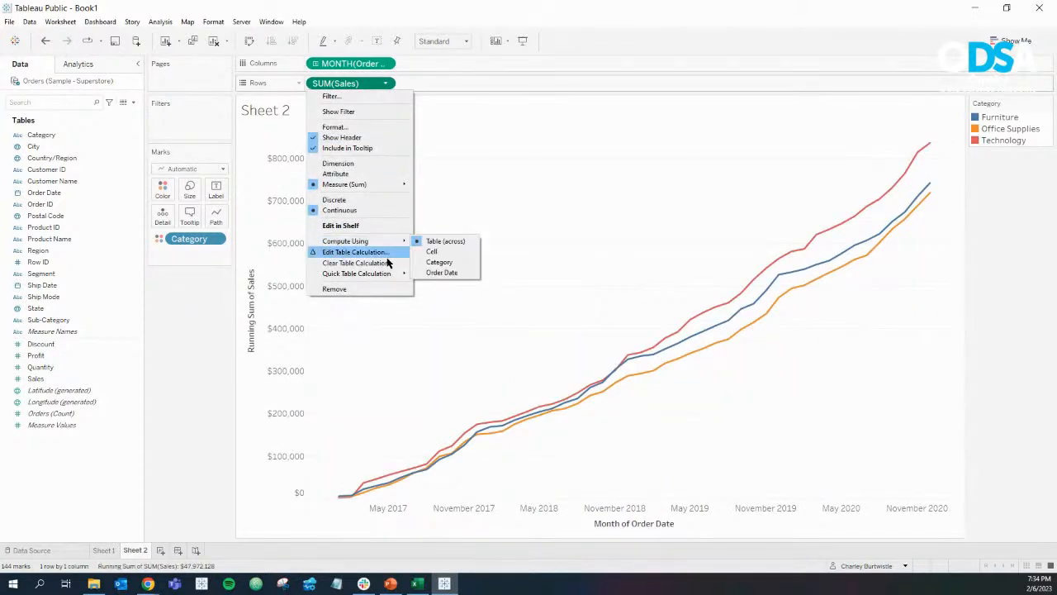
mouse_move(389, 274)
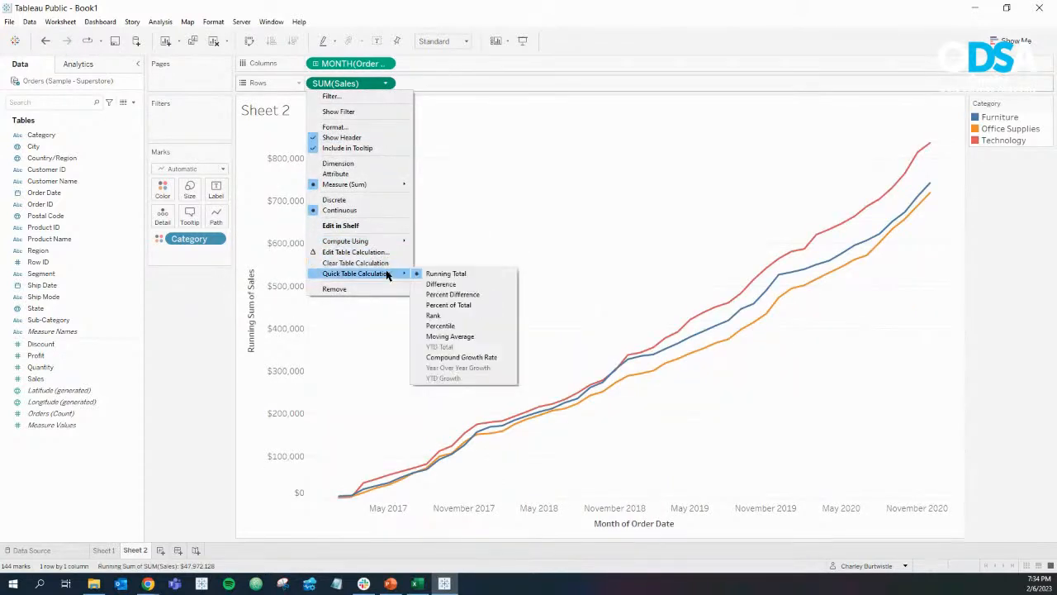
click(446, 274)
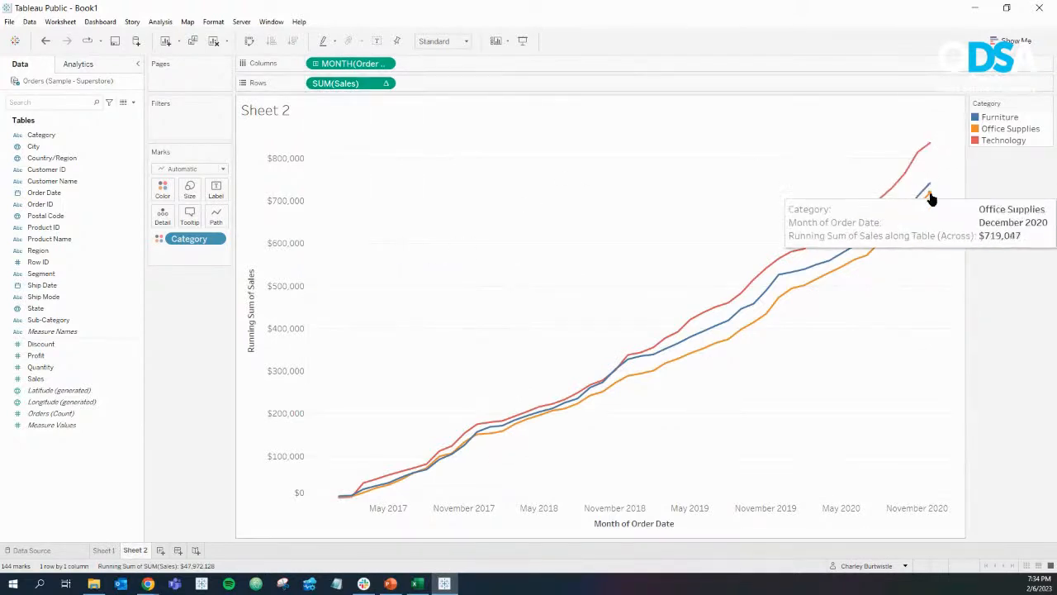
mouse_move(932, 148)
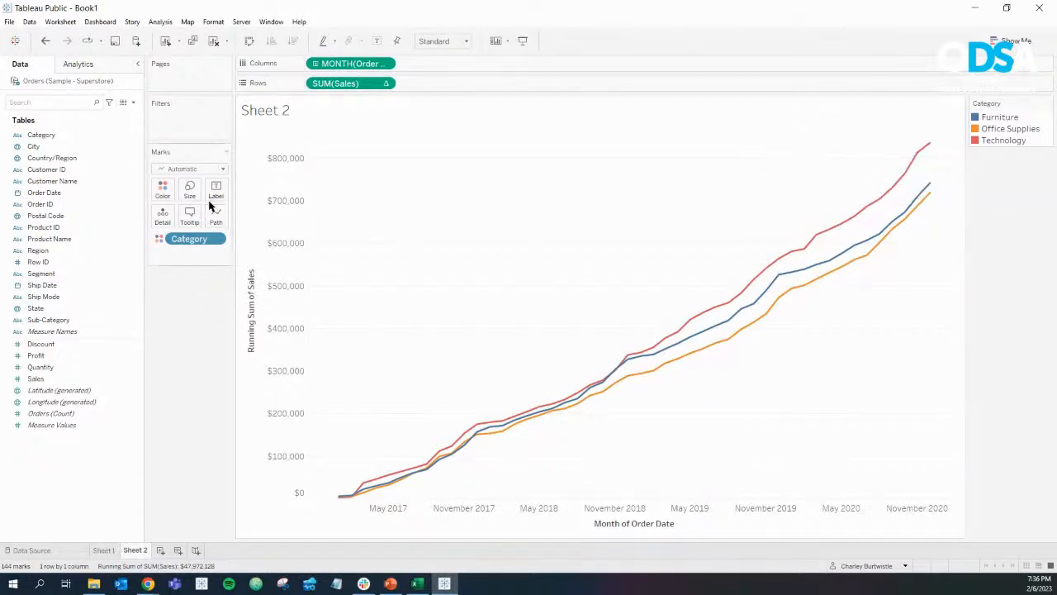
Shorten the tooltip labels for the order month and running sum to "Month:" and "Total Sales:", and check the Technology line's end tooltip.
click(195, 219)
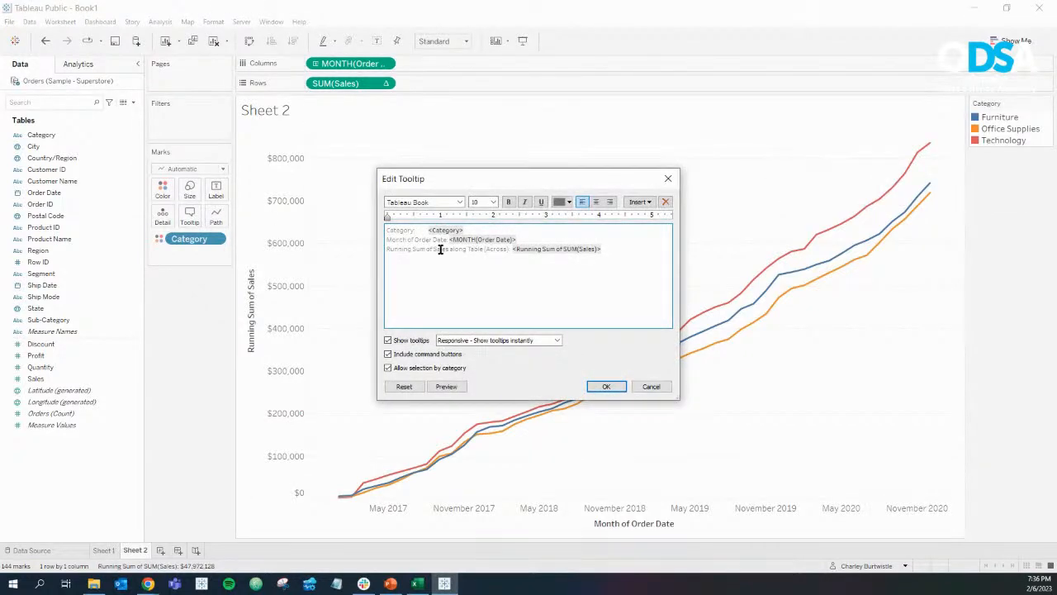
drag(447, 240, 404, 241)
key(BackSpace)
drag(509, 248, 380, 256)
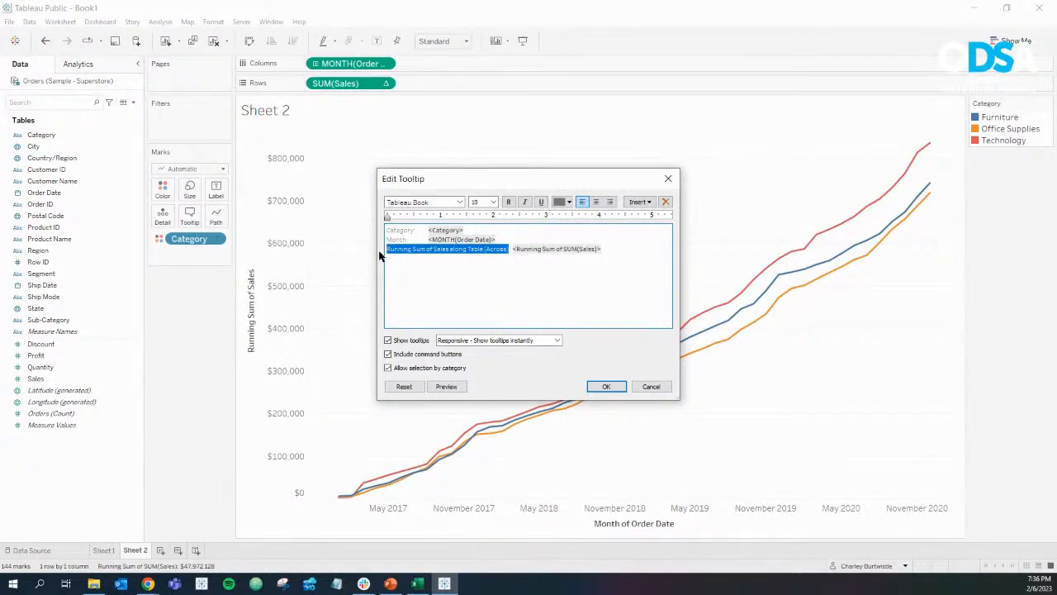
text(TD:)
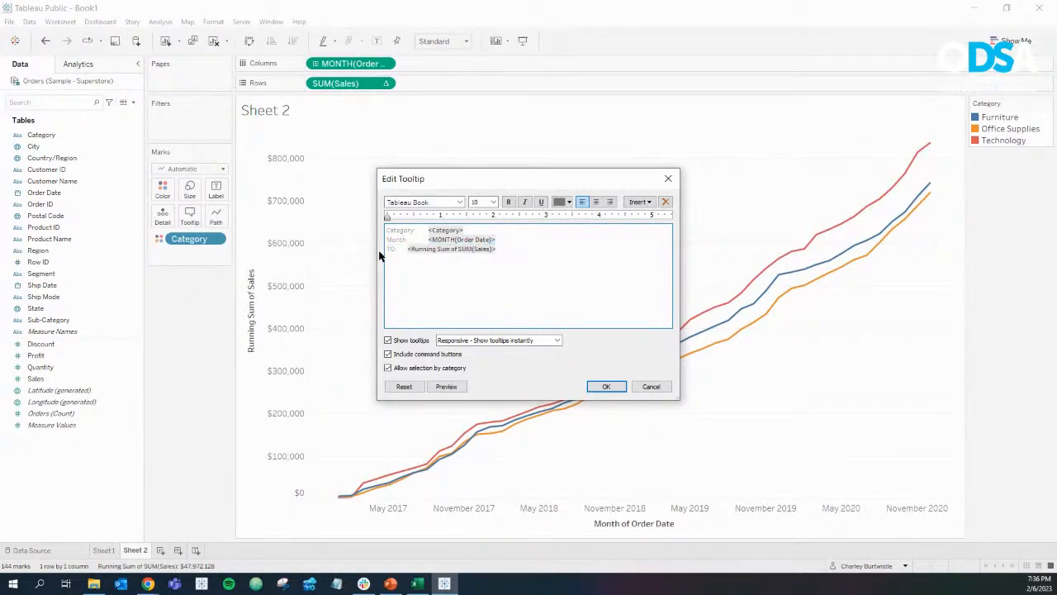
key(BackSpace)
key(BackSpace)
text(otal Sales:)
click(606, 386)
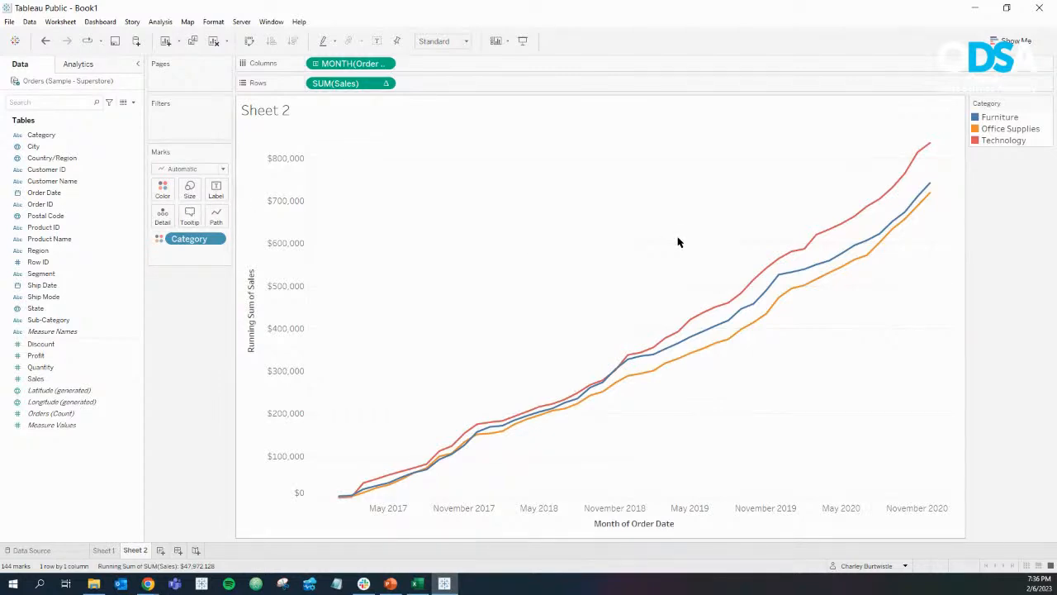
mouse_move(929, 146)
Format the order month axis dates with the custom format "mmm yy".
right_click(467, 512)
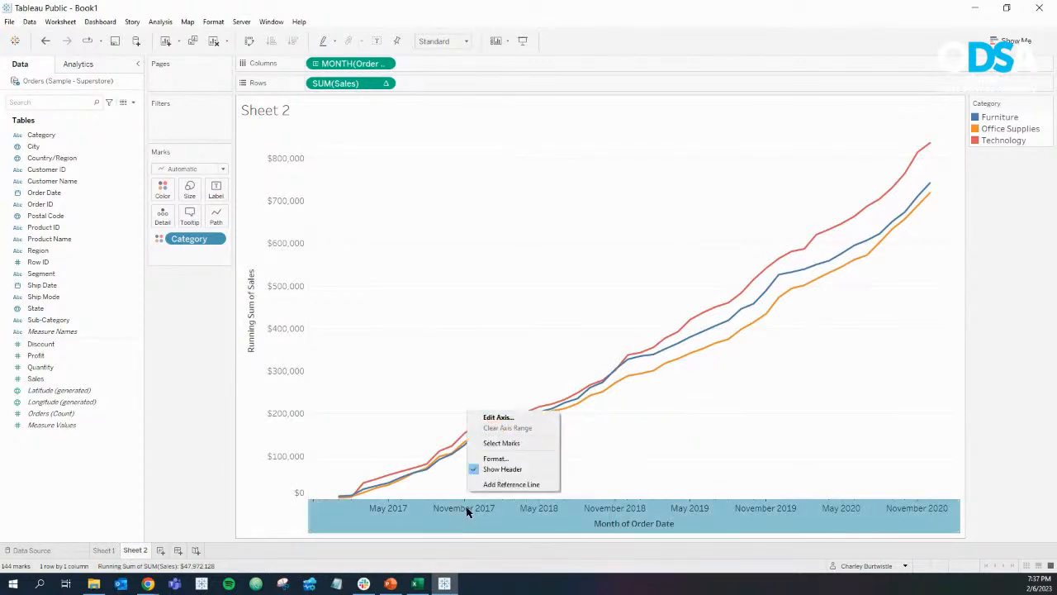
click(512, 459)
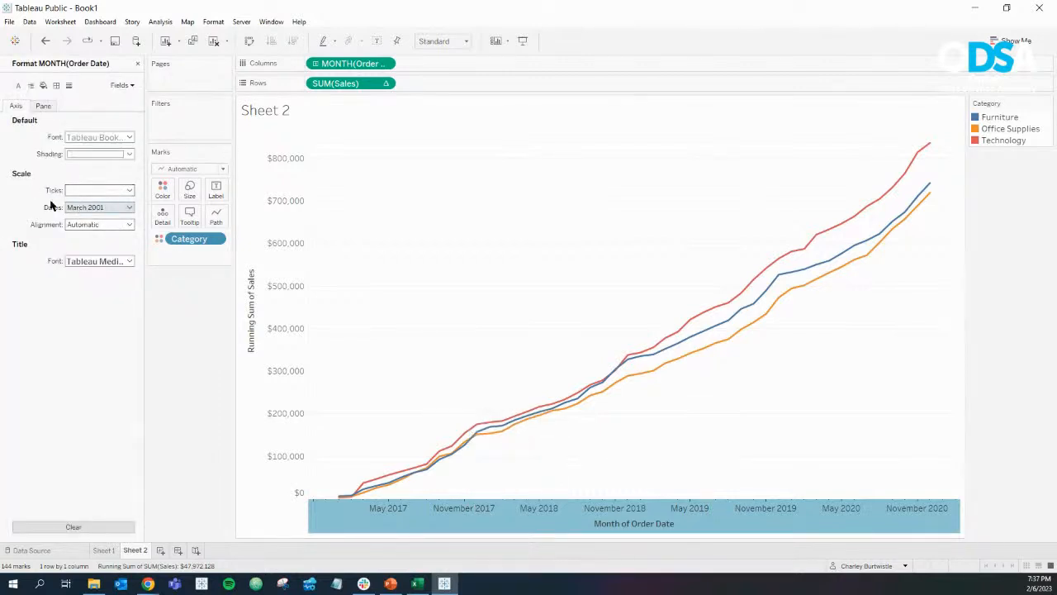
click(82, 208)
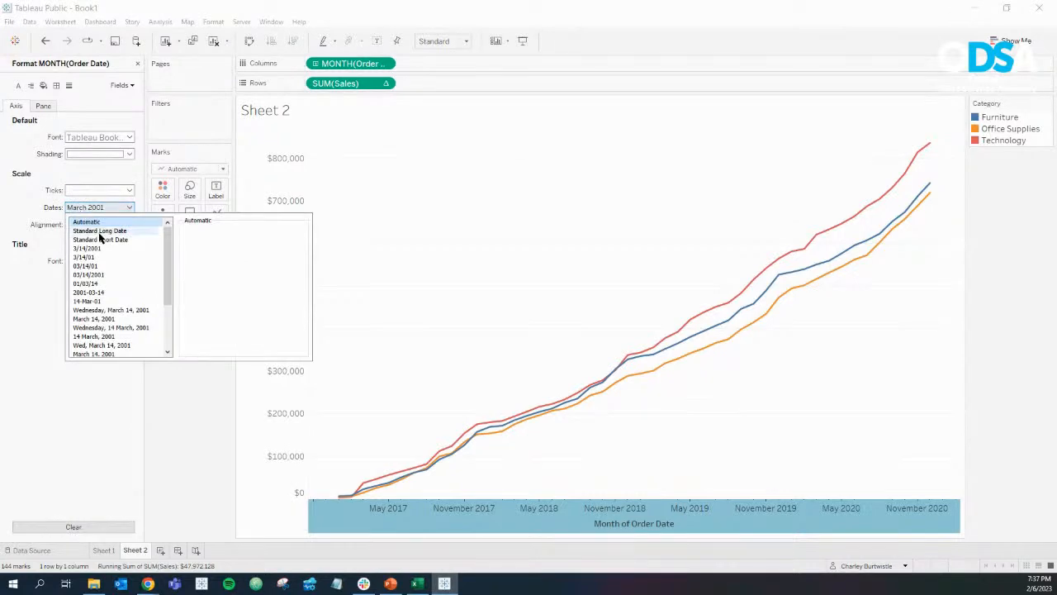
scroll(110, 296, down, 3)
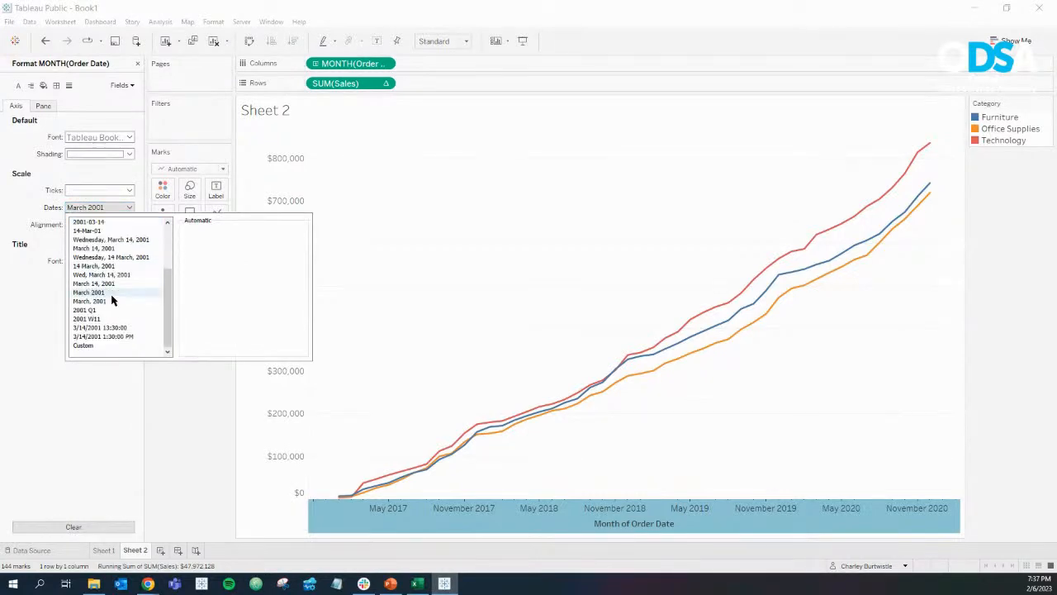
scroll(112, 300, up, 3)
scroll(112, 300, down, 3)
scroll(112, 300, up, 5)
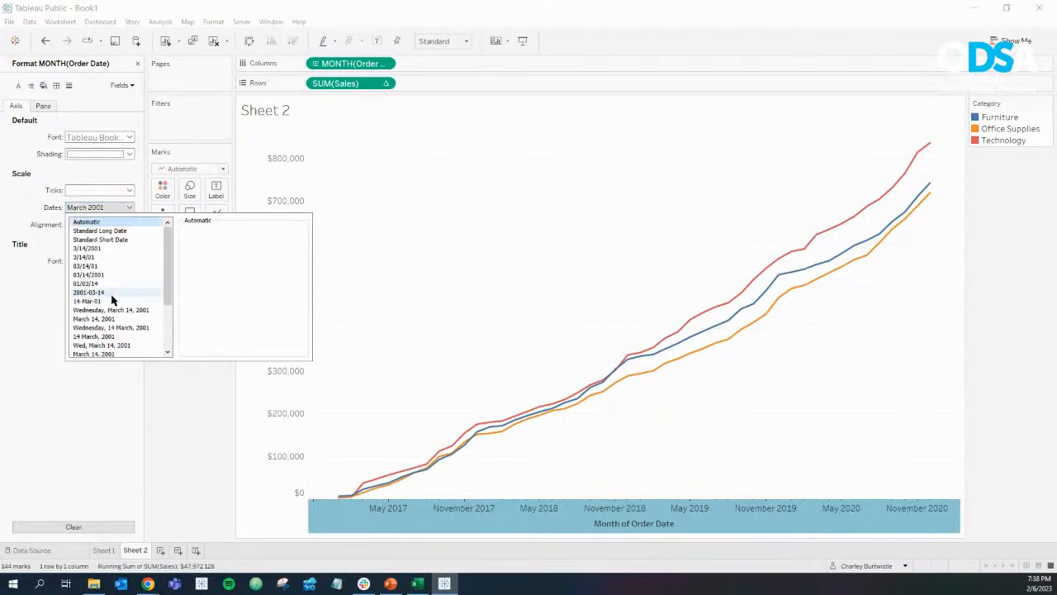
scroll(111, 299, down, 5)
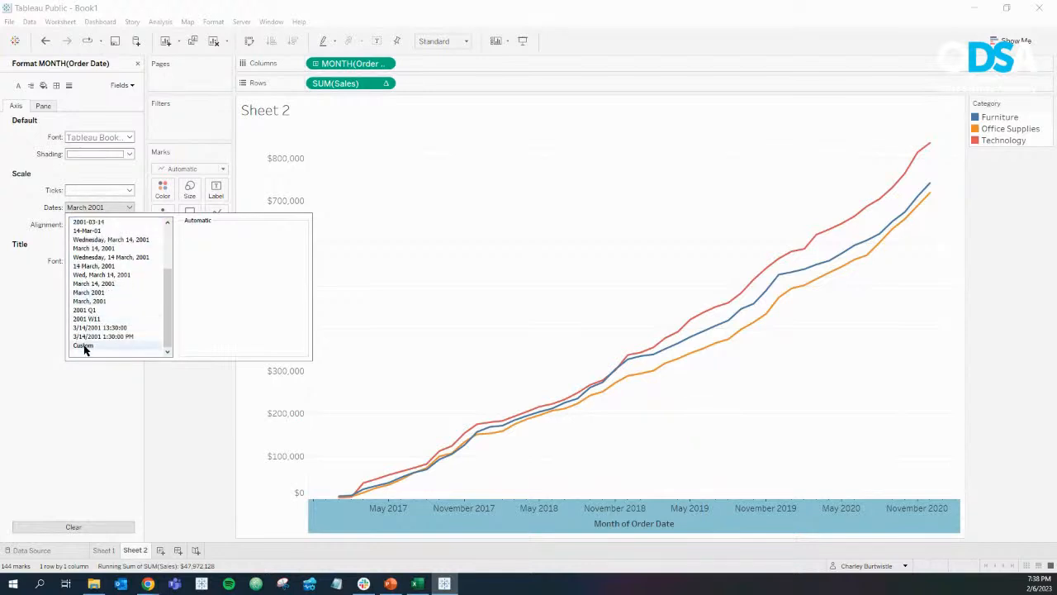
click(83, 345)
click(212, 242)
text(m)
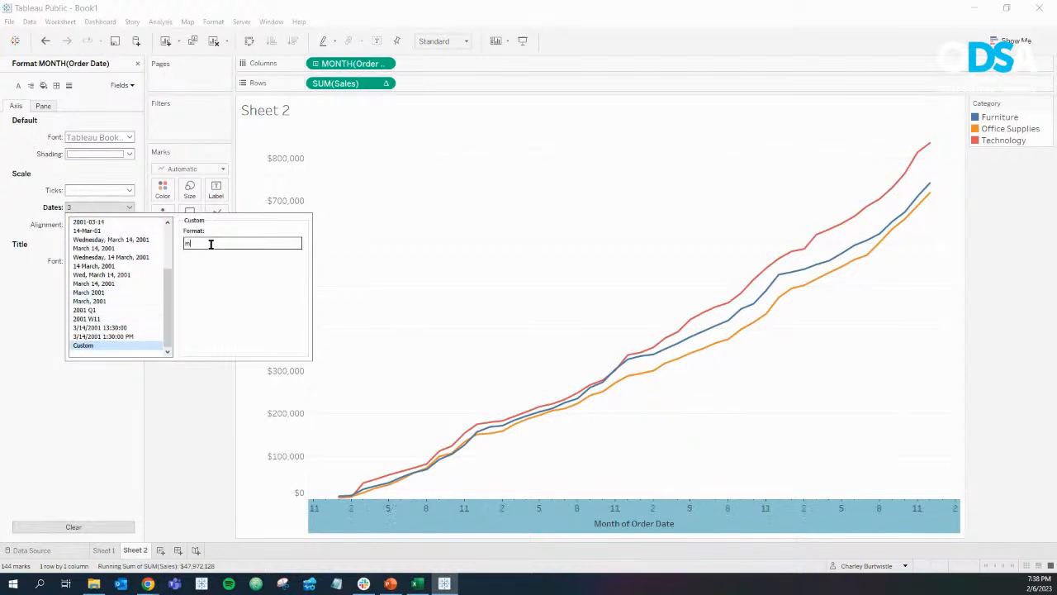
text(mm yy)
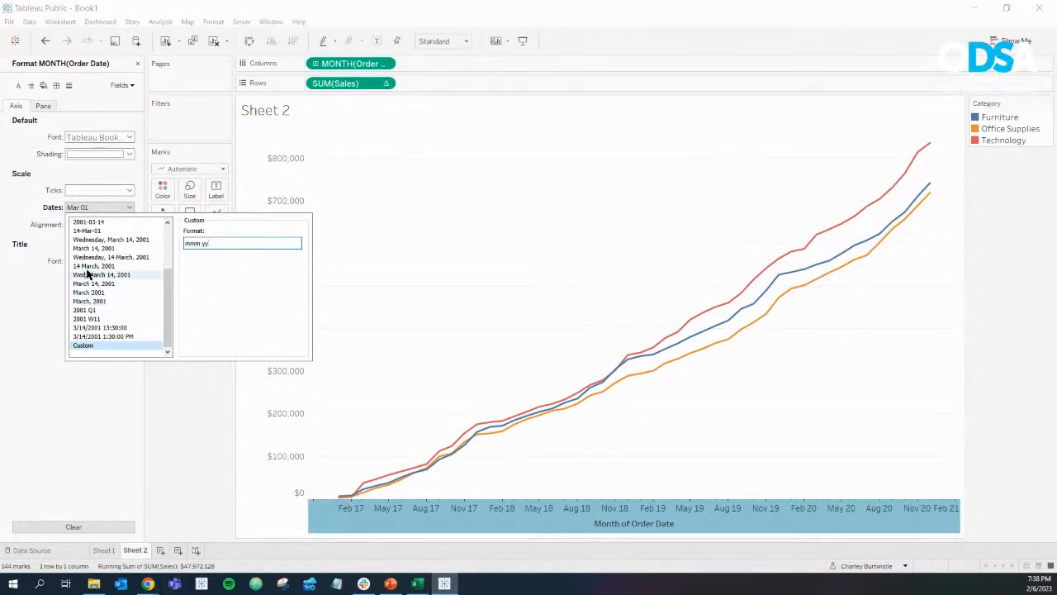
Compare the full month-year axis date format with shorter custom variants such as "mmm yyyy" and "mm yyyy", then restore "mmm yy".
click(101, 294)
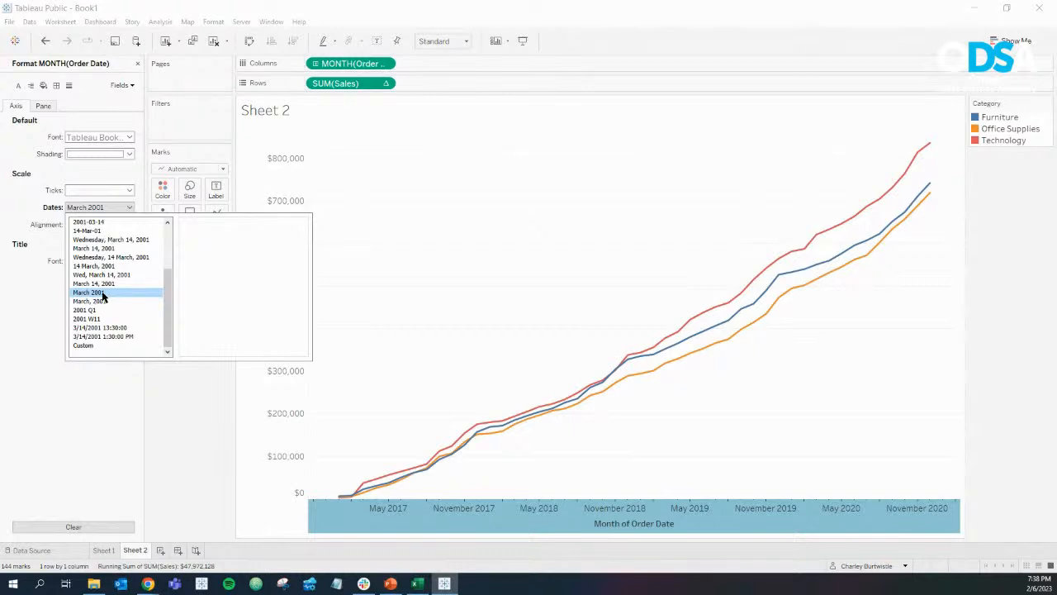
click(98, 345)
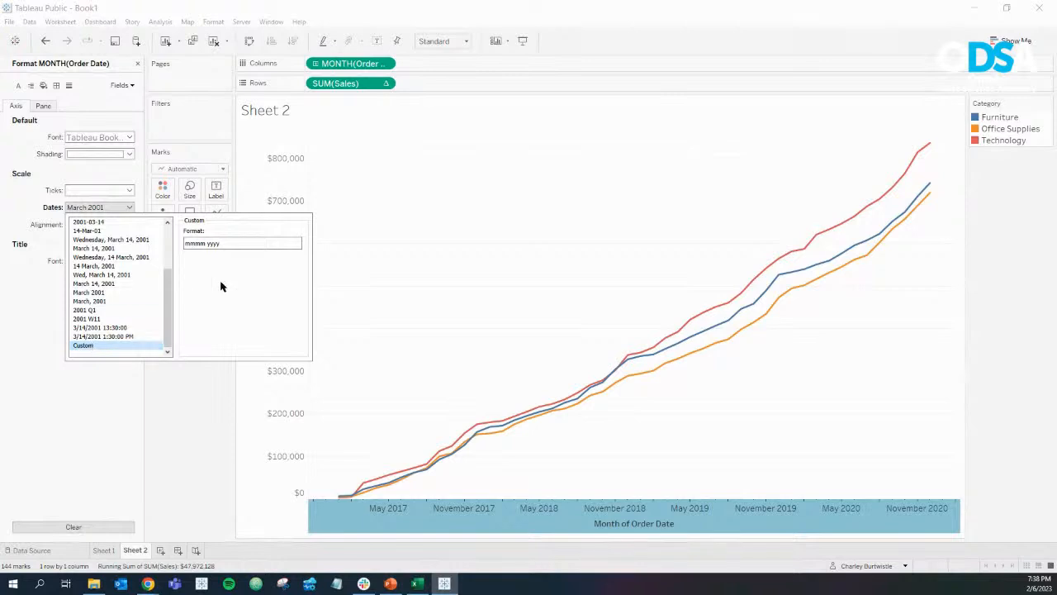
click(204, 243)
key(BackSpace)
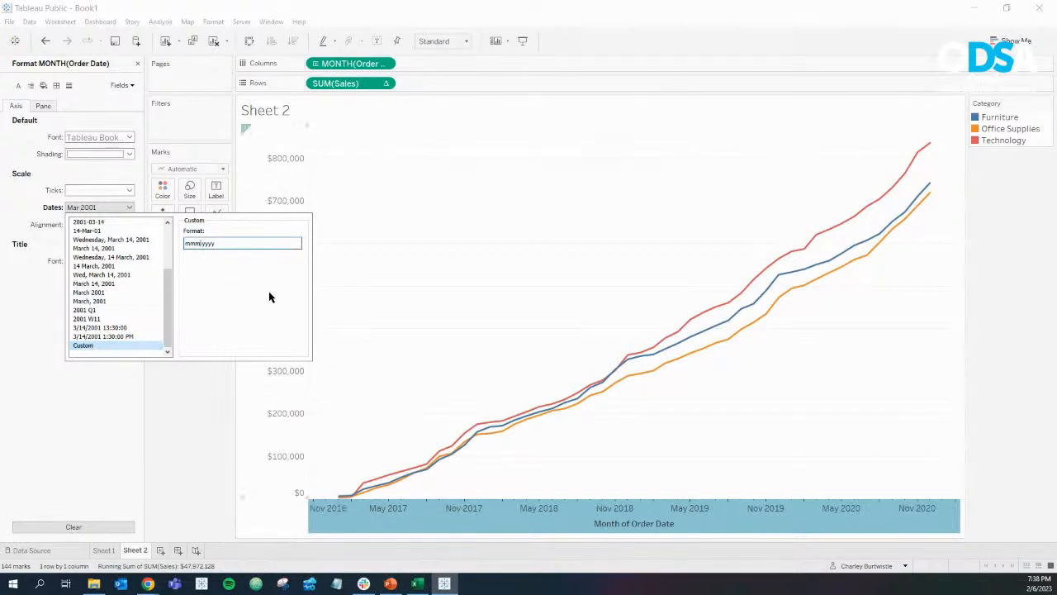
key(BackSpace)
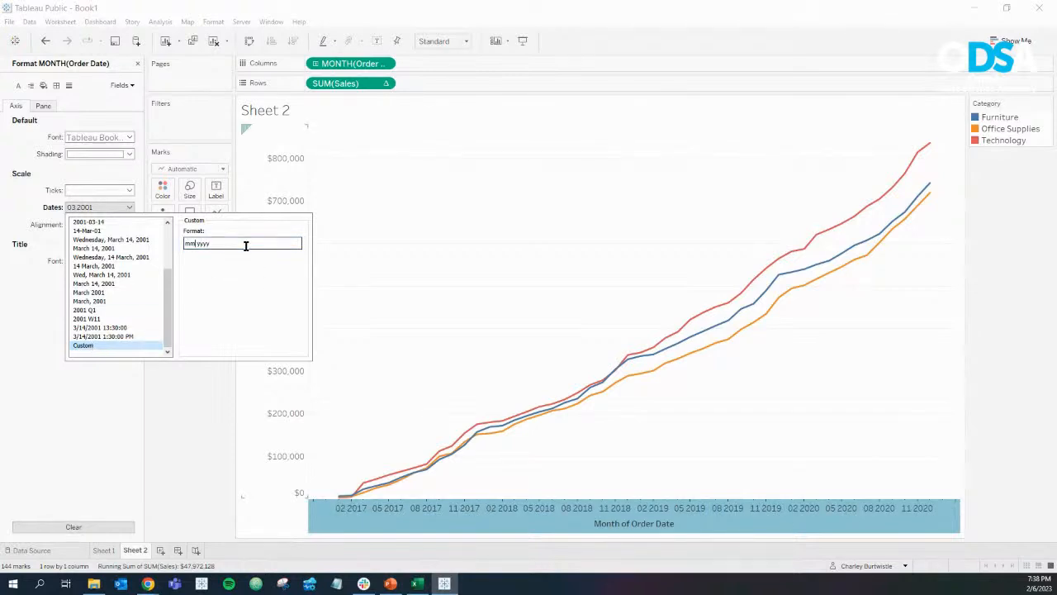
text(m)
key(BackSpace)
key(BackSpace)
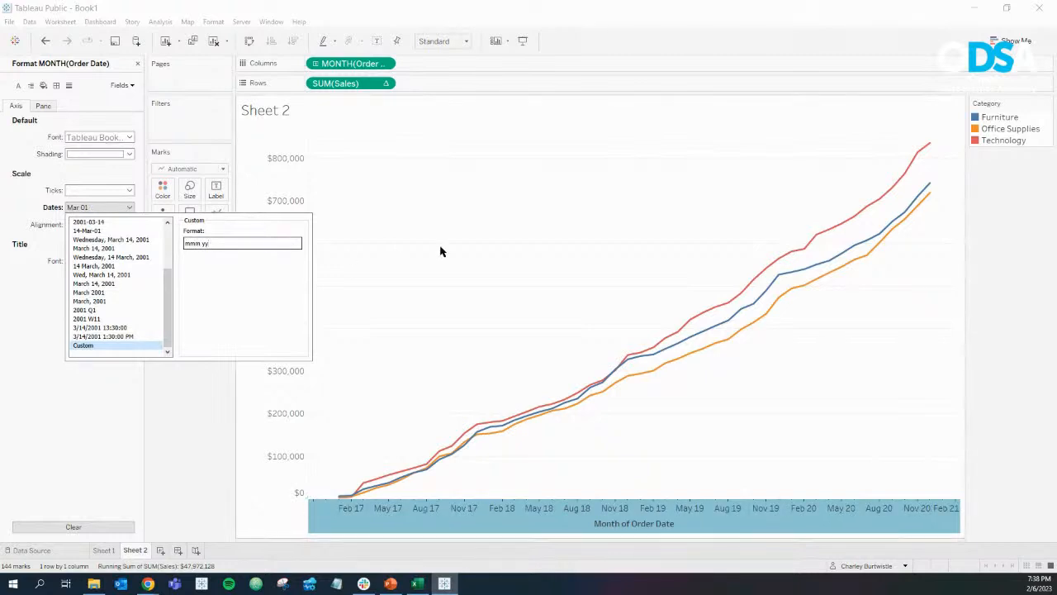
click(450, 252)
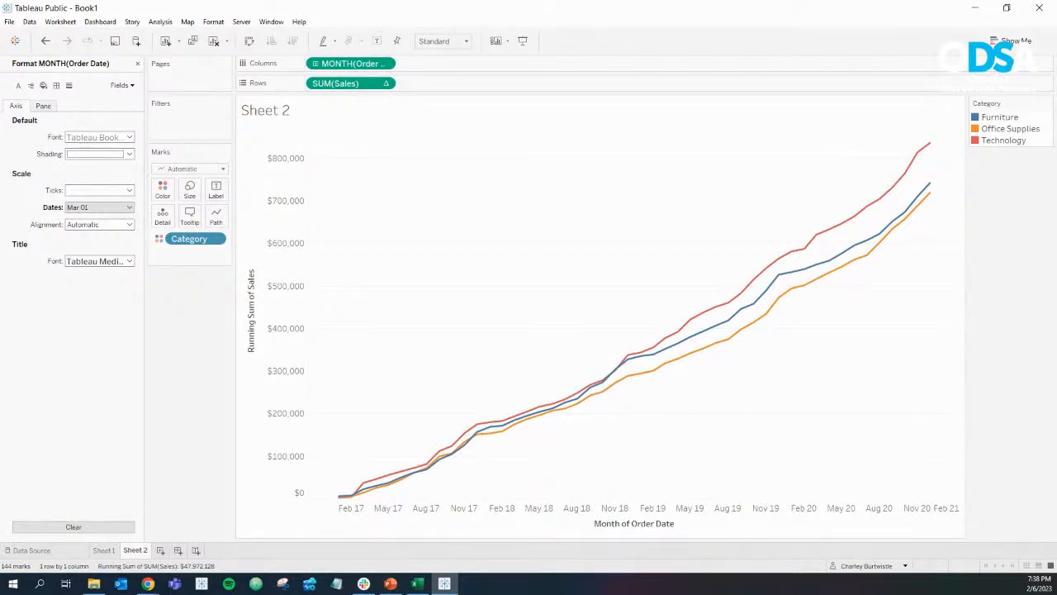
Switch to Sheet 1 with the sub-category sales table and close the date formatting options.
key(alt+Tab)
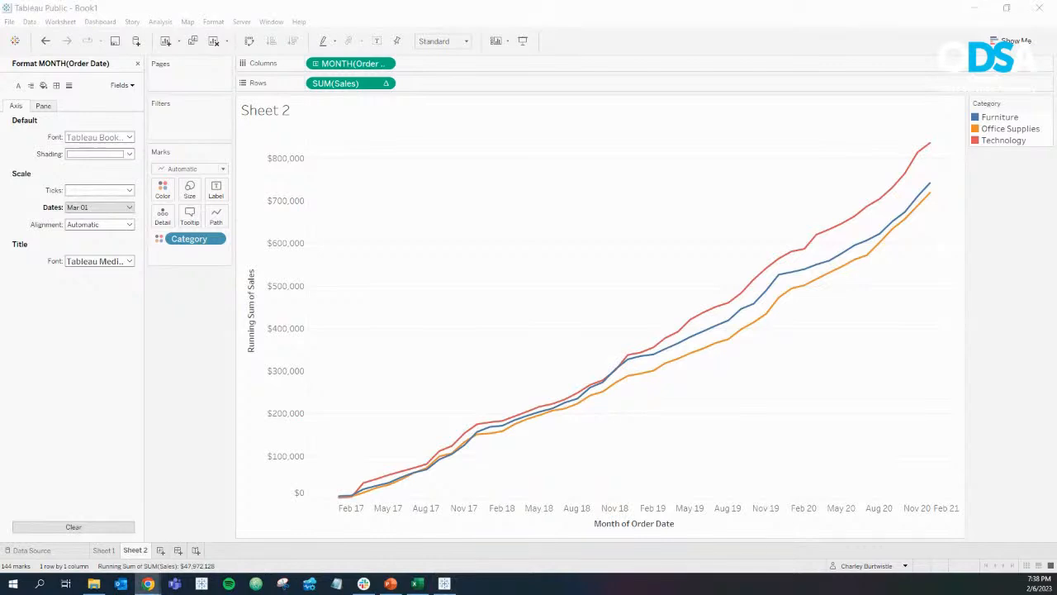
click(408, 316)
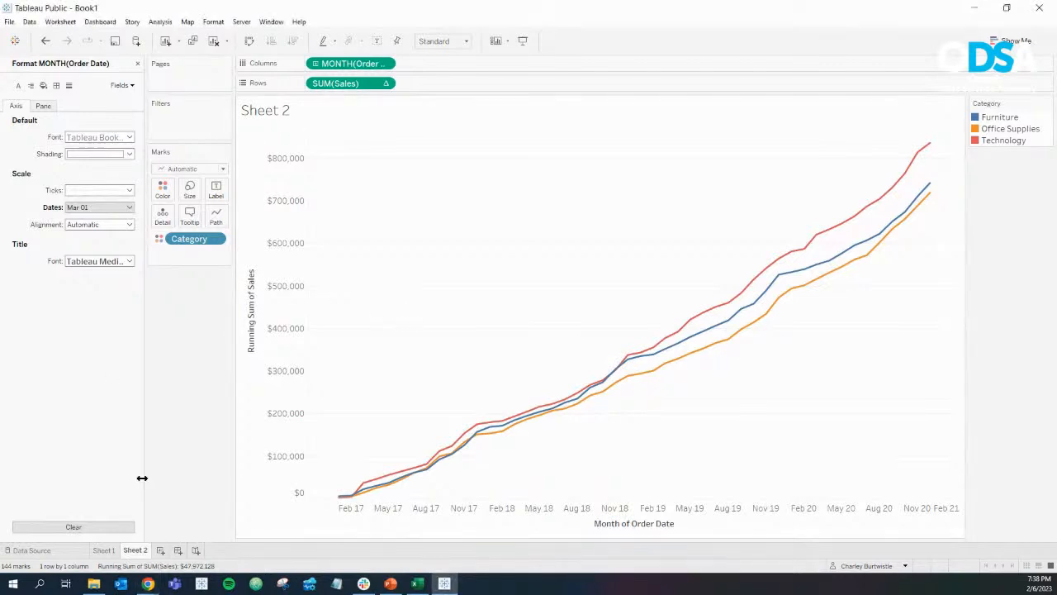
click(104, 550)
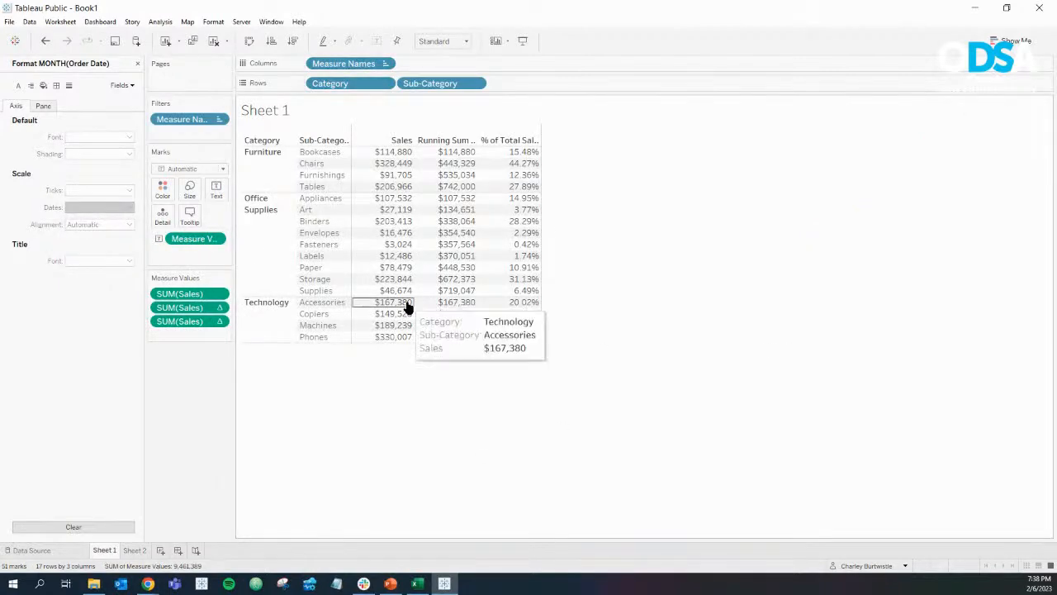
click(138, 63)
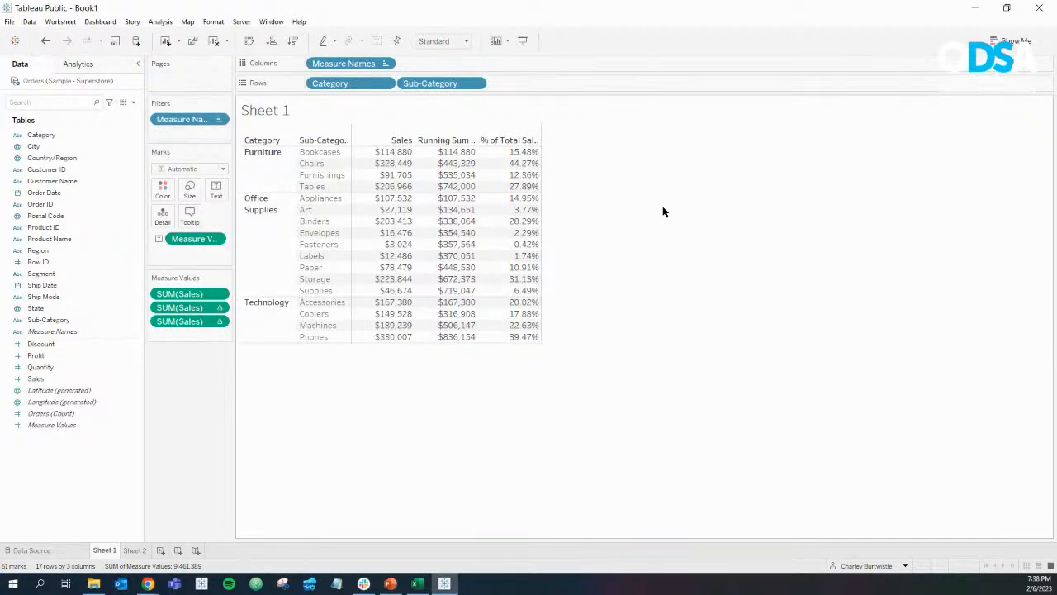
click(0, 256)
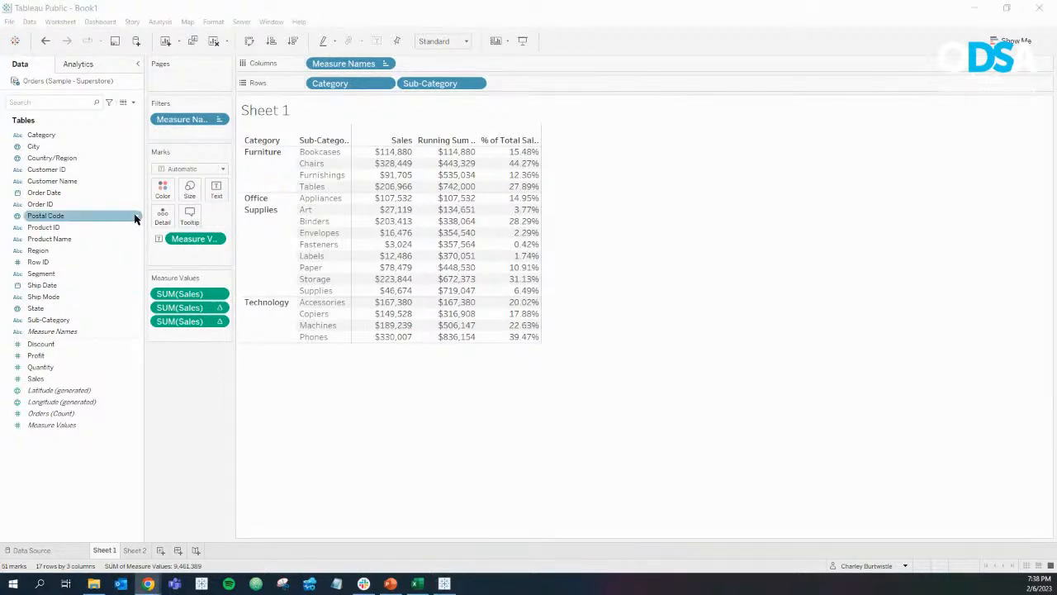
Apply the Difference quick table calculation to the plain Sales measure value and add Sales again above it.
click(220, 294)
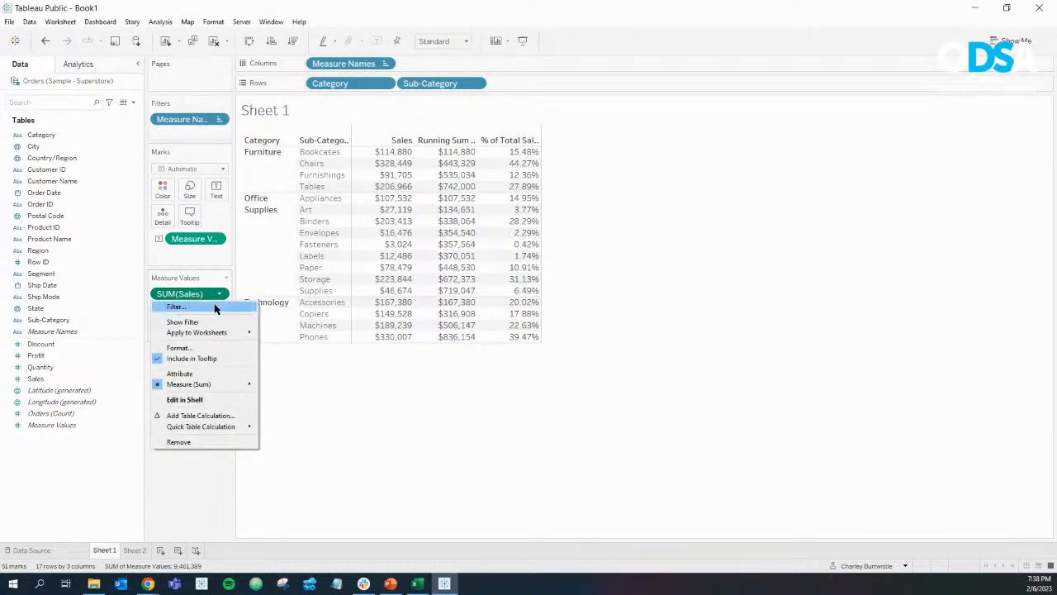
click(231, 533)
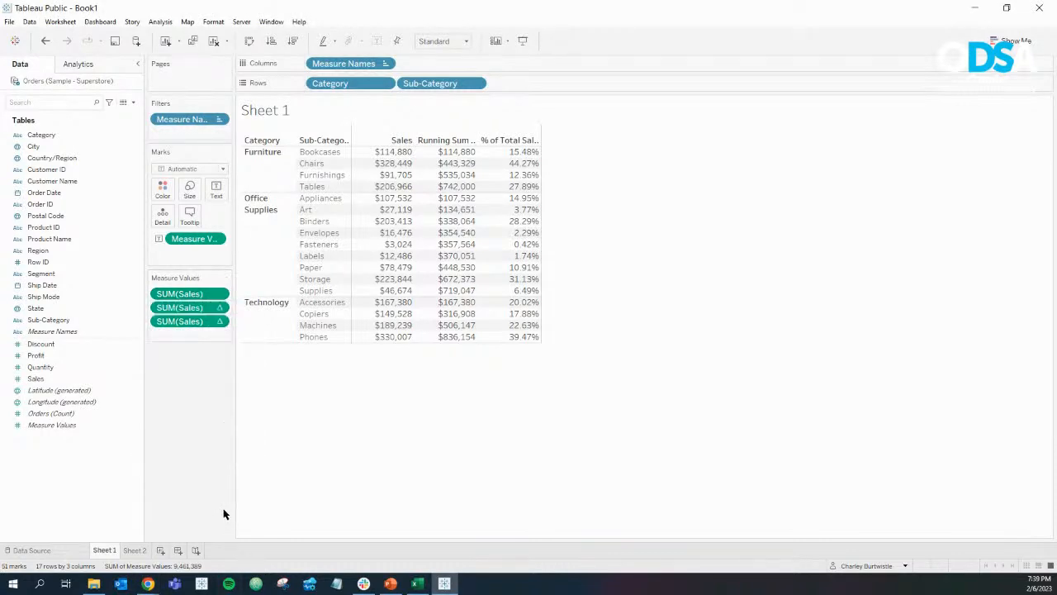
click(220, 295)
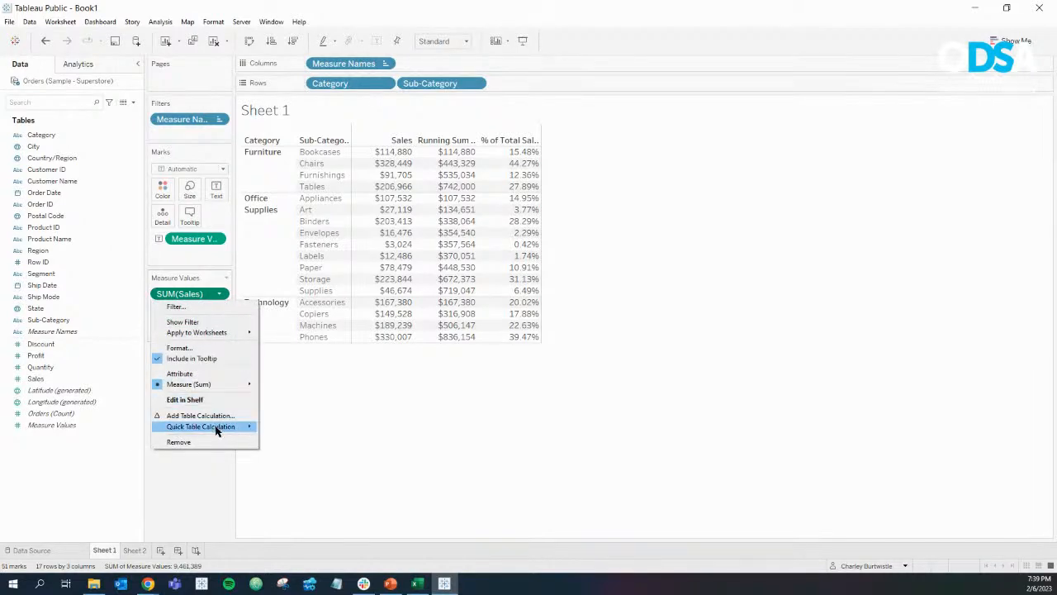
mouse_move(228, 427)
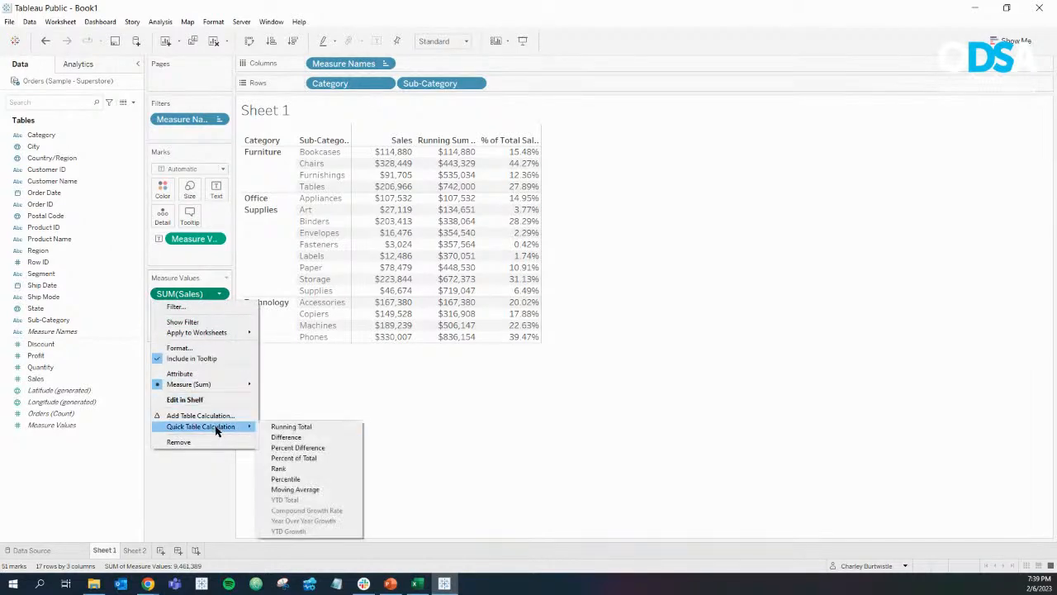
click(336, 435)
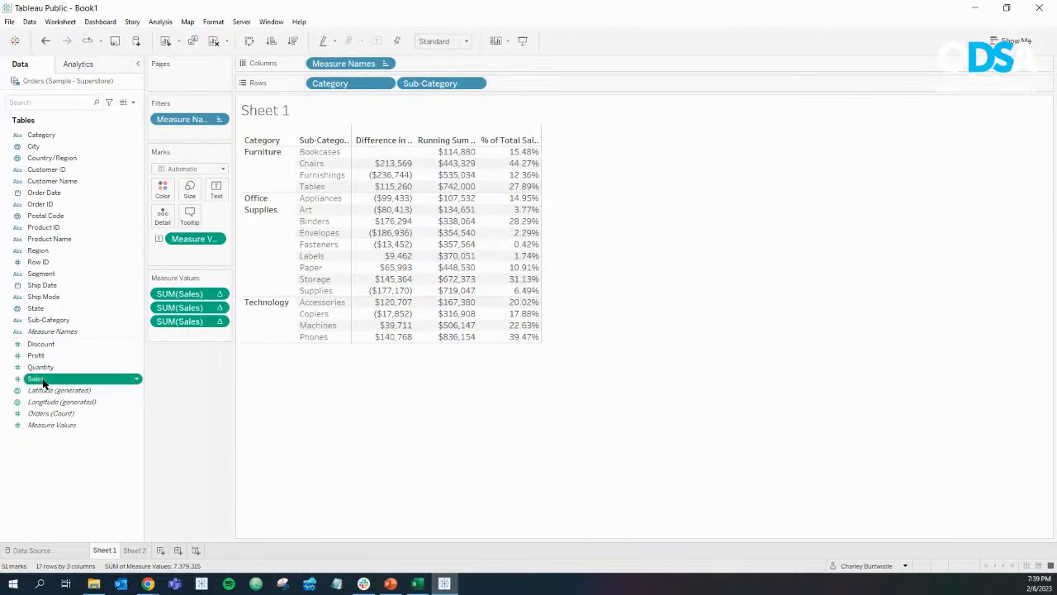
drag(37, 380, 175, 294)
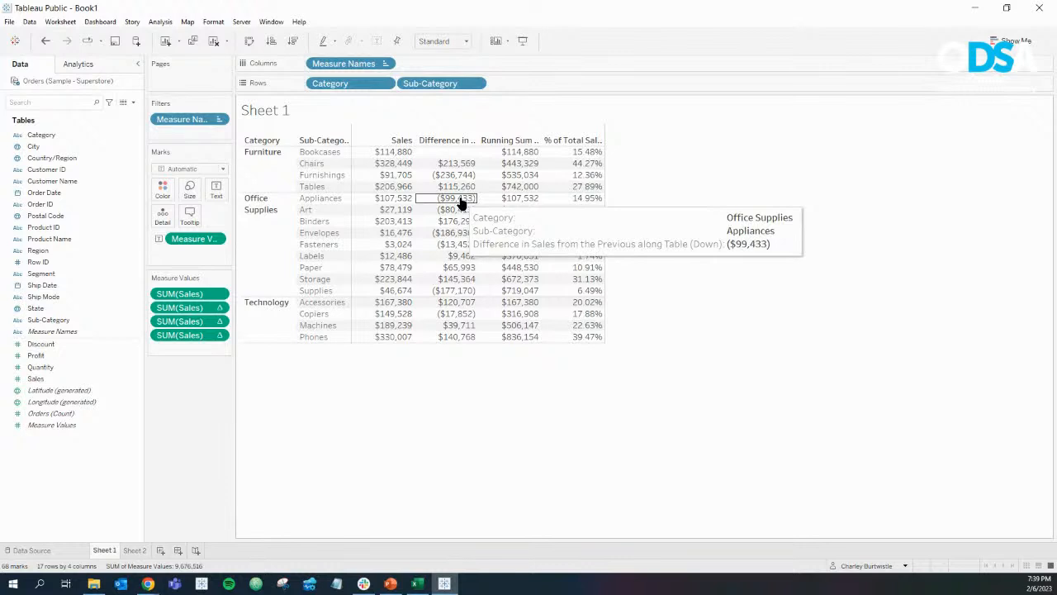
Compute the Sales difference calculation using Pane (down) so it restarts within each category.
click(219, 307)
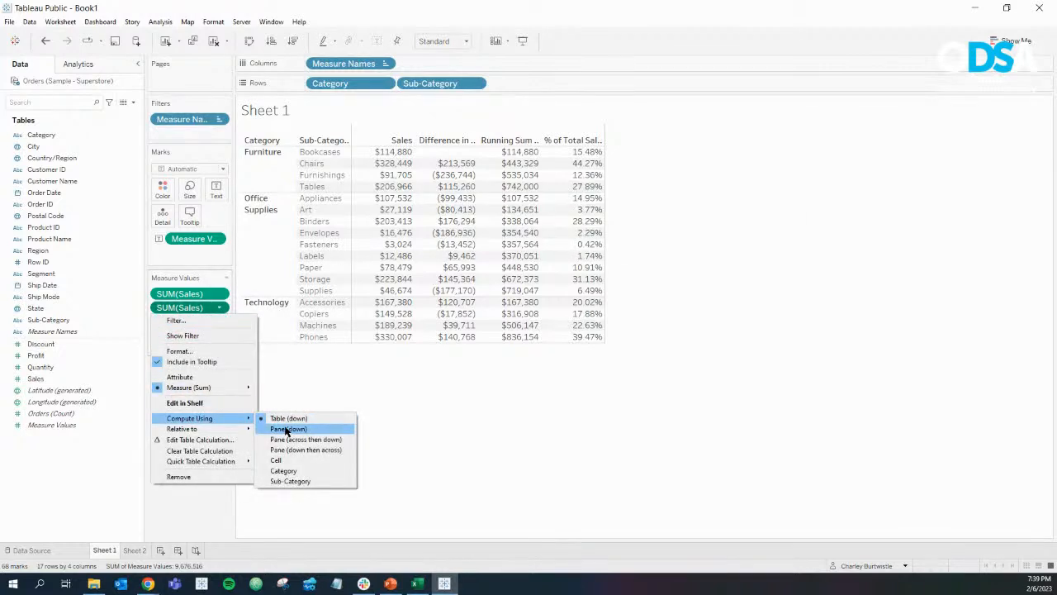
click(449, 396)
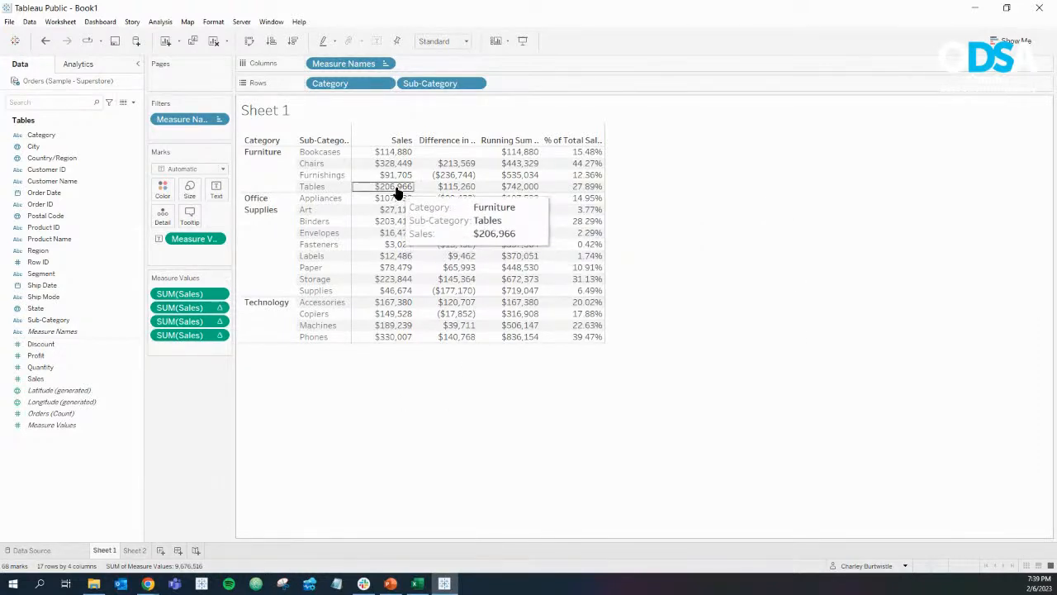
click(220, 307)
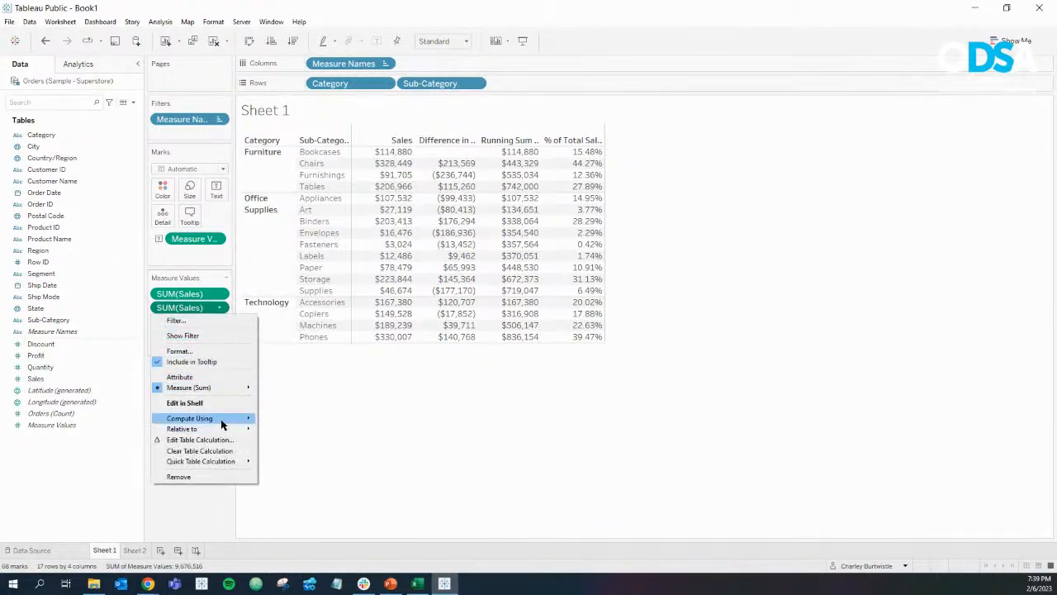
mouse_move(224, 419)
click(292, 433)
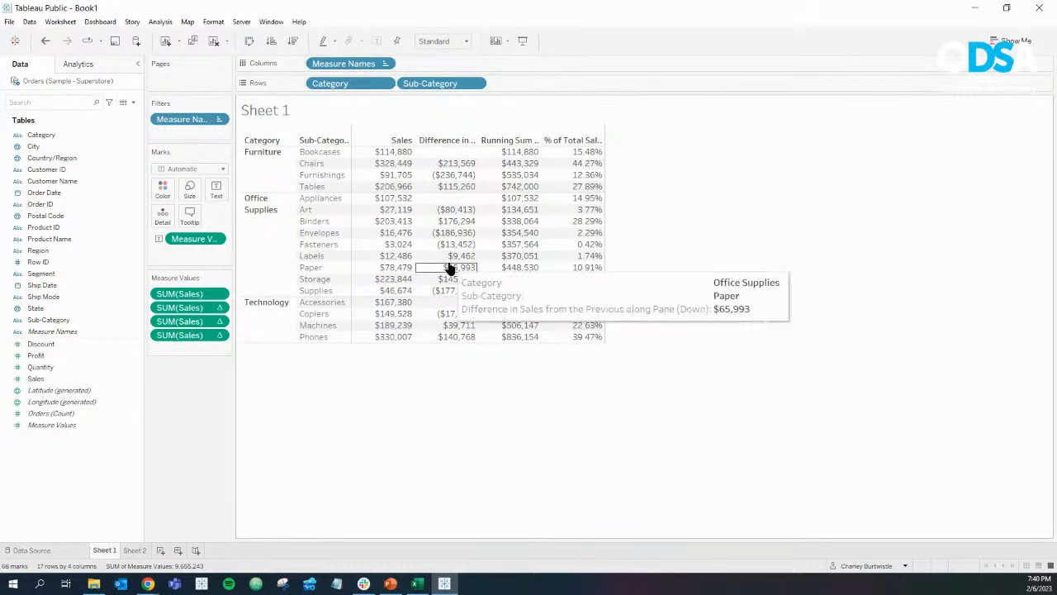
Set the default worksheet font size to 14 and fit the table to the entire view.
right_click(457, 163)
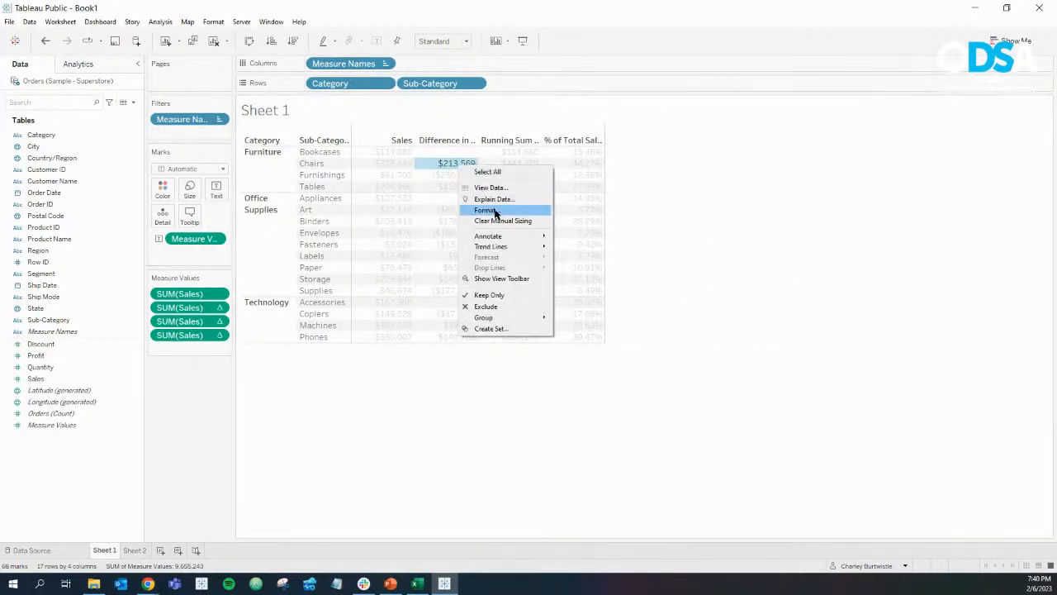
click(487, 214)
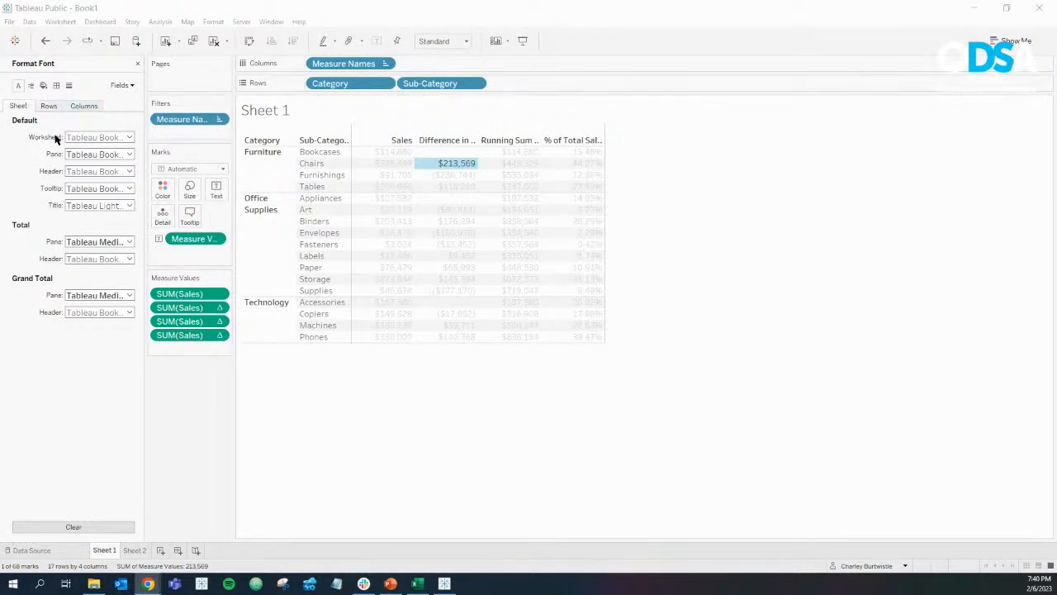
click(99, 139)
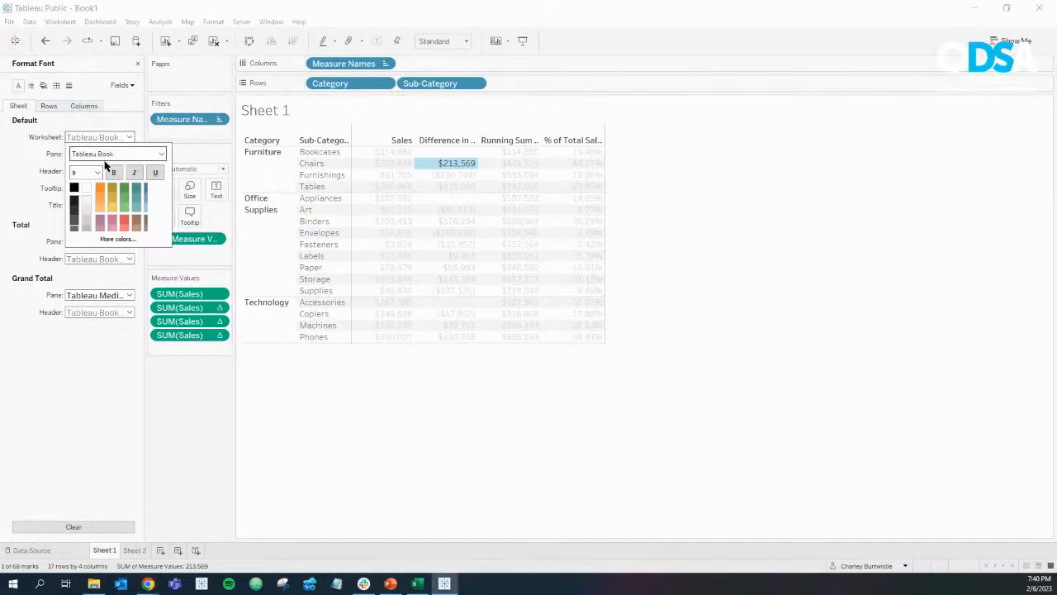
click(97, 171)
click(90, 221)
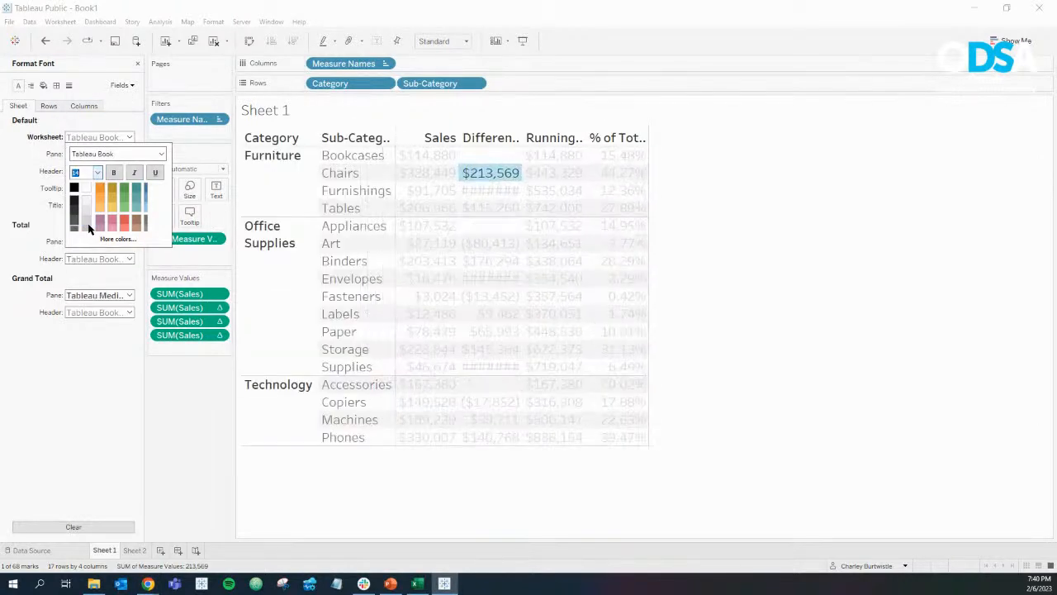
click(462, 40)
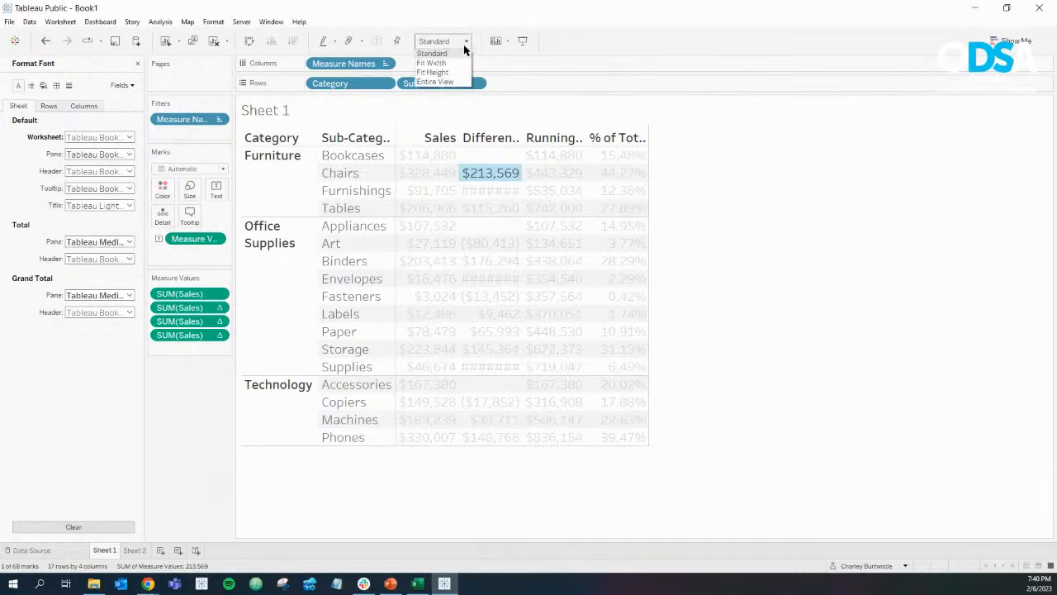
click(437, 83)
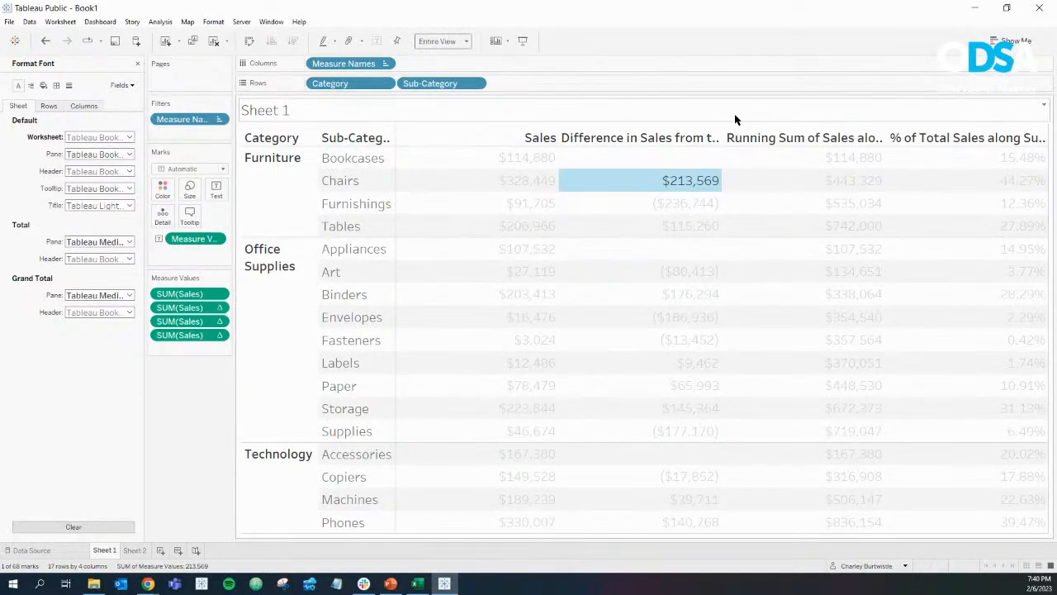
Clear the selection of the Chairs difference value and close the font formatting options.
click(703, 180)
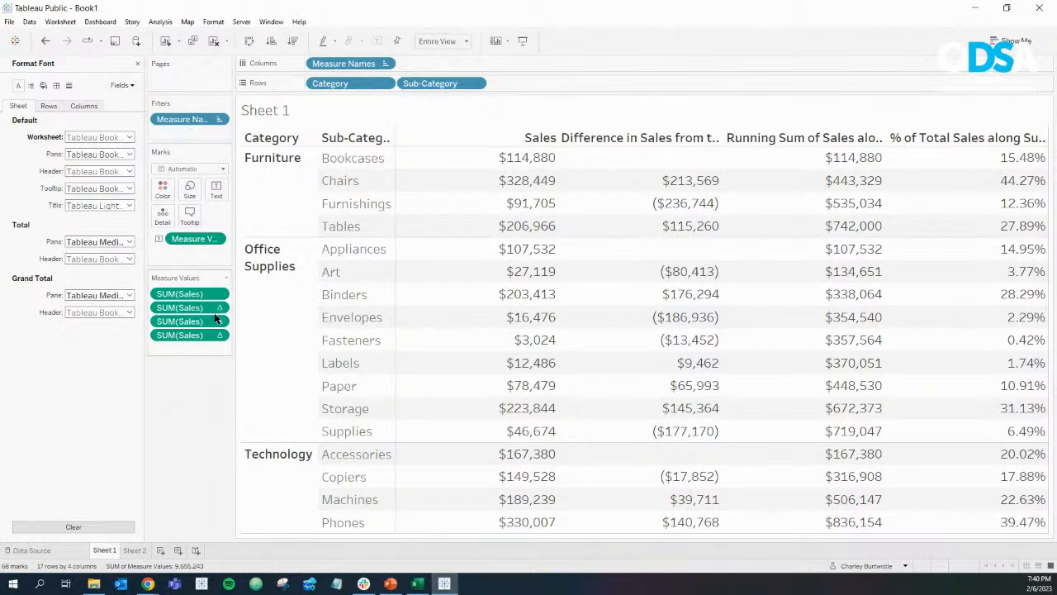
mouse_move(214, 314)
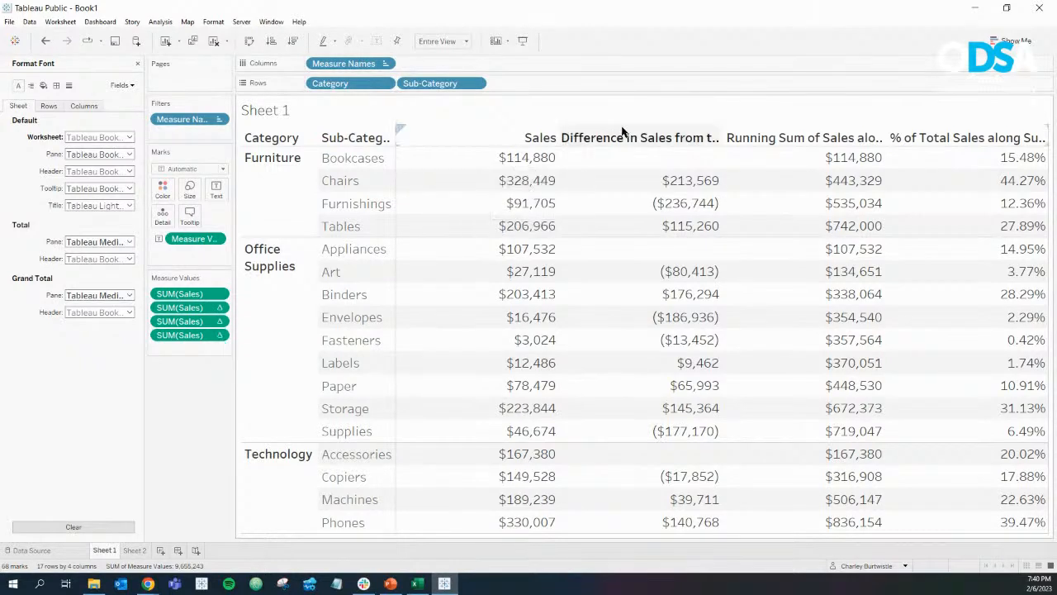
mouse_move(646, 371)
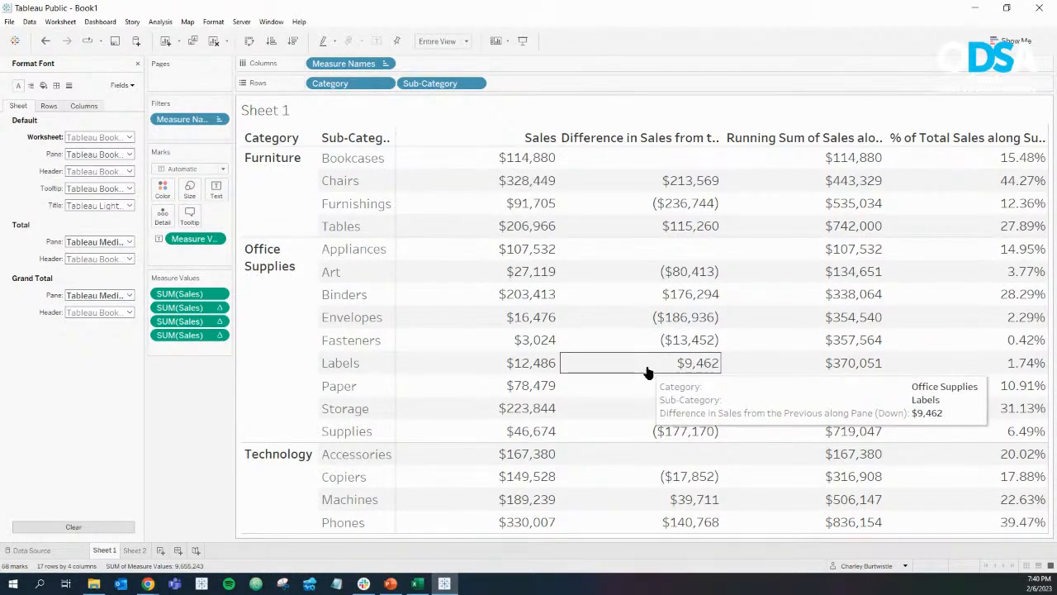
click(137, 64)
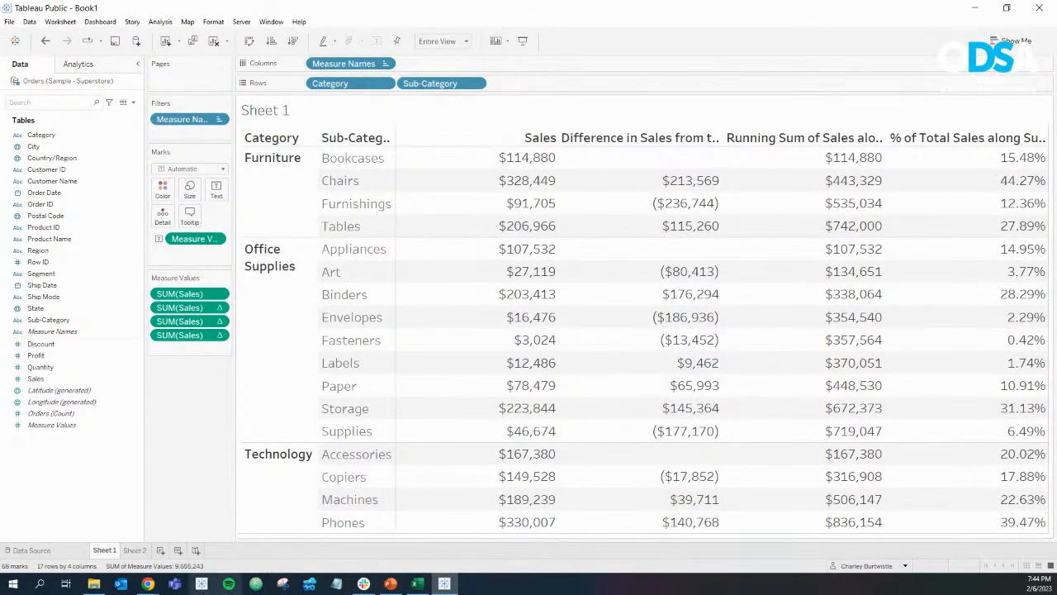
Switch to the Chrome window with the published Book1 and open the bookmarked Tableau Server site in a new tab.
click(148, 584)
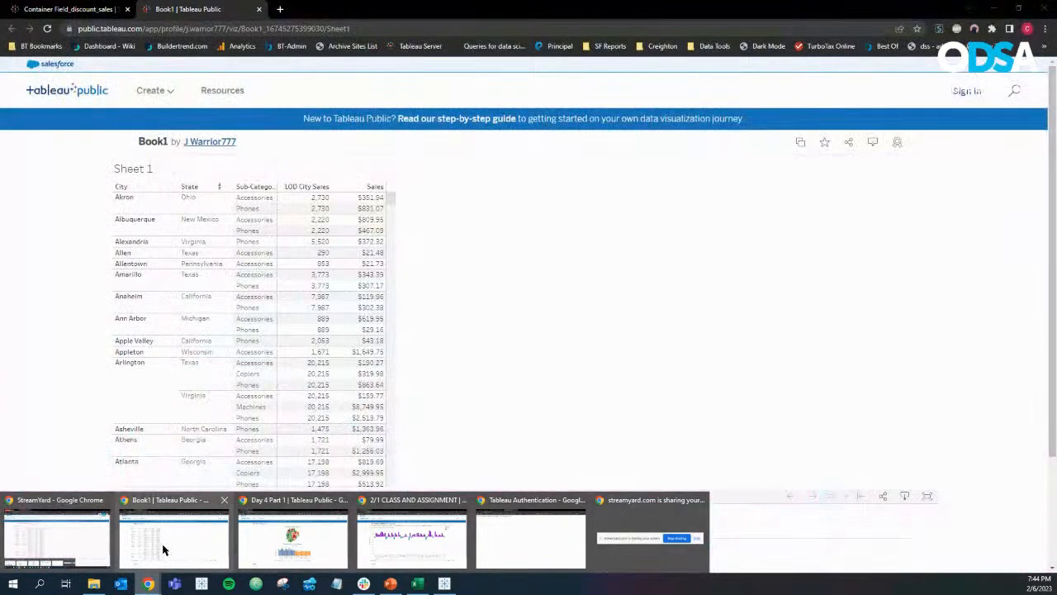
click(165, 541)
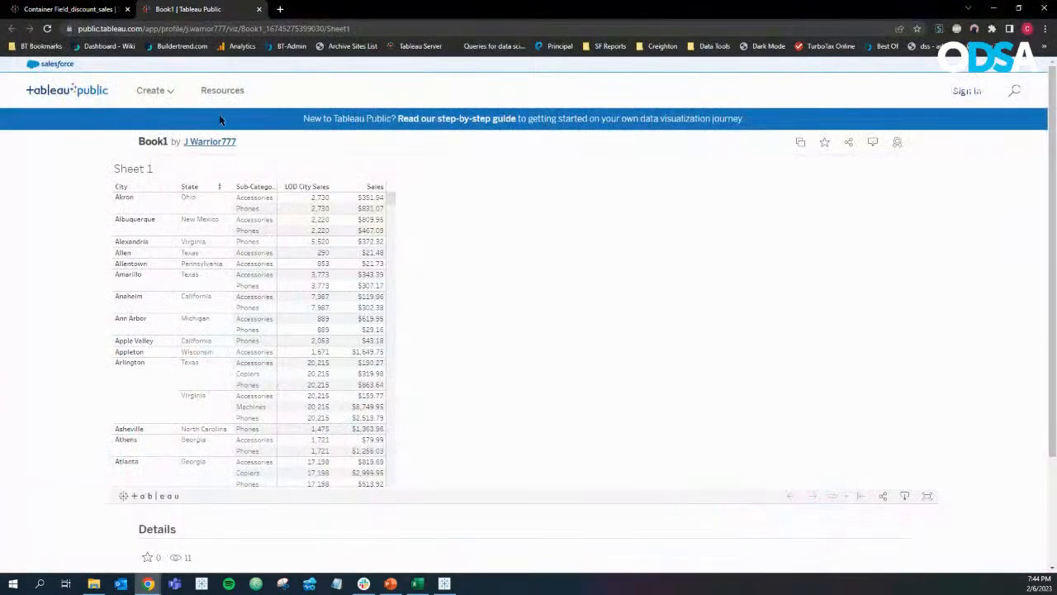
click(280, 9)
click(420, 45)
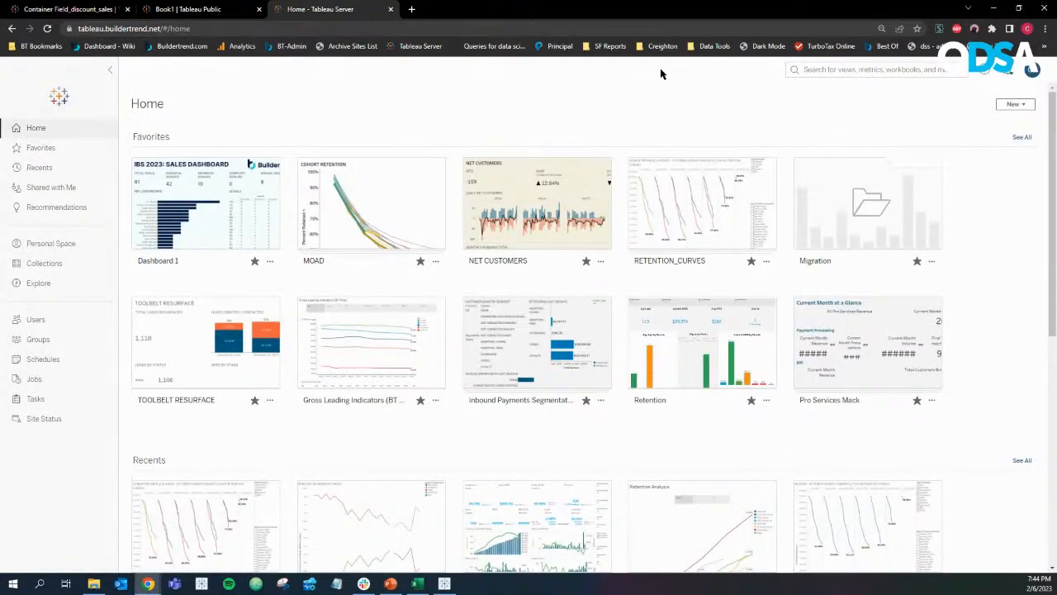
Explore the top-level projects on Tableau Server and open the Dashboards project.
click(39, 282)
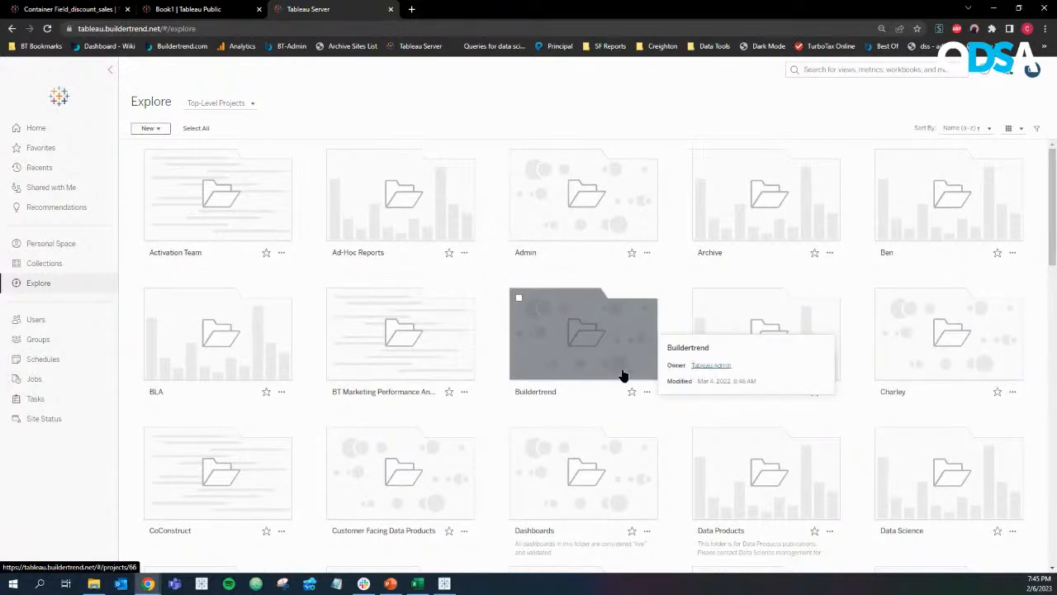
scroll(623, 375, down, 2)
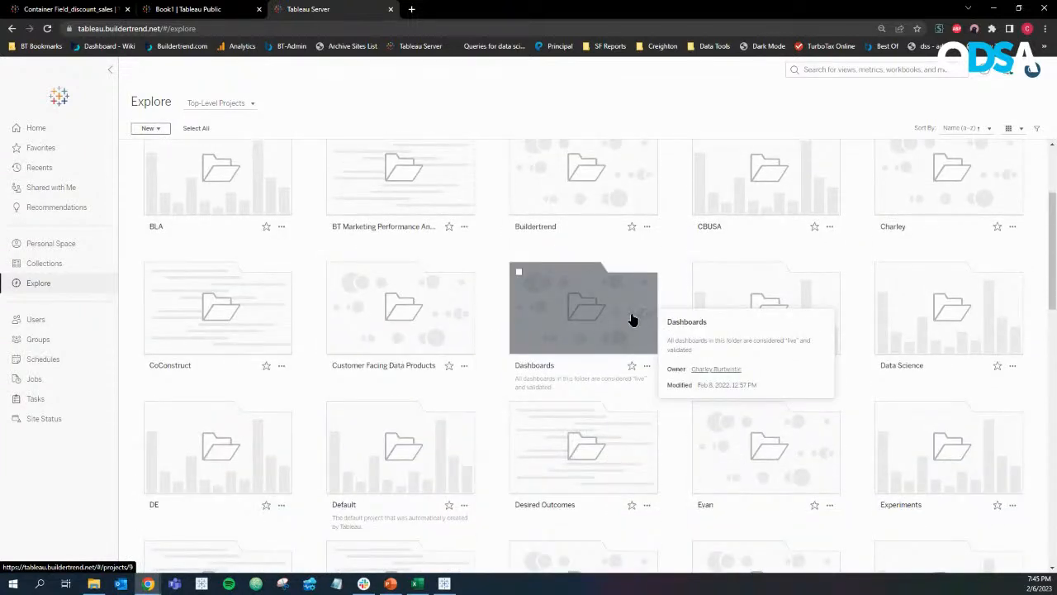
scroll(611, 349, down, 2)
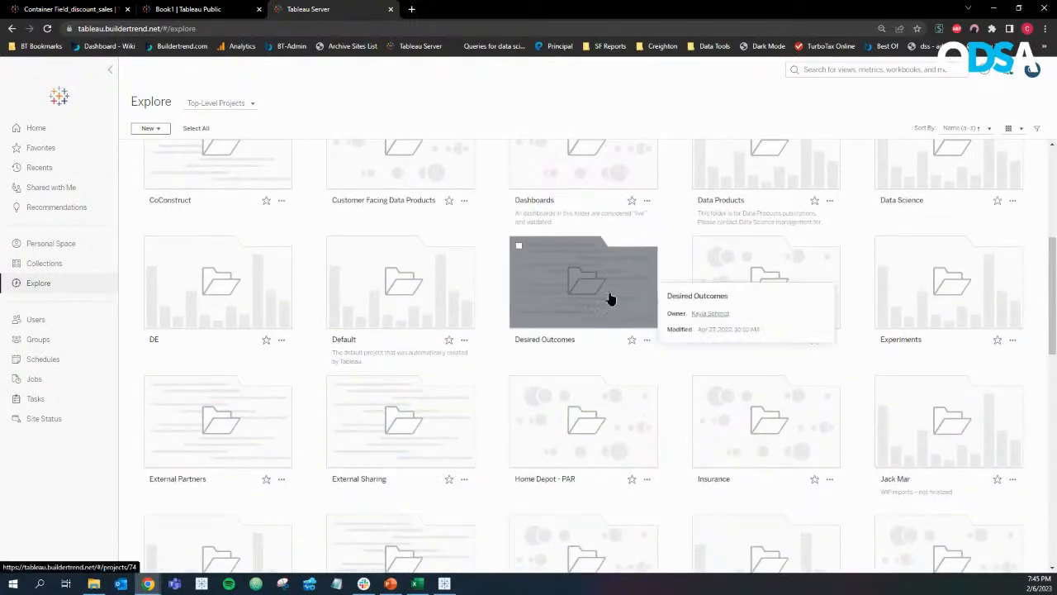
scroll(576, 346, down, 3)
scroll(483, 454, up, 2)
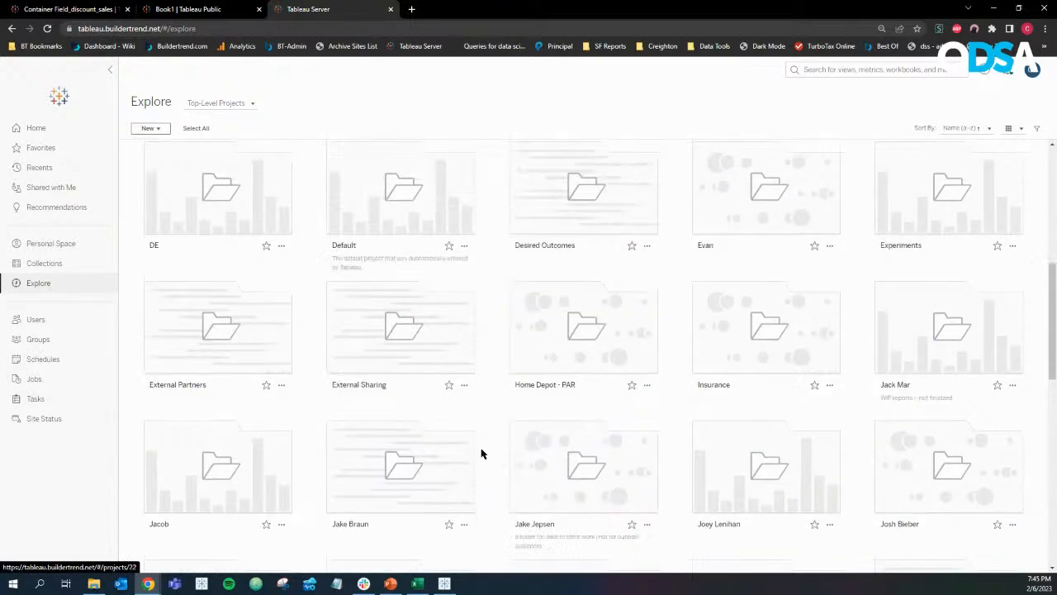
scroll(481, 453, up, 3)
click(576, 260)
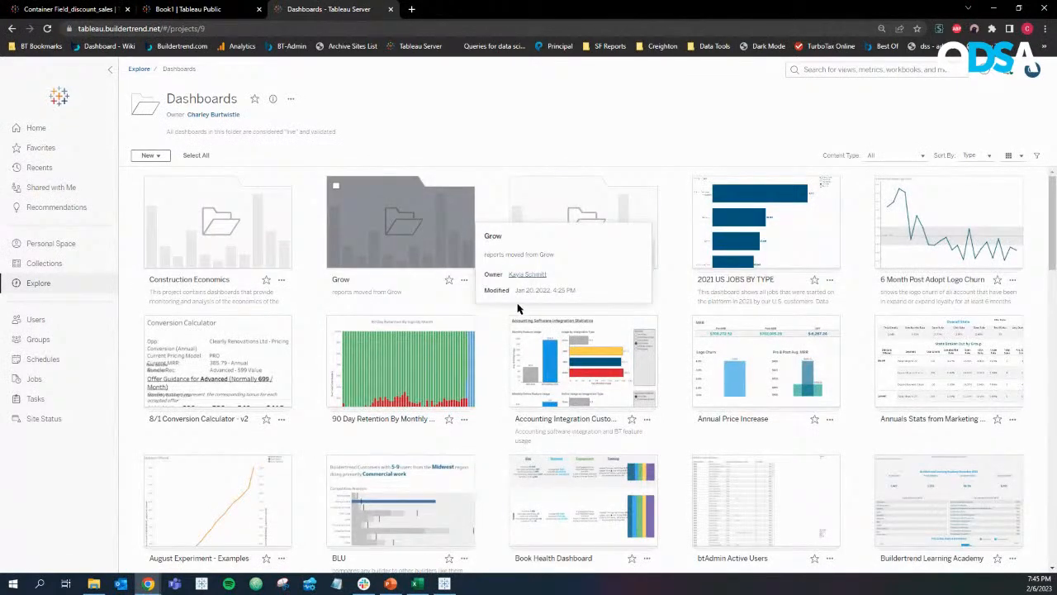
Look through the workbooks in the Dashboards project.
scroll(513, 320, down, 8)
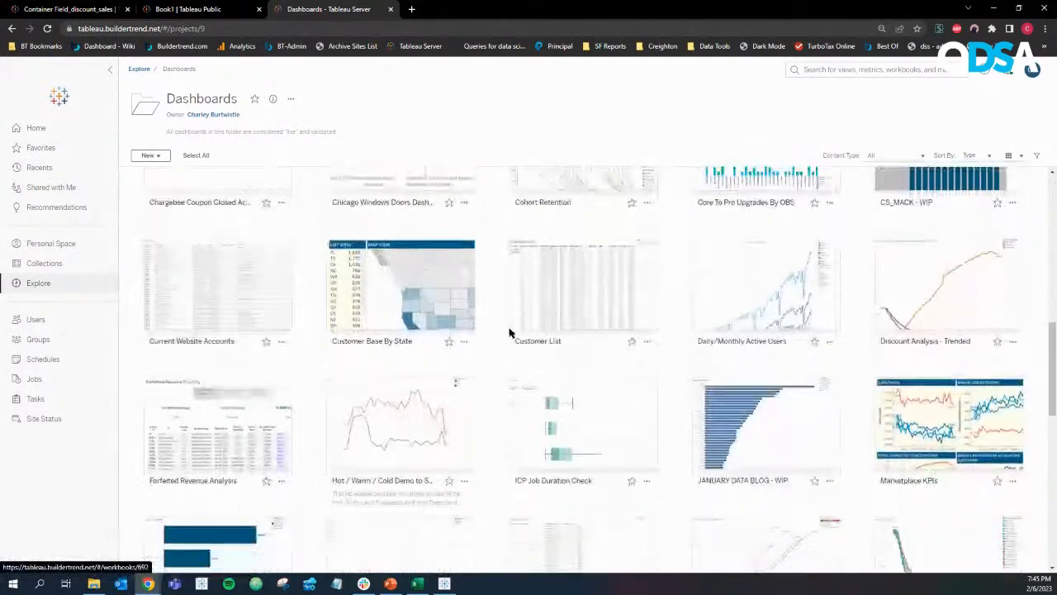
scroll(510, 333, down, 10)
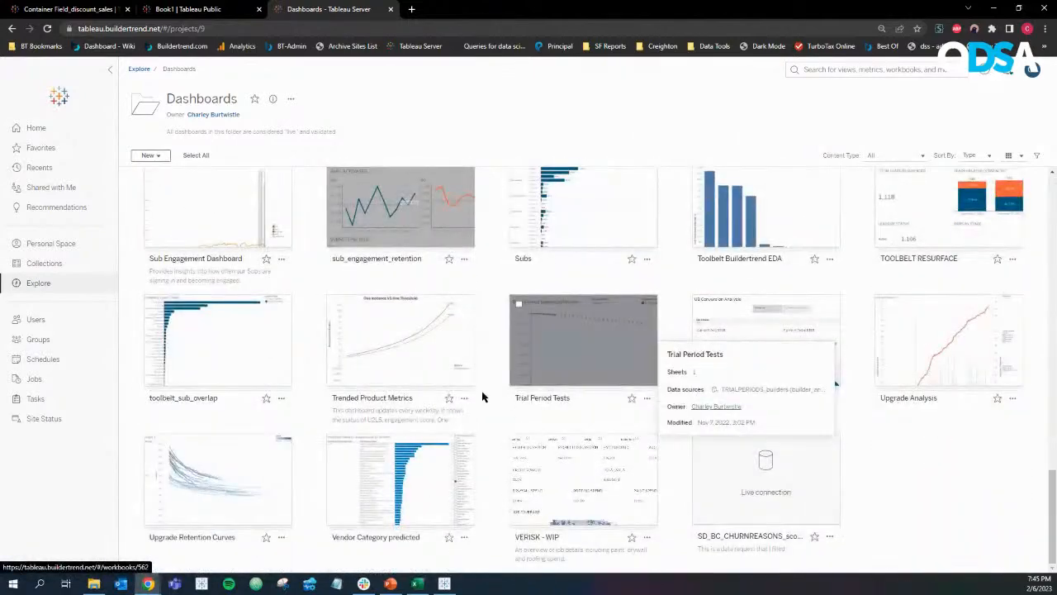
scroll(479, 281, up, 5)
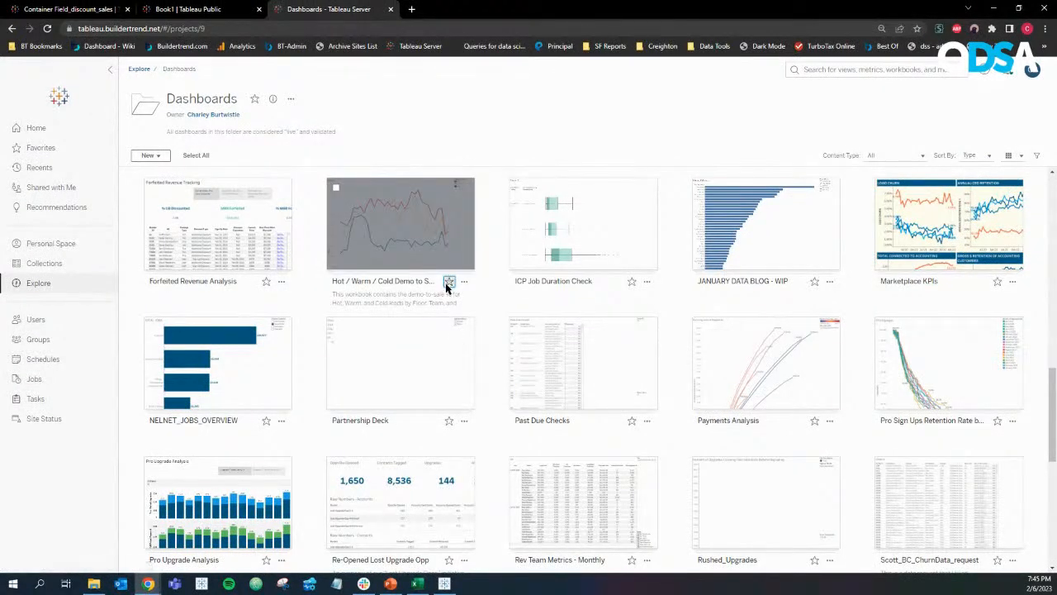
Open the favorite TOOLBELT RESURFACE from the server's home page and show its Watch options.
click(19, 130)
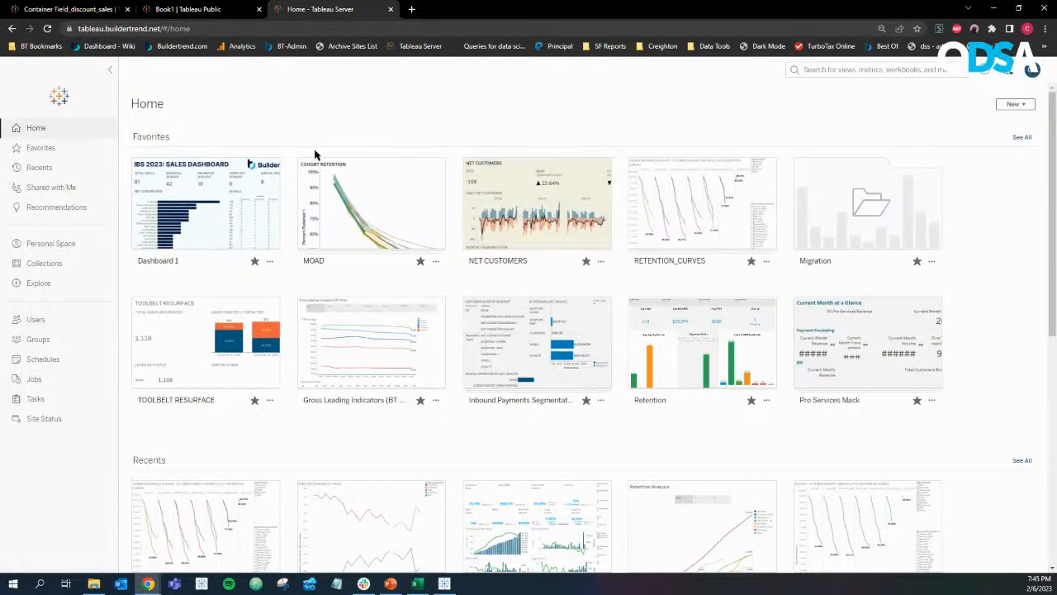
click(204, 350)
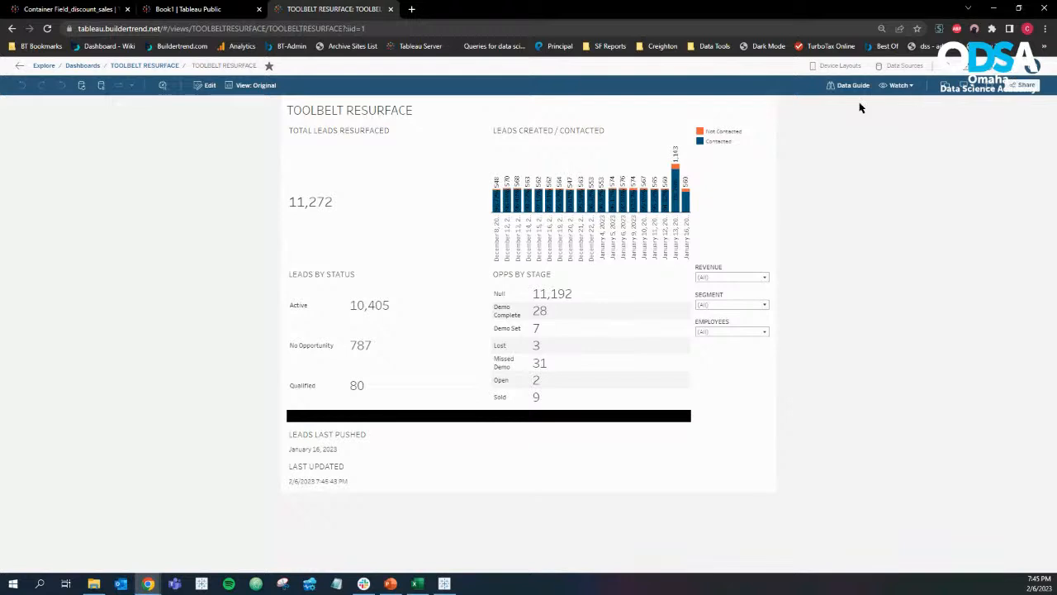
click(914, 89)
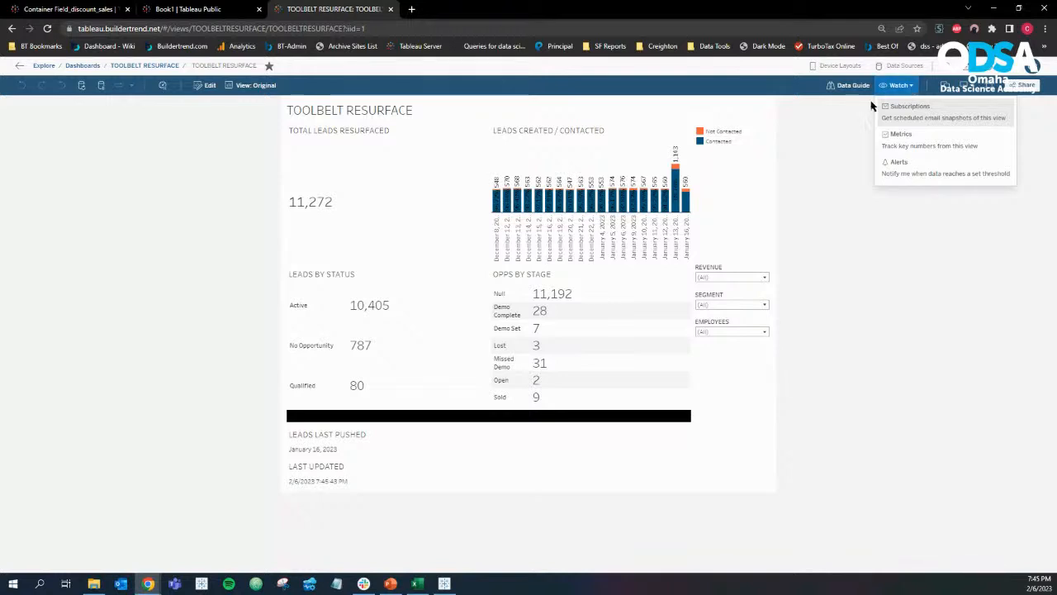
Highlight the Not Contacted leads and the tallest January 2023 bar in the Leads Created / Contacted chart, and clear the selection.
mouse_move(676, 176)
mouse_move(623, 198)
click(718, 142)
click(719, 132)
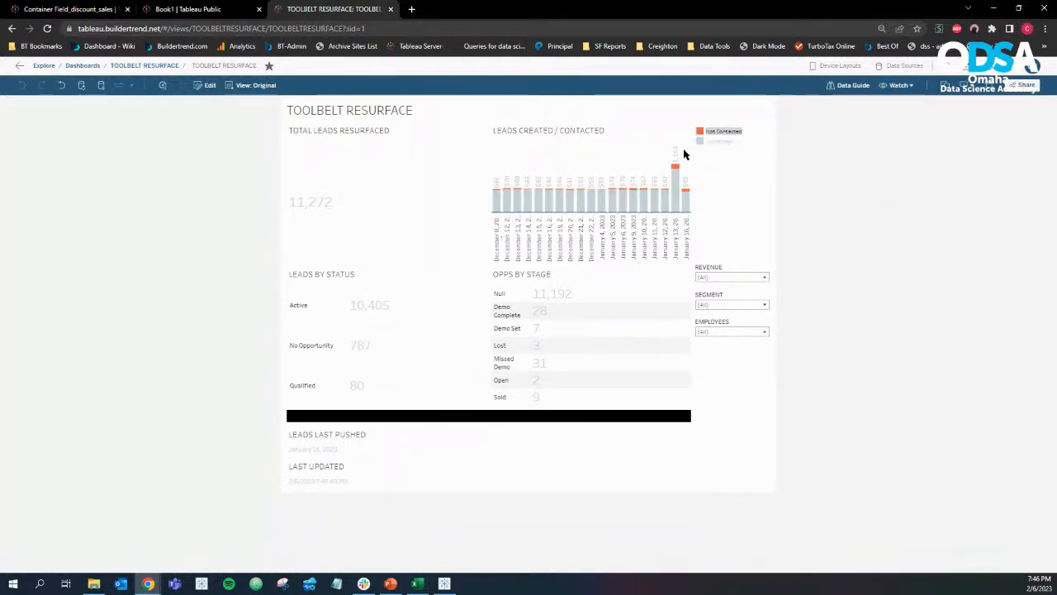
click(676, 229)
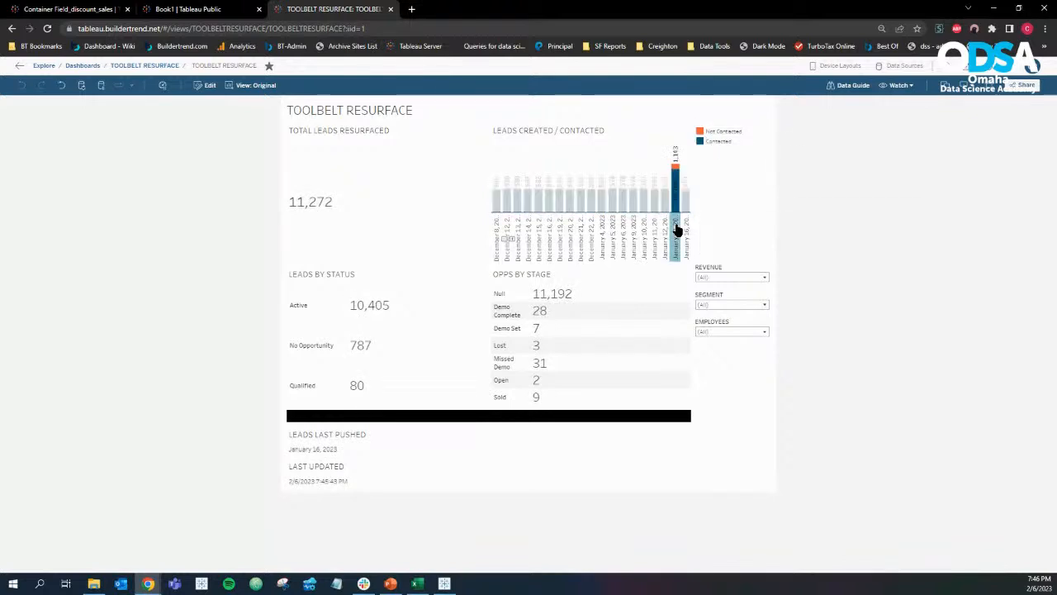
mouse_move(675, 200)
click(678, 244)
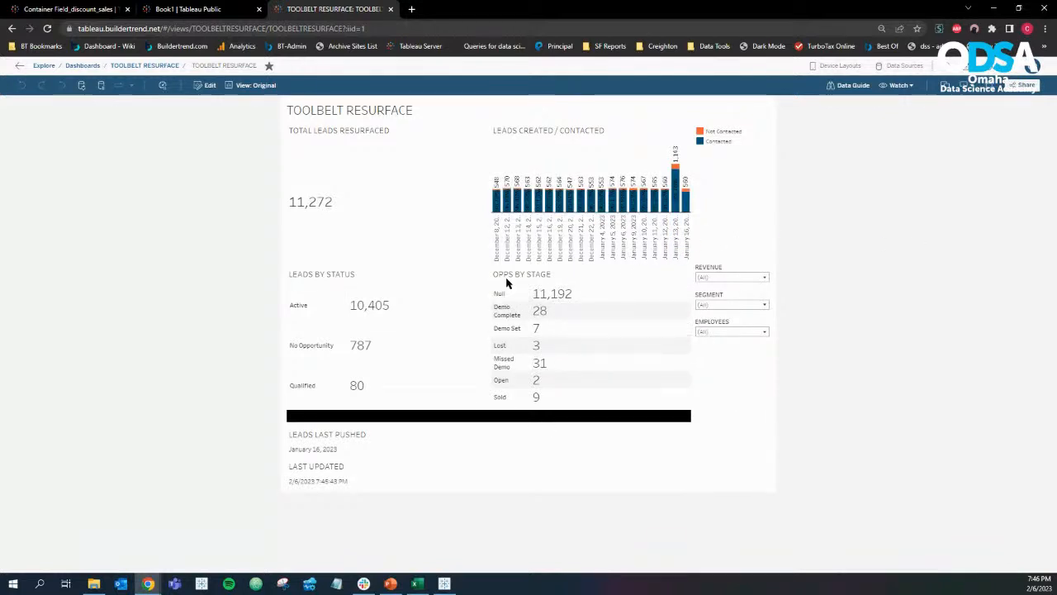
mouse_move(443, 331)
Examine the subscription settings for TOOLBELT RESURFACE, including the schedule's repeat choices, and cancel without subscribing.
click(899, 92)
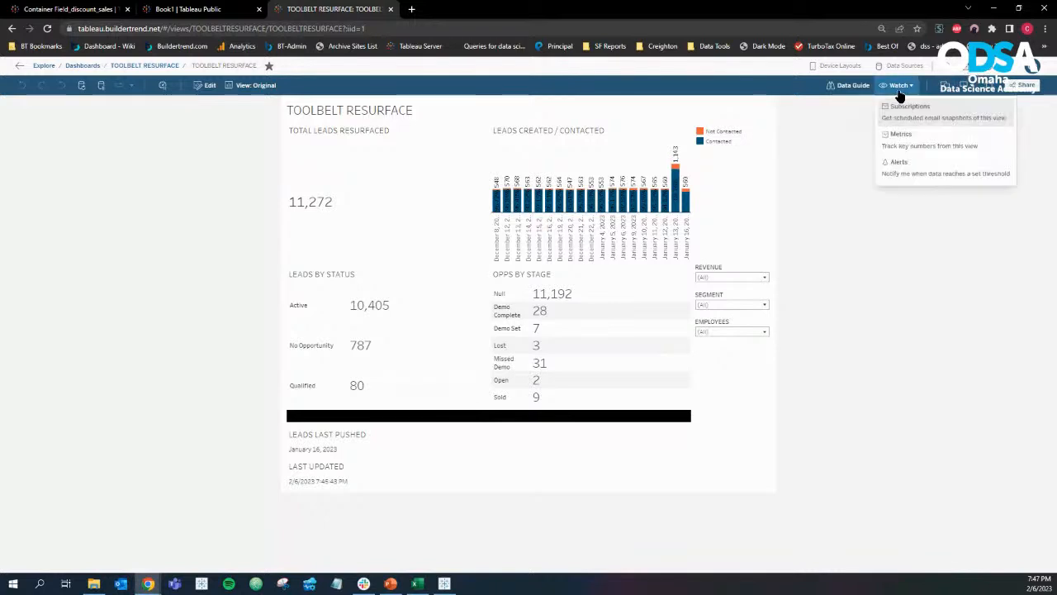
click(938, 121)
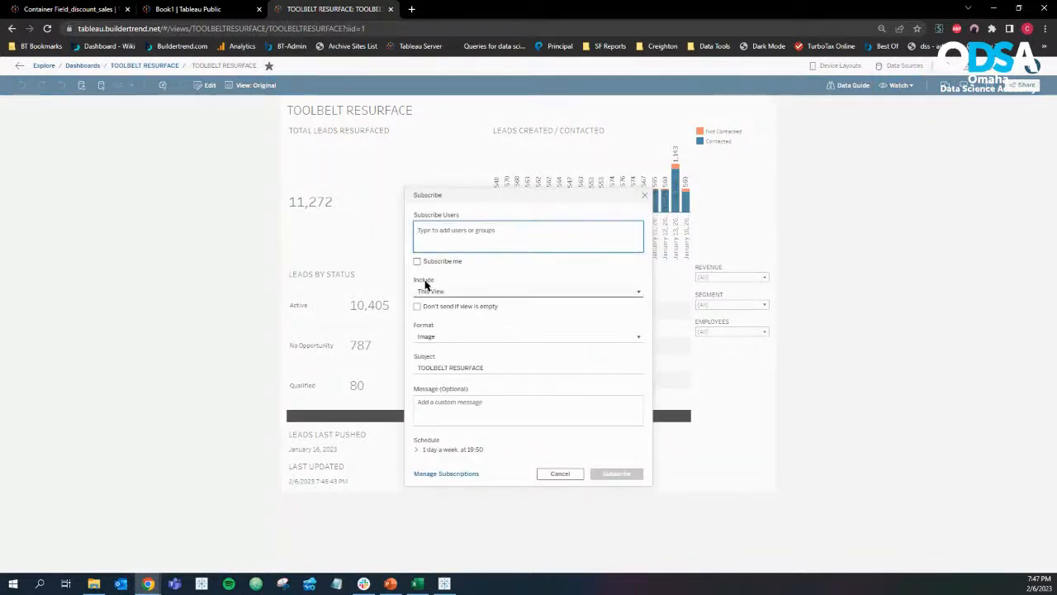
click(457, 451)
click(507, 489)
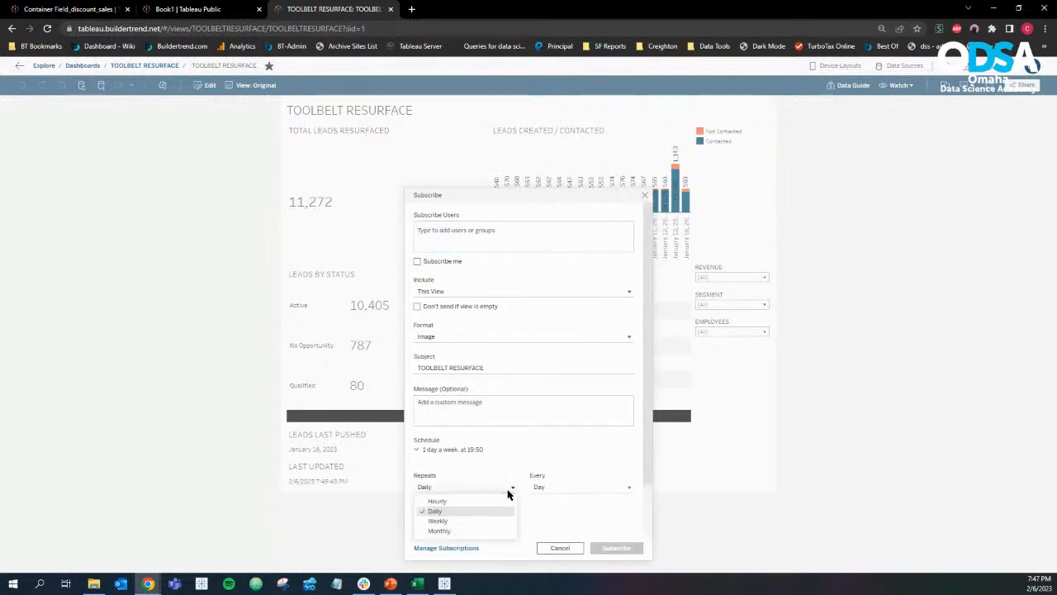
click(570, 550)
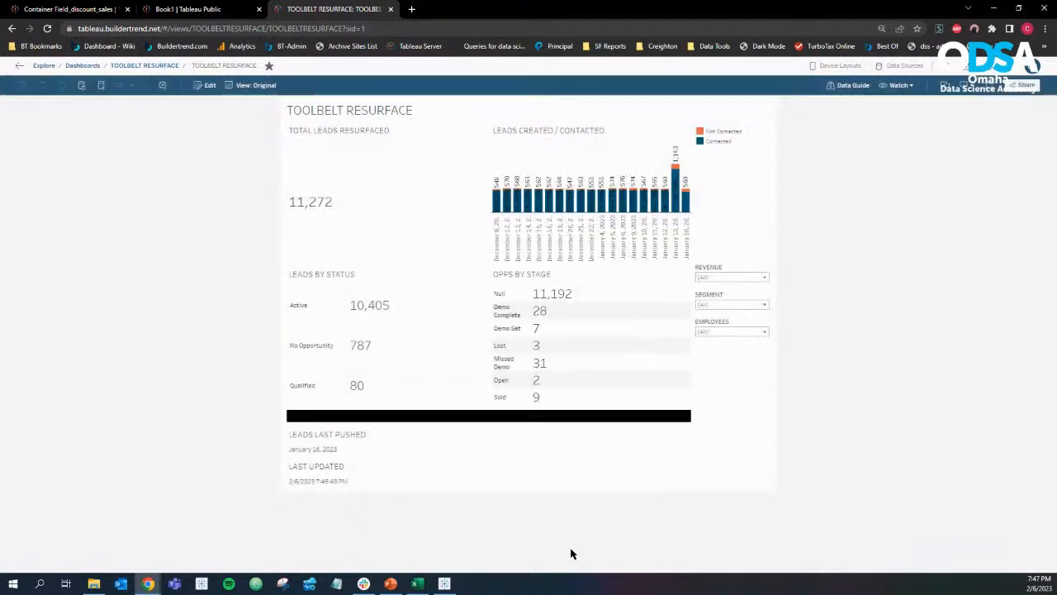
Go back through the TOOLBELT RESURFACE workbook to the Dashboards project and review its workbooks.
click(161, 70)
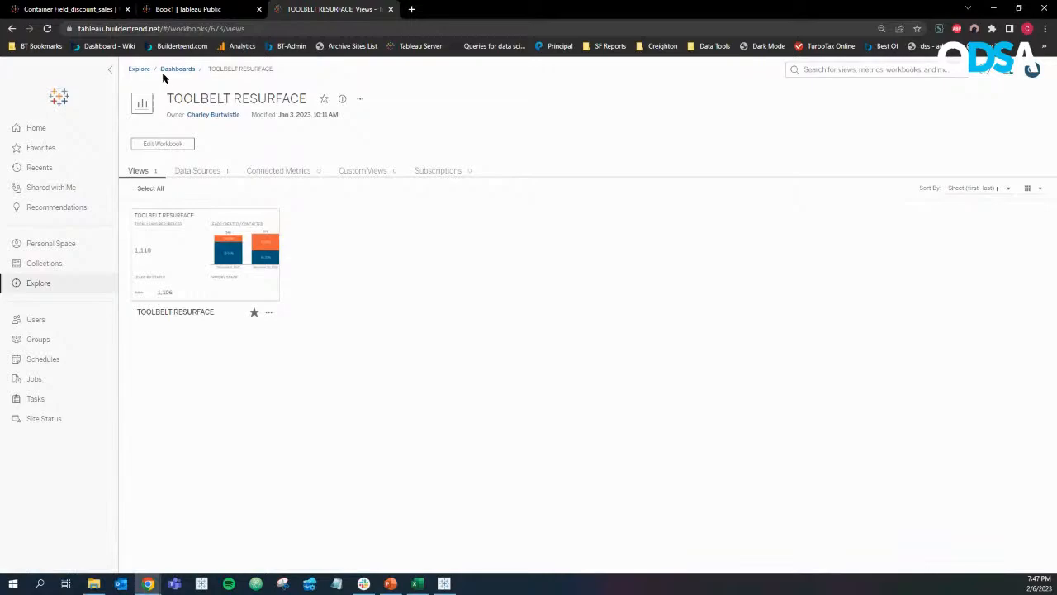
click(171, 71)
scroll(488, 402, down, 15)
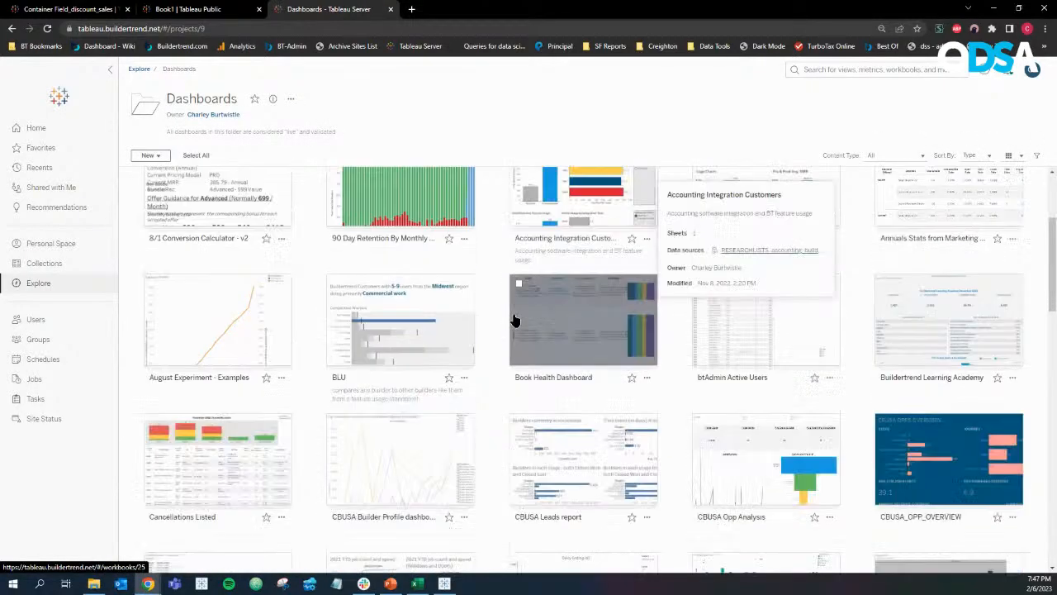
scroll(514, 318, up, 15)
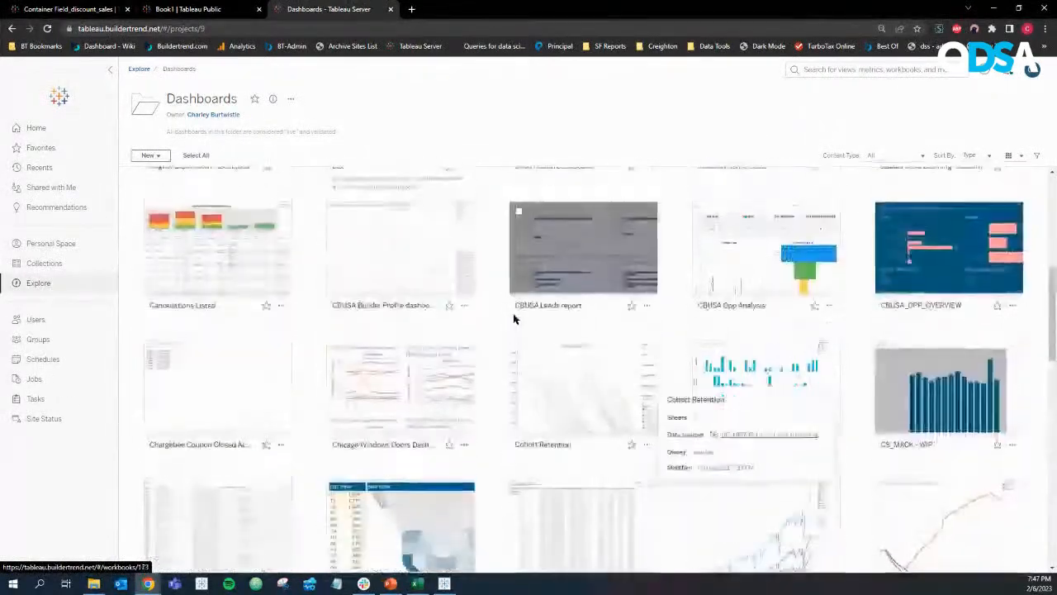
Return to the Tableau Server home page, close its tab, and switch back to the Book1 workbook in Tableau Public.
click(37, 128)
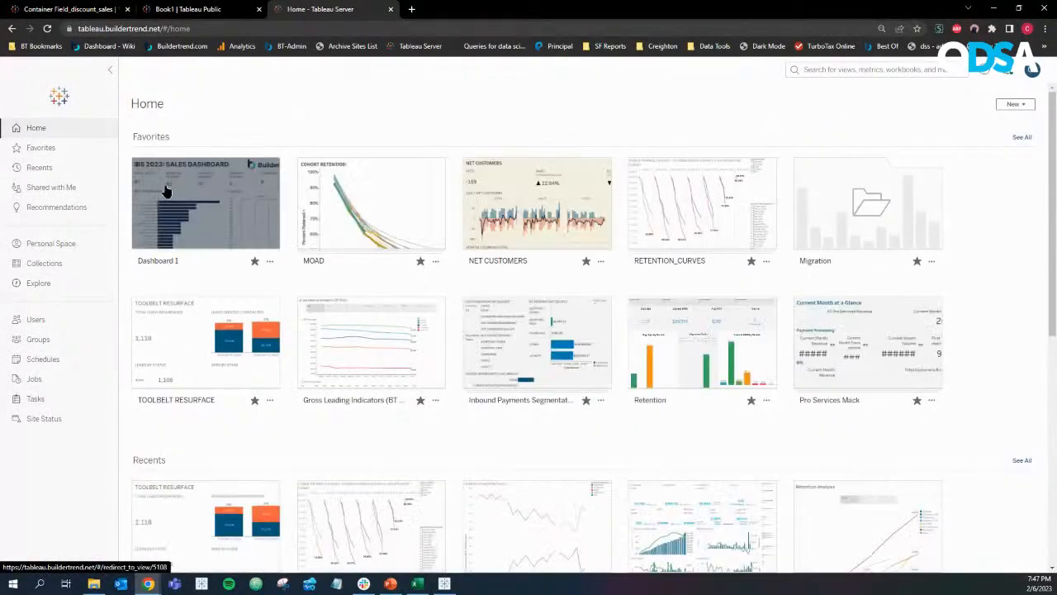
mouse_move(556, 205)
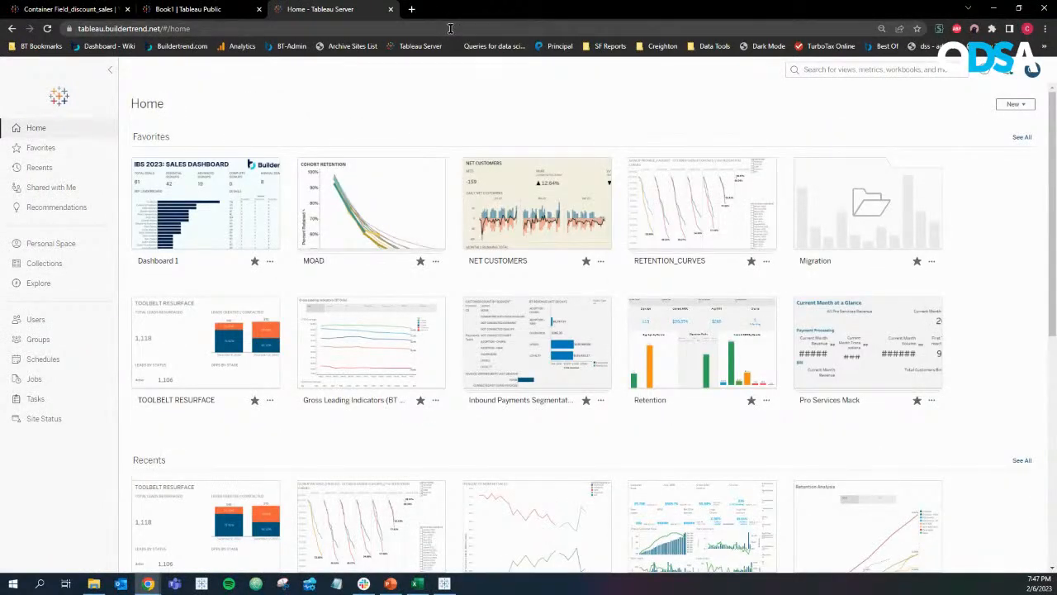
click(390, 9)
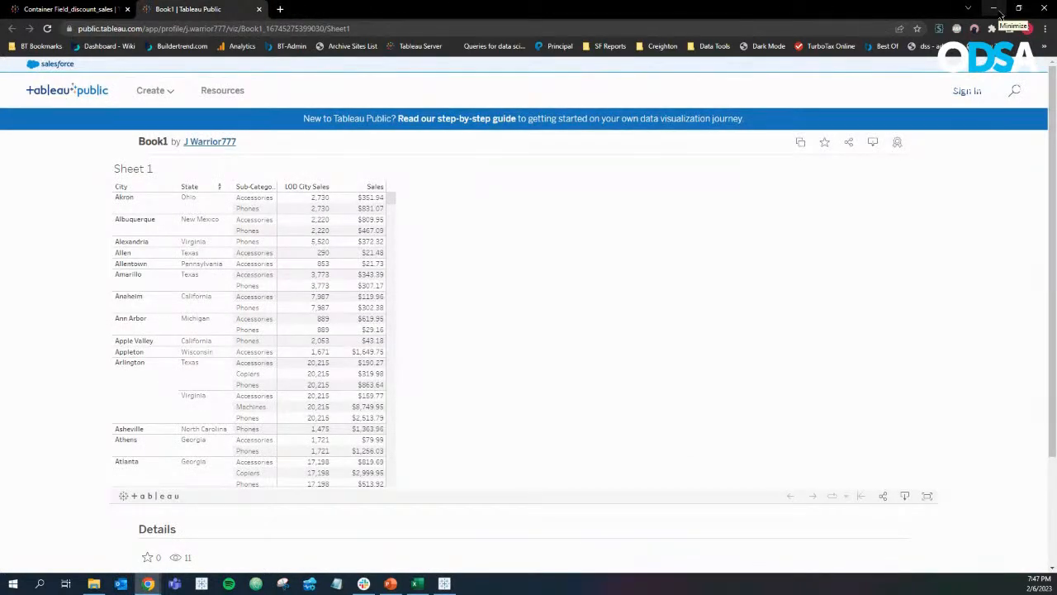
click(995, 10)
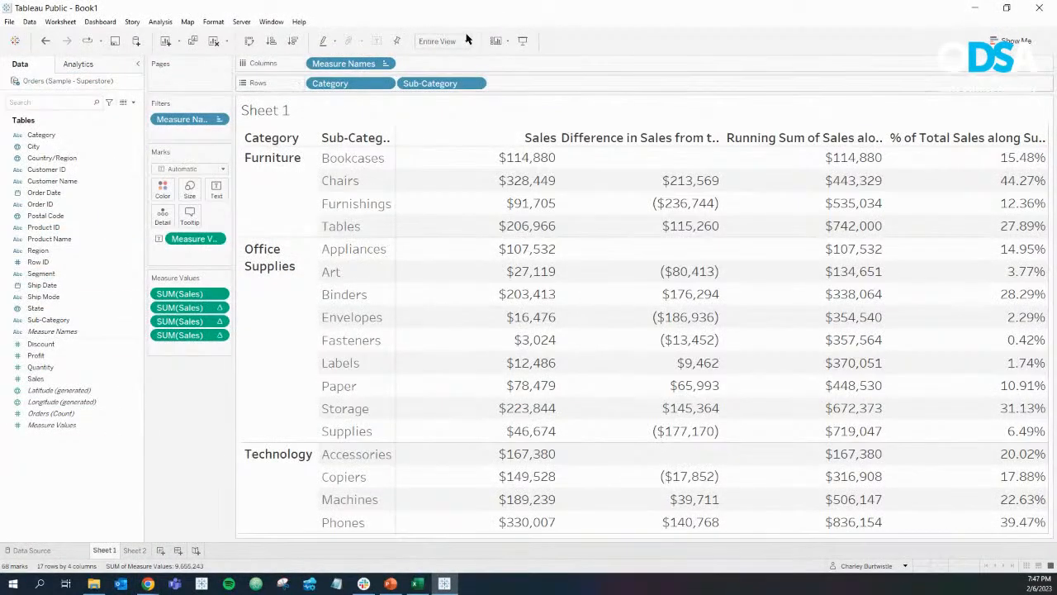
Reduce the default worksheet font size for the sales table on Sheet 1.
right_click(509, 164)
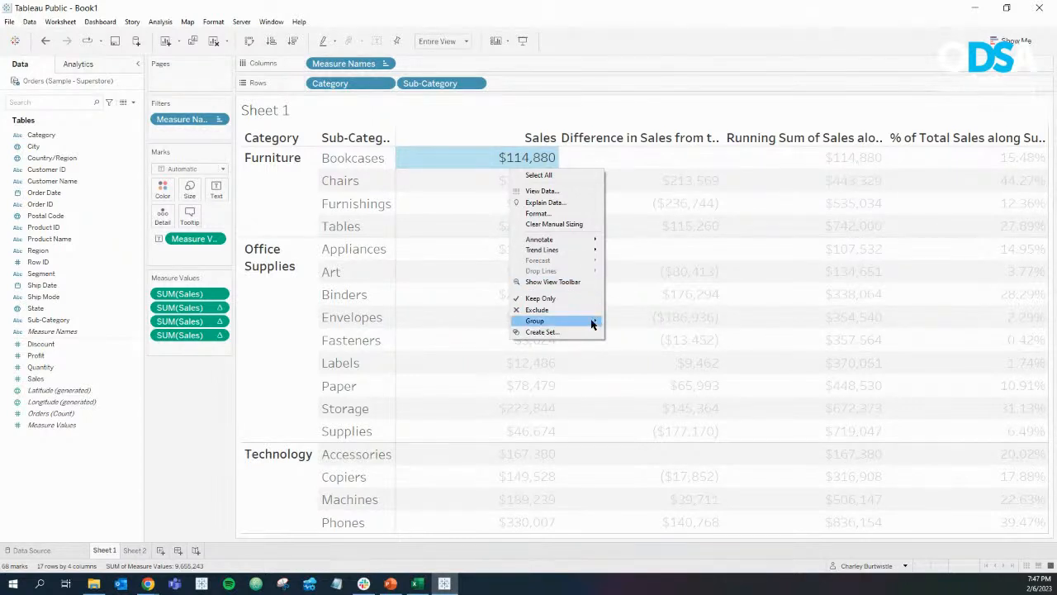
click(589, 224)
right_click(515, 159)
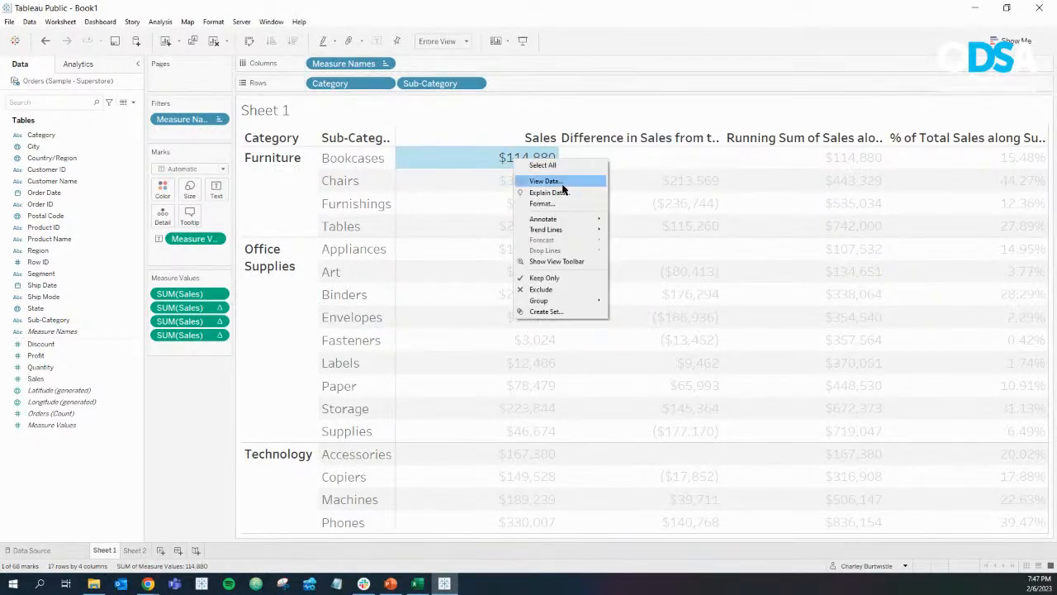
click(562, 203)
click(97, 138)
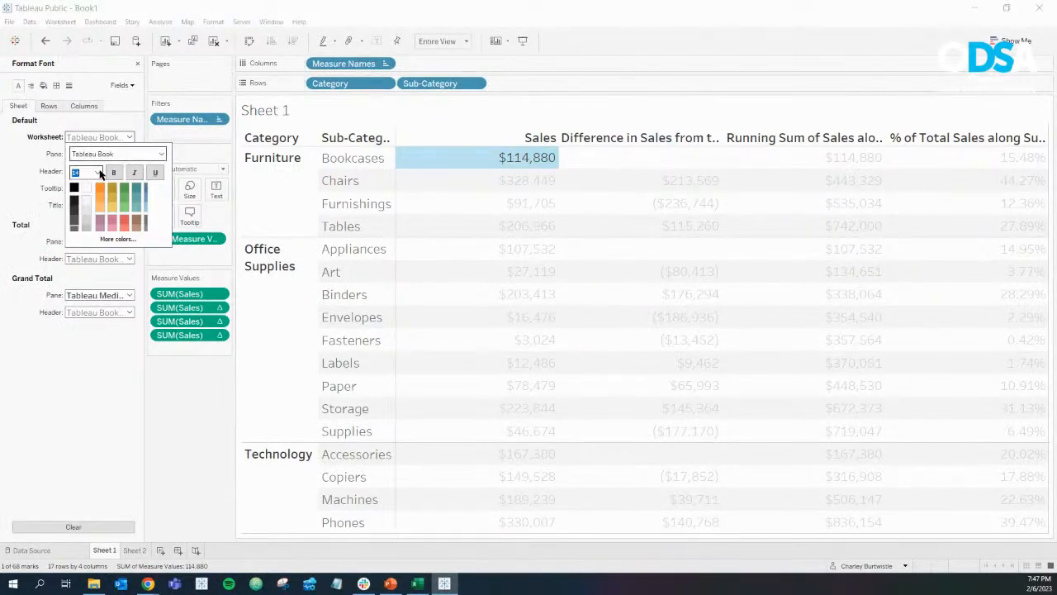
click(98, 171)
click(86, 189)
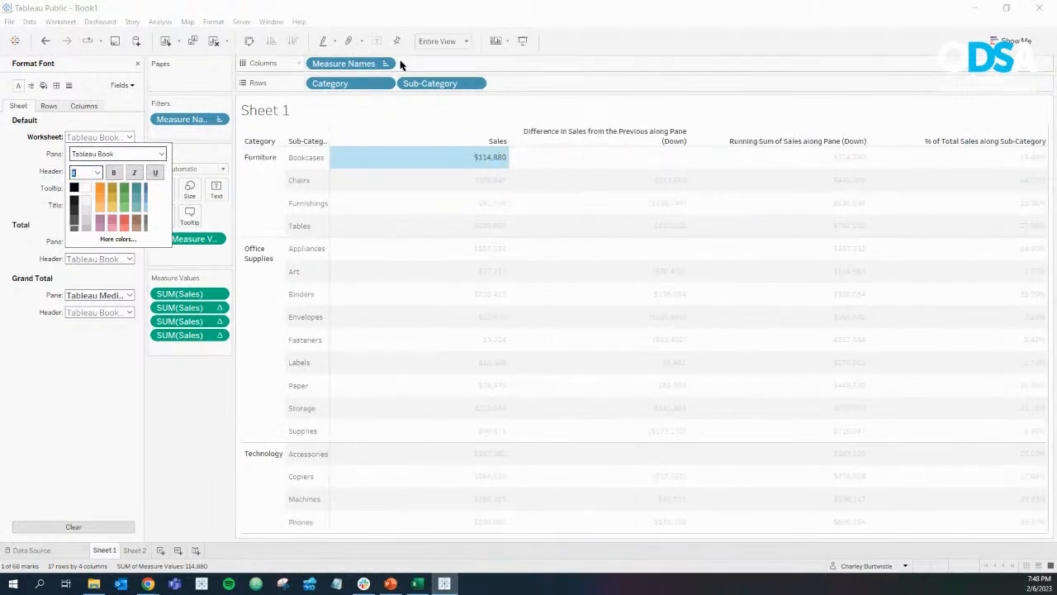
Set the sheet's view fit to Standard and close the font formatting options.
click(465, 41)
click(452, 56)
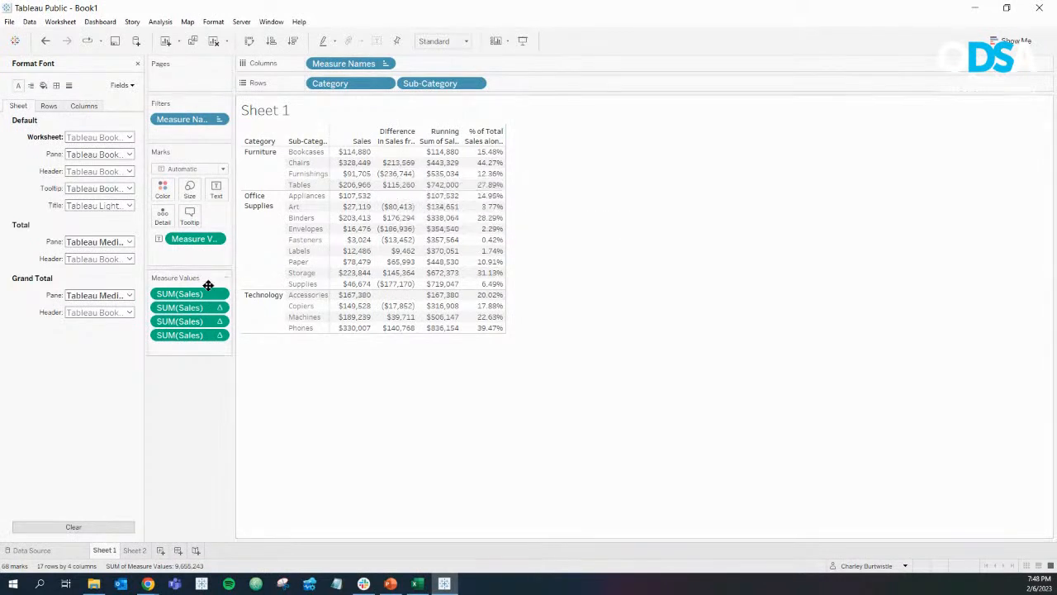
click(138, 65)
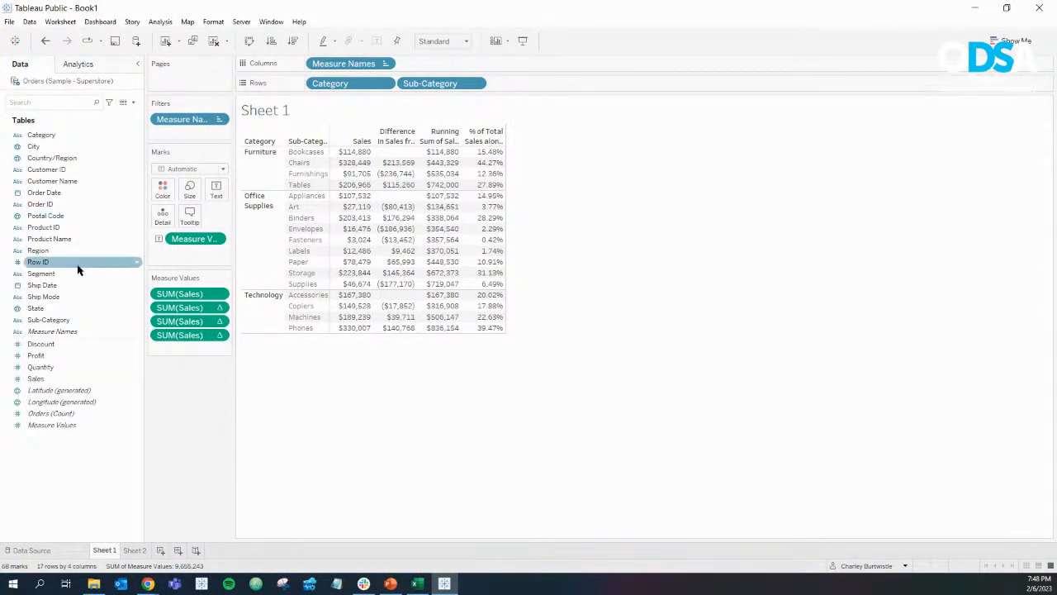
Apply a Percent Difference quick table calculation to the plain Sales measure, and add an uncalculated Sales measure back as the first value.
click(219, 293)
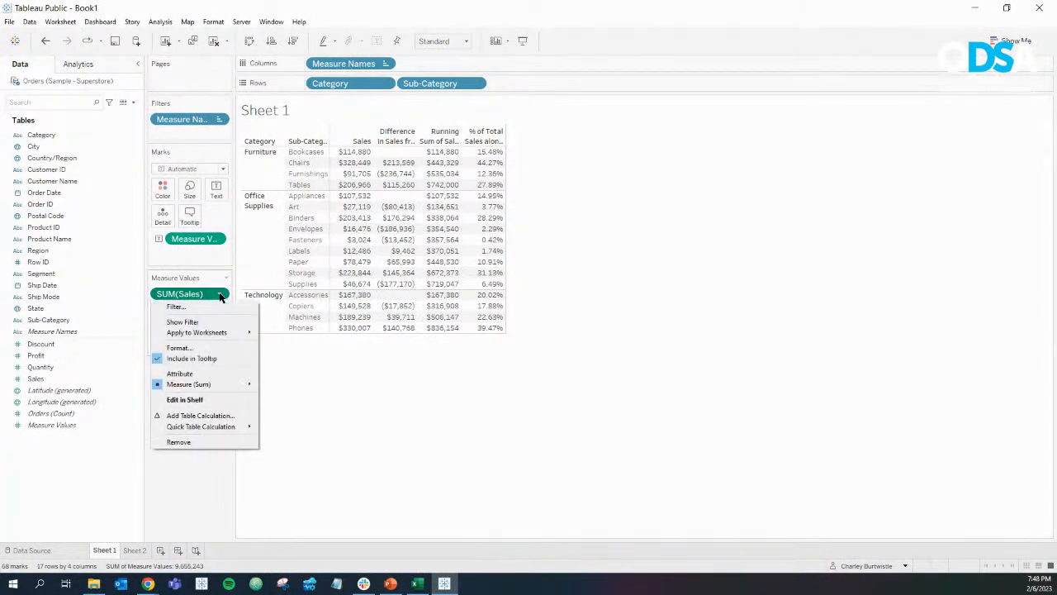
mouse_move(221, 428)
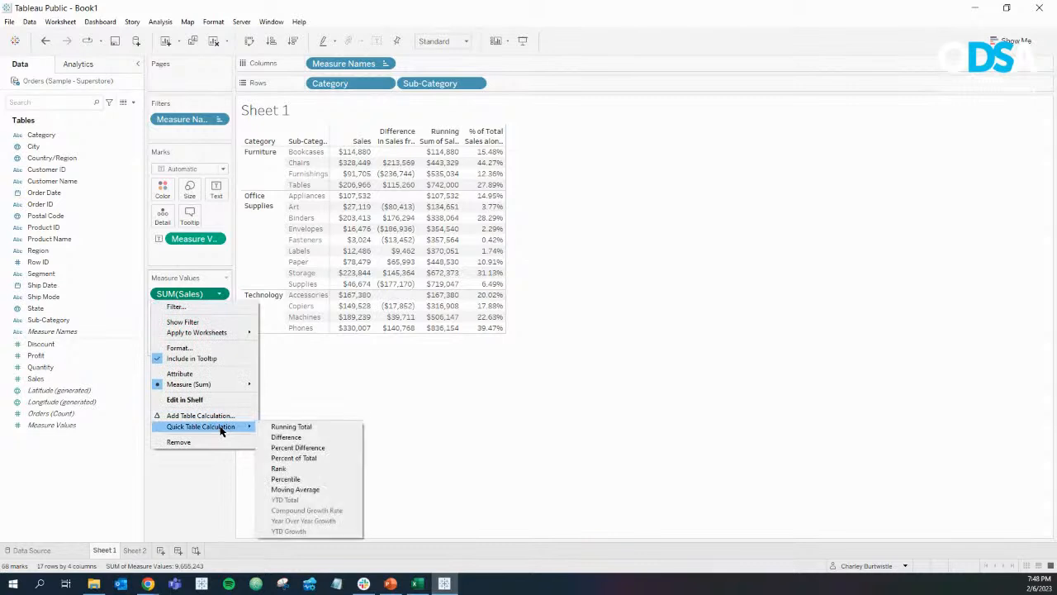
click(316, 450)
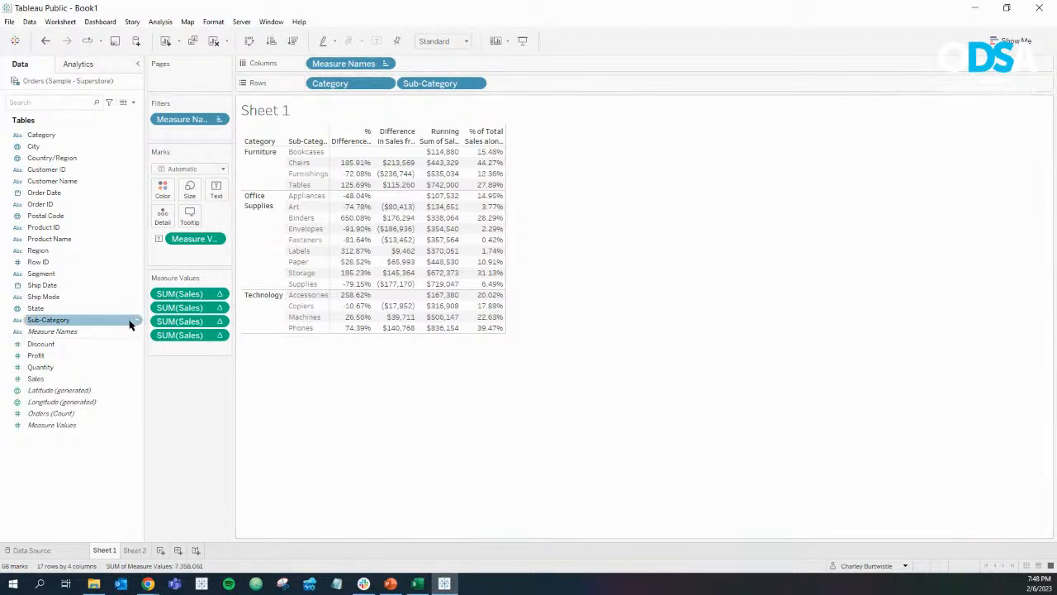
drag(169, 307, 174, 285)
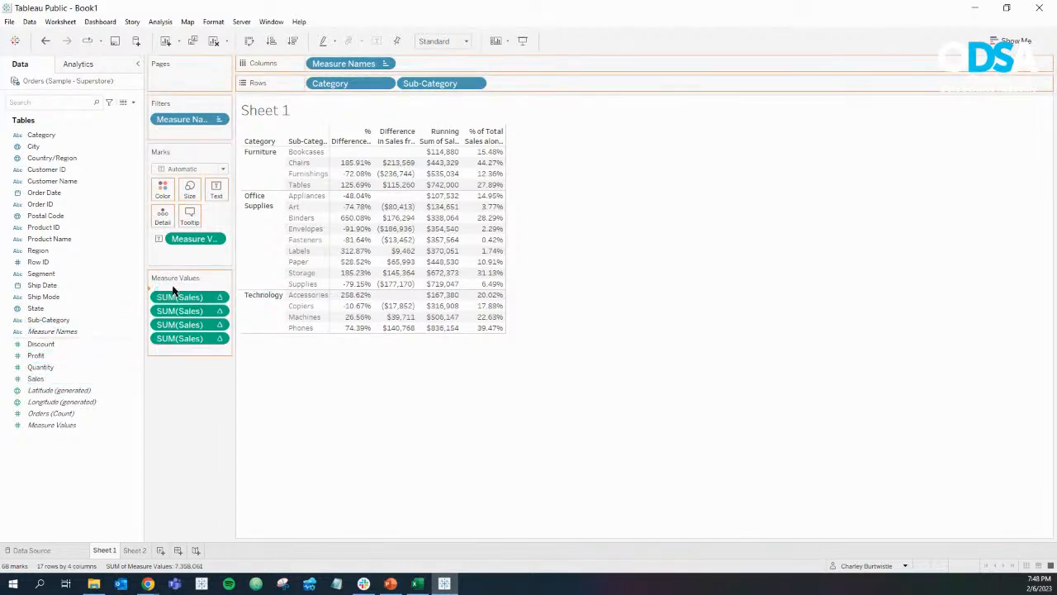
Open the table calculation options of the percent difference Sales measure.
click(219, 308)
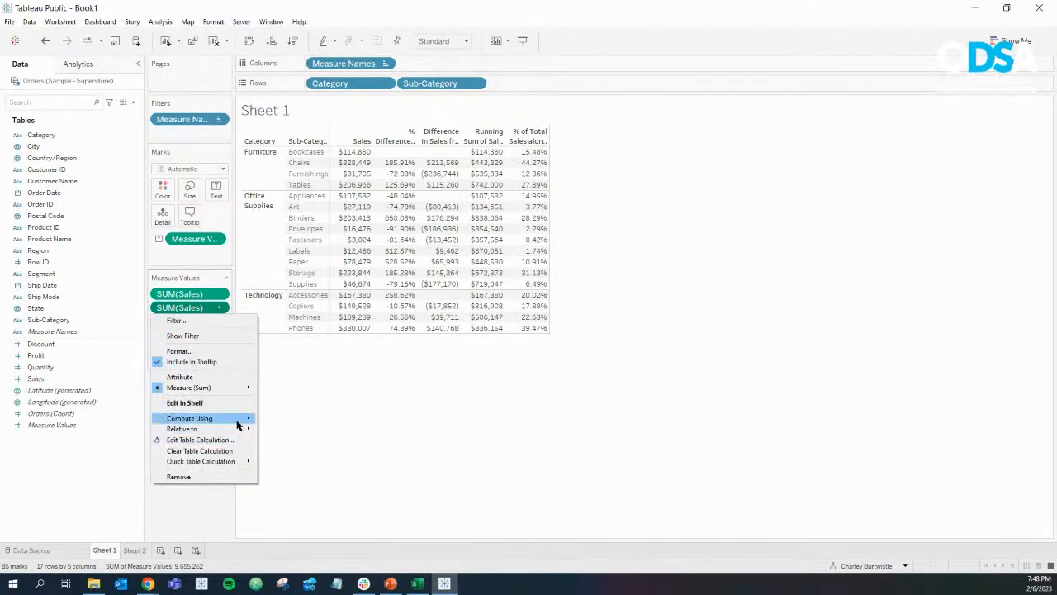
Compute the percent difference of Sales down each pane so that it restarts within every category.
mouse_move(238, 425)
click(279, 429)
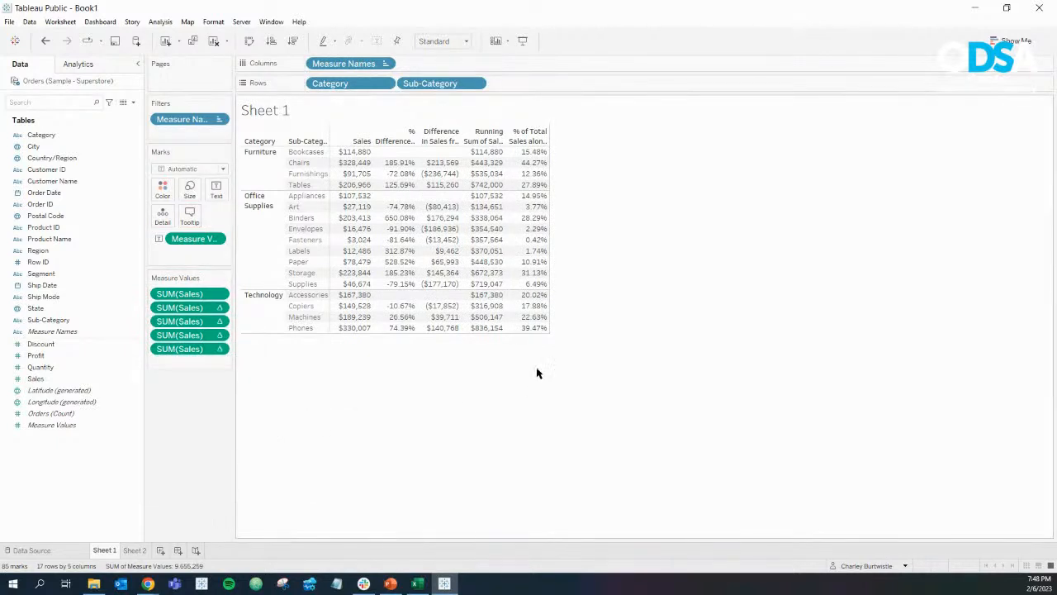
mouse_move(440, 176)
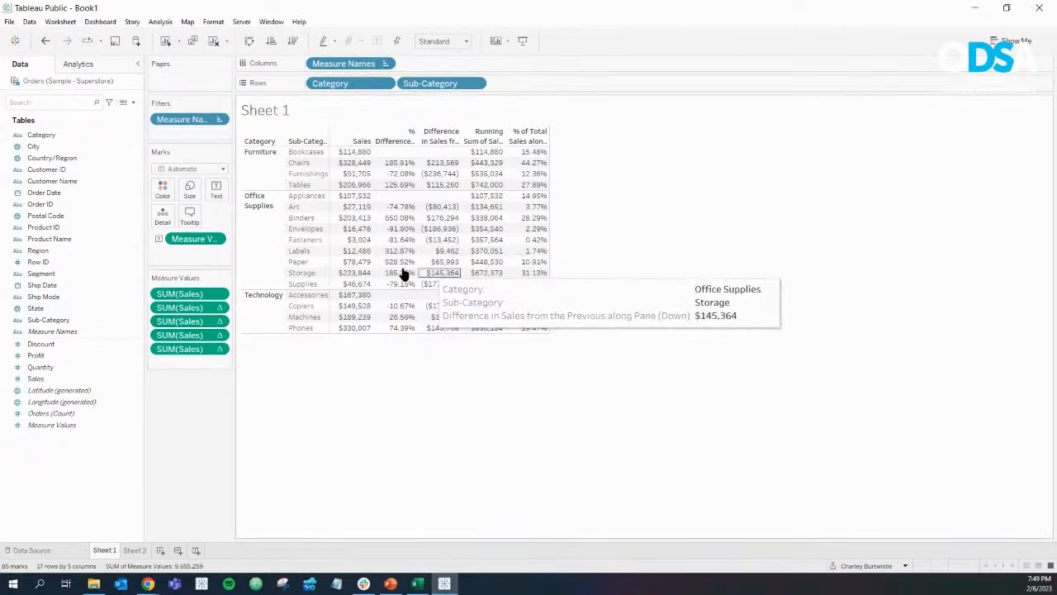
click(221, 309)
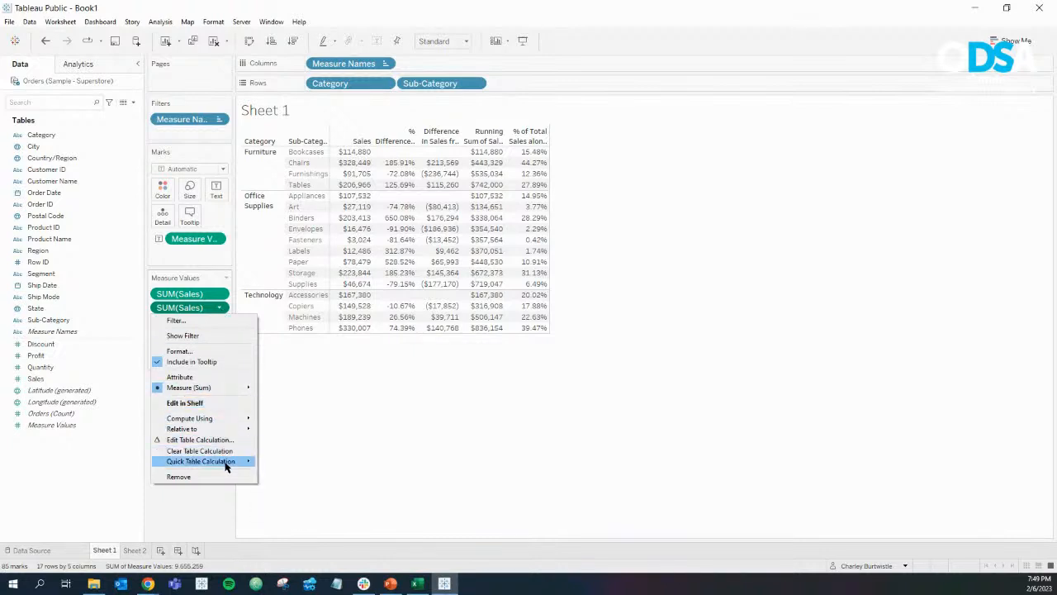
mouse_move(226, 464)
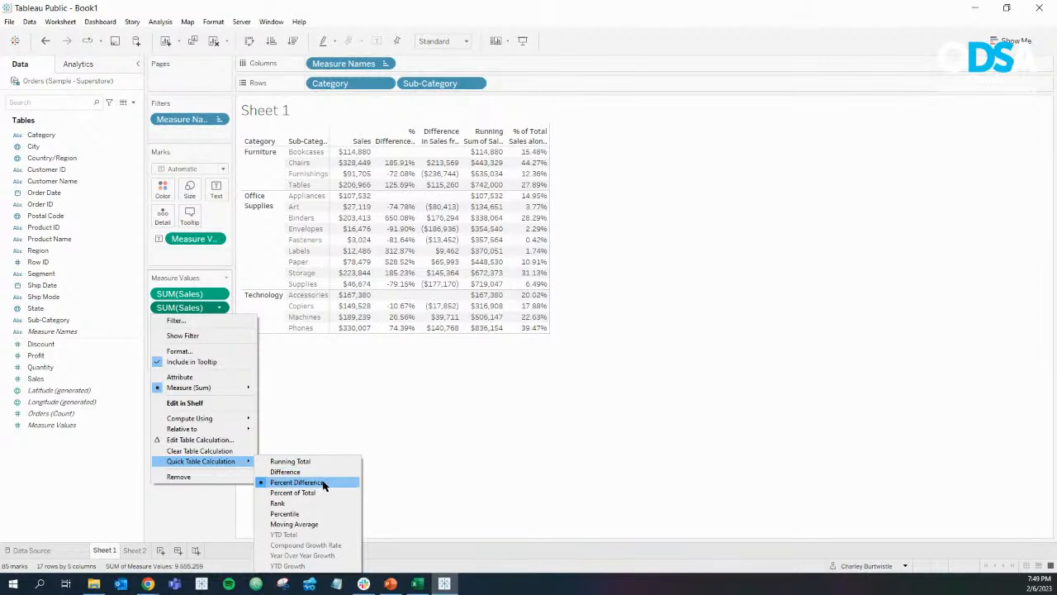
click(534, 441)
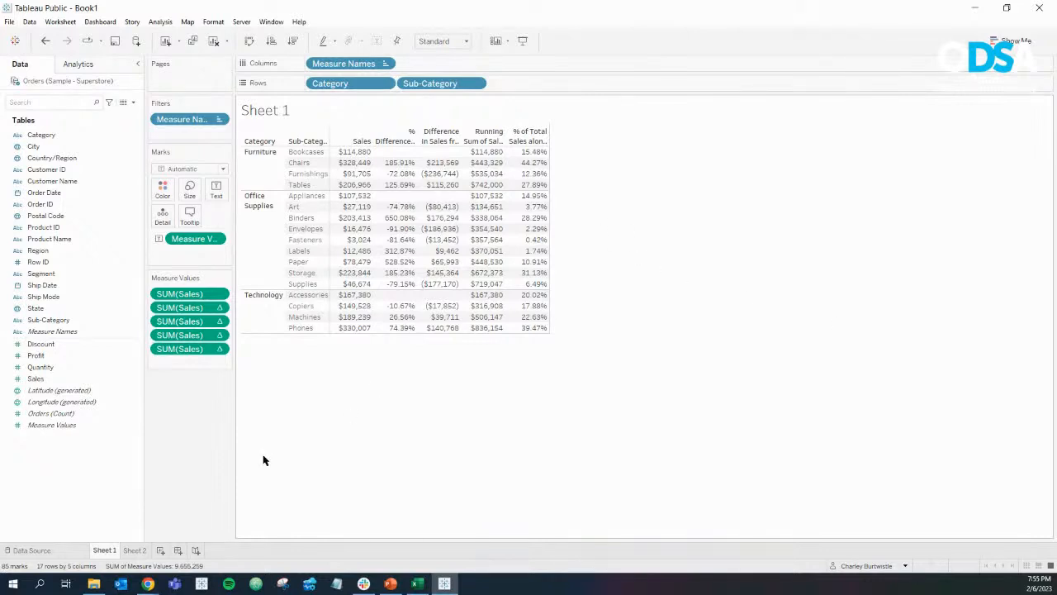
mouse_move(403, 177)
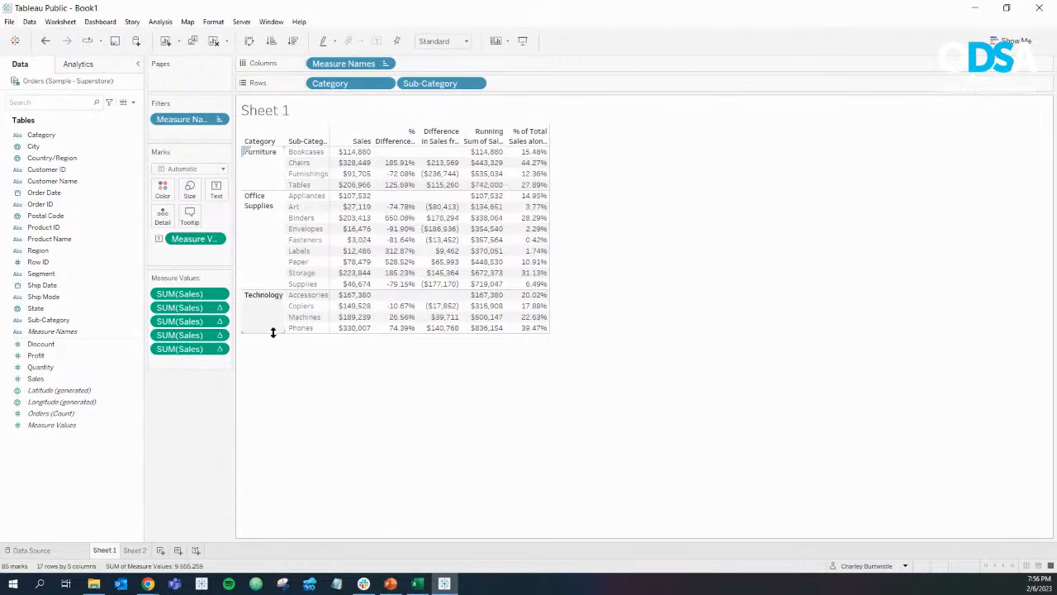
On Sheet 2, replace the running sum with plain Sales on rows and move Category from color to rows for separate monthly line charts.
click(135, 552)
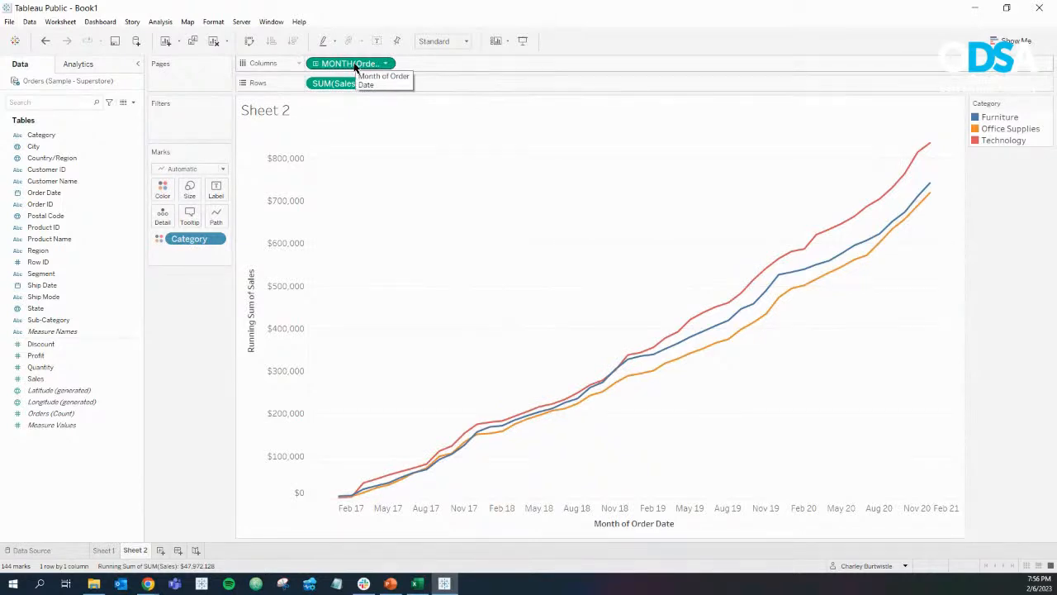
drag(355, 67, 186, 346)
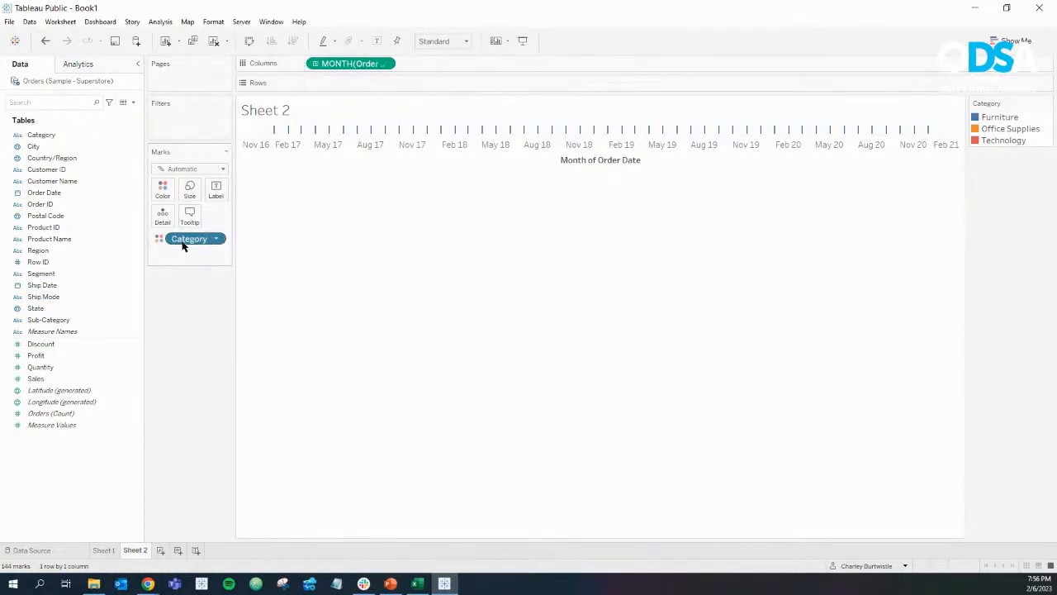
drag(183, 244, 344, 90)
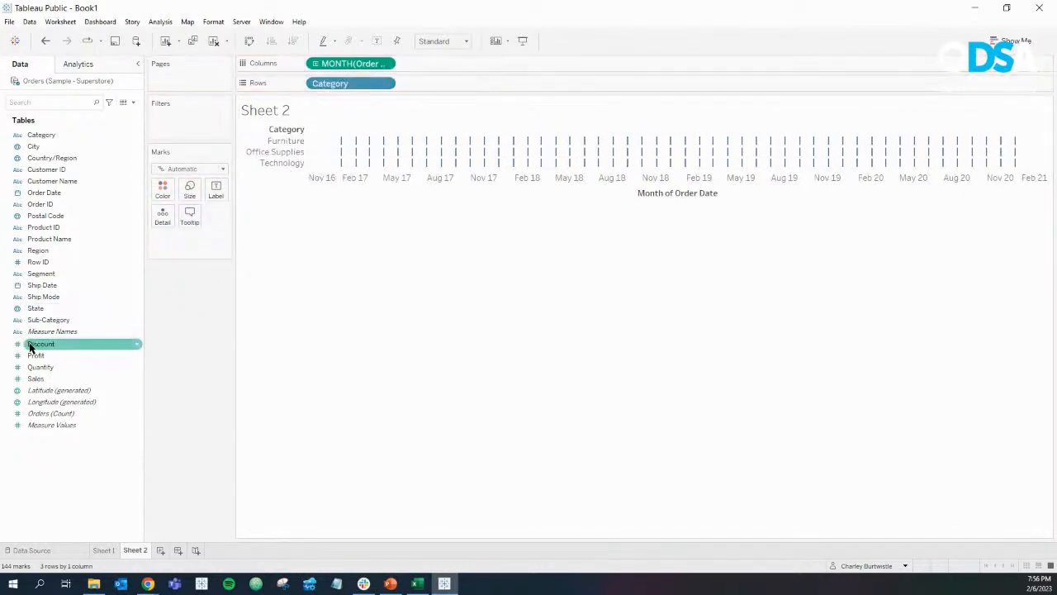
drag(50, 377, 442, 82)
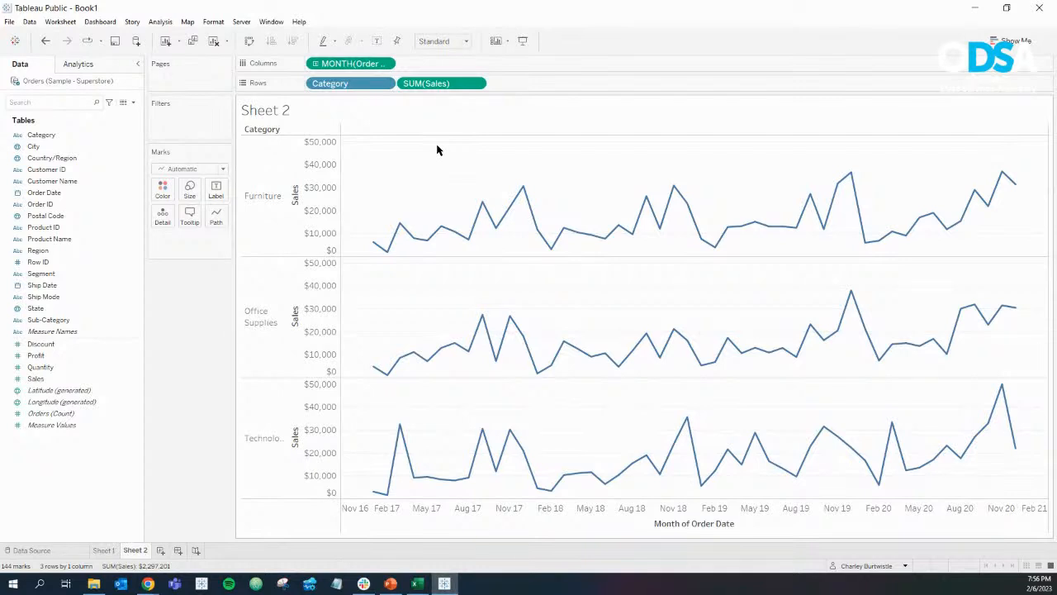
Reset the chart's tooltip to its default content, replacing the outdated text with the missing field.
mouse_move(494, 226)
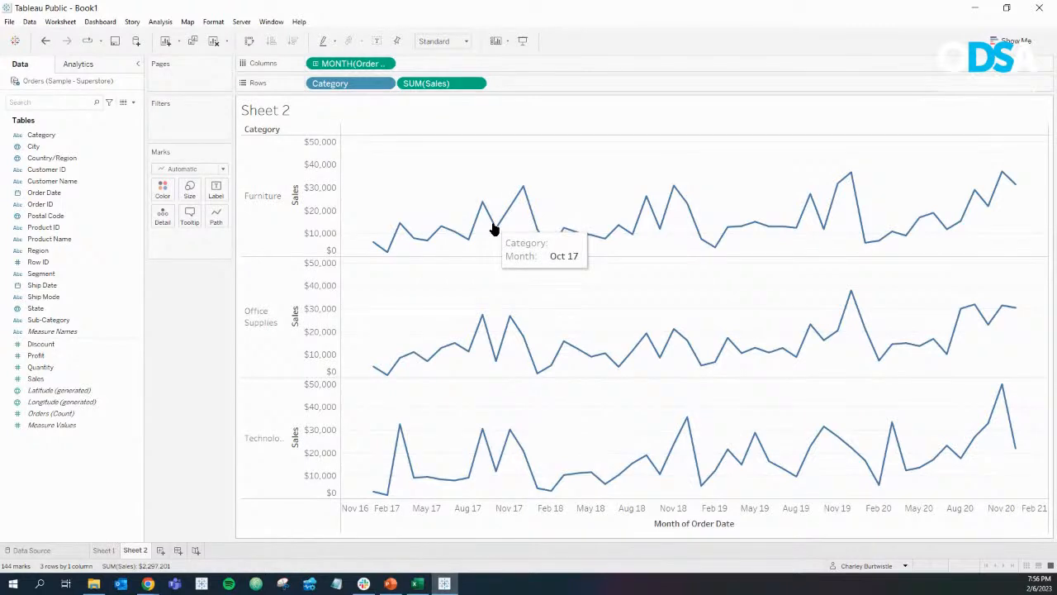
click(189, 213)
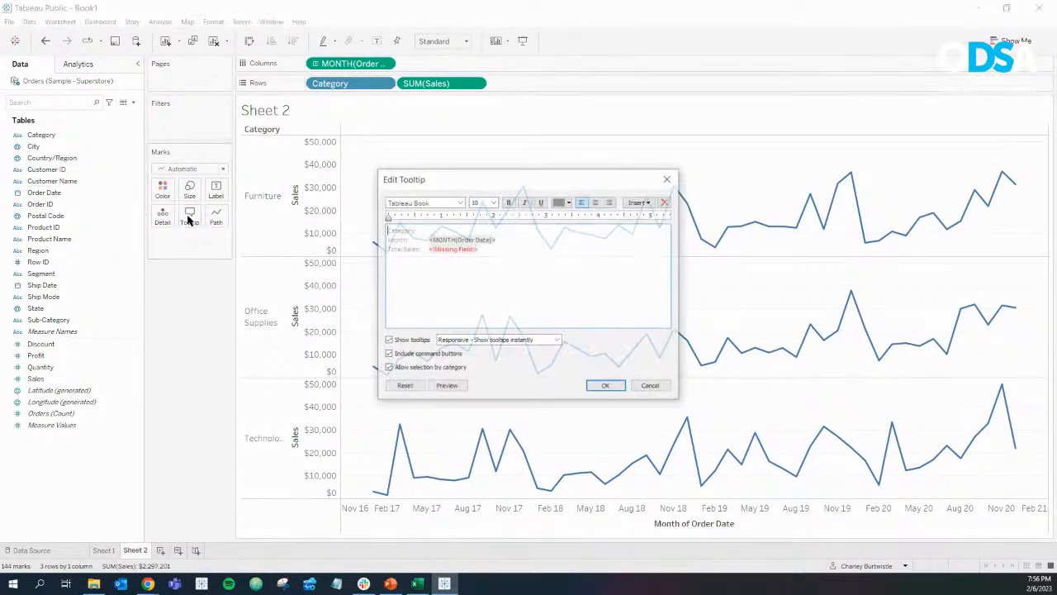
click(415, 386)
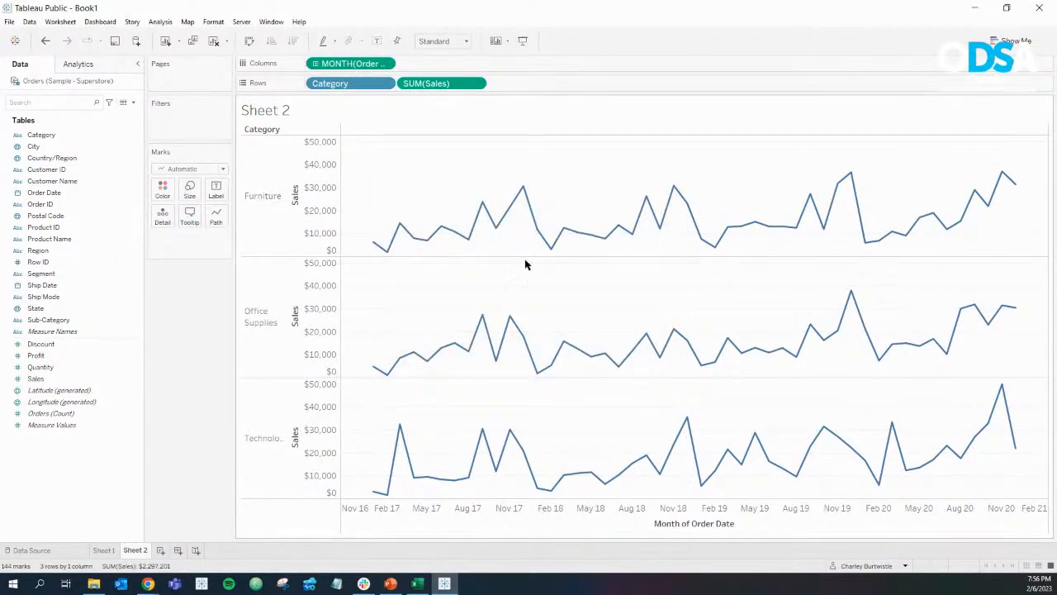
mouse_move(489, 232)
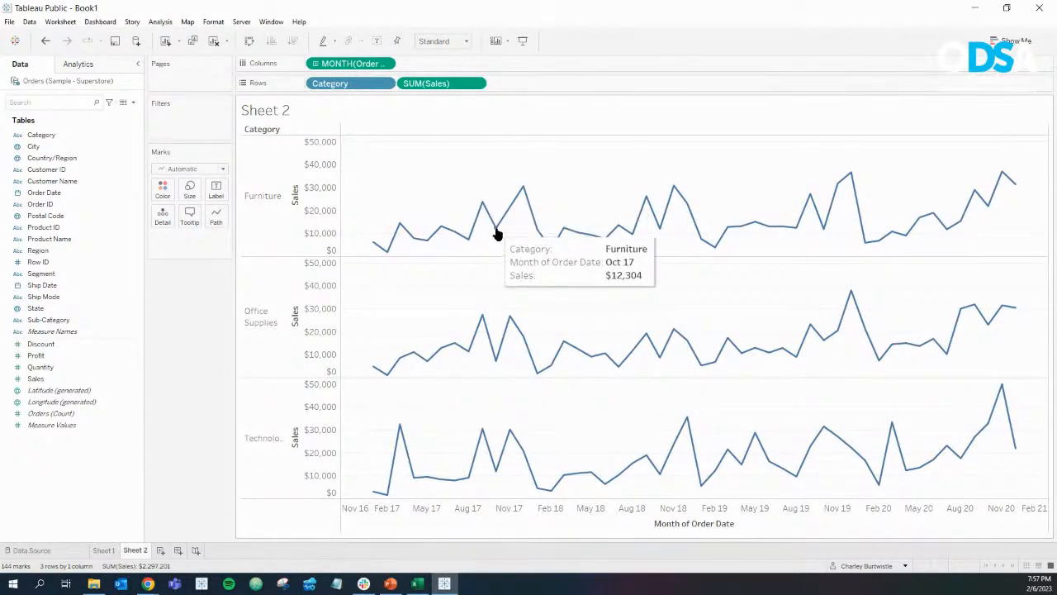
Apply the Percent Difference quick table calculation to Sales on rows and check its Compute Using options.
click(477, 85)
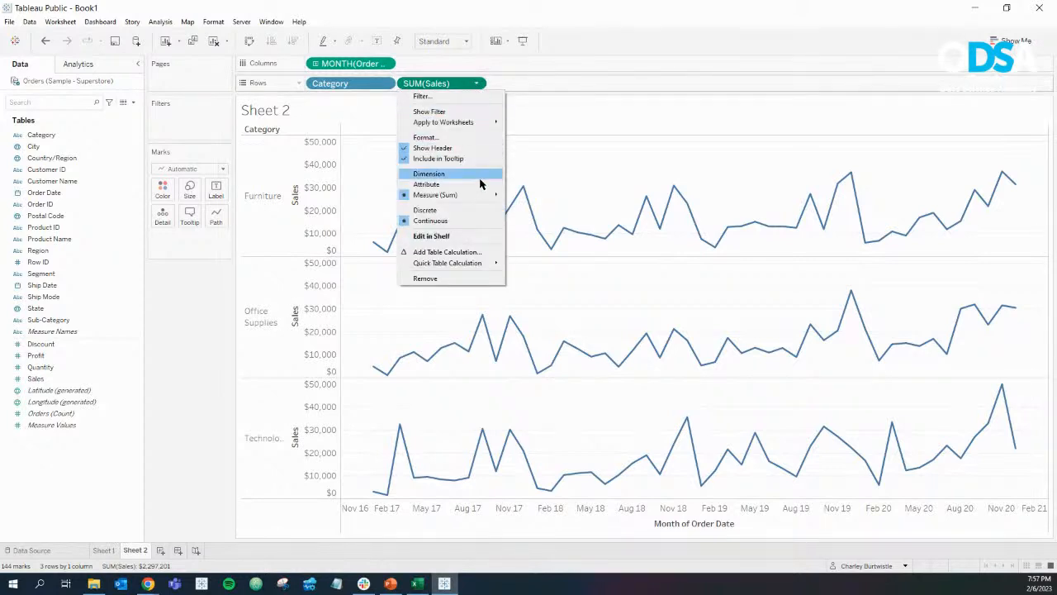
mouse_move(479, 264)
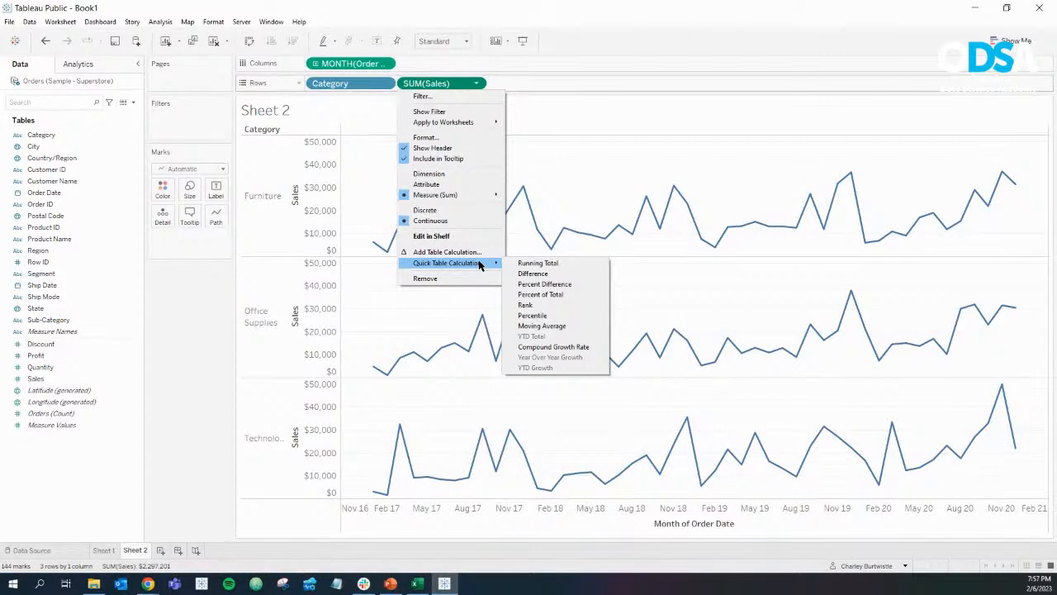
click(540, 284)
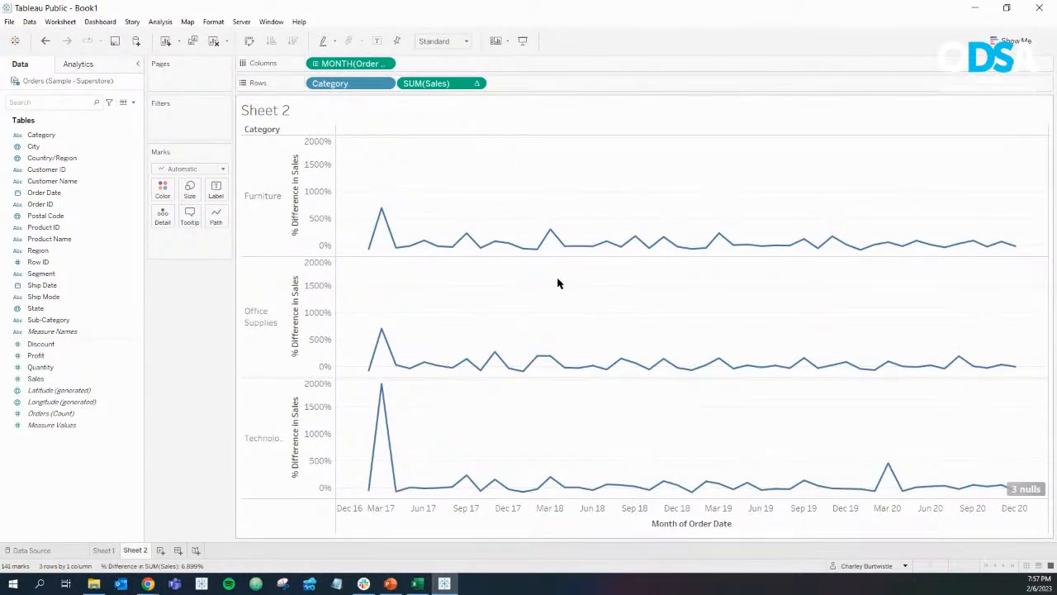
mouse_move(404, 252)
click(476, 84)
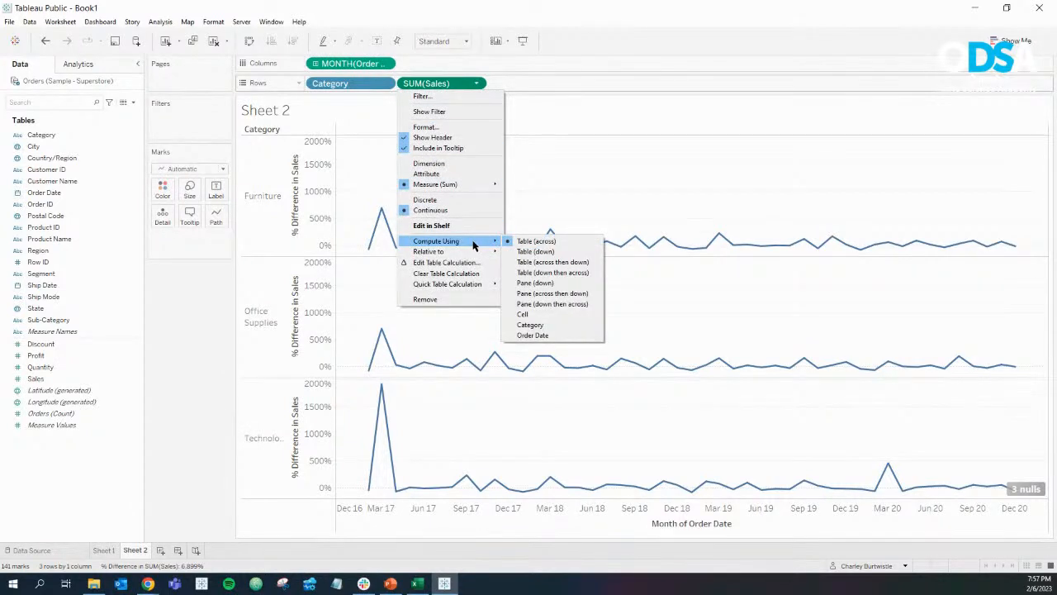
click(543, 190)
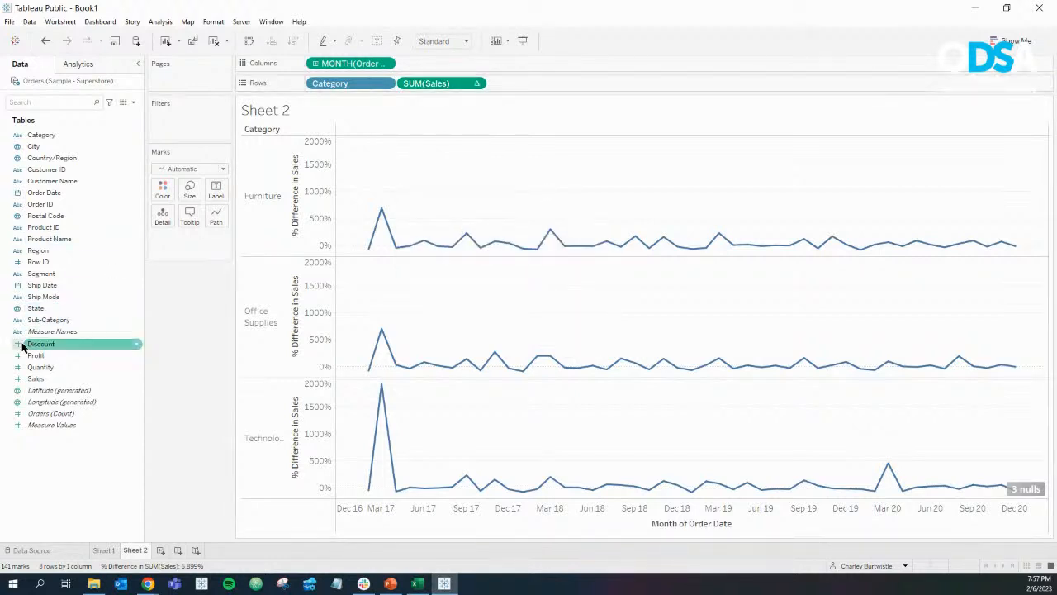
Add Sales to the marks as detail.
drag(36, 379, 162, 223)
mouse_move(398, 253)
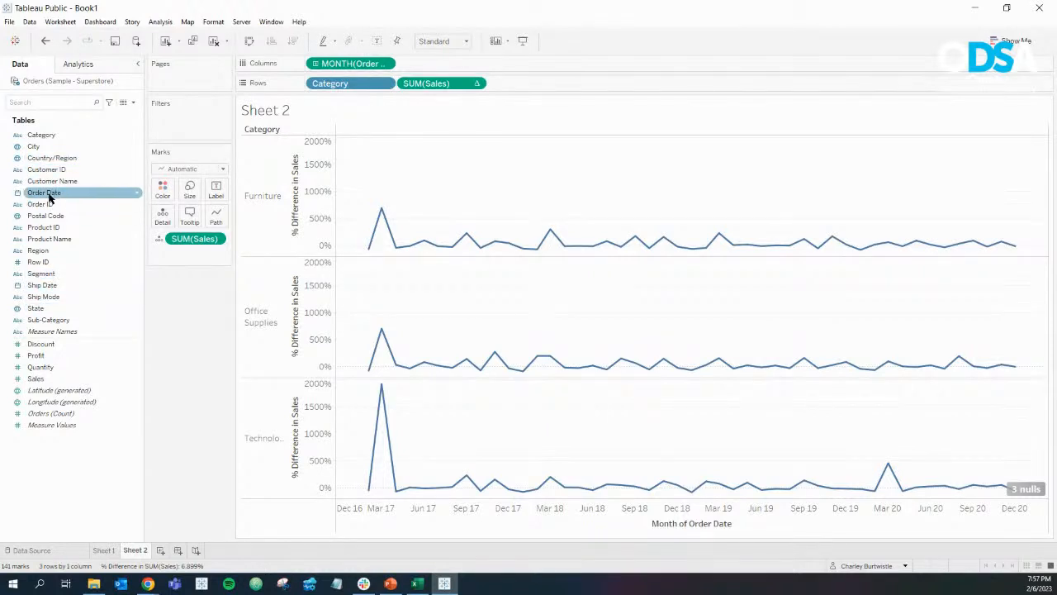
Filter the sheet by the year of Order Date, keeping only 2020.
drag(50, 195, 162, 124)
click(482, 204)
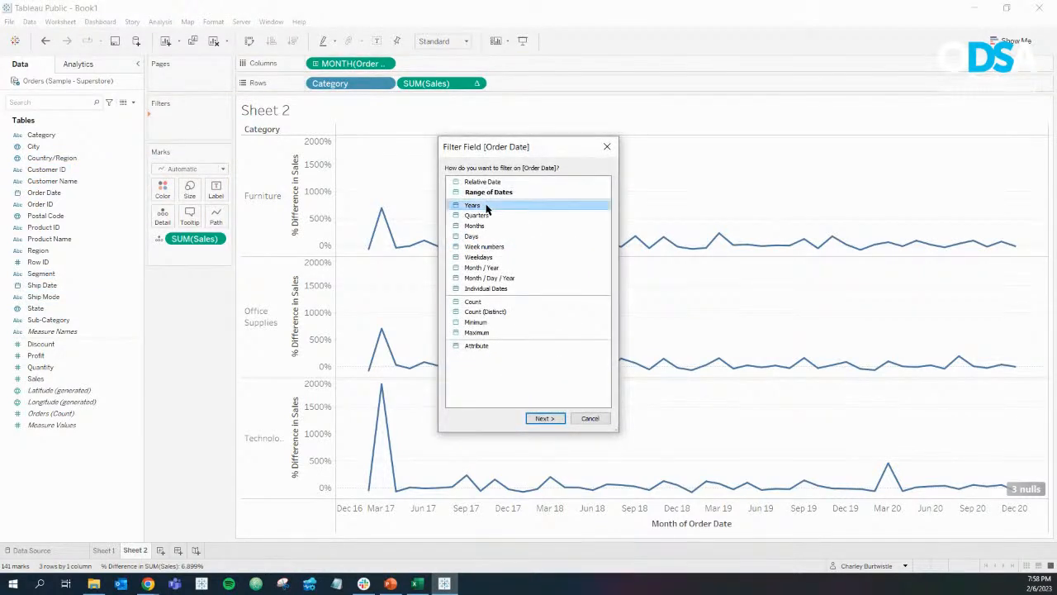
click(543, 419)
click(413, 232)
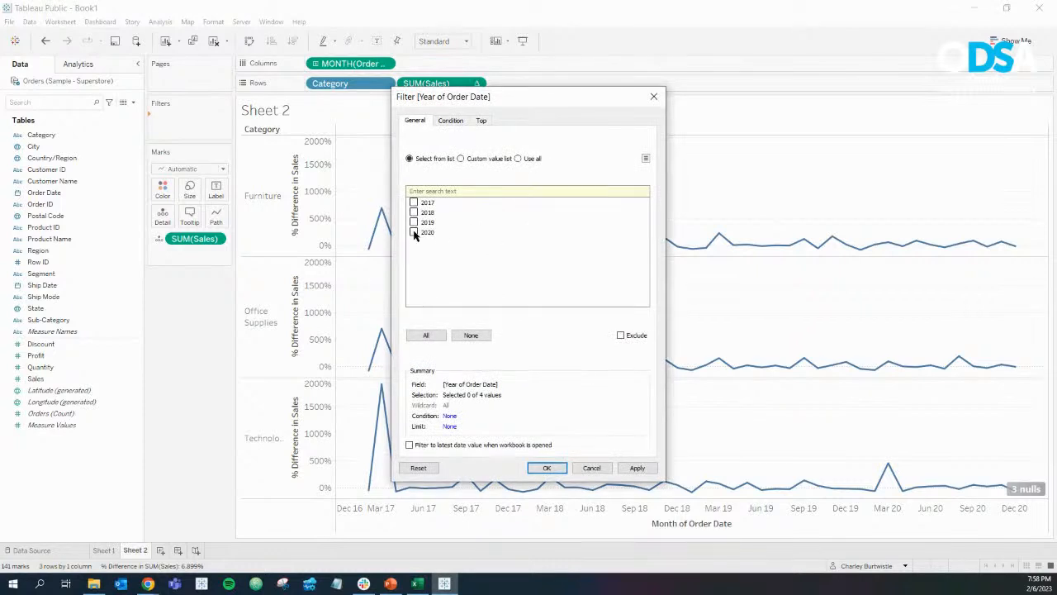
click(544, 467)
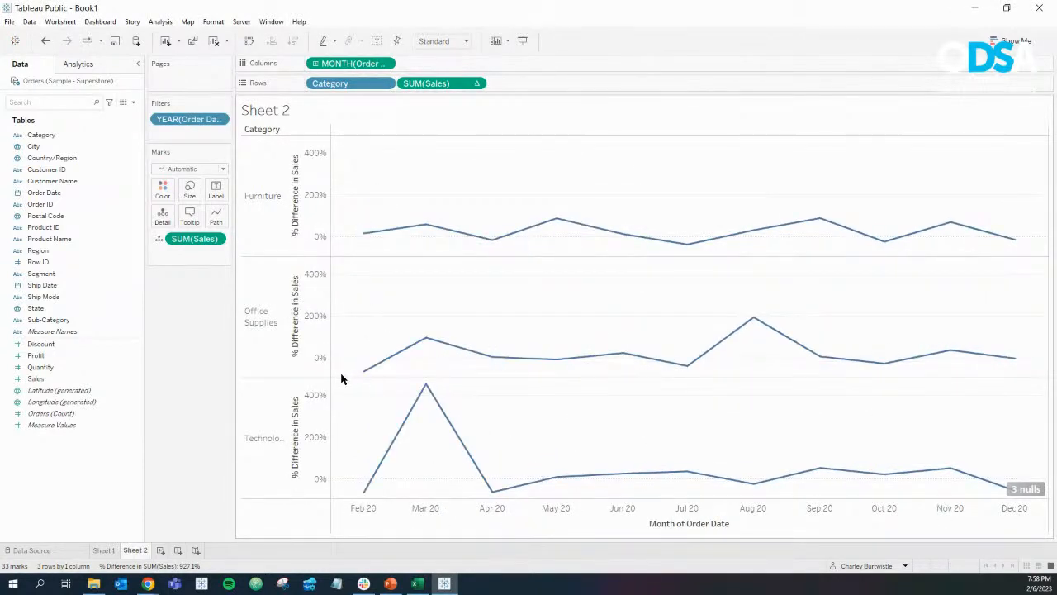
Swap the two Sales measures so plain Sales is on rows and its percent difference is on the marks detail.
mouse_move(436, 346)
mouse_move(485, 364)
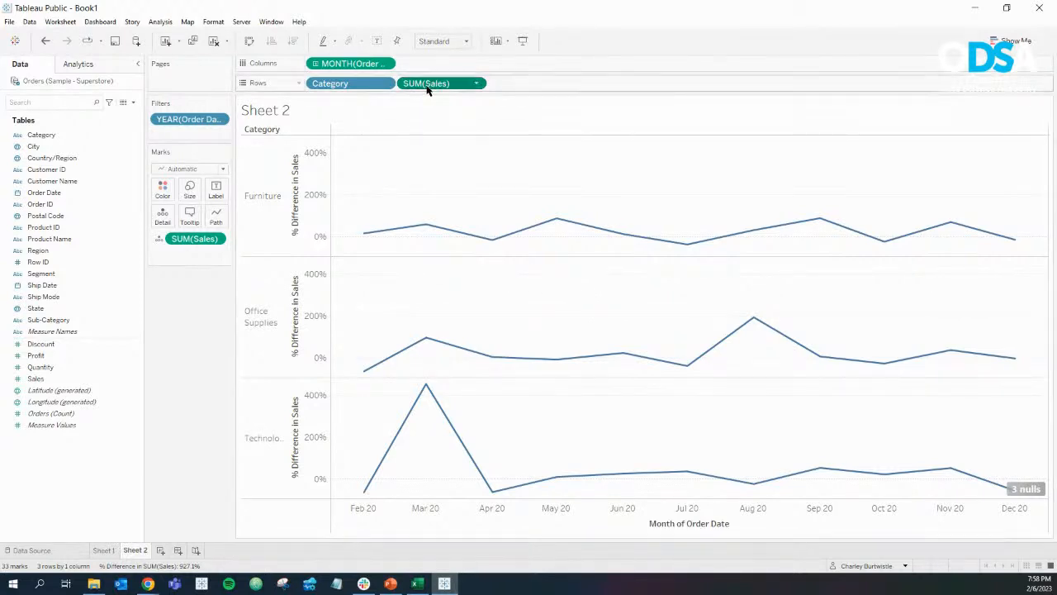
drag(427, 90, 459, 84)
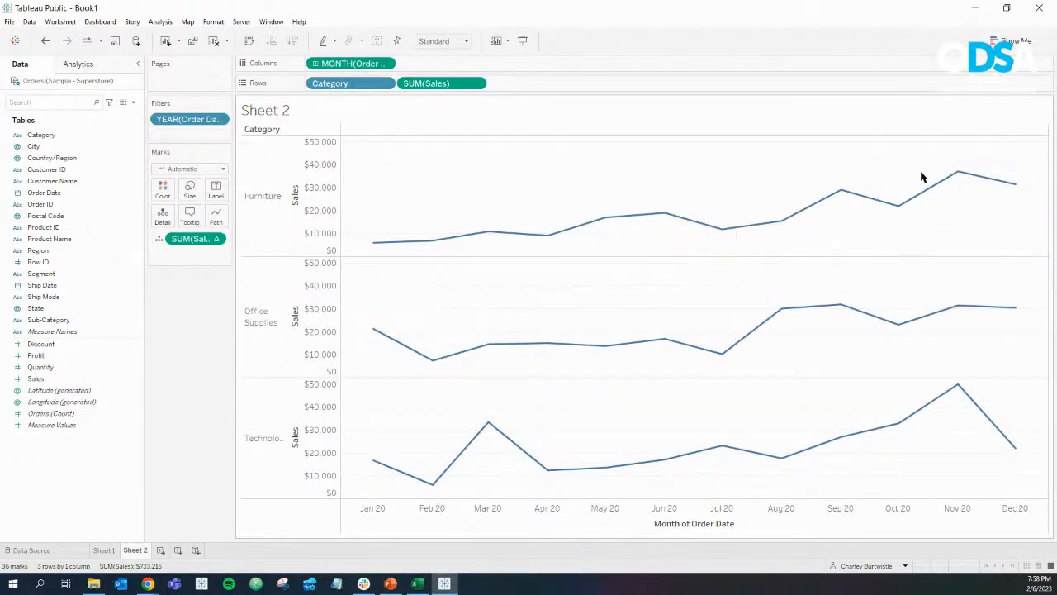
Open the tooltip of the monthly Sales lines for editing.
mouse_move(958, 179)
click(190, 216)
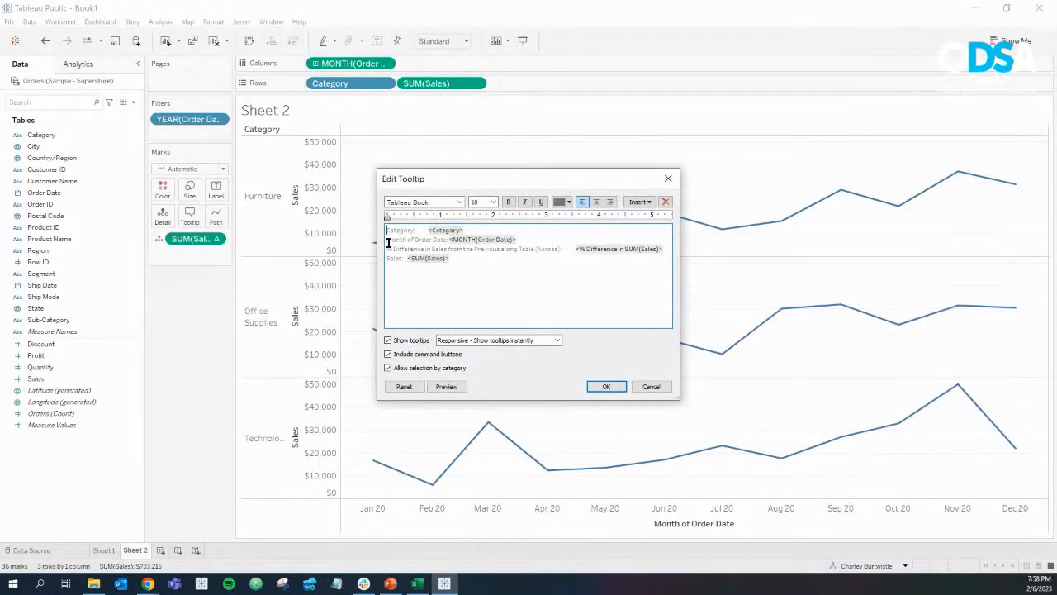
Try relabelling the tooltip's month line as "In" and moving it above the category line.
double_click(450, 238)
key(shift+Home)
text(m)
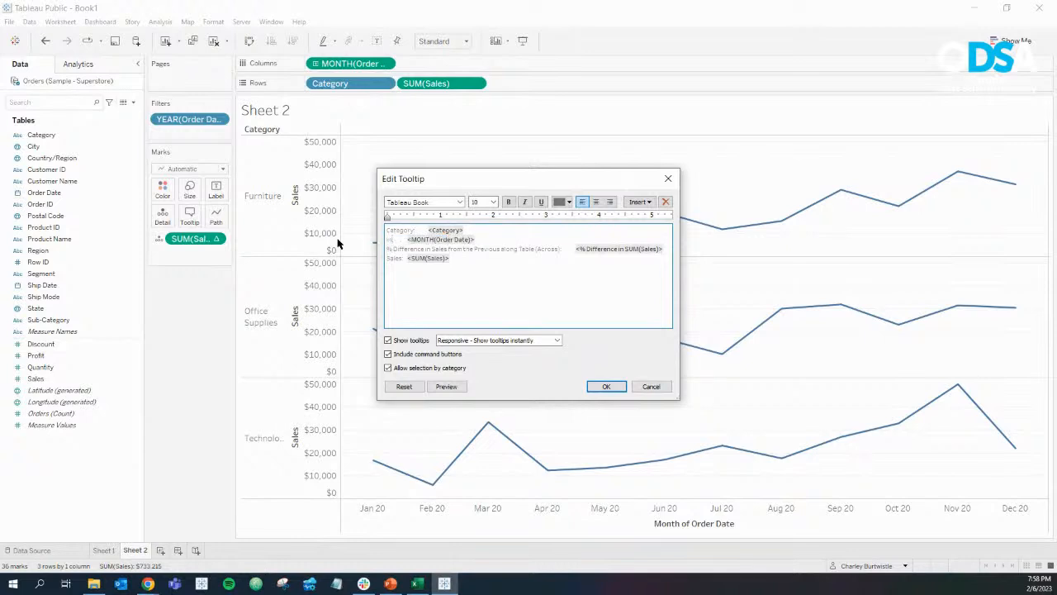
key(BackSpace)
drag(471, 239, 365, 238)
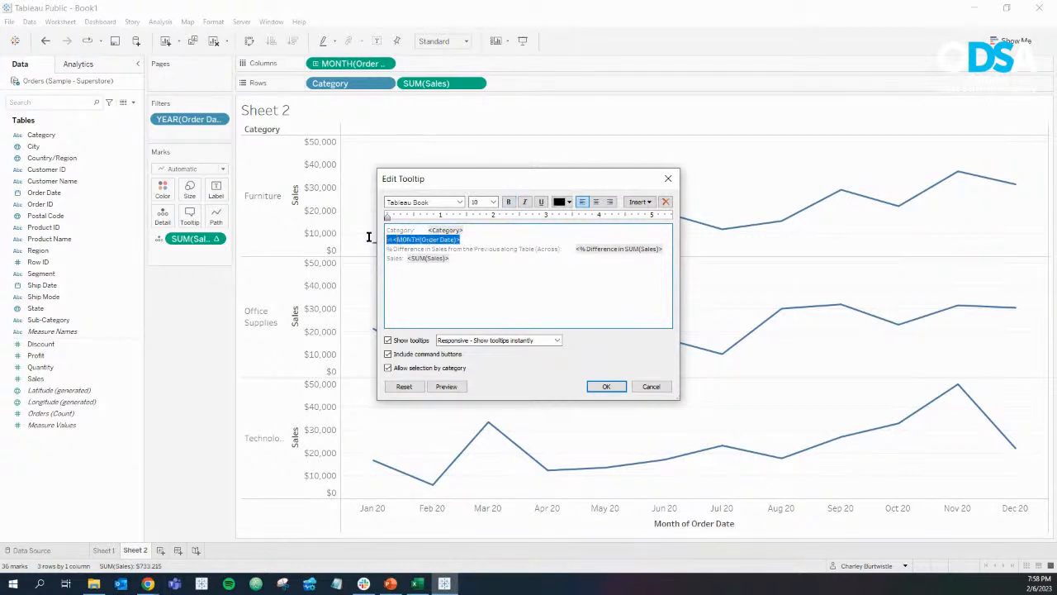
key(ctrl+x)
click(387, 231)
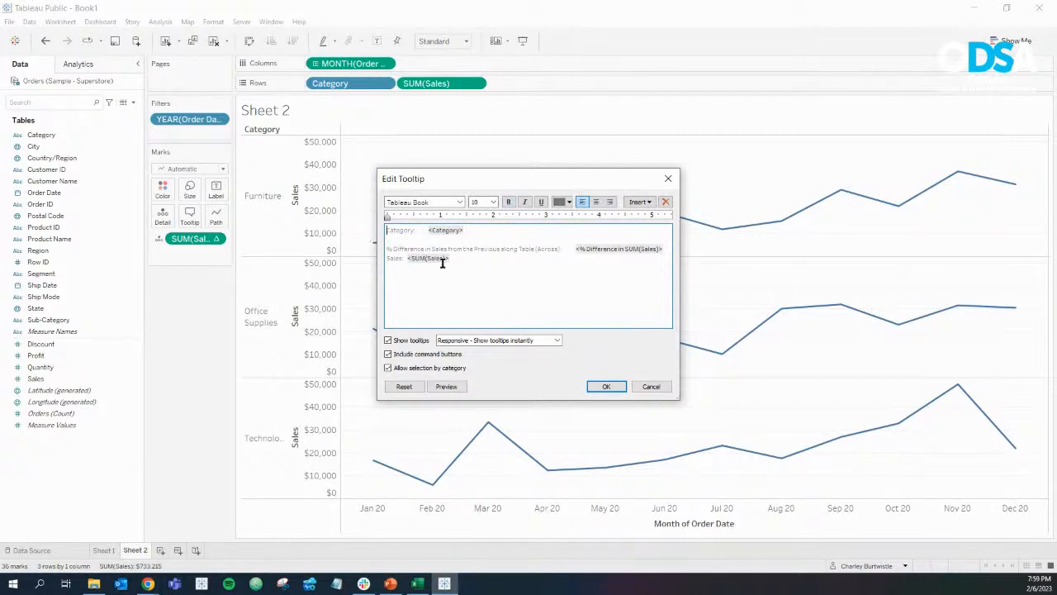
key(Return)
key(ctrl+v)
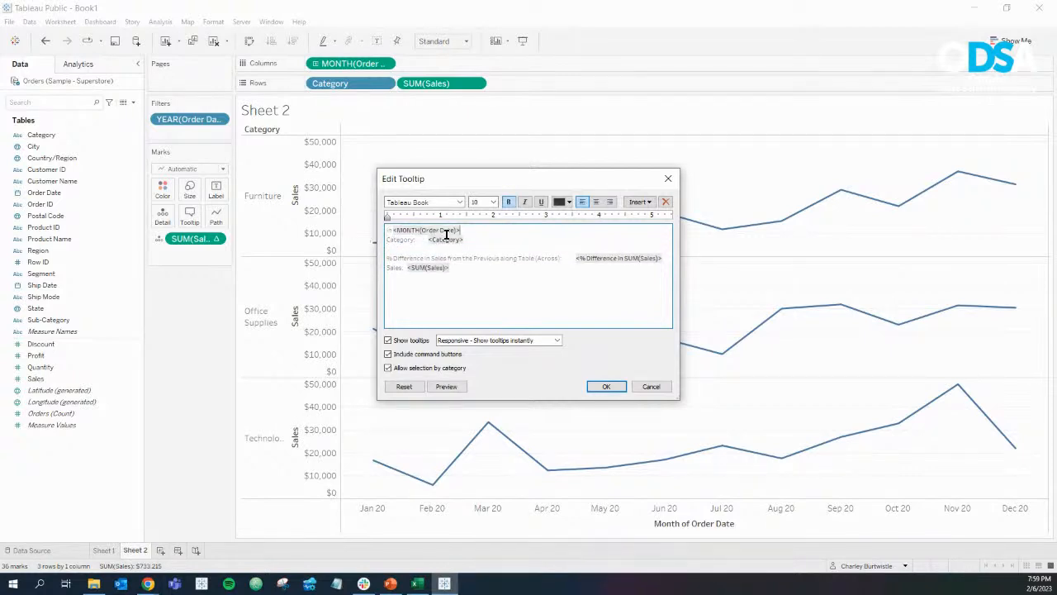
drag(472, 240, 364, 240)
text(our)
key(ctrl+z)
Clear the whole tooltip and start it over with the line "In <MONTH(Order Date)>".
key(ctrl+a)
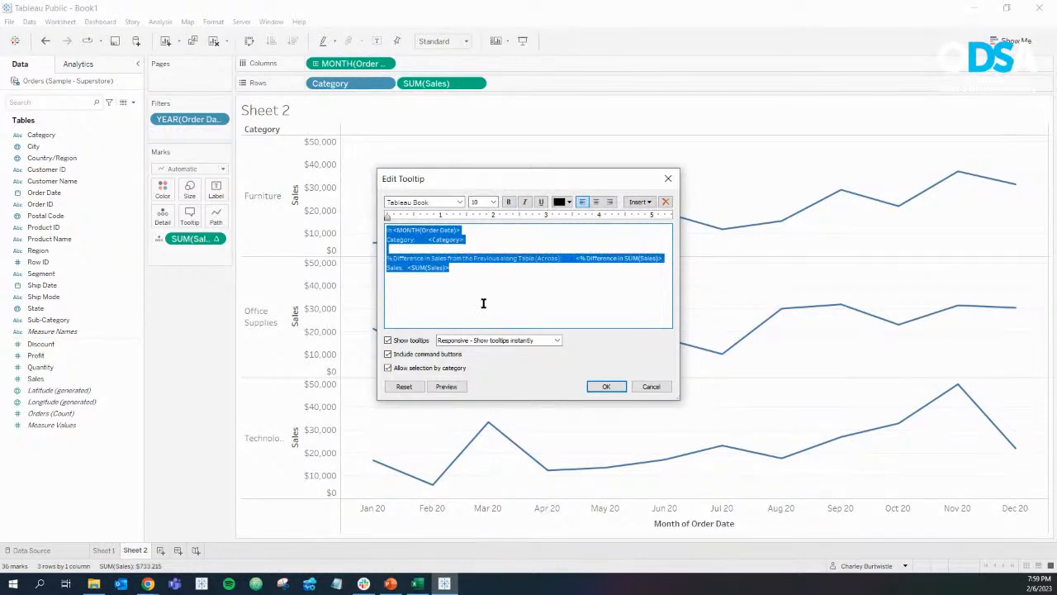
key(BackSpace)
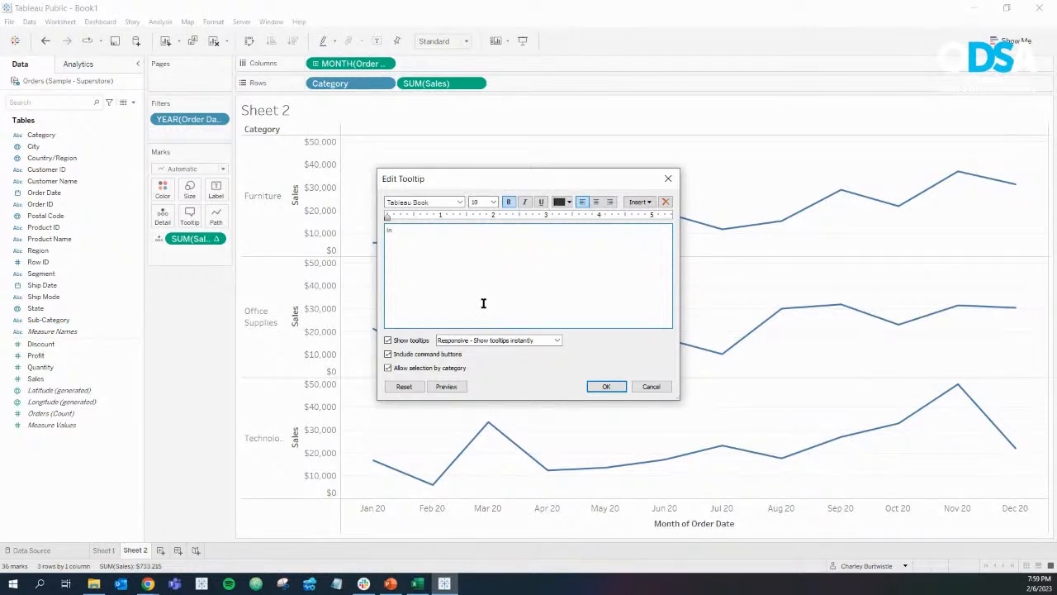
click(638, 202)
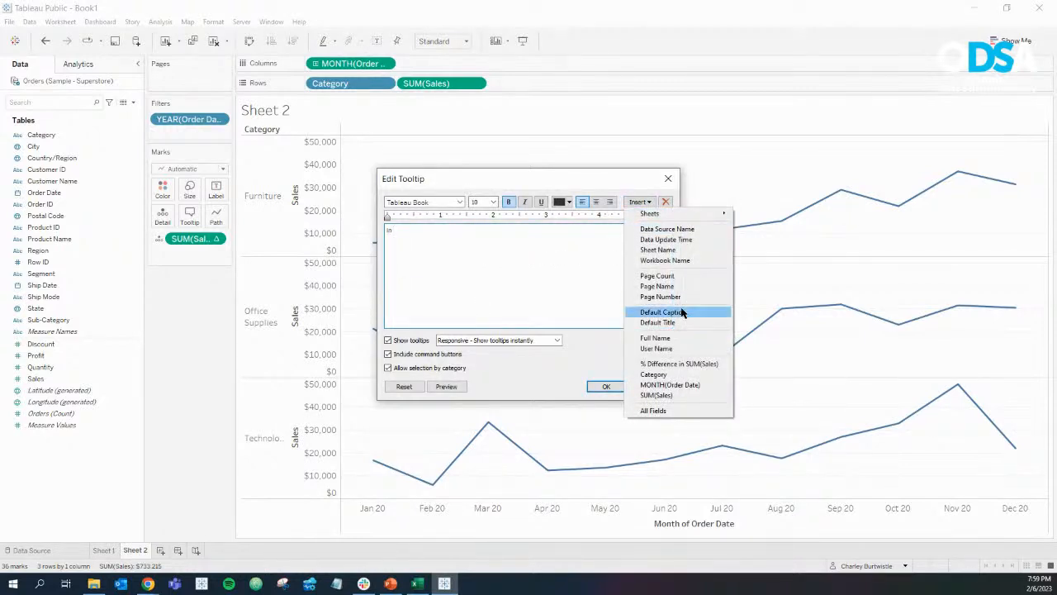
click(673, 385)
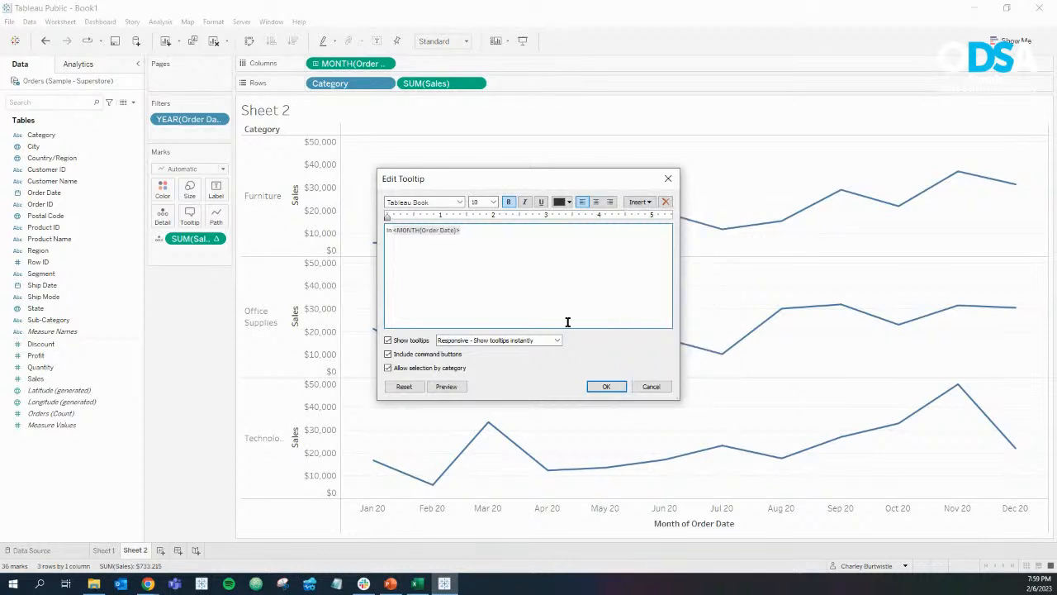
Add the tooltip lines "We made <SUM(Sales)>" and "in our <Category> category", using inserted fields for Sales and Category.
text(We made)
click(641, 203)
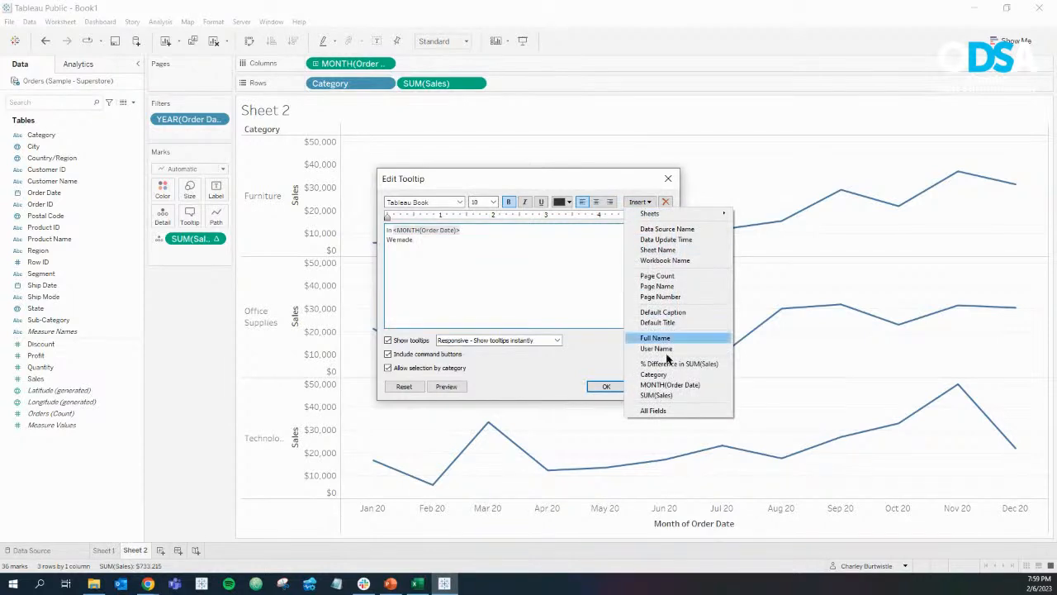
click(666, 395)
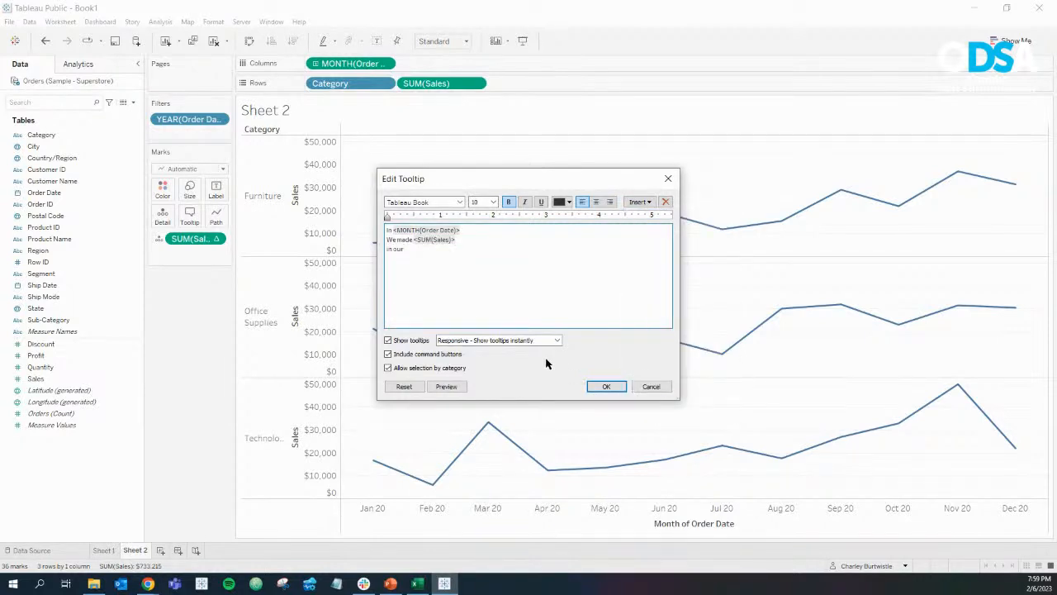
click(638, 202)
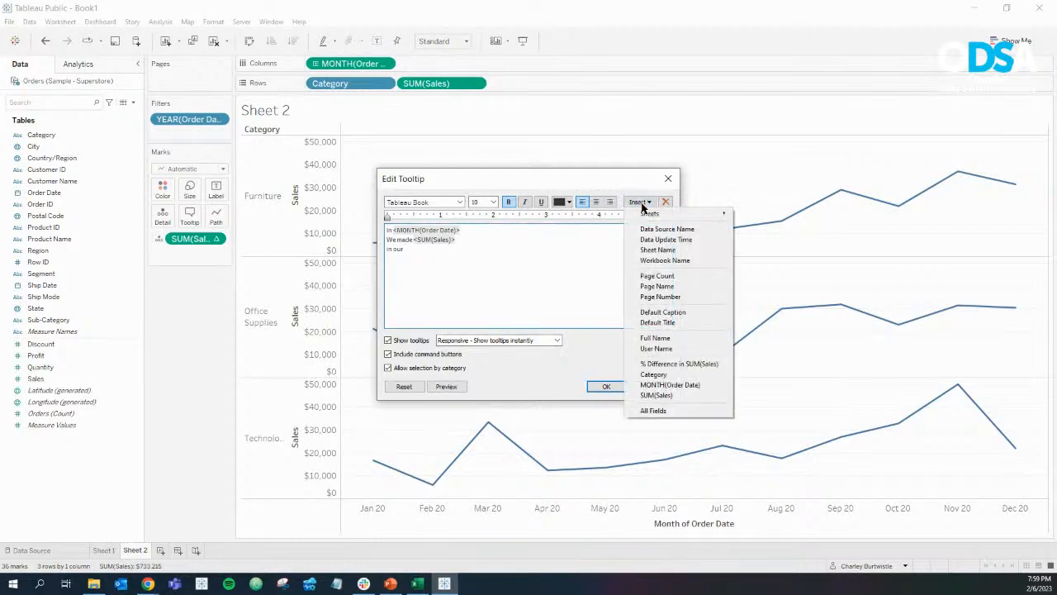
click(668, 376)
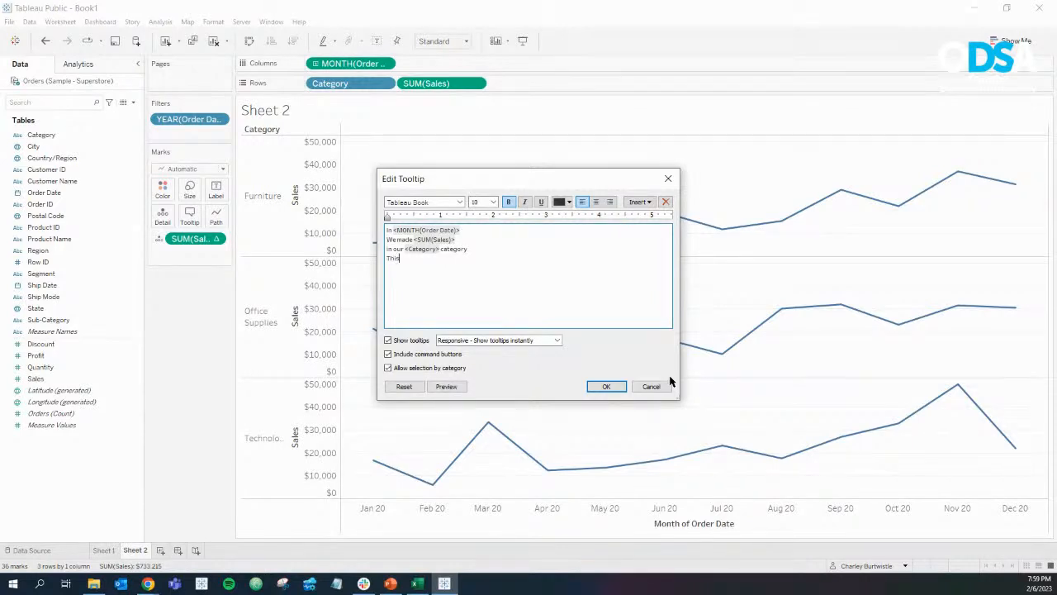
Finish the tooltip with "which is <% Difference in SUM(Sales)> higher/lower" and "than last month" on separate lines, and apply it.
key(BackSpace)
text(which i)
click(650, 203)
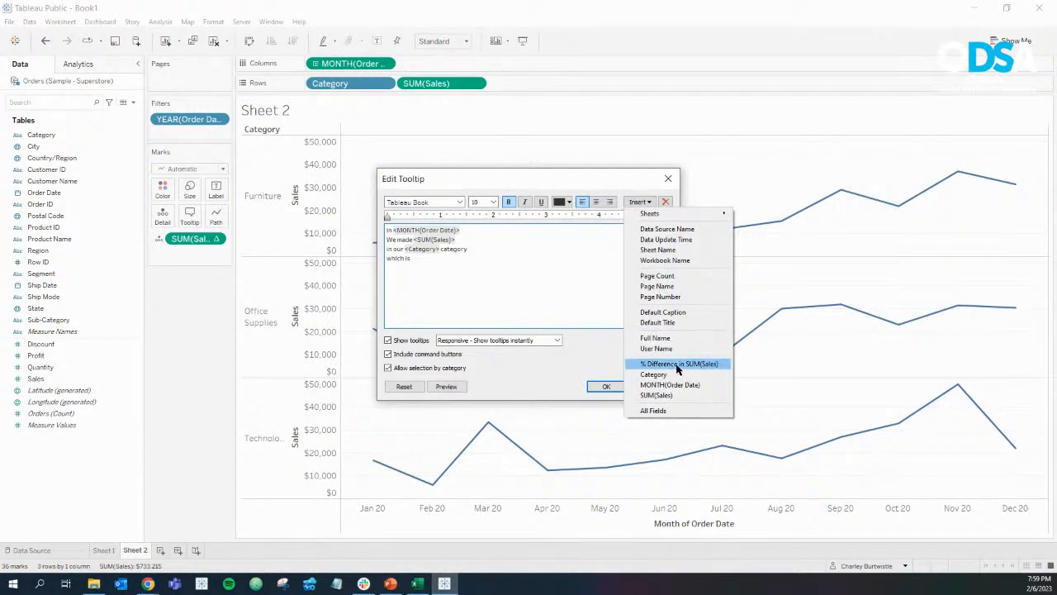
click(679, 367)
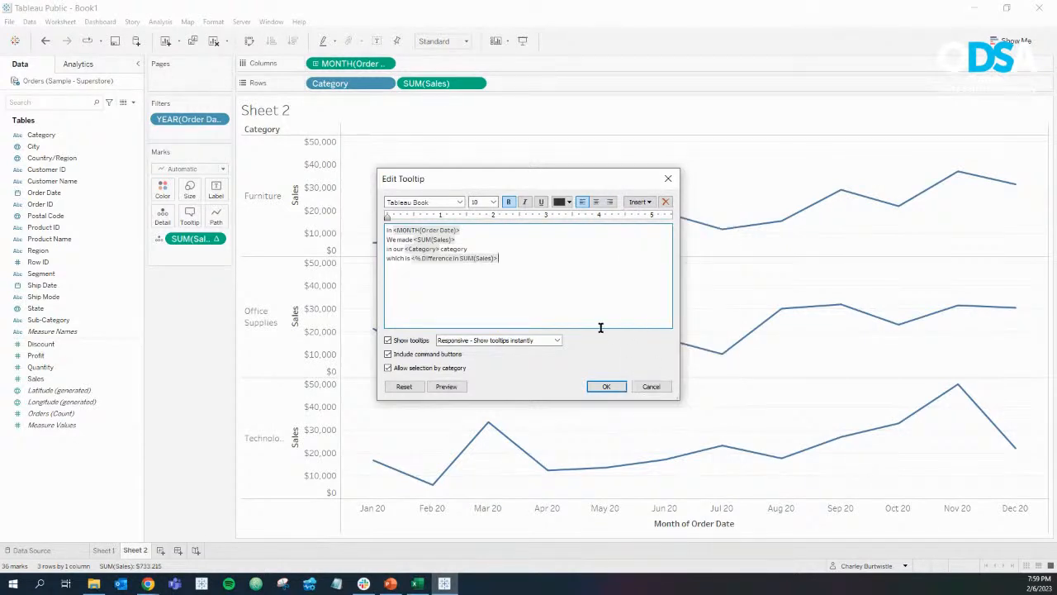
text(higher/lower)
key(Return)
text(than last month)
click(606, 385)
Check the Furniture line's tooltip and look over the Sheet 1 table before returning to Sheet 2.
mouse_move(666, 220)
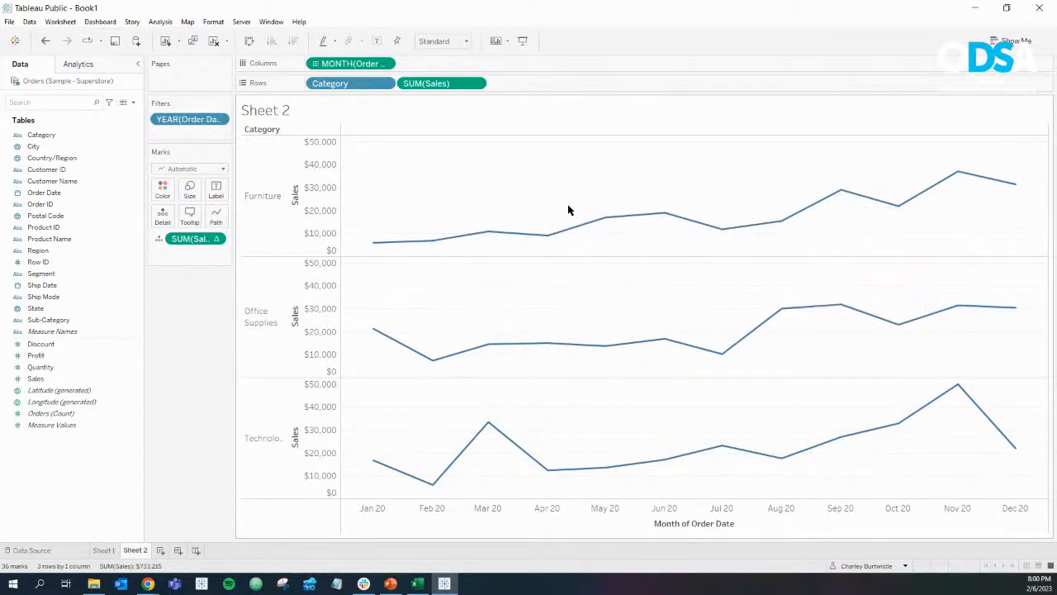
click(105, 550)
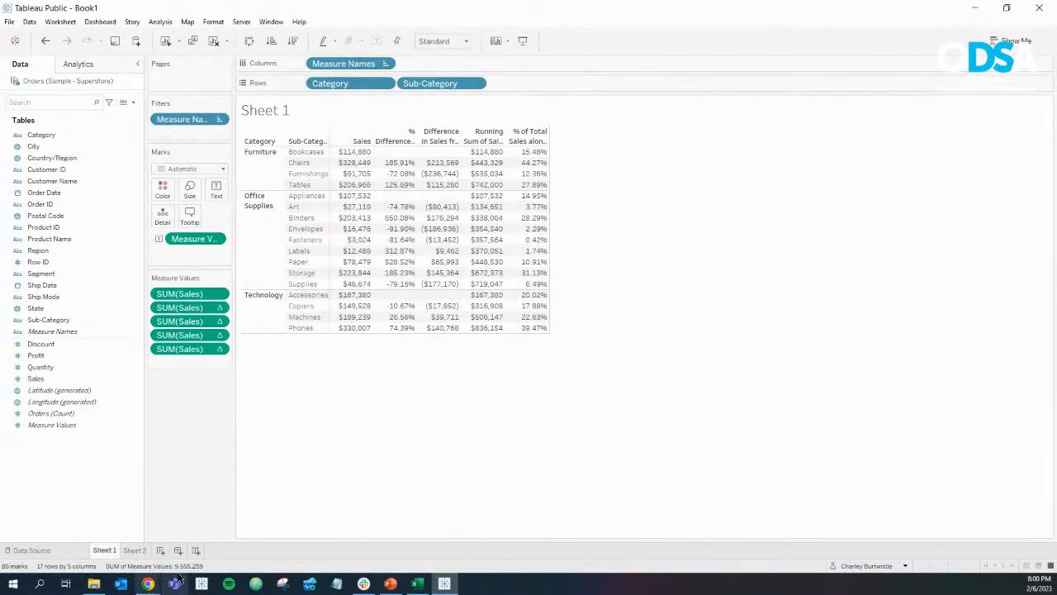
click(136, 550)
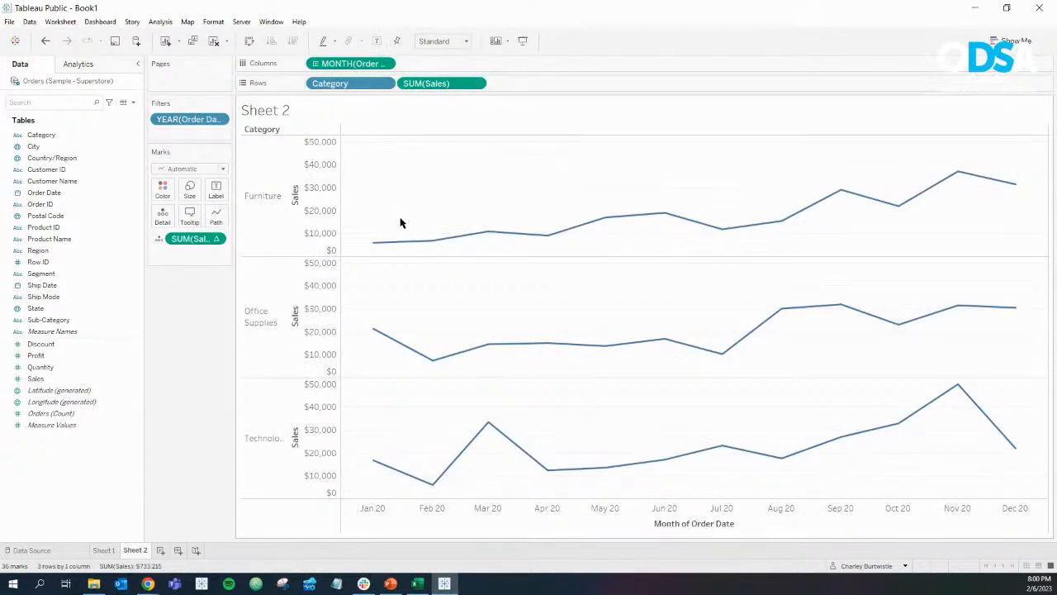
Add a new worksheet plotting Sales by continuous month of Order Date, with Category and Sales on rows.
click(161, 550)
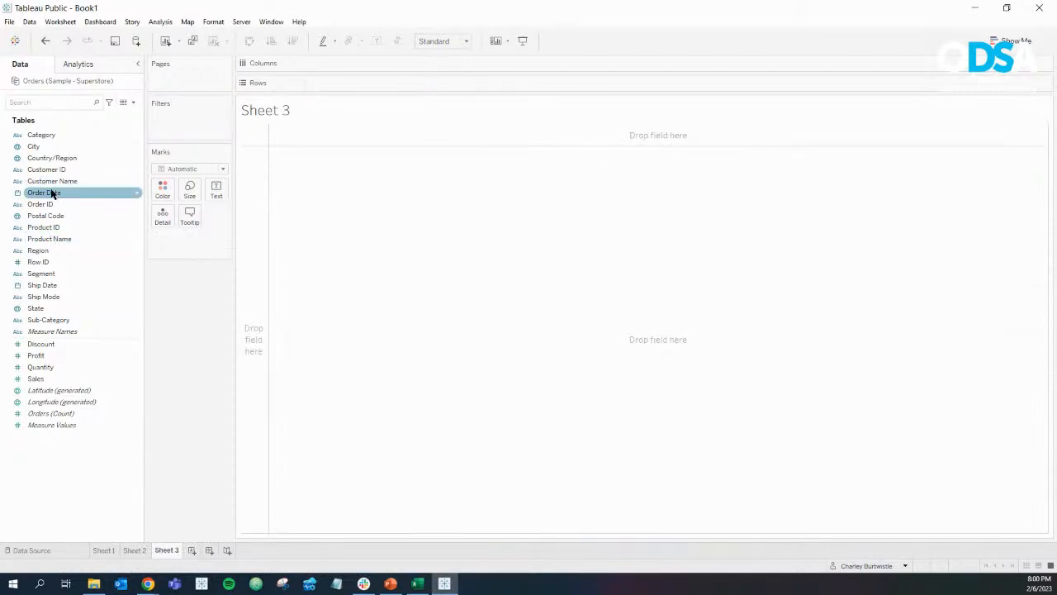
drag(50, 193, 323, 64)
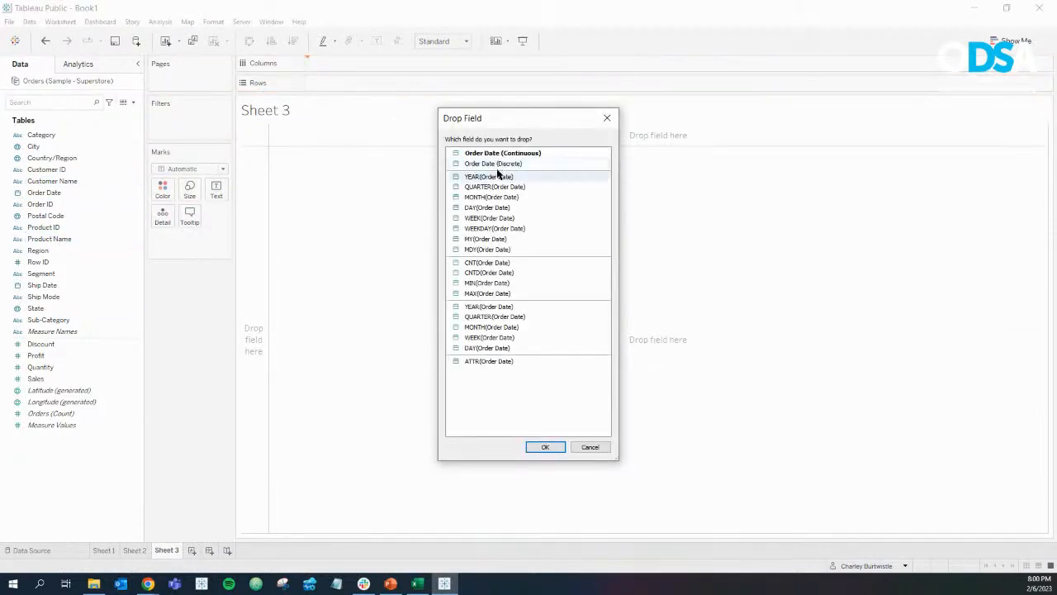
click(542, 446)
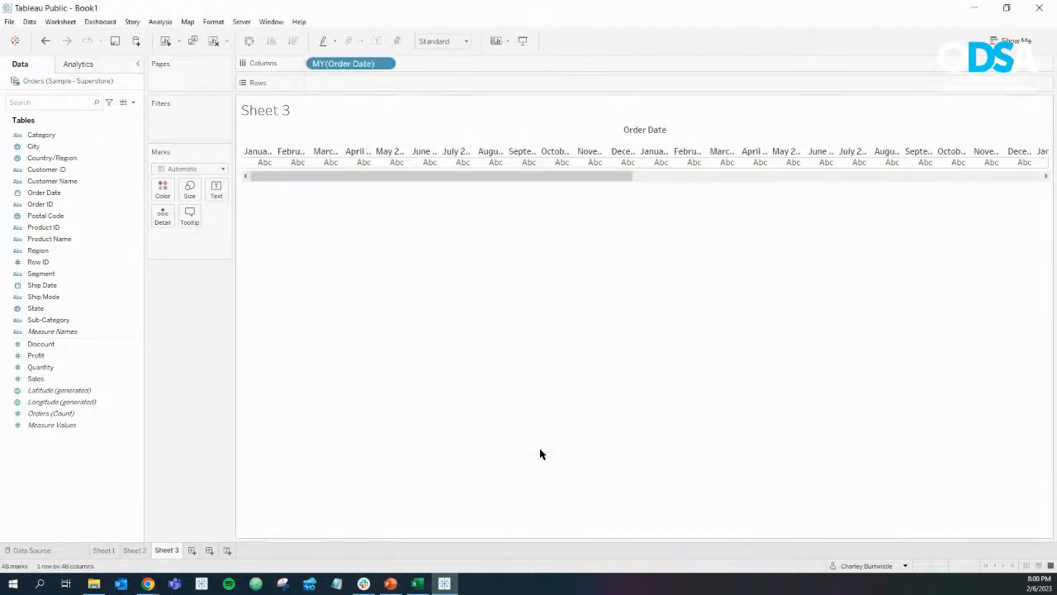
click(384, 66)
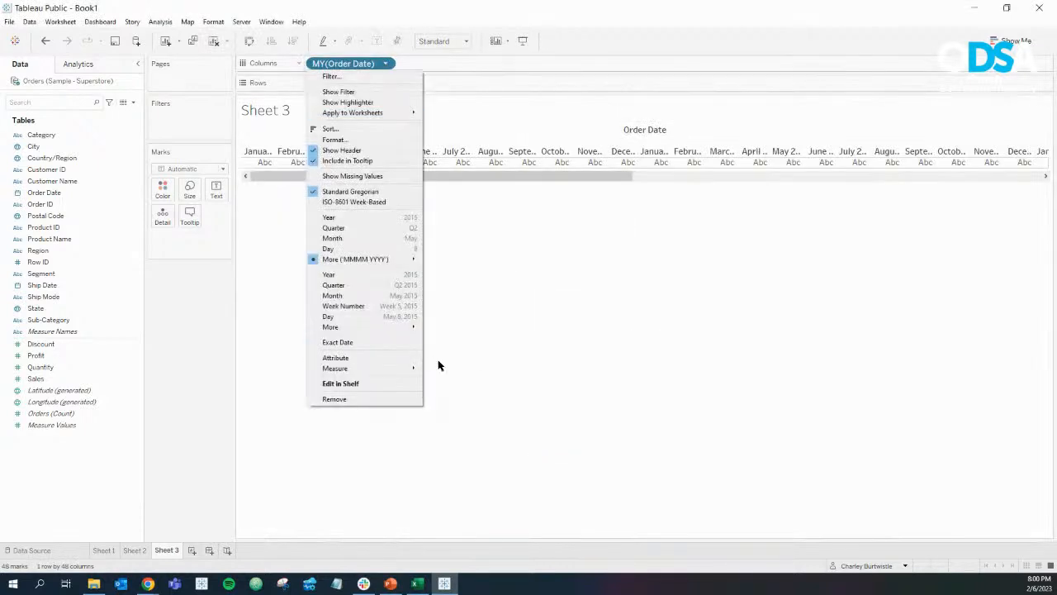
click(405, 297)
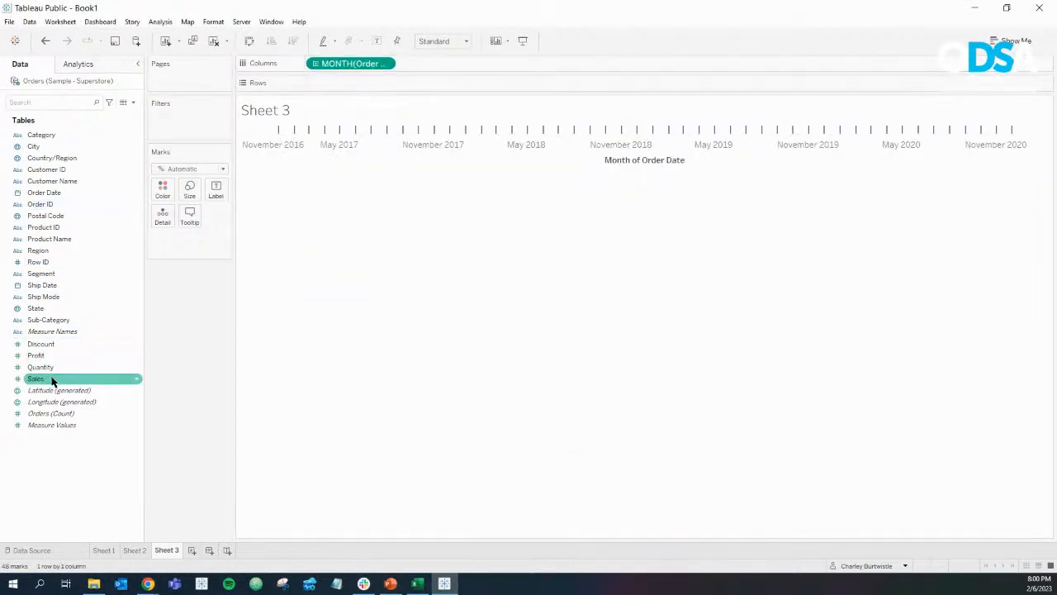
drag(52, 378, 358, 86)
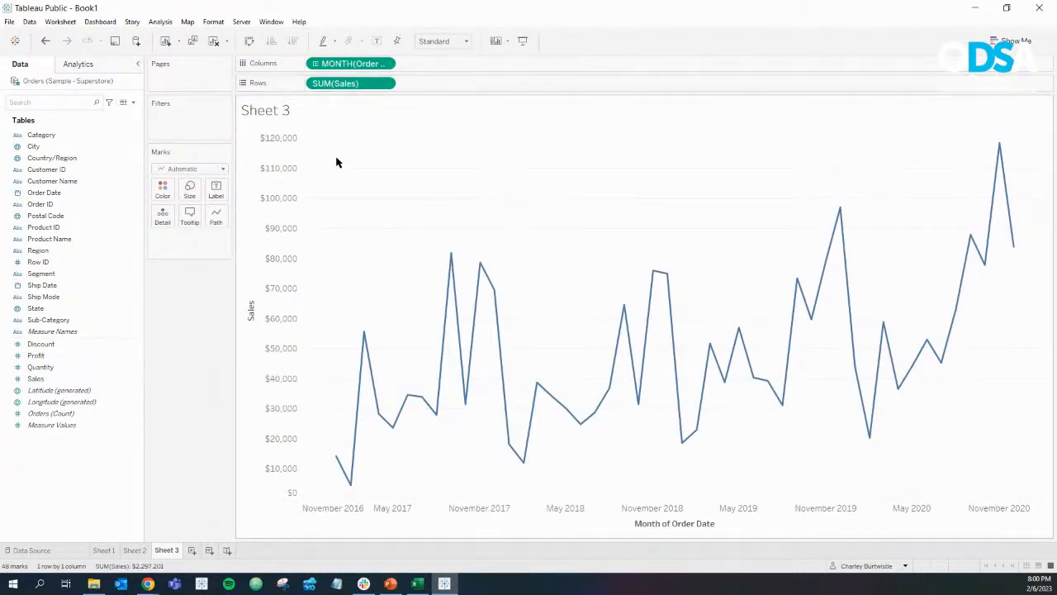
drag(42, 135, 312, 88)
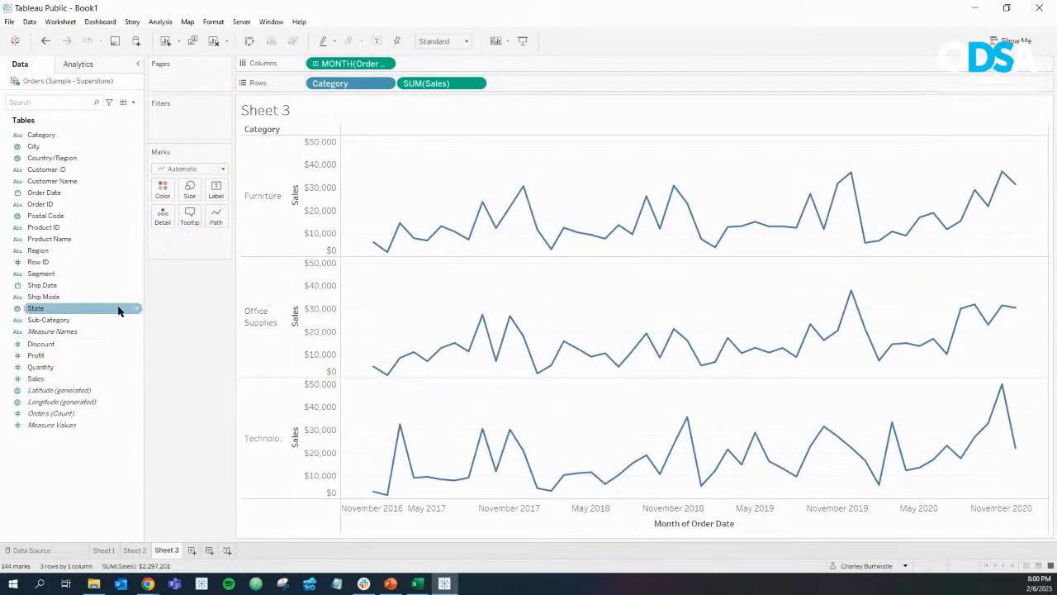
Add a second Sales measure to the marks detail as a Percent Difference quick table calculation and check the Furniture line's tooltip.
drag(37, 379, 164, 230)
click(217, 239)
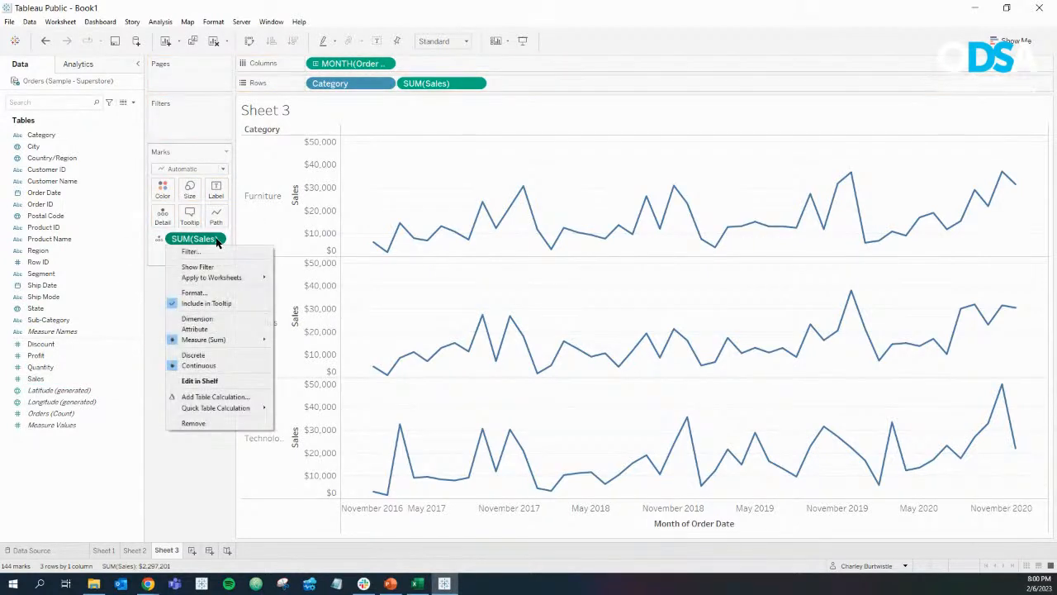
mouse_move(245, 408)
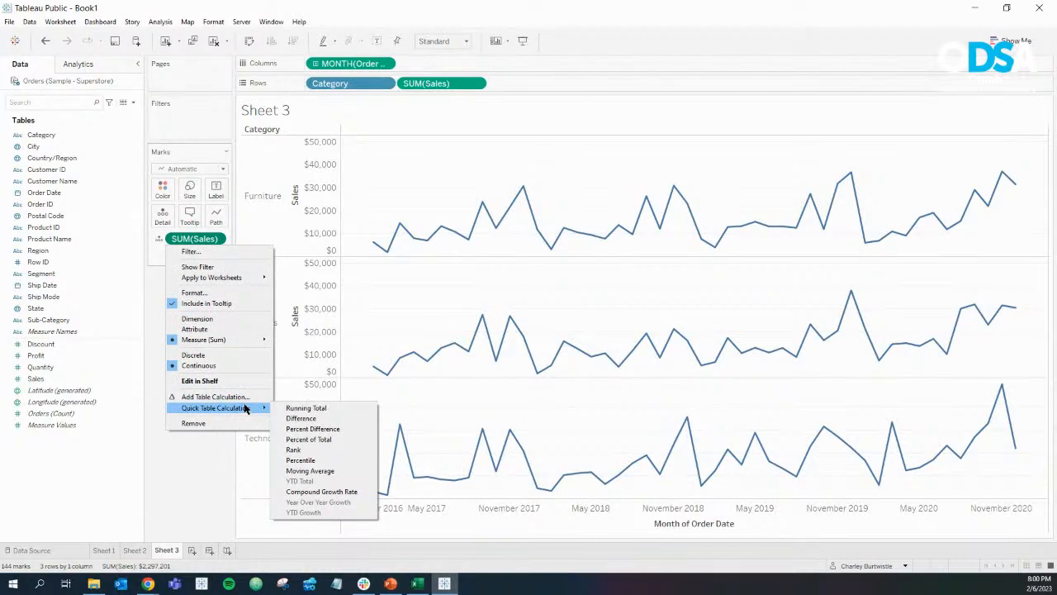
click(328, 429)
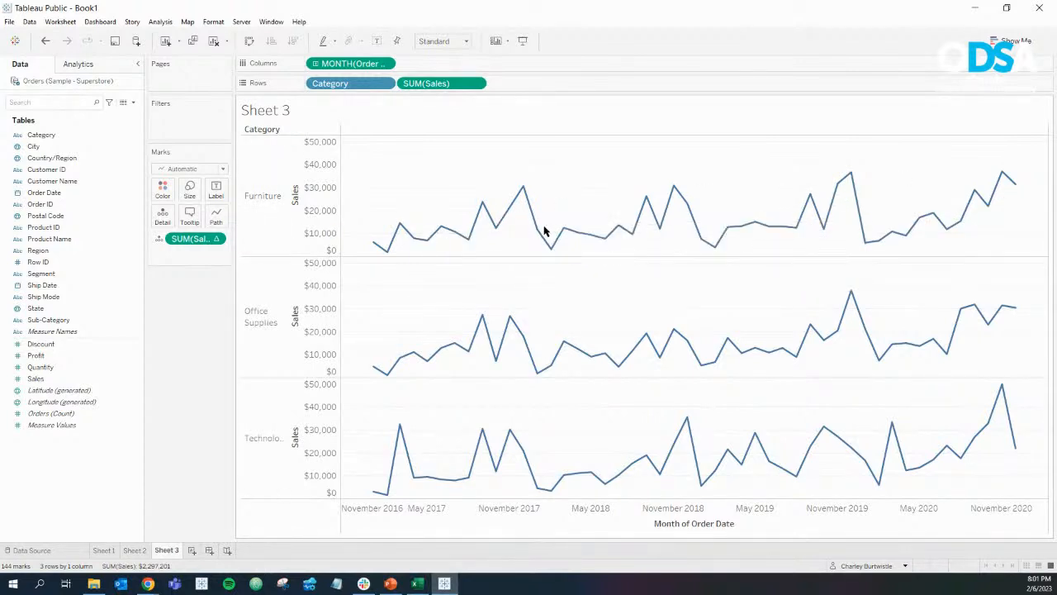
mouse_move(527, 203)
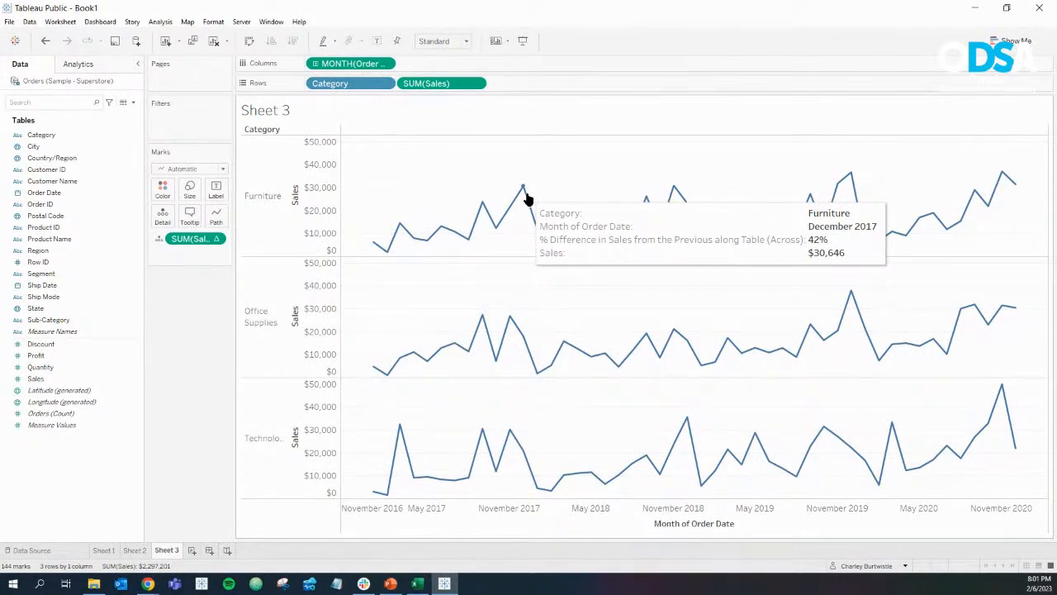
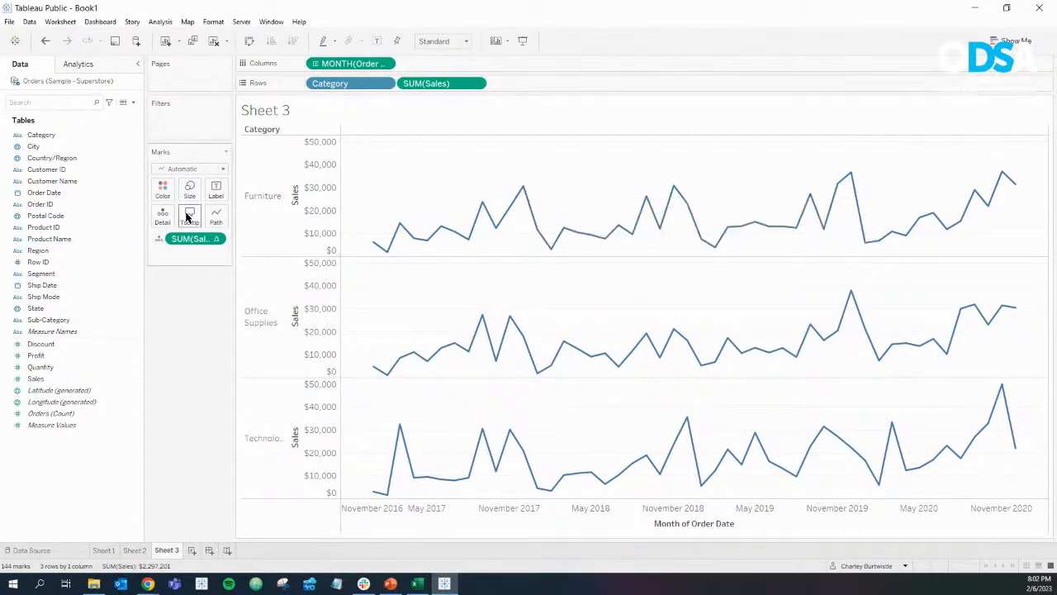
Return to Sheet 2 and set its whole tooltip text to non-bold Tableau Book.
click(135, 550)
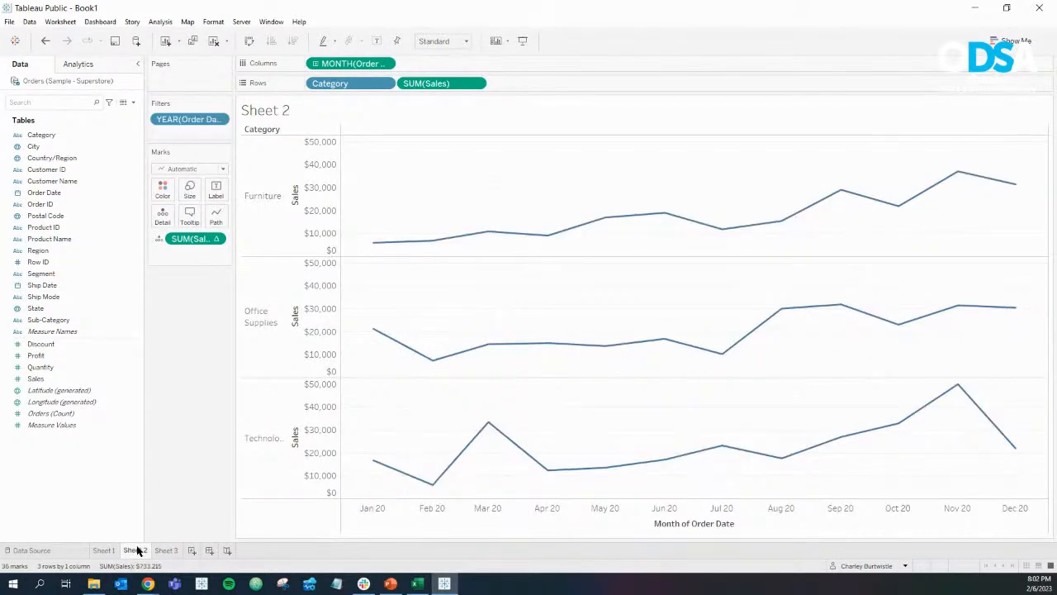
mouse_move(608, 219)
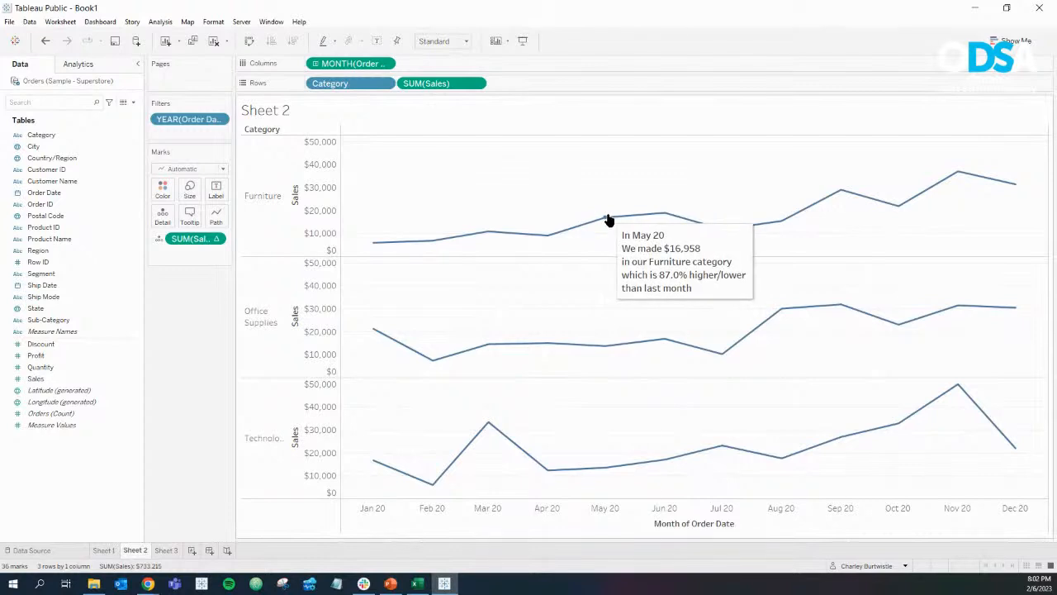
click(190, 213)
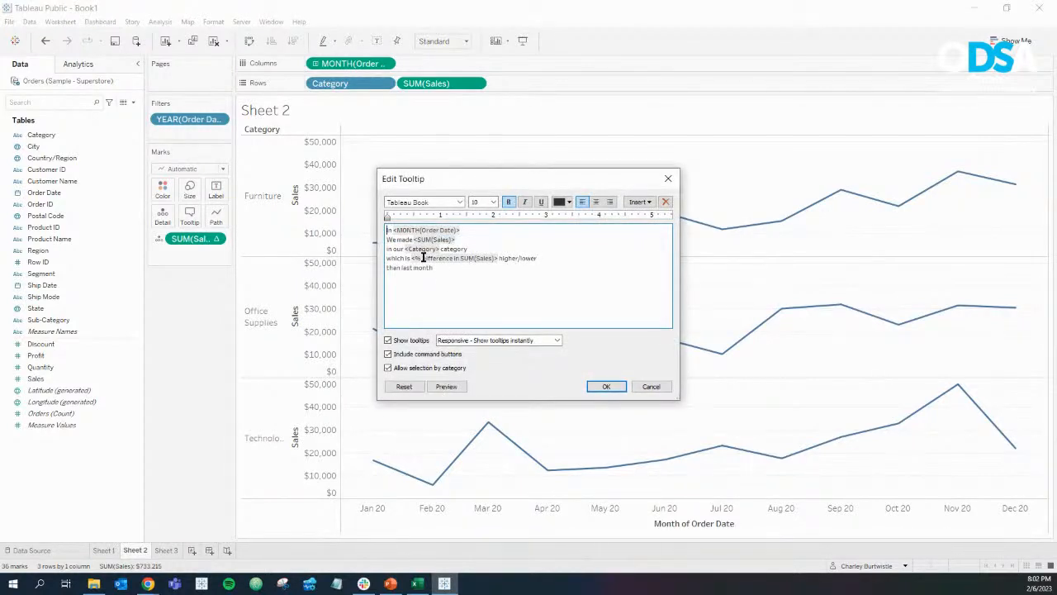
drag(463, 258, 380, 232)
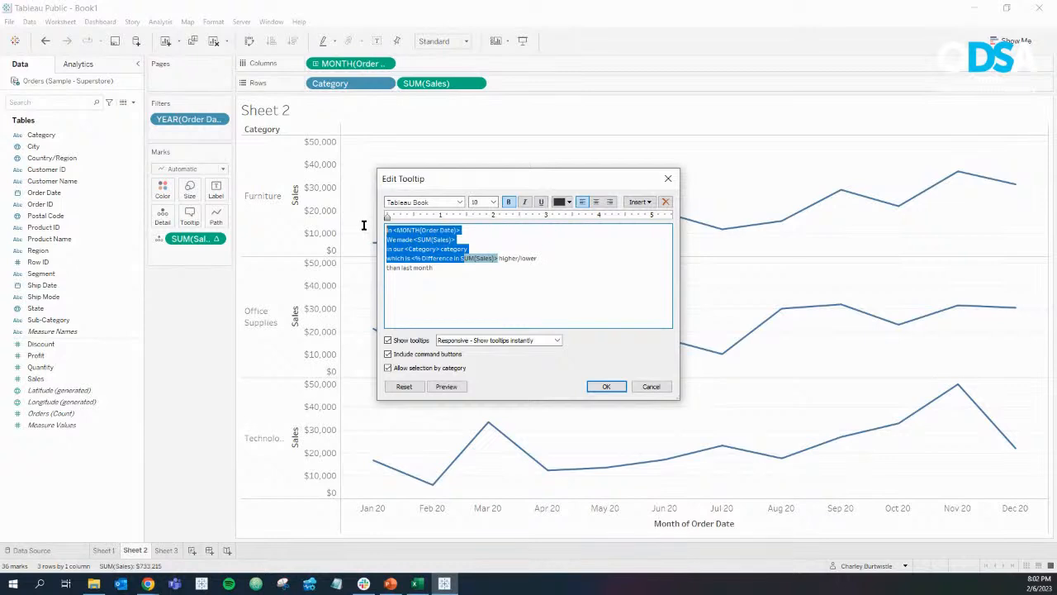
drag(448, 271, 368, 227)
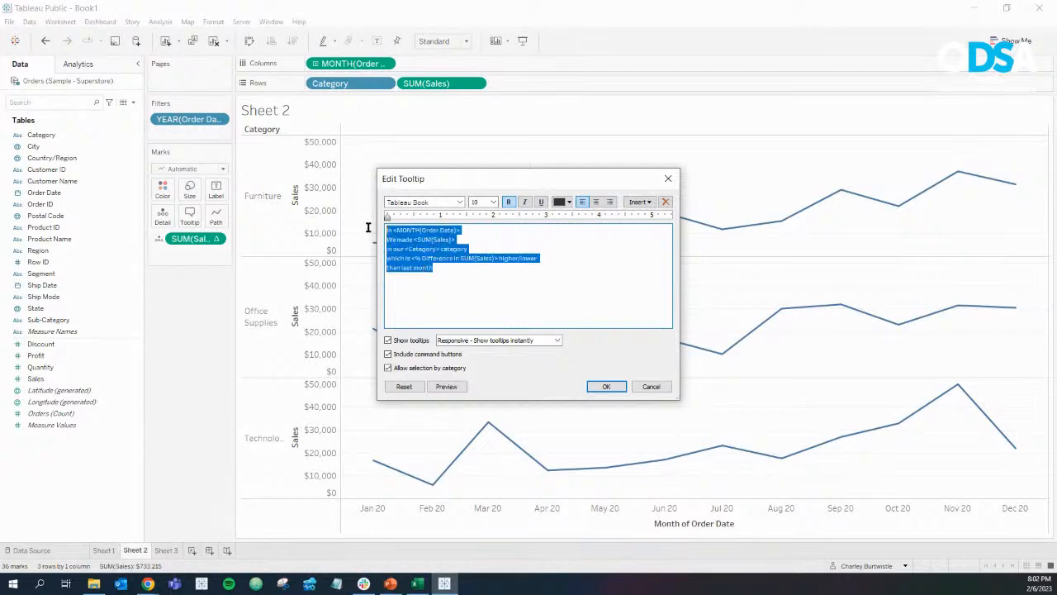
click(459, 201)
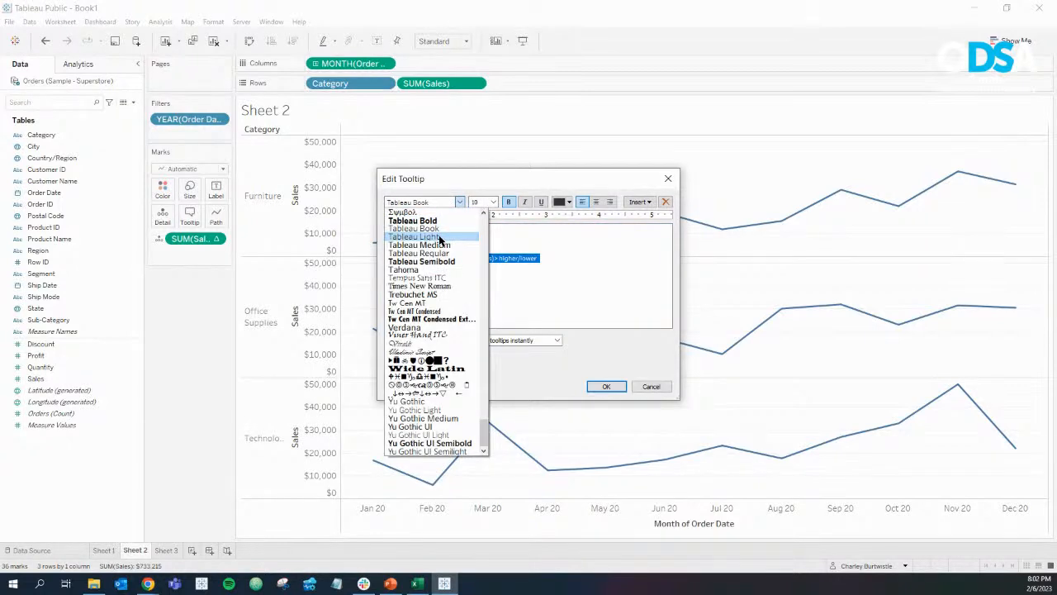
click(438, 228)
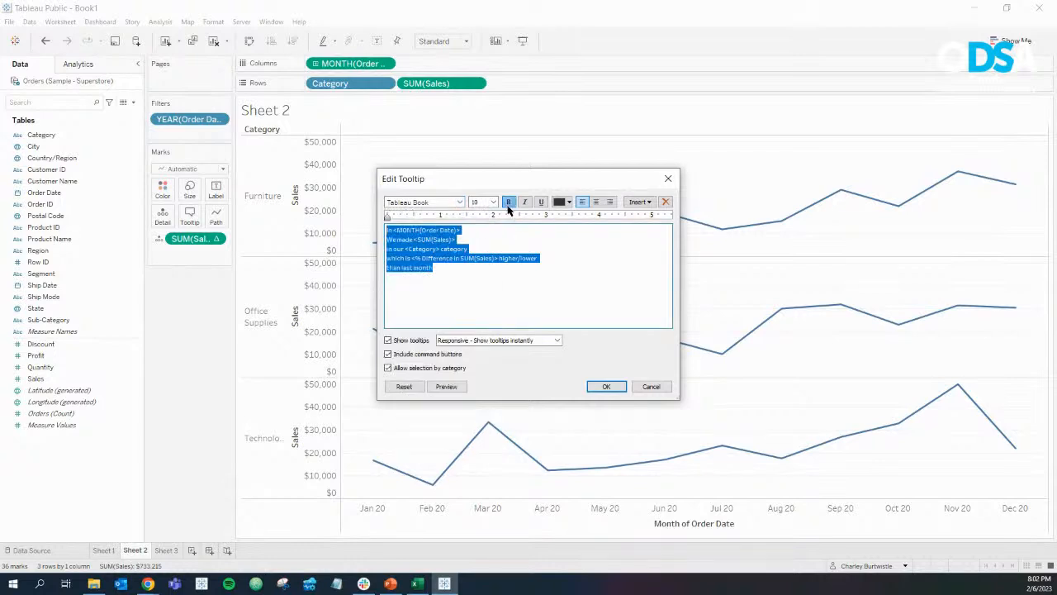
Bold the Order Date month, Sales, Category and % Difference in Sales fields in the tooltip text and apply it.
drag(471, 229, 396, 231)
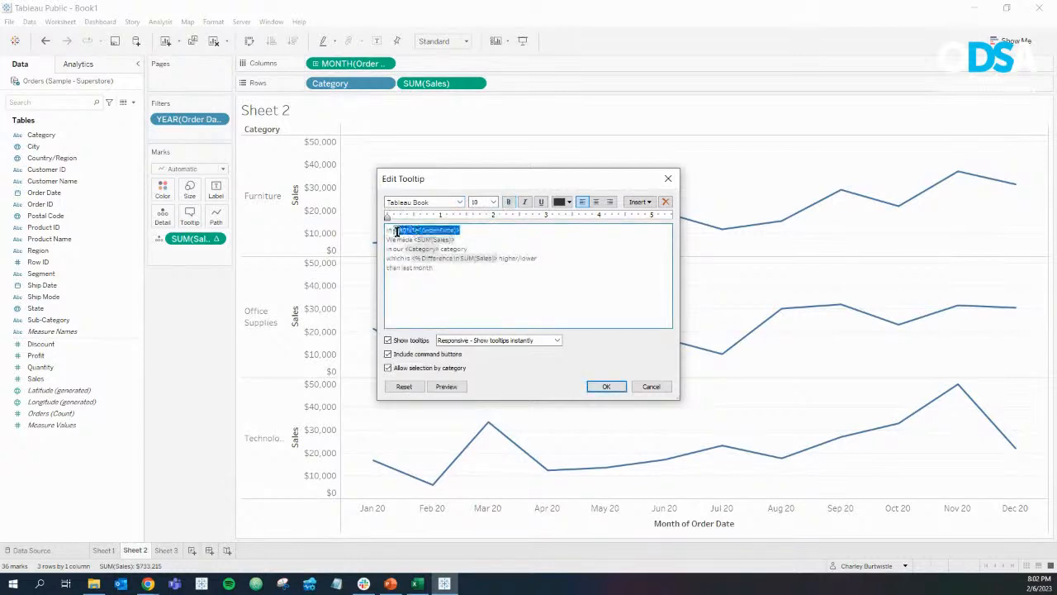
click(509, 203)
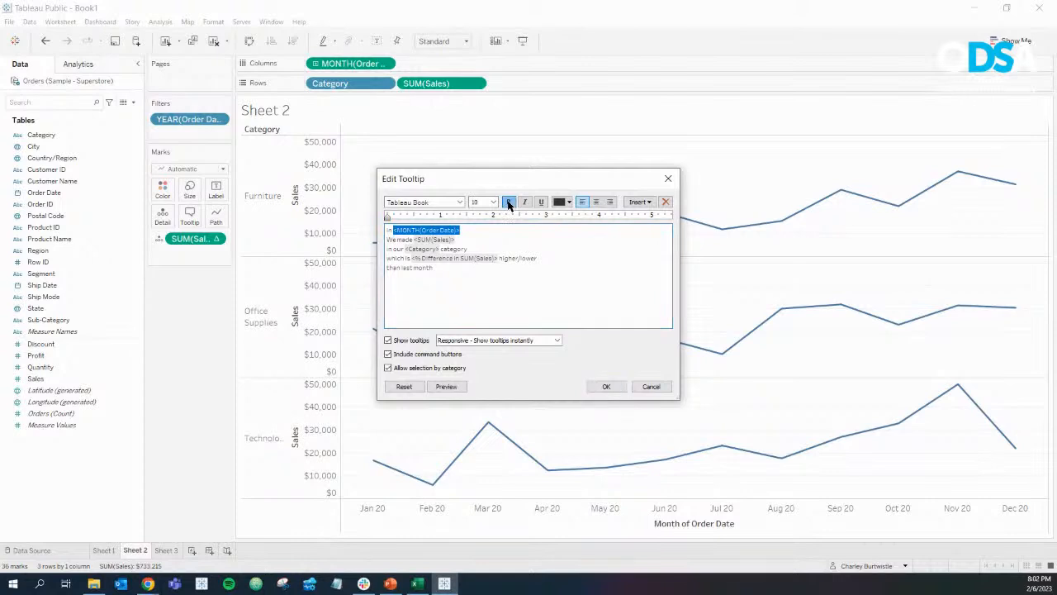
drag(470, 240, 413, 240)
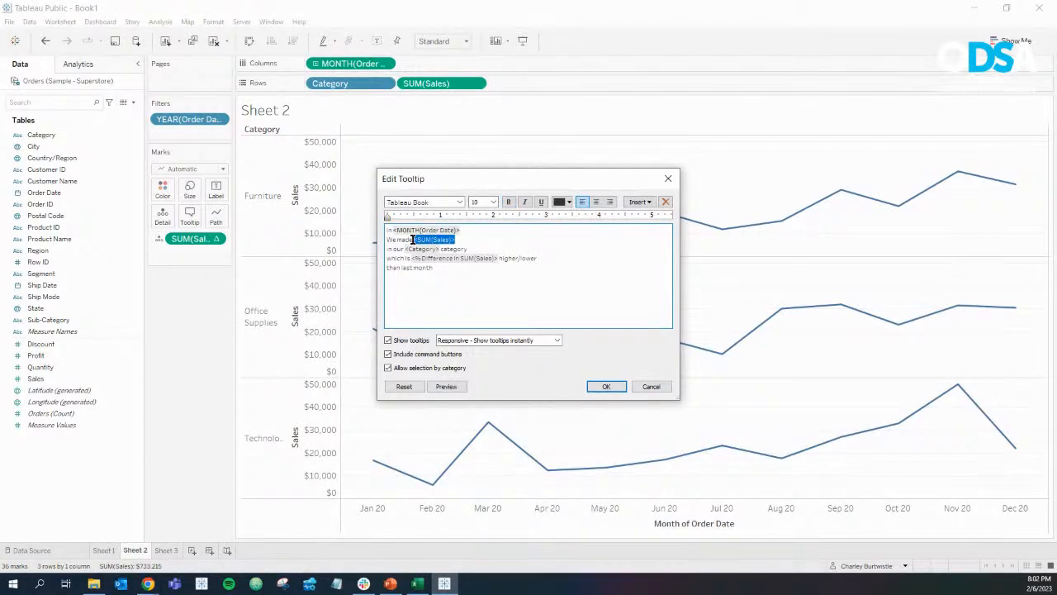
click(509, 203)
drag(439, 249, 405, 249)
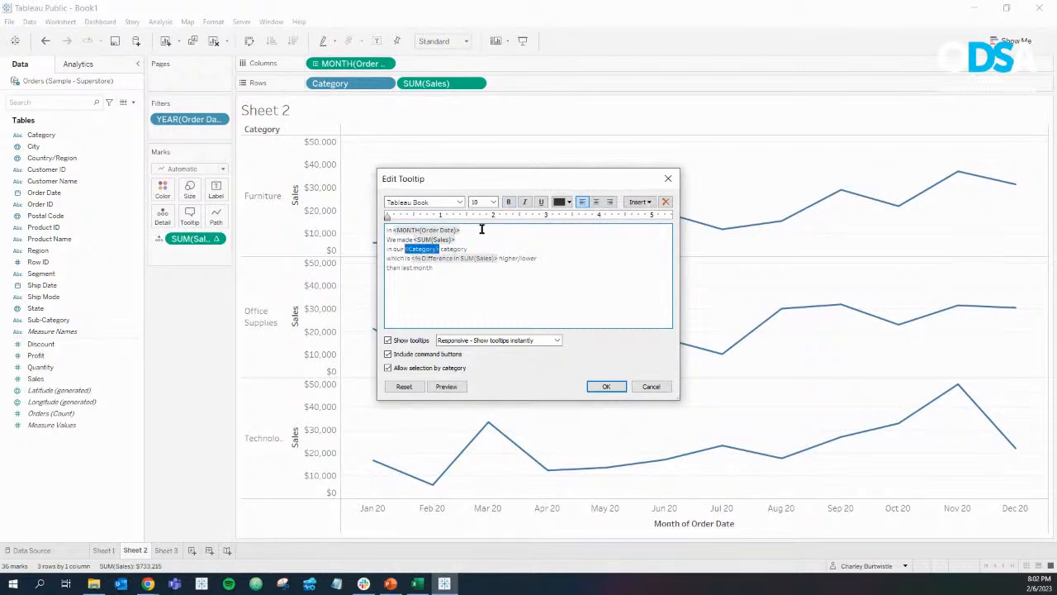
click(508, 202)
drag(496, 259, 411, 261)
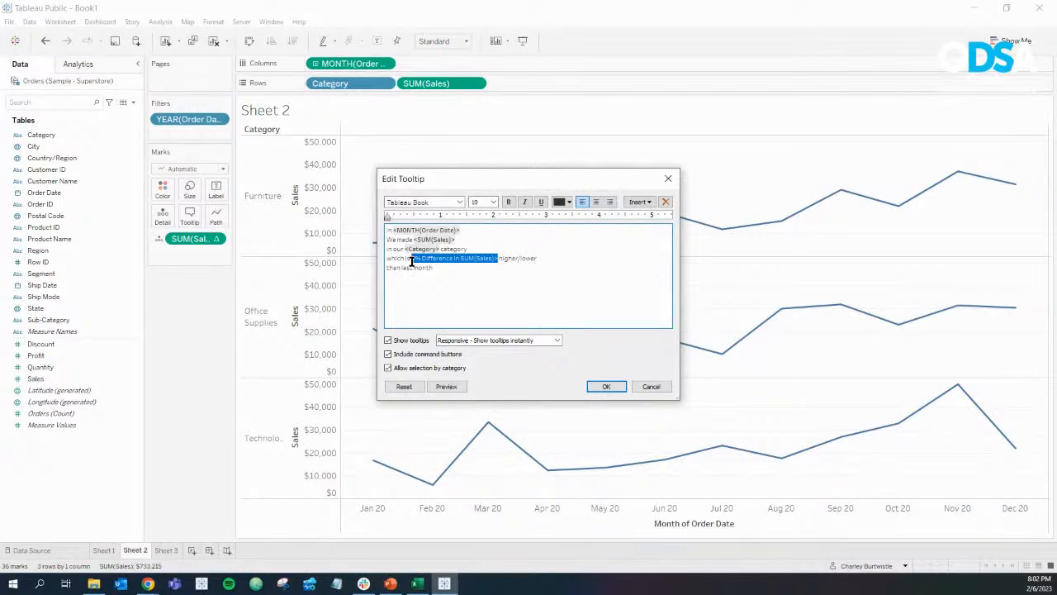
click(509, 201)
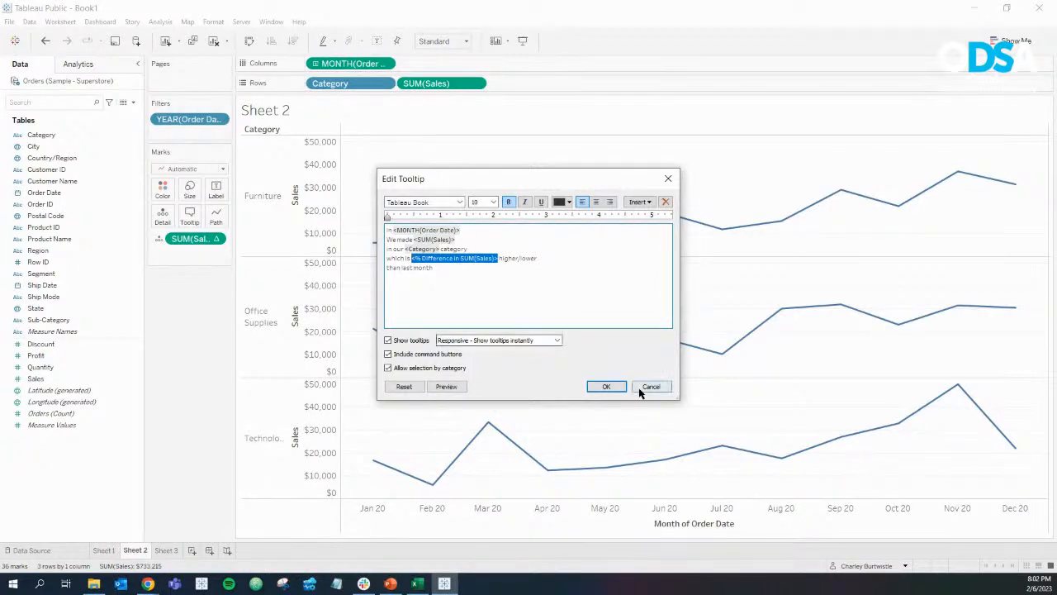
click(607, 386)
Check the Furniture line's tooltip, look over the Sheet 1 table and return to Sheet 2.
mouse_move(599, 221)
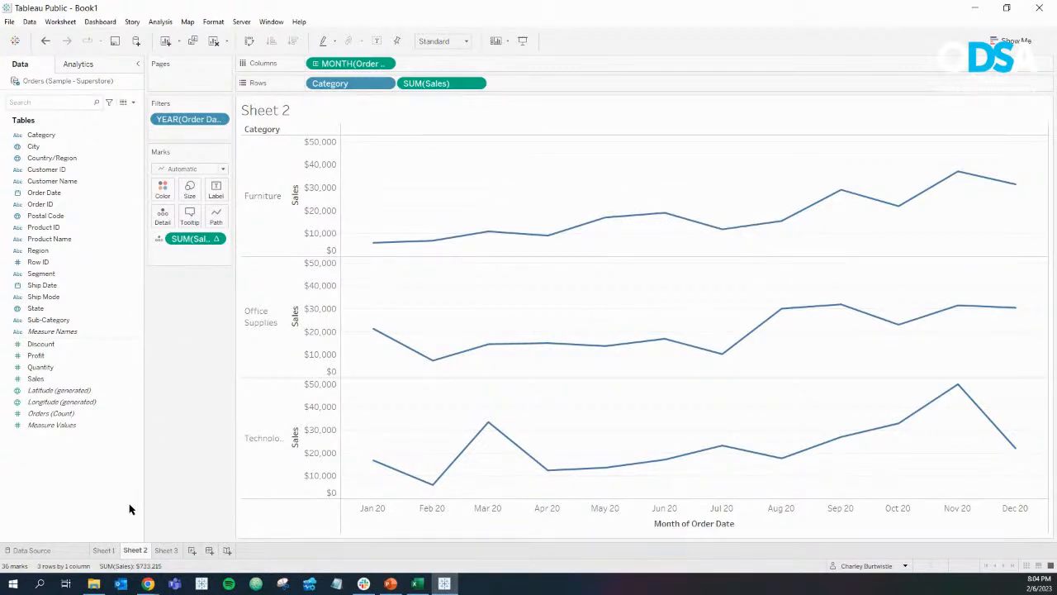
click(105, 551)
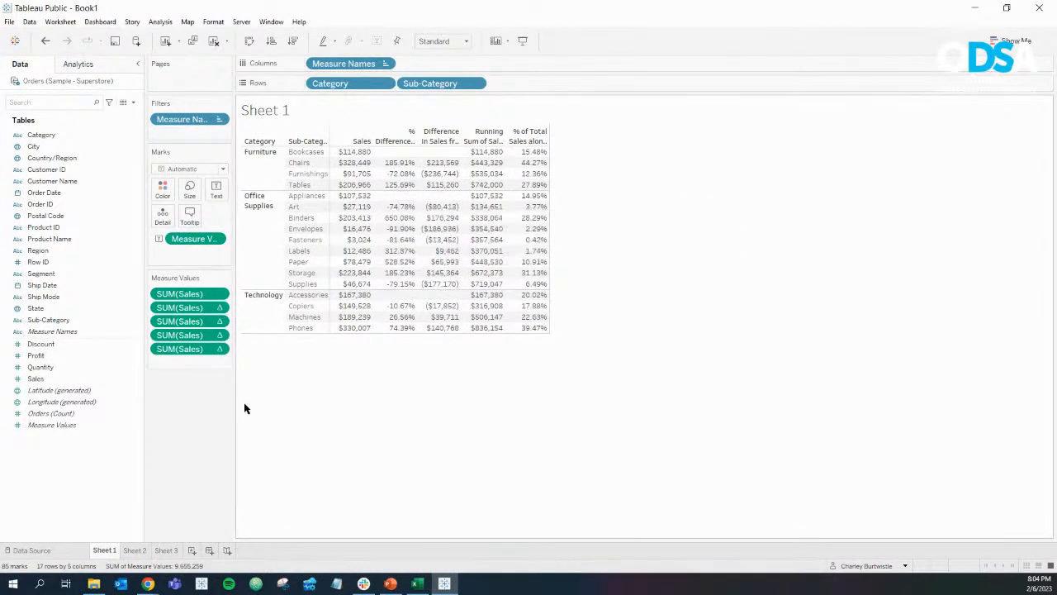
click(137, 551)
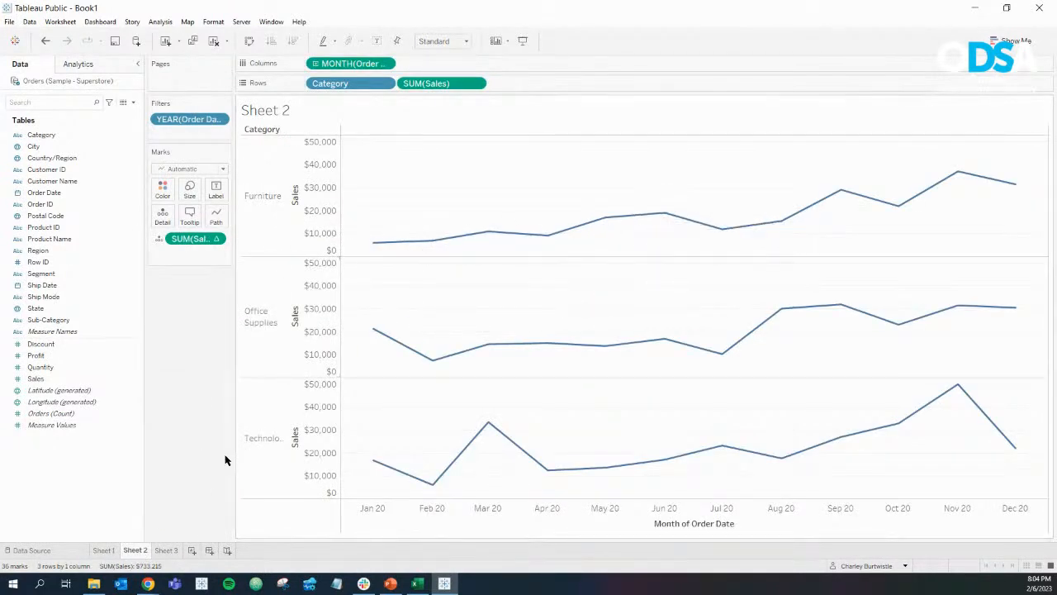
Add a new worksheet plotting Sales by continuous month of Order Date, without splitting it by category.
click(191, 550)
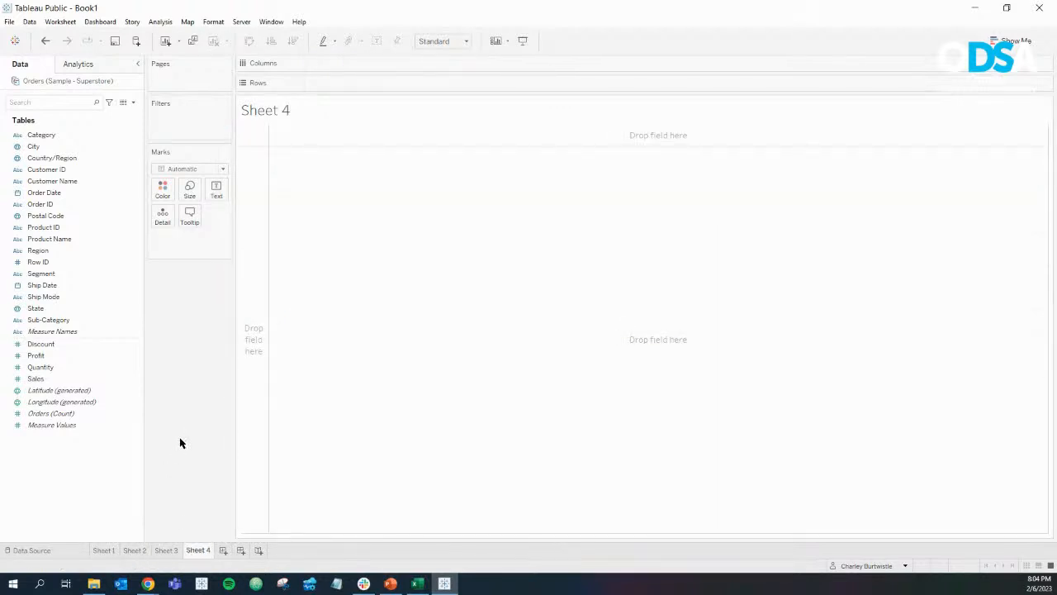
click(59, 166)
click(61, 148)
click(64, 137)
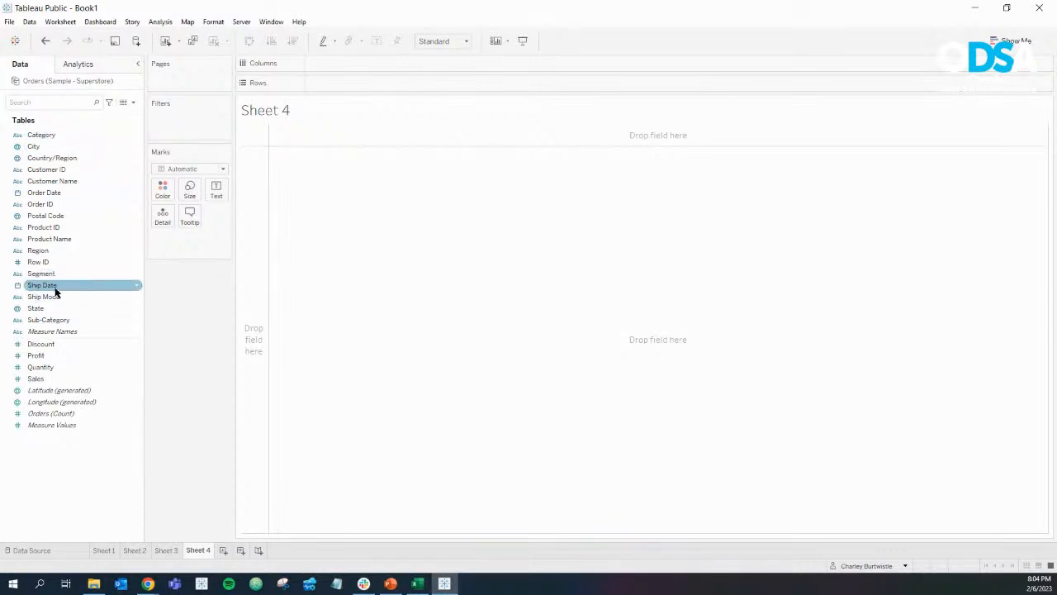
drag(45, 193, 328, 66)
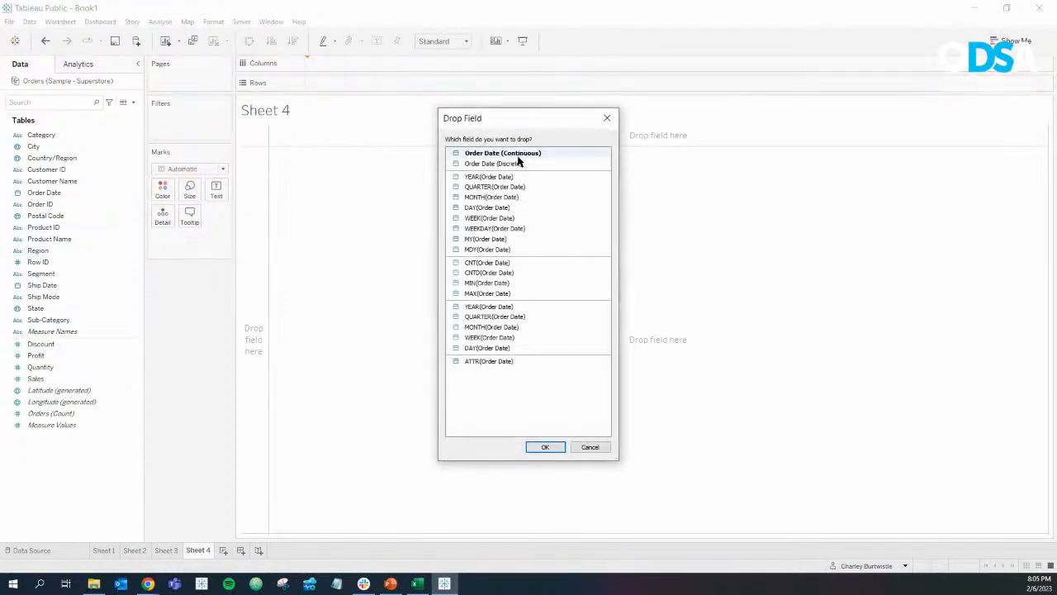
click(487, 239)
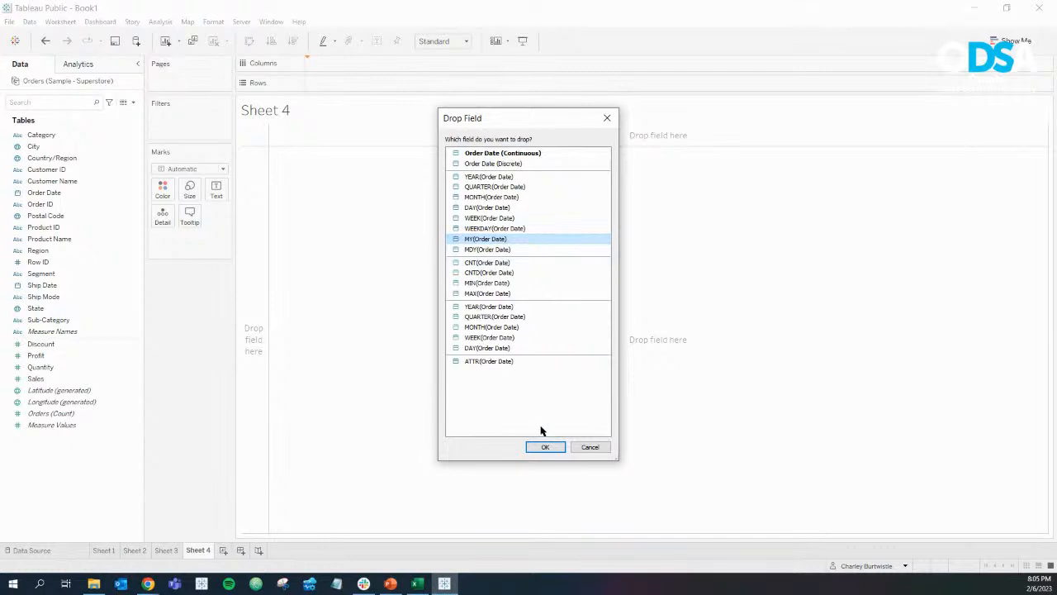
click(545, 447)
click(385, 64)
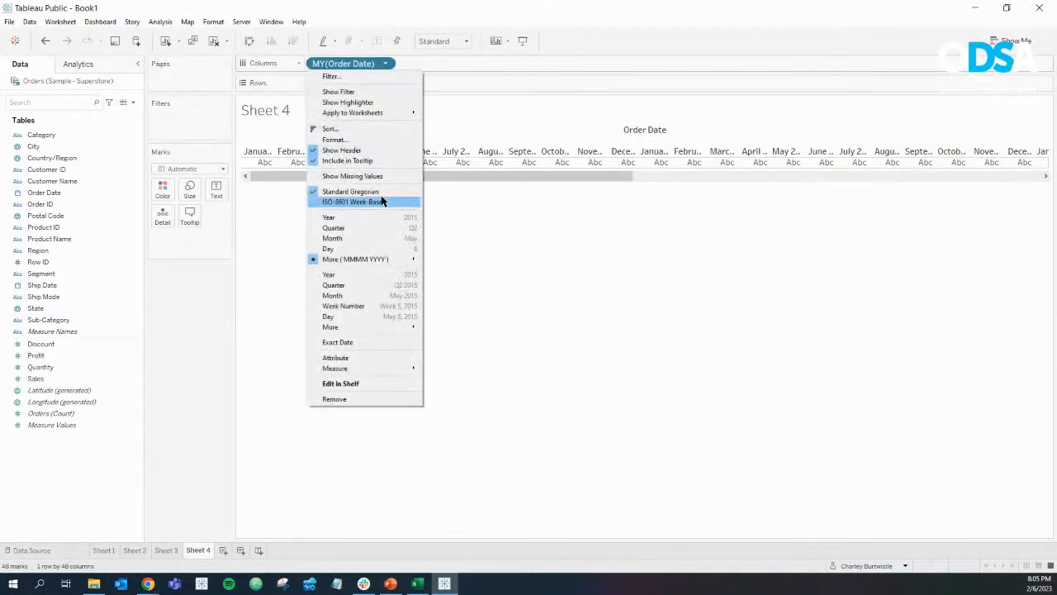
click(368, 296)
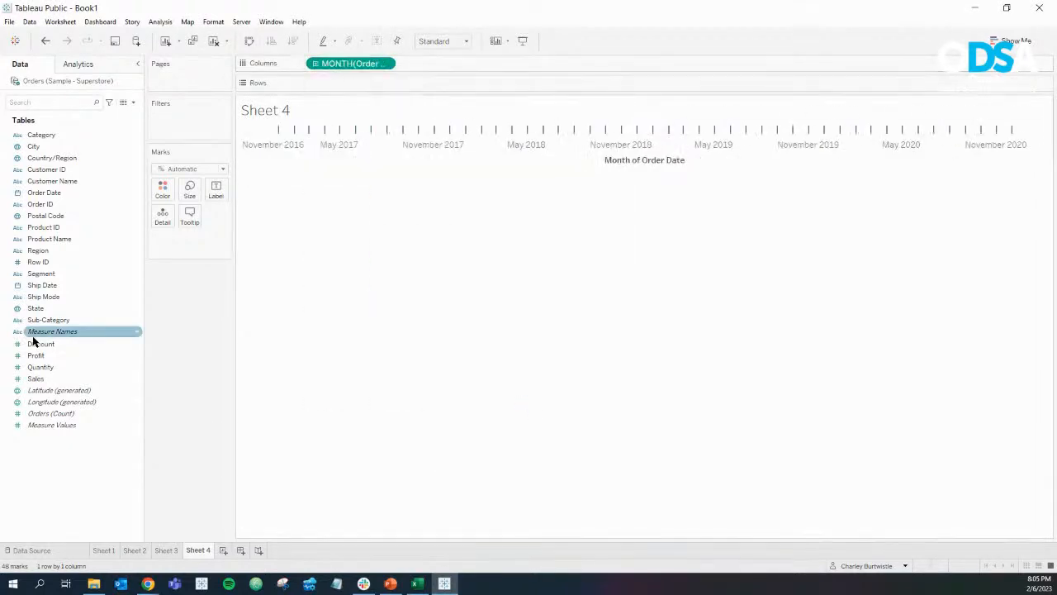
click(41, 380)
mouse_move(44, 385)
mouse_down()
mouse_move(239, 165)
mouse_move(333, 89)
mouse_up()
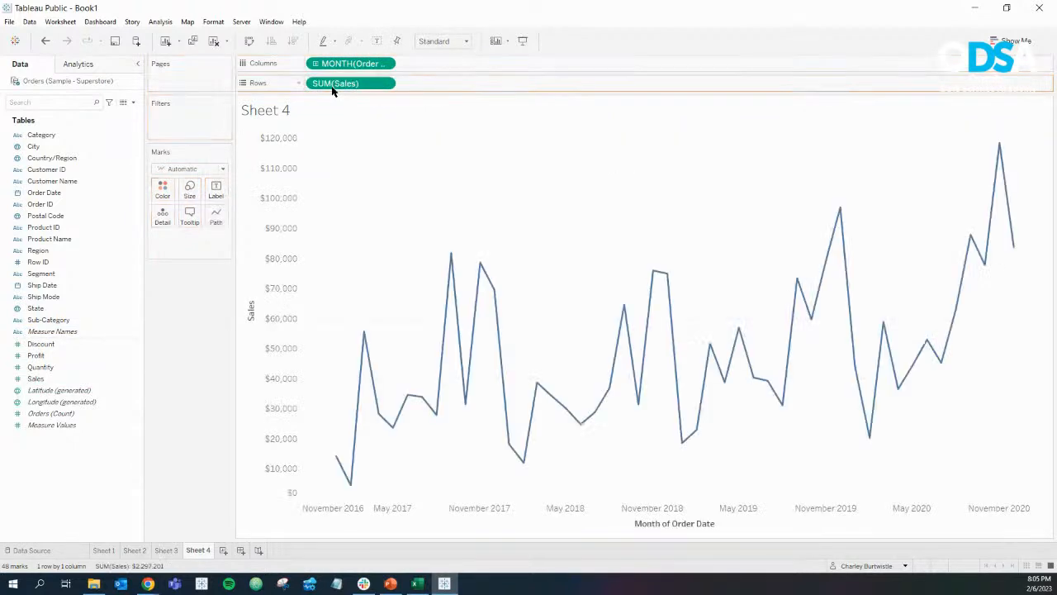
Add a second Sales measure to the rows as a Running Total quick table calculation.
click(58, 382)
drag(58, 383, 468, 86)
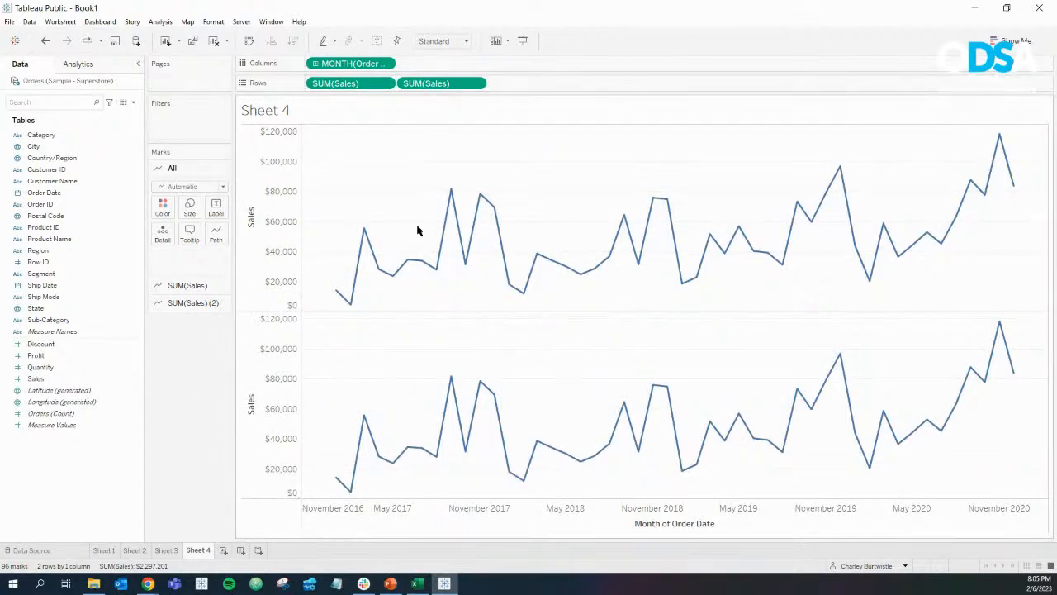
click(475, 86)
click(476, 85)
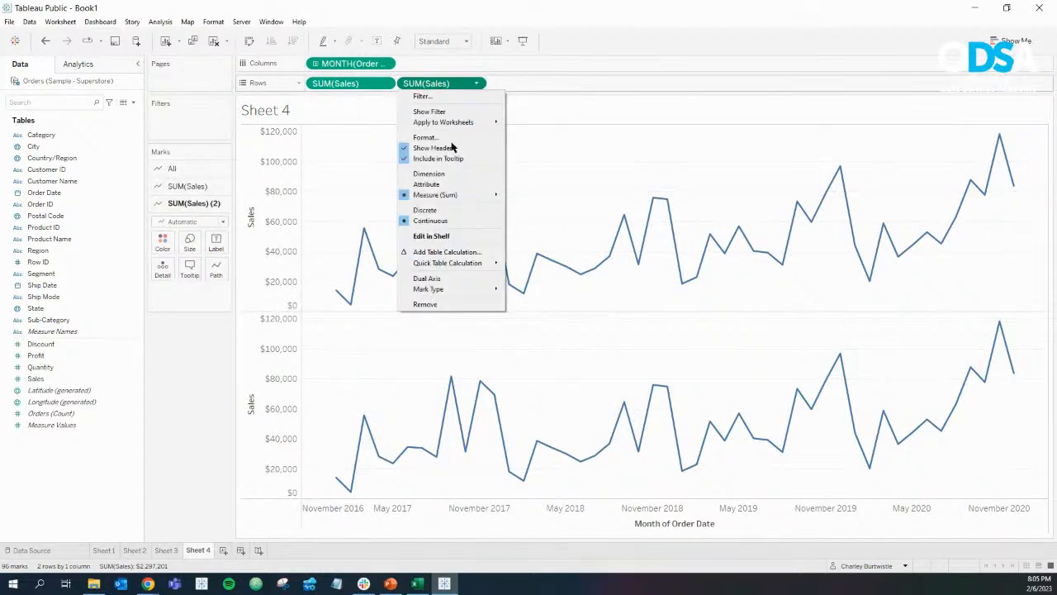
mouse_move(451, 264)
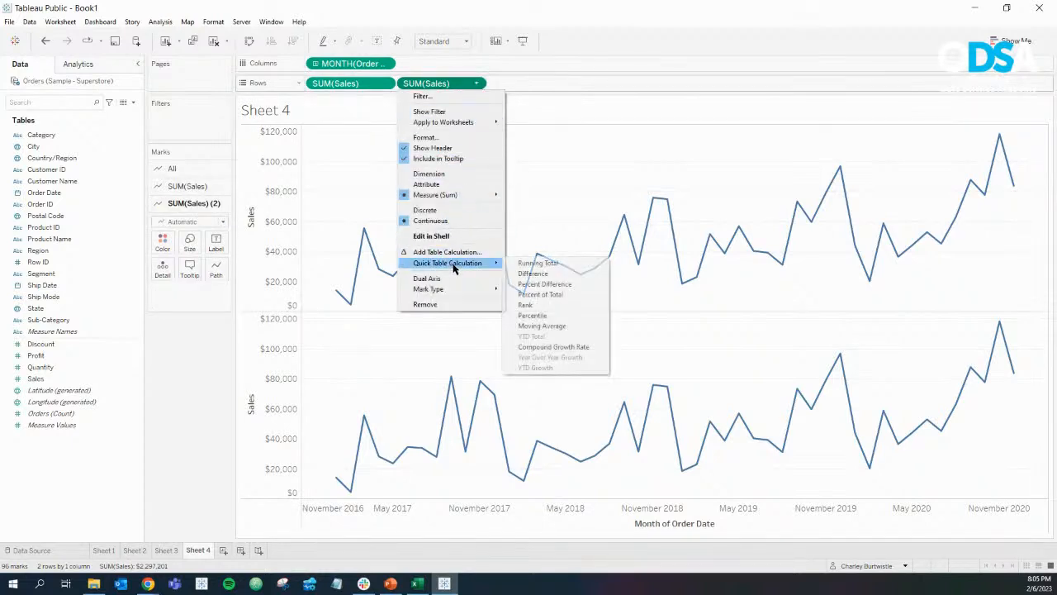
click(522, 265)
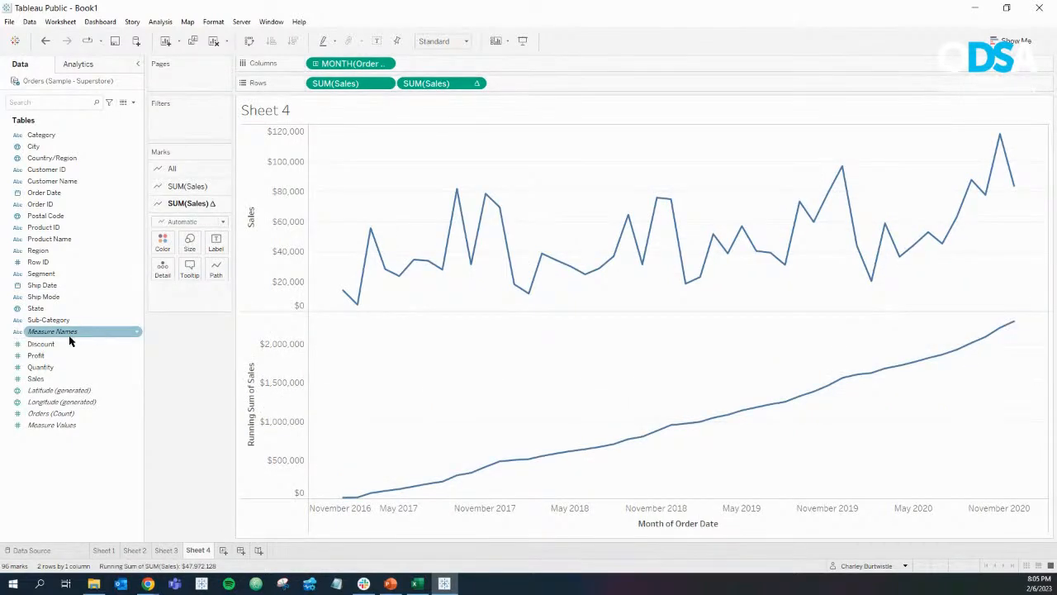
Add a third Sales measure to the rows as a Percent Difference quick table calculation.
drag(37, 378, 545, 84)
click(566, 83)
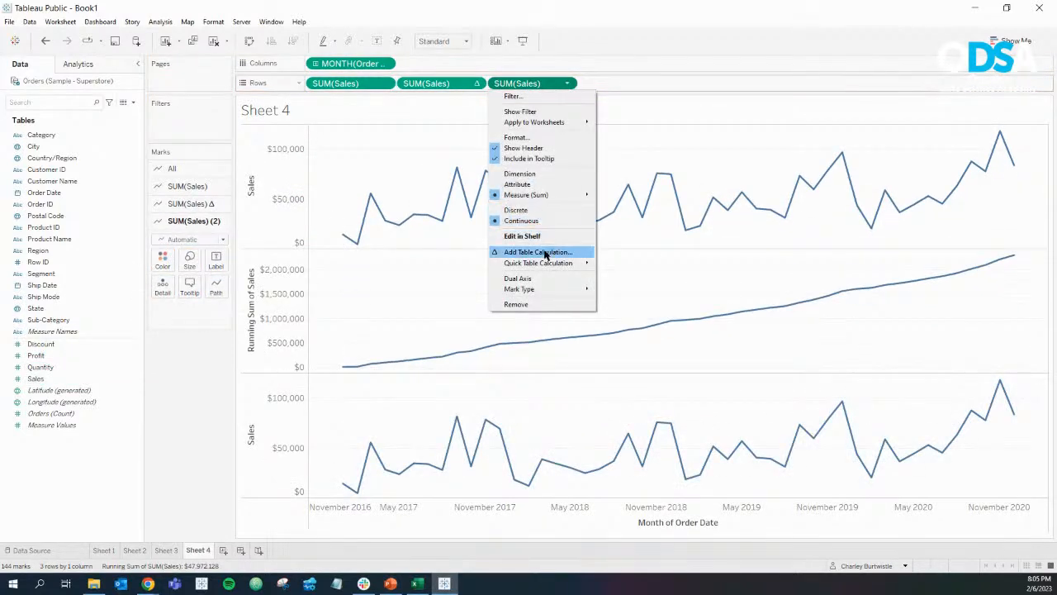
mouse_move(556, 263)
click(622, 288)
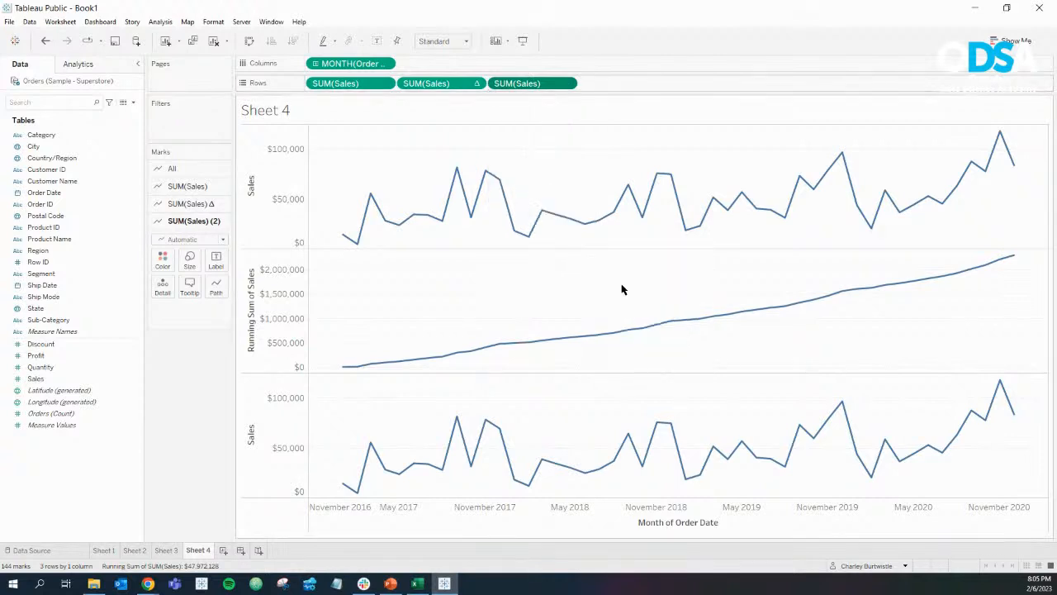
Add a fourth Sales measure to the rows as a Percent of Total quick table calculation.
drag(52, 376, 660, 91)
click(658, 85)
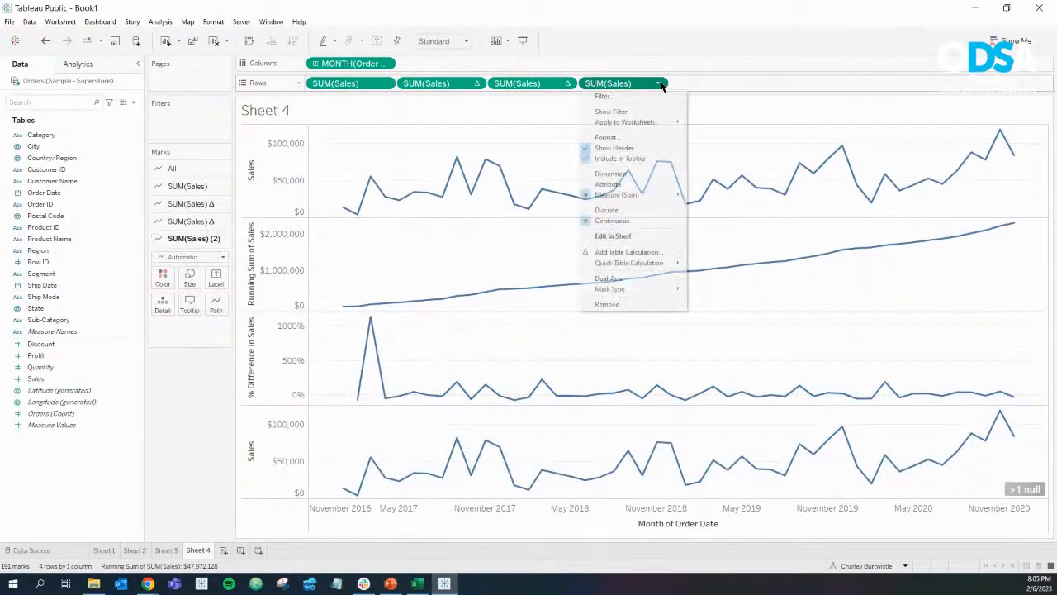
mouse_move(658, 267)
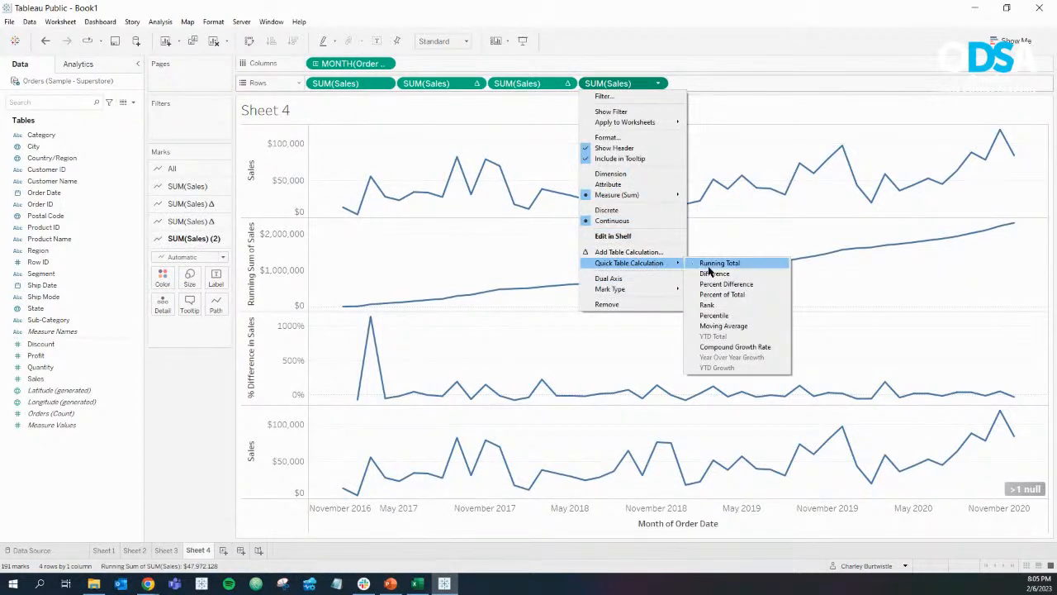
click(737, 294)
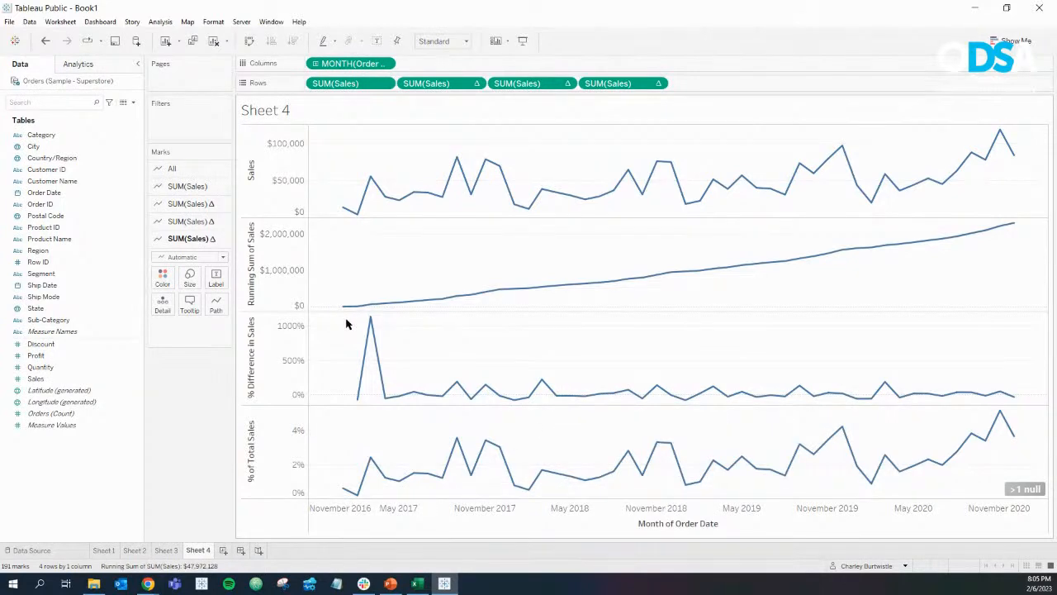
Color the lines of all four charts by Measure Names and widen the color legend.
click(178, 168)
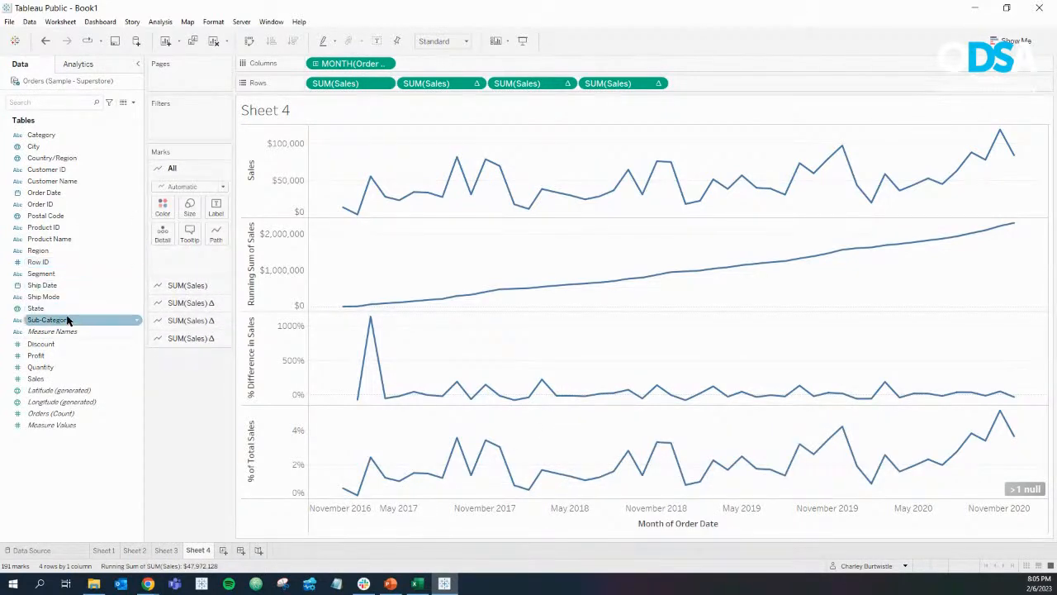
drag(52, 331, 163, 212)
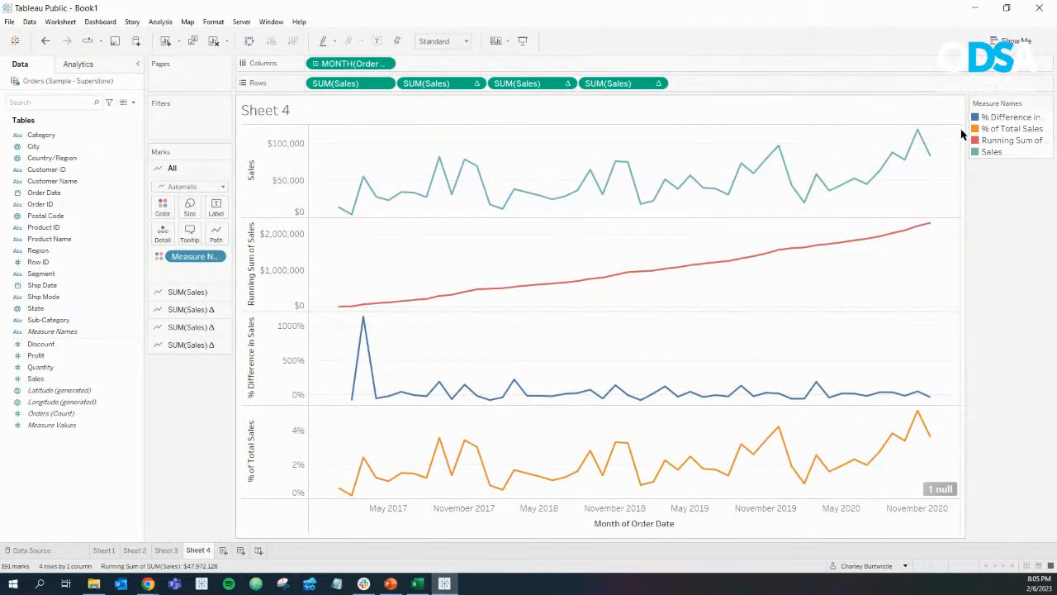
drag(965, 134, 848, 135)
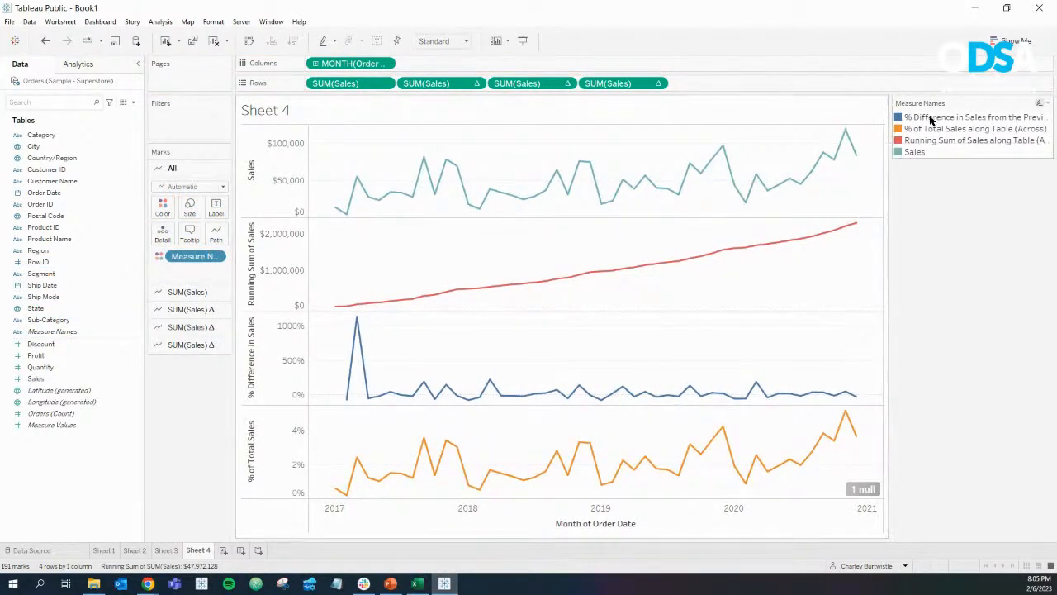
Highlight each of the four measures in turn from the color legend, clearing the highlight after each one.
click(928, 117)
click(938, 181)
click(943, 131)
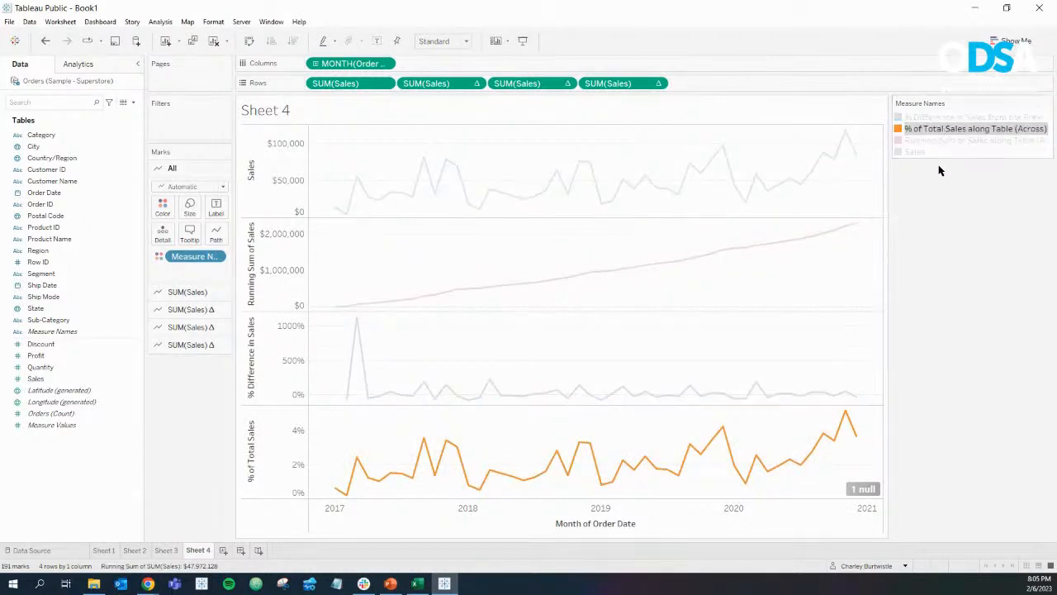
click(938, 170)
click(940, 140)
click(939, 175)
click(919, 154)
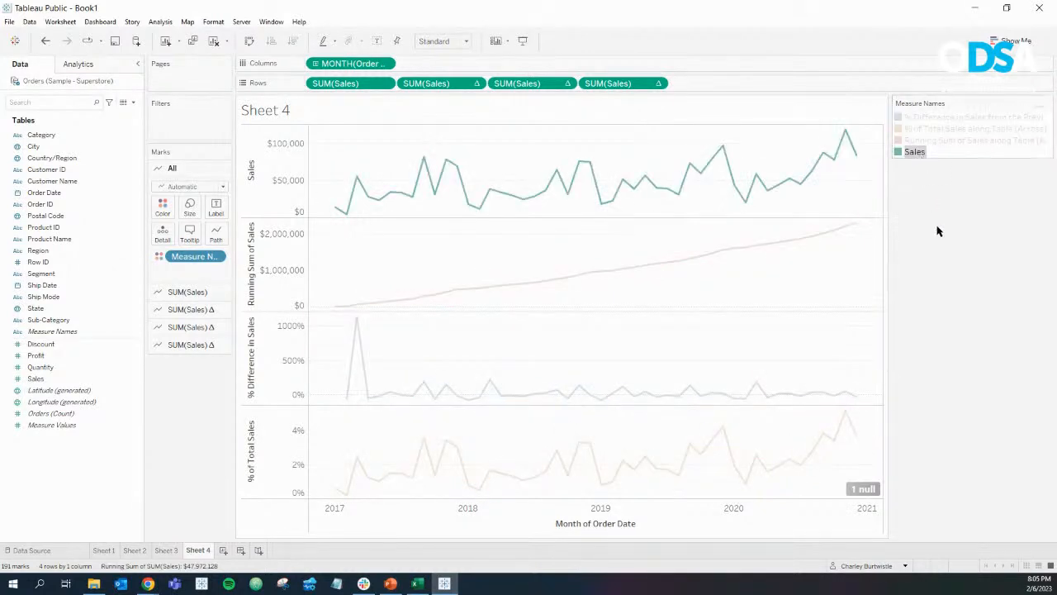
click(937, 229)
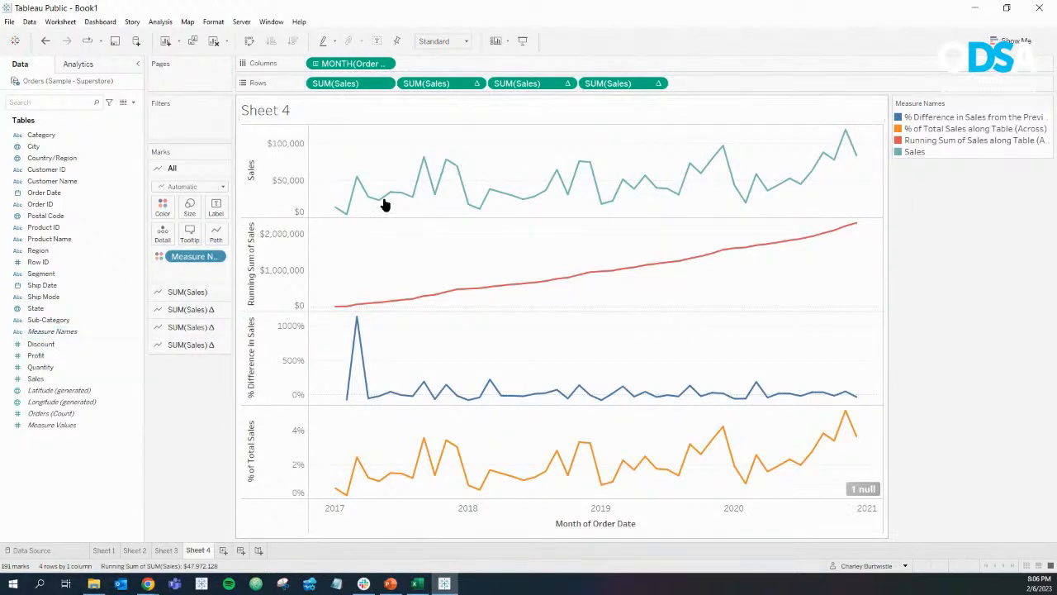
Check the tooltips of the early 2017 marks down the four charts, glance at Sheet 3 and return to Sheet 2.
mouse_move(354, 184)
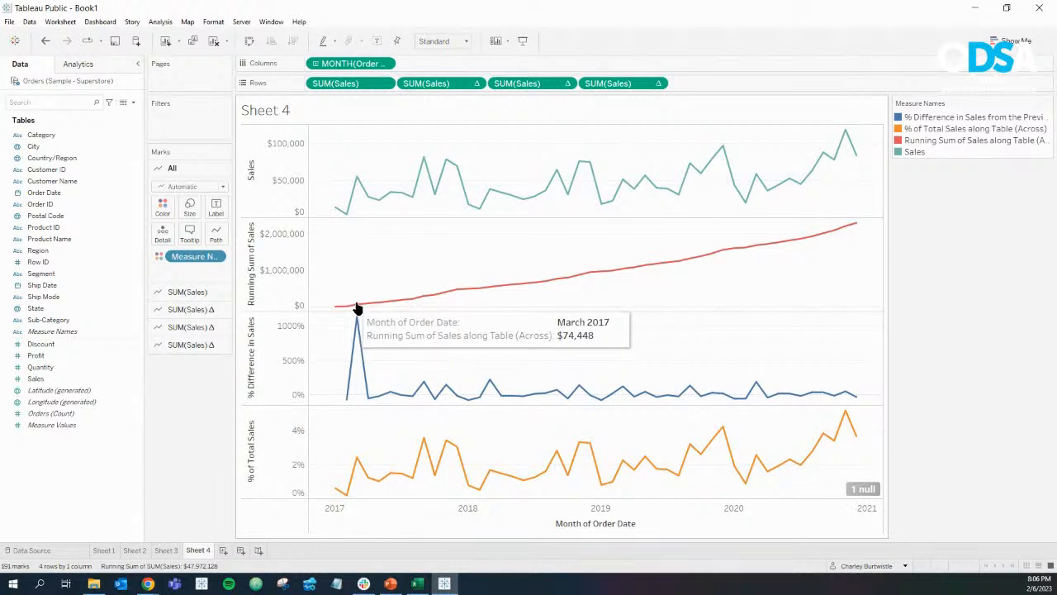
mouse_move(357, 324)
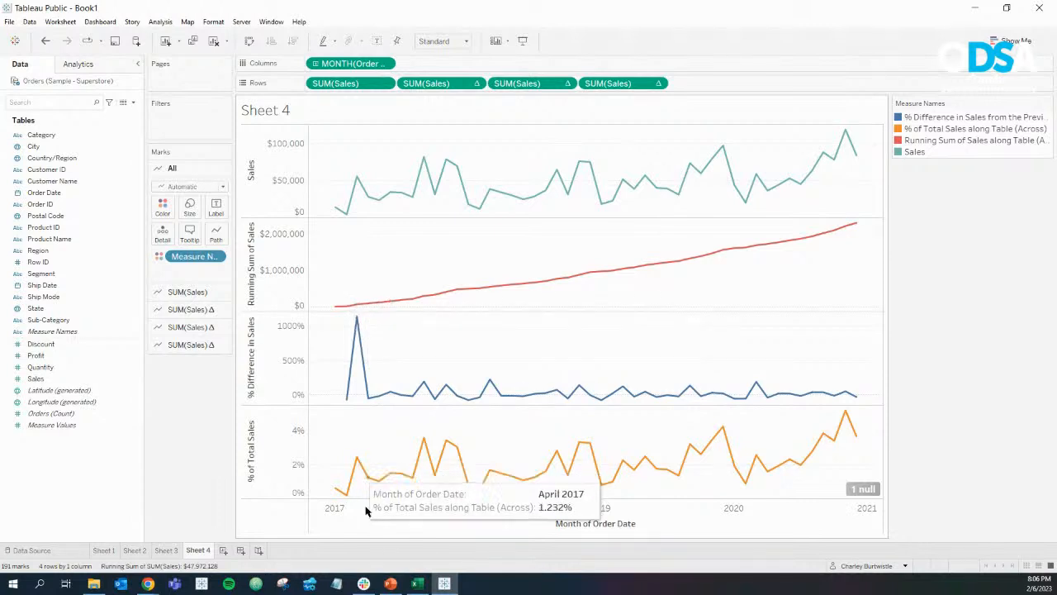
mouse_move(444, 582)
click(166, 550)
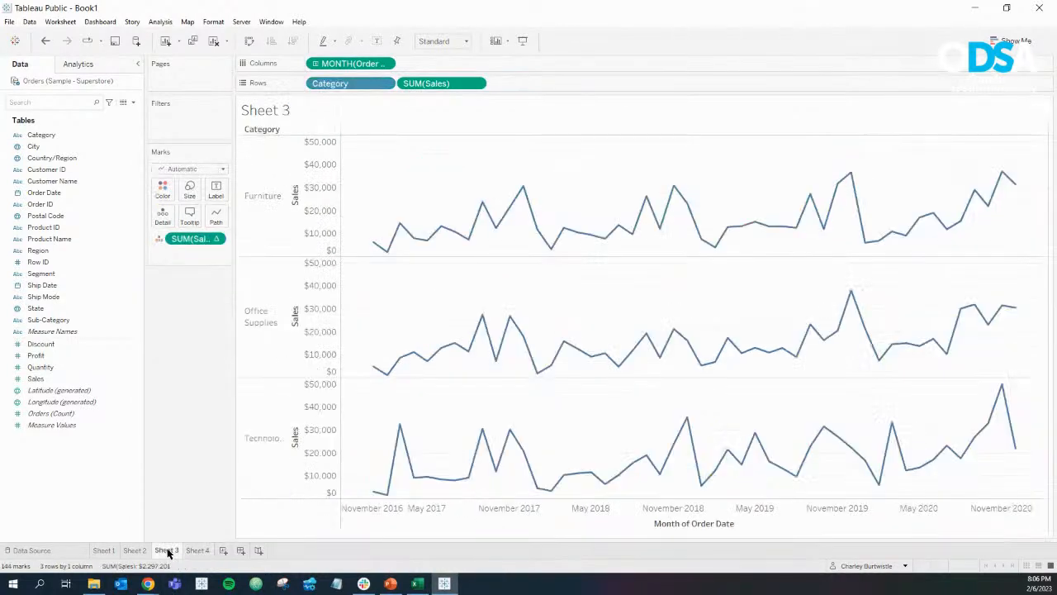
click(135, 550)
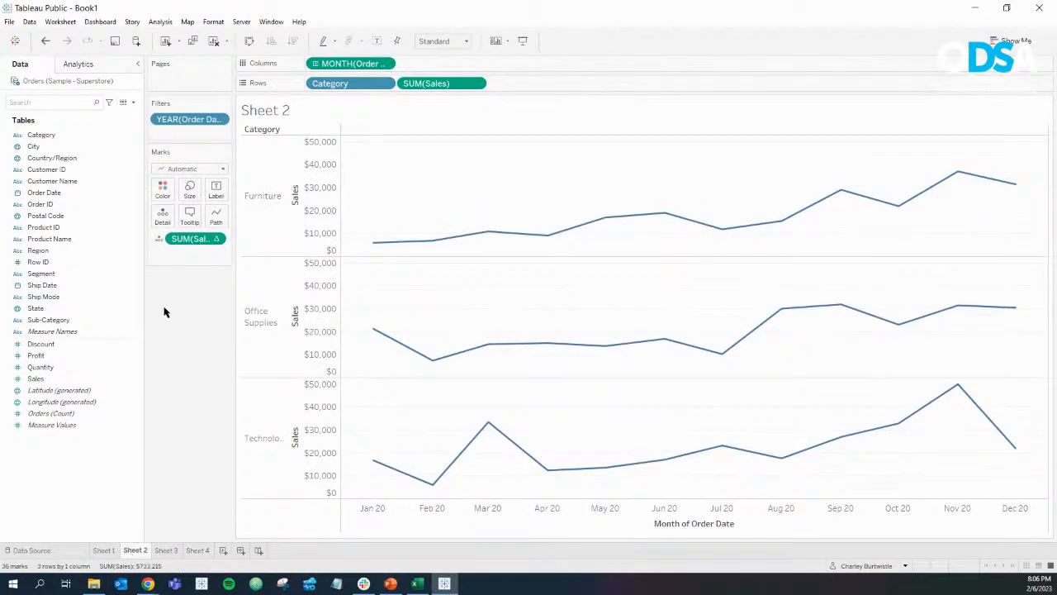
Check the tooltips of the early 2020 Furniture marks on Sheet 2, glancing at Sheet 3 in between.
mouse_move(464, 244)
mouse_move(587, 232)
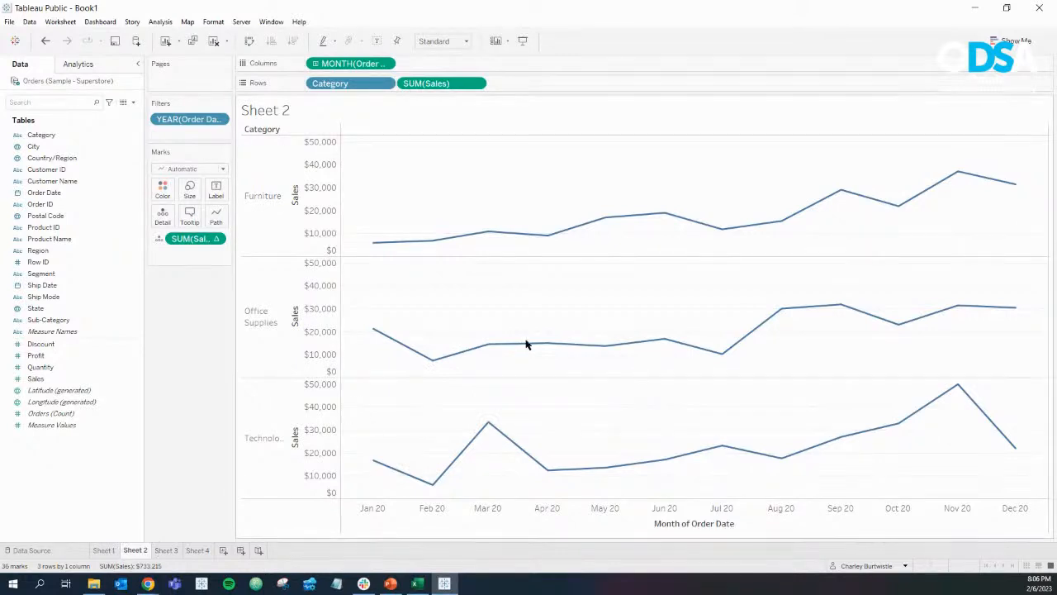
click(168, 550)
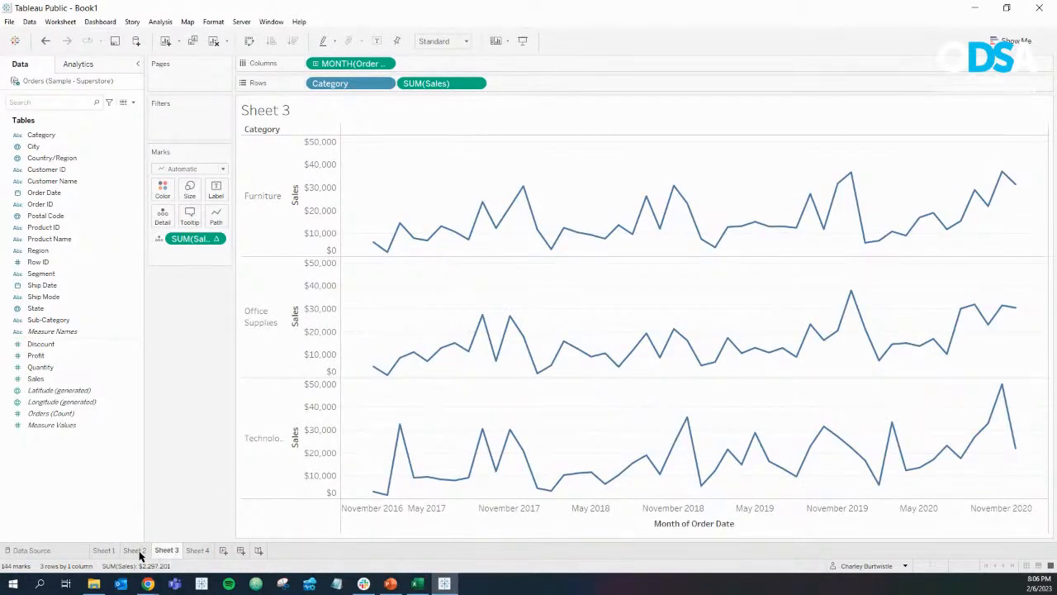
click(136, 551)
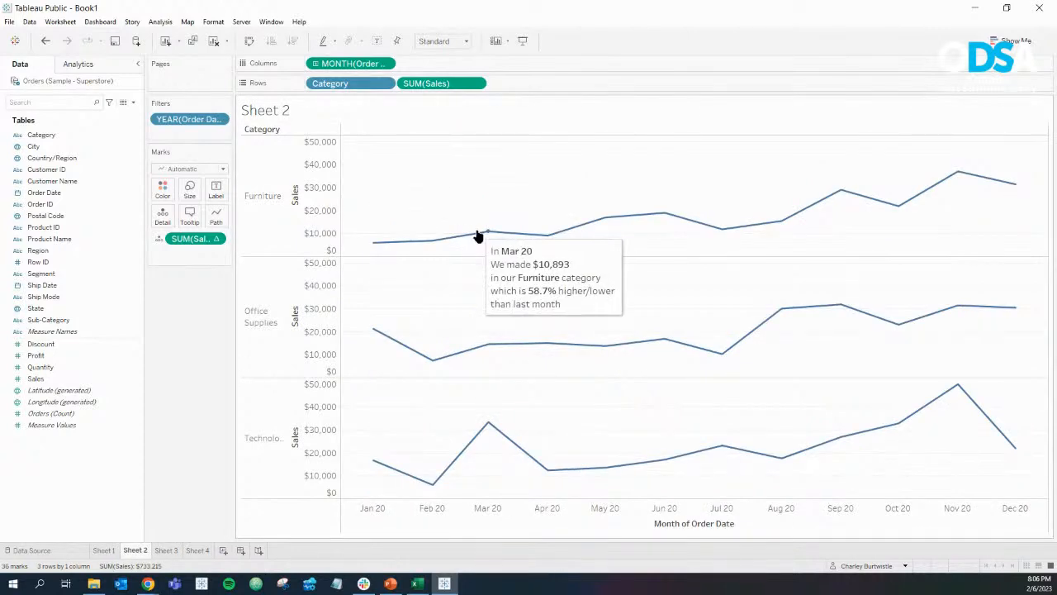
mouse_move(545, 237)
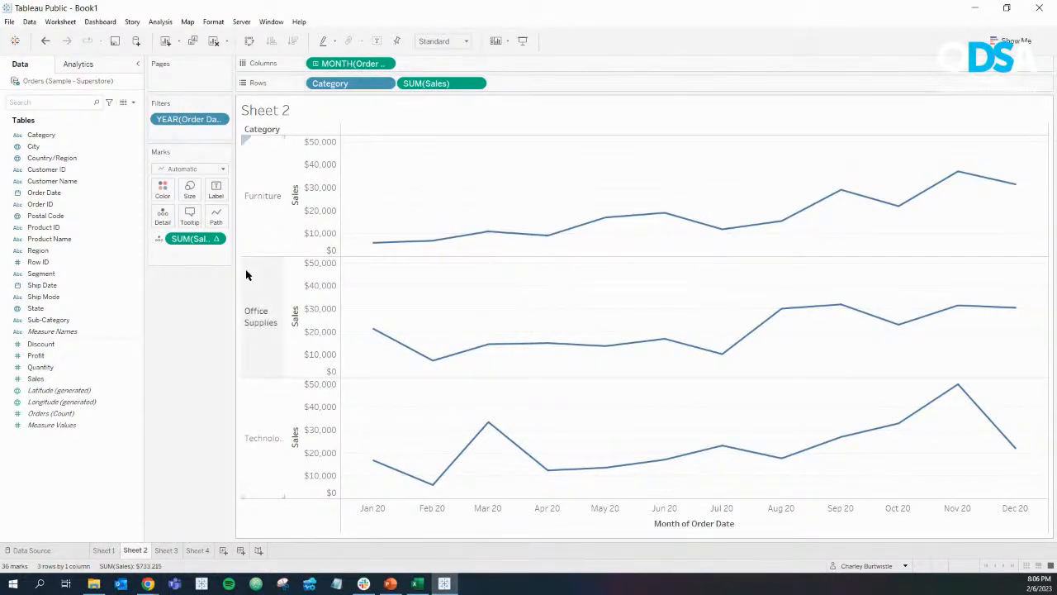
Start a calculated field with "if" followed by the percent difference in Sales table calculation, and widen the editor.
click(134, 104)
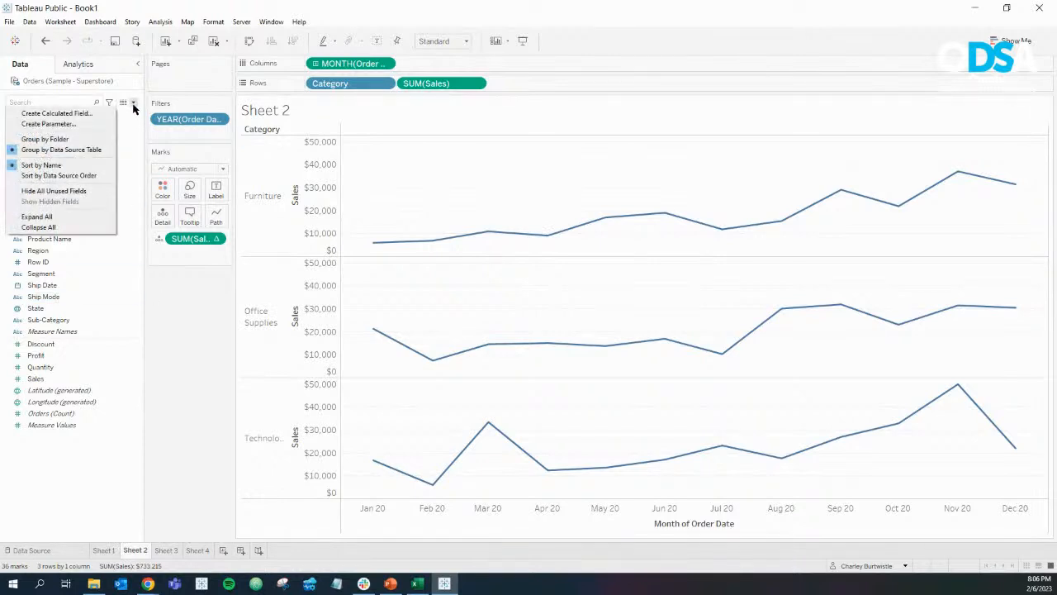
click(100, 111)
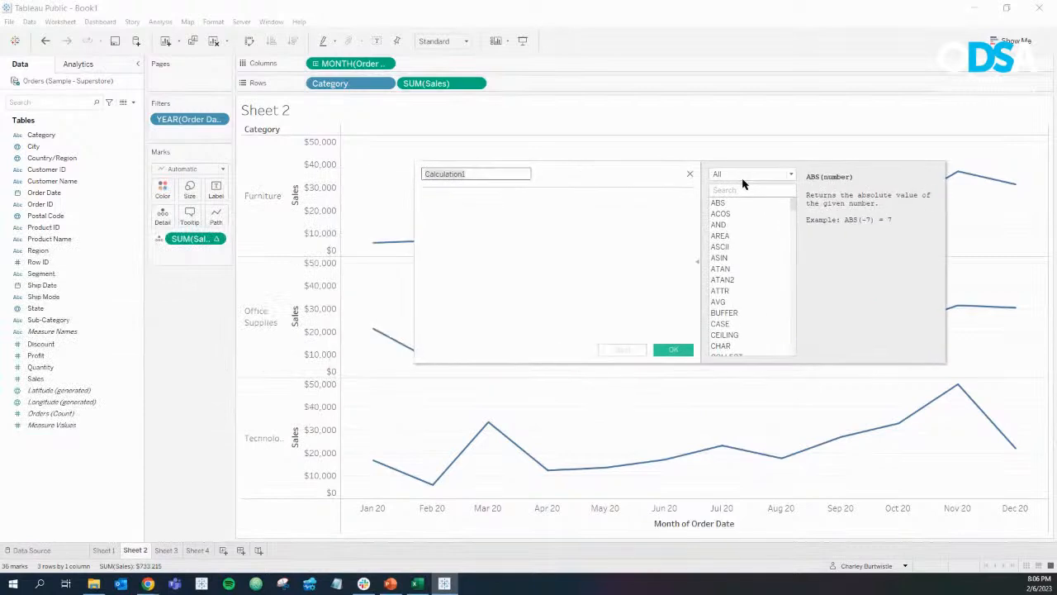
click(478, 219)
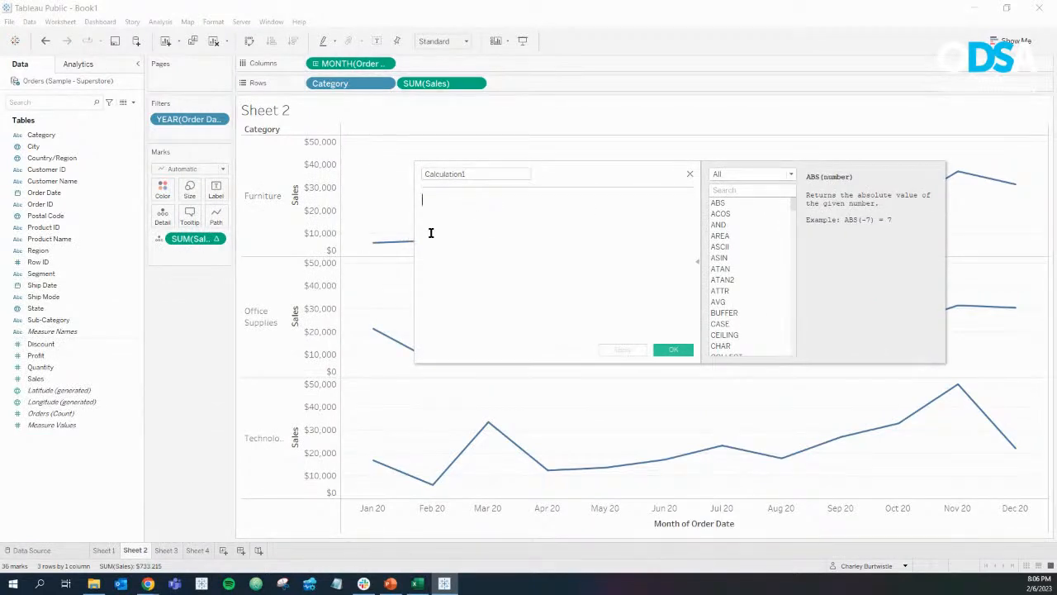
text(if)
drag(194, 238, 532, 214)
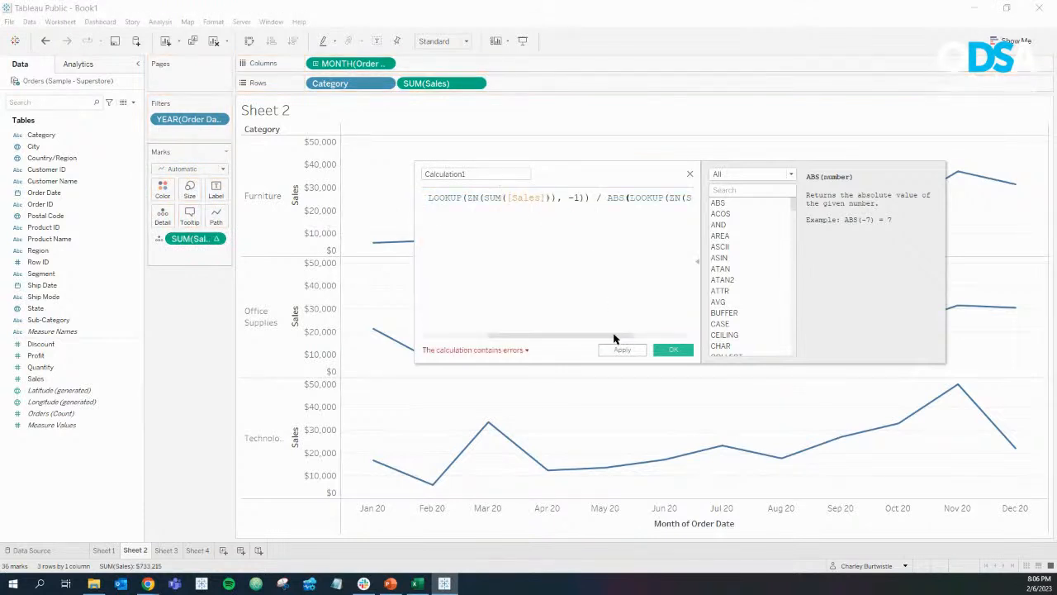
drag(416, 245, 75, 250)
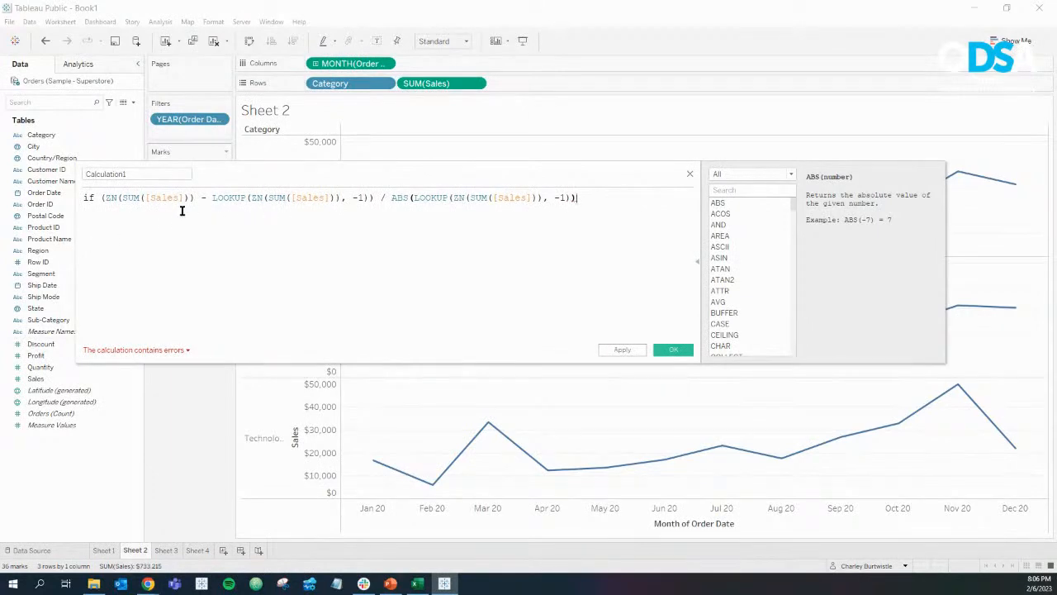
Move the calculation editor aside, delete the percent difference formula after "if" and insert it again from the existing Sales table calculation.
drag(101, 198, 603, 207)
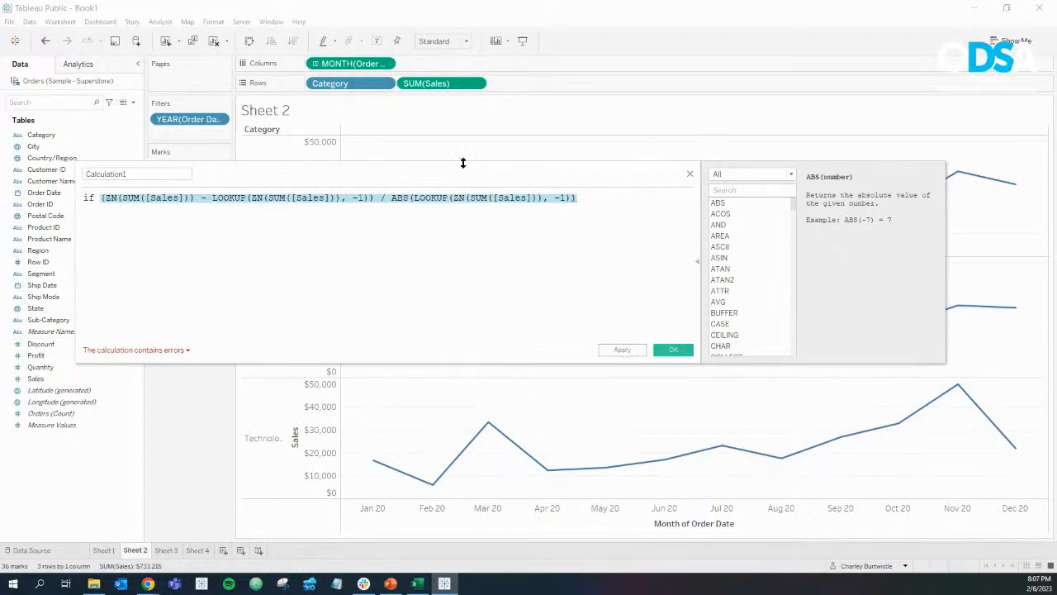
drag(454, 171, 622, 185)
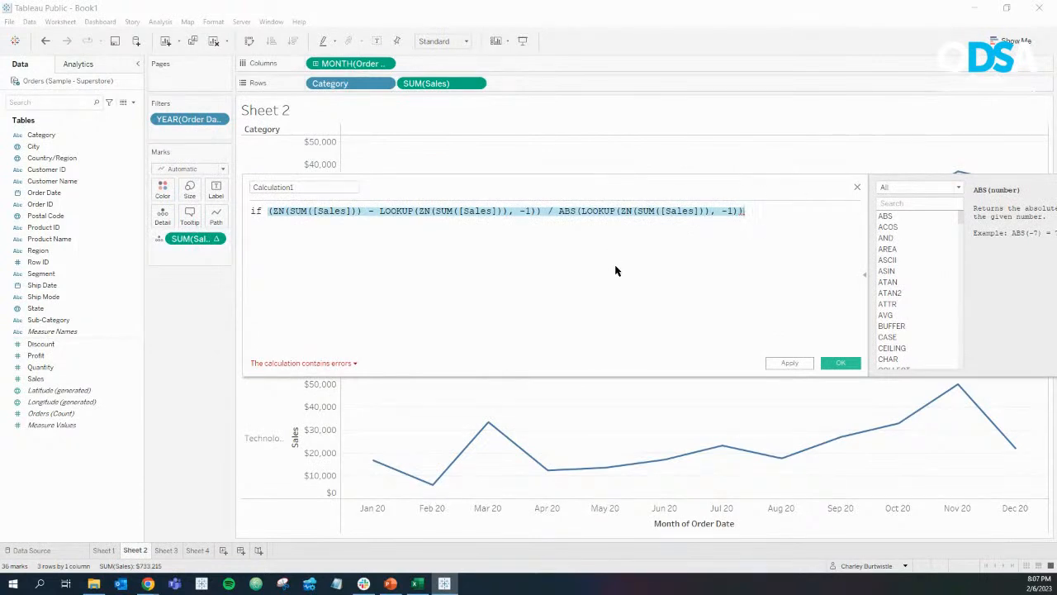
key(BackSpace)
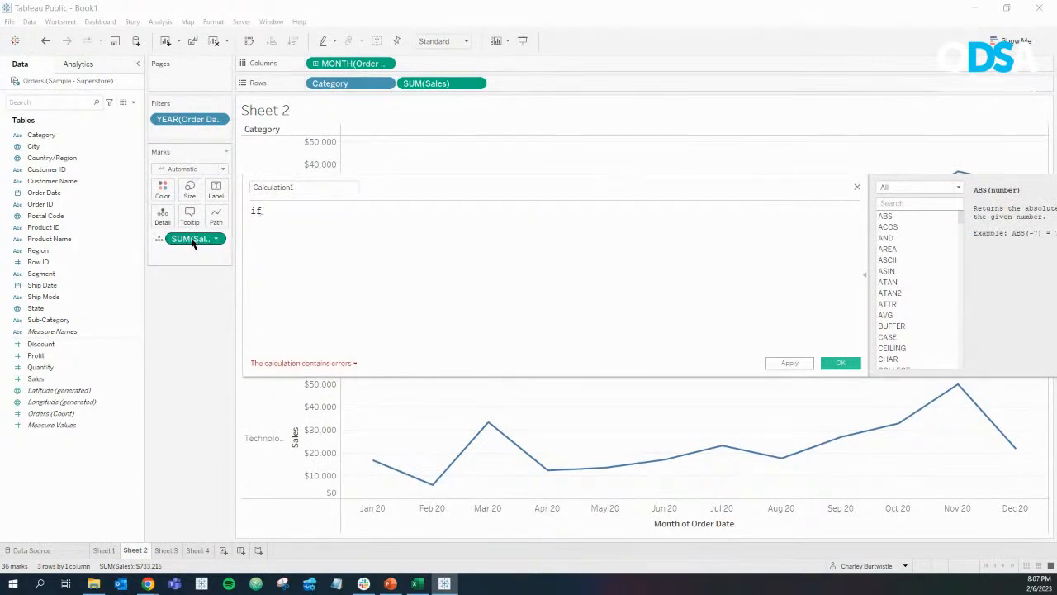
drag(193, 240, 407, 232)
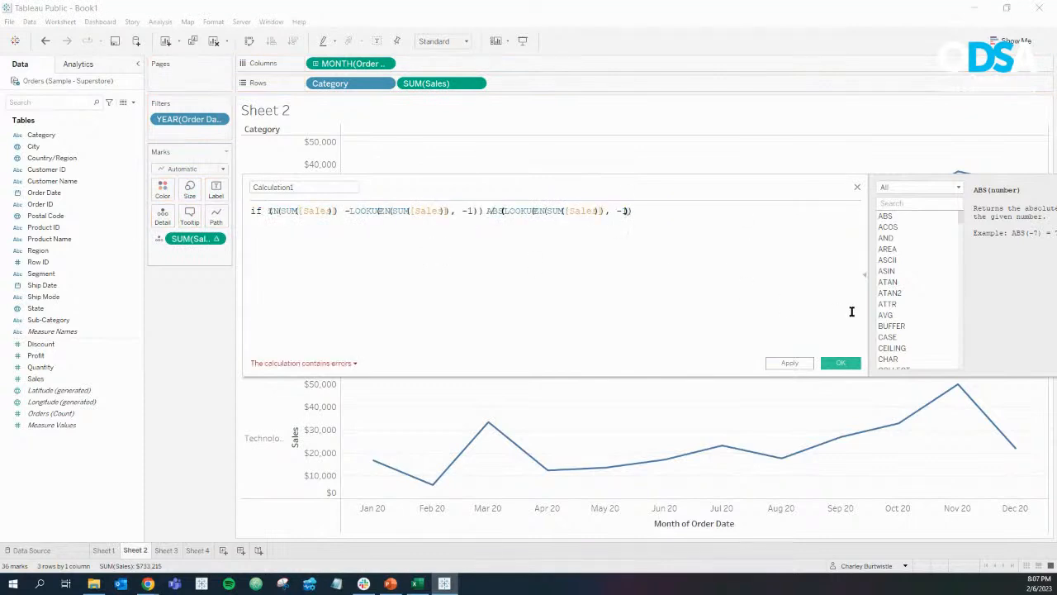
Complete the condition on a new line of the formula with > 0 then 'Higher' else 'Lower' end.
text())
key(Return)
text(>)
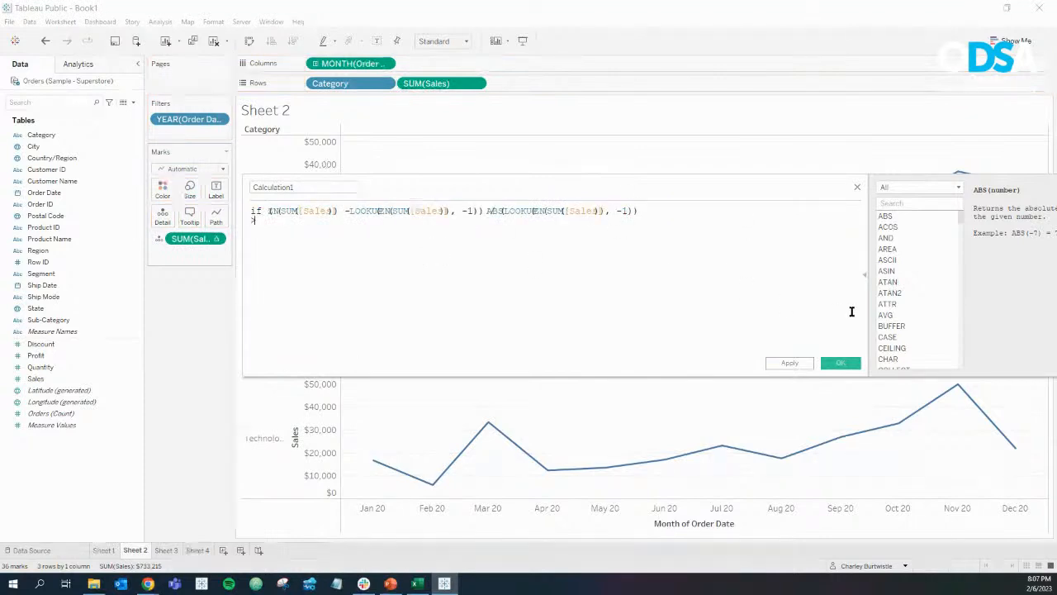
text( 0)
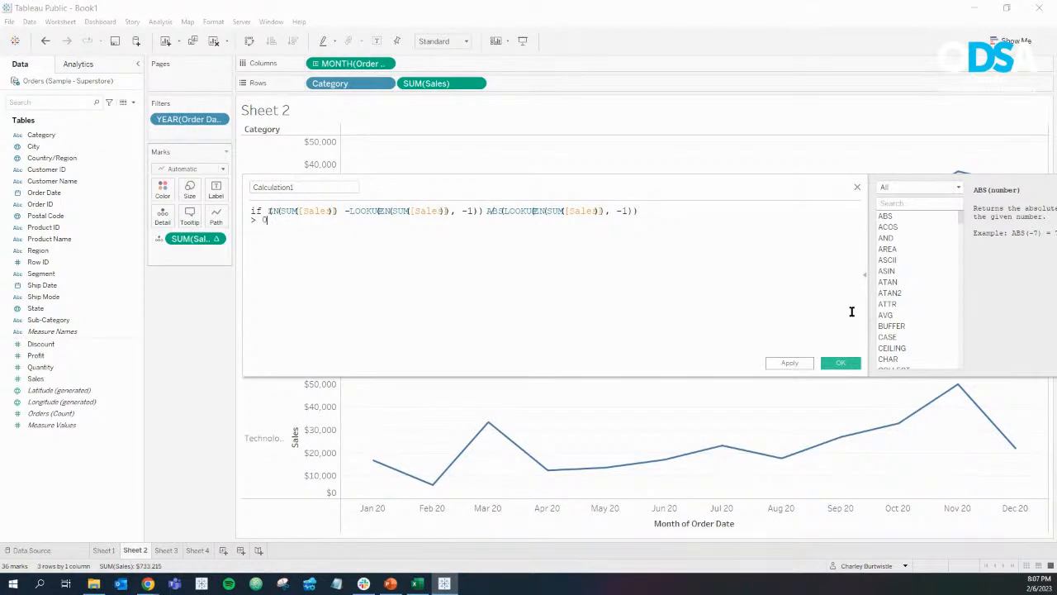
text( then 'Higher' else 'Lower')
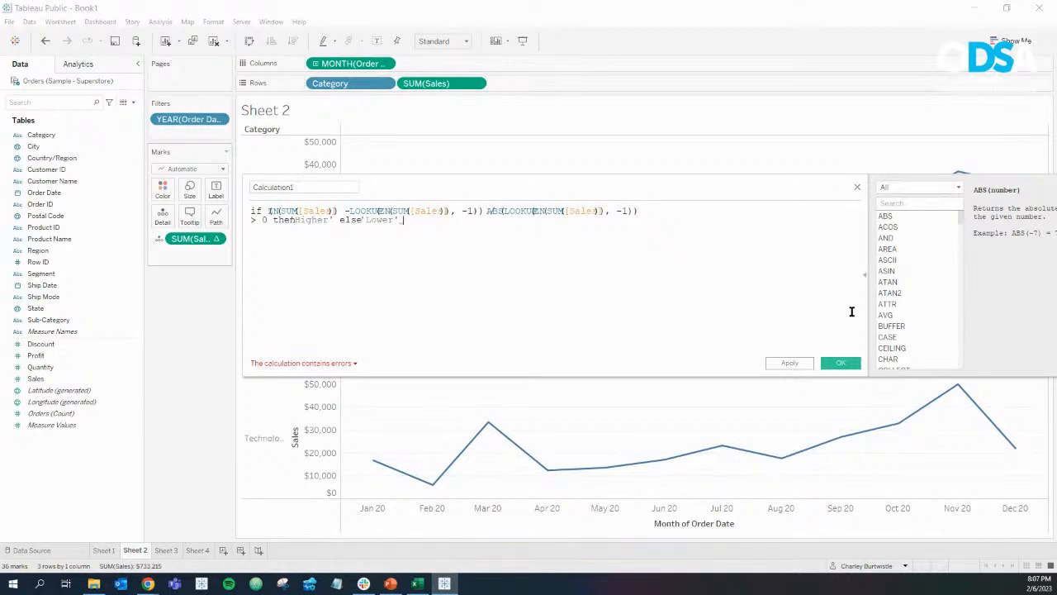
text(end)
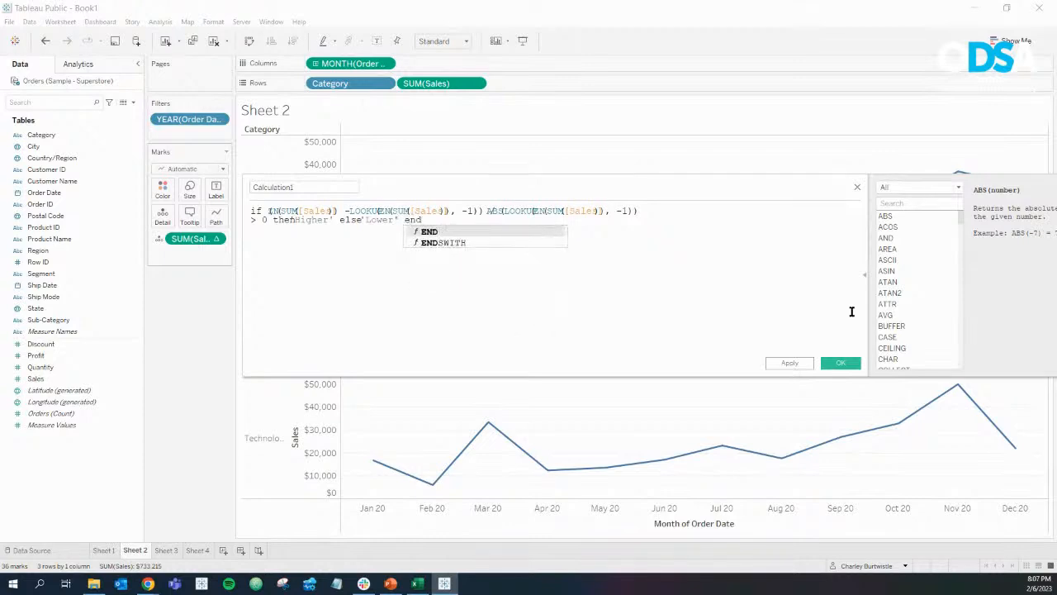
Name the calculated field higher/lower and save it.
click(339, 184)
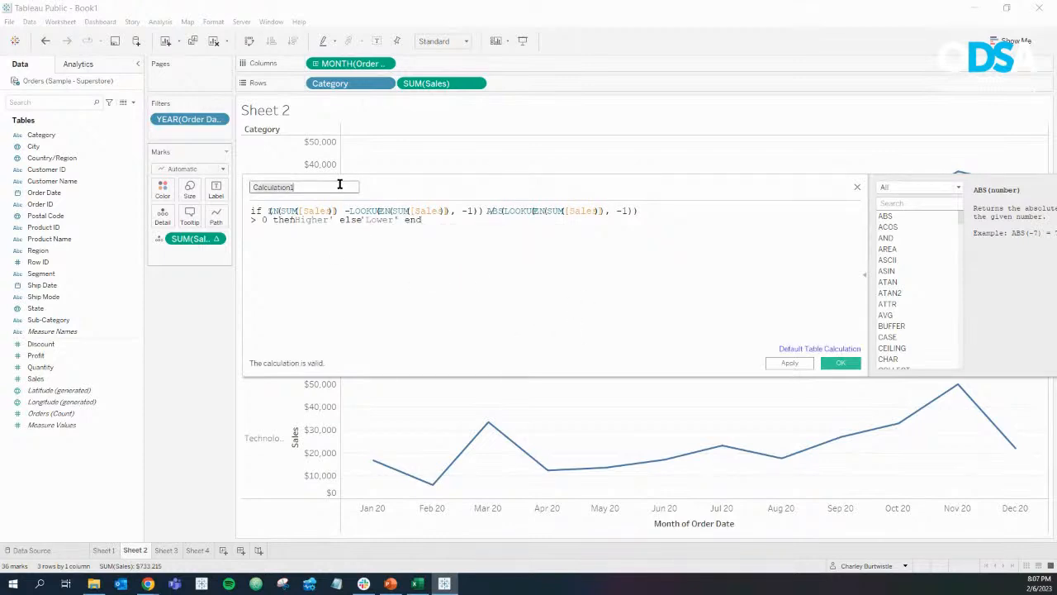
text(higher/lower)
click(840, 364)
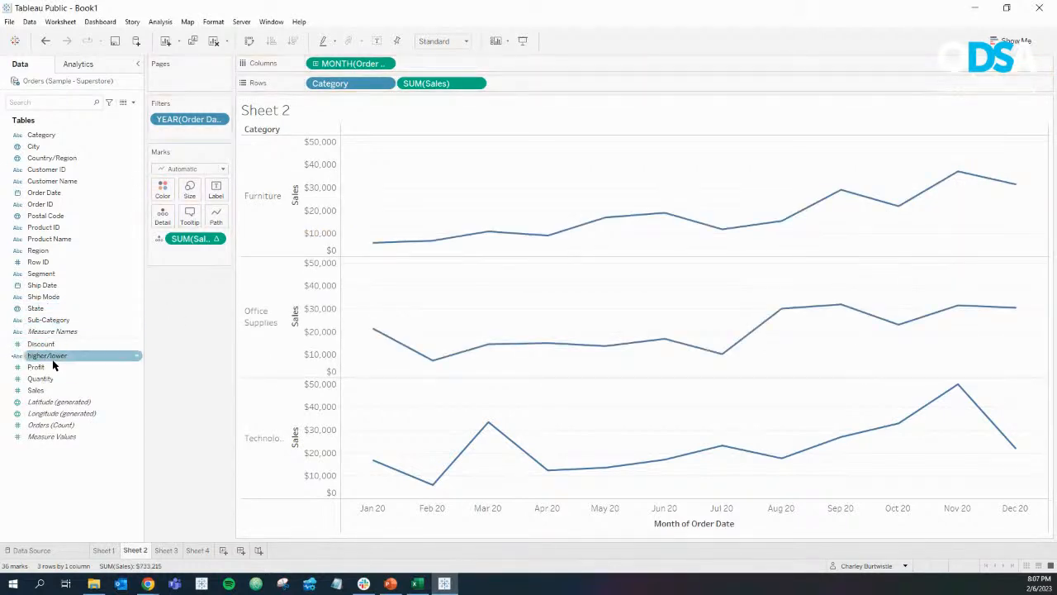
Add higher/lower to the marks' detail and replace the fixed "higher/lower" wording in the tooltip with the AGG(higher/lower) field.
drag(53, 360, 162, 220)
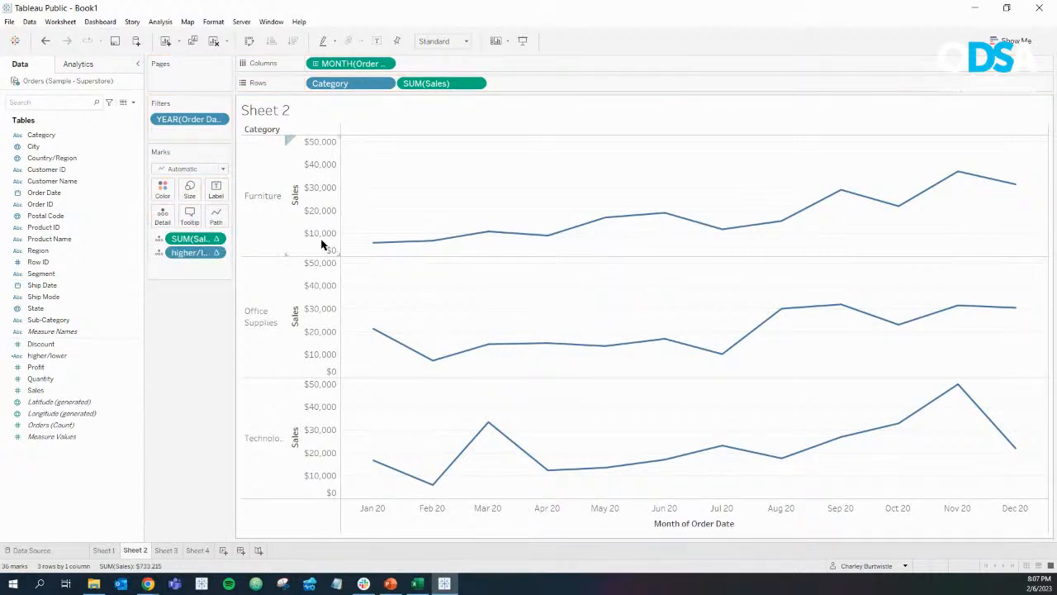
click(216, 190)
click(190, 216)
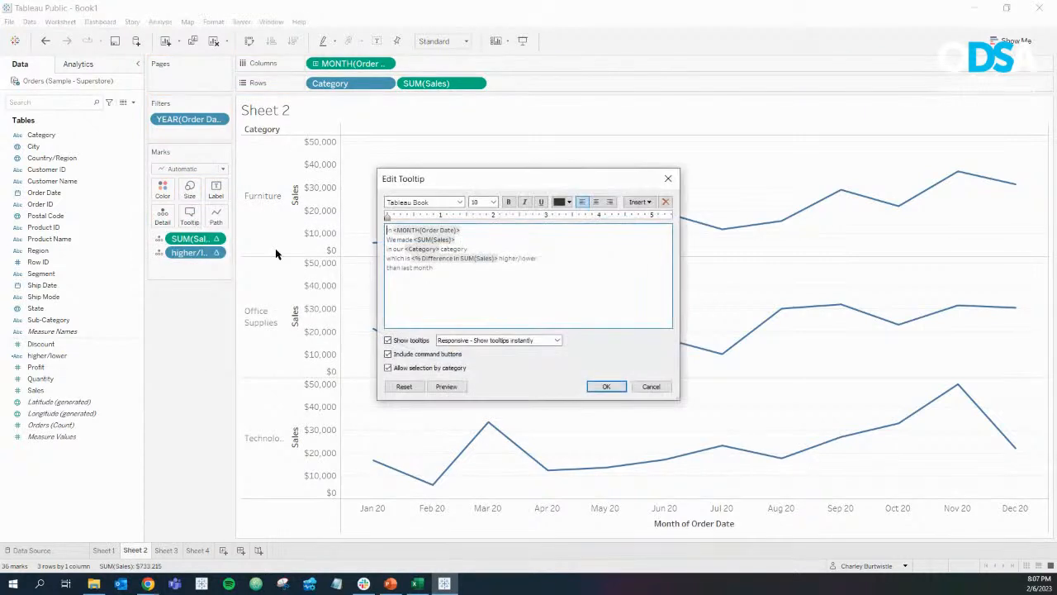
drag(538, 259, 498, 259)
key(Delete)
click(638, 202)
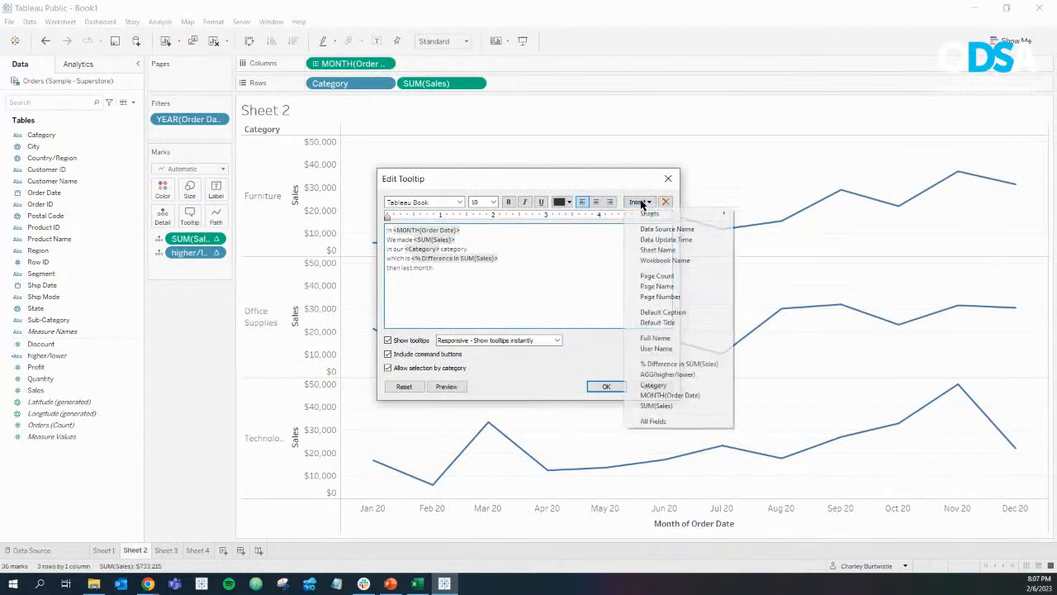
click(686, 373)
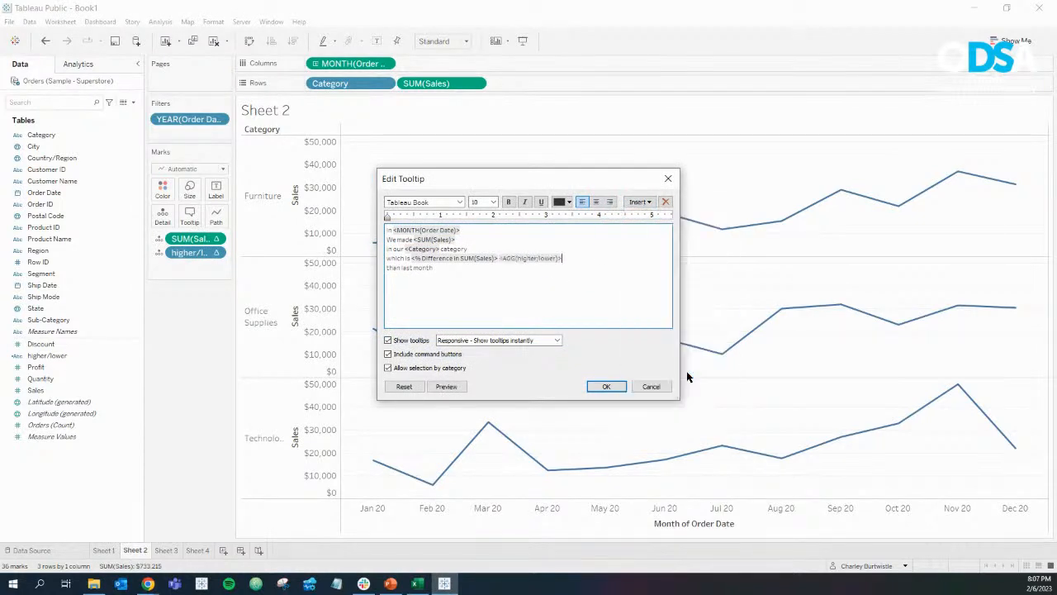
click(617, 388)
mouse_move(551, 236)
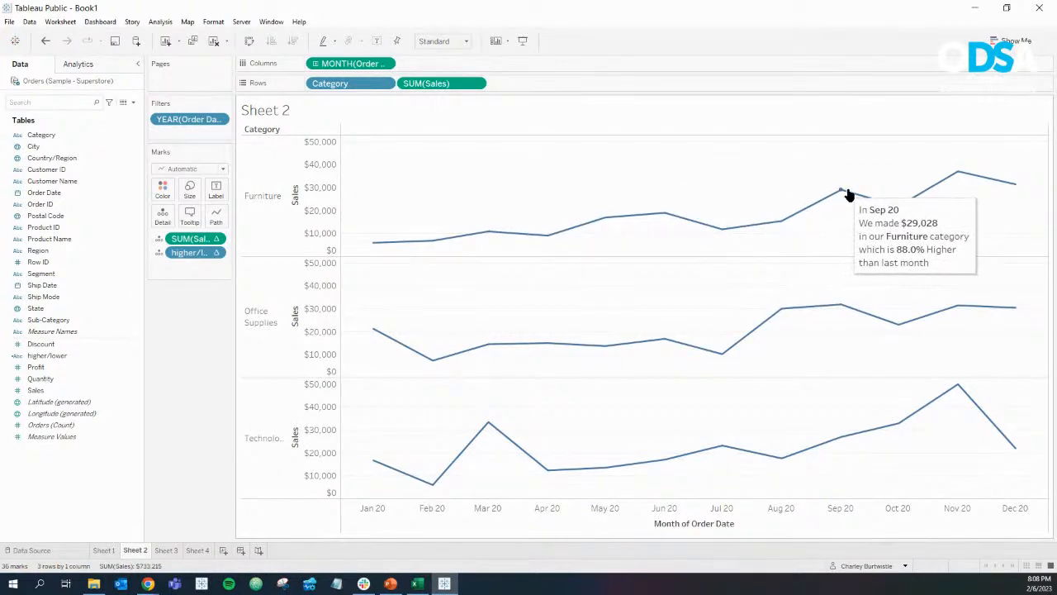
Color the lines by the higher/lower field, using dark green #005500 for Higher and red for Lower.
click(51, 356)
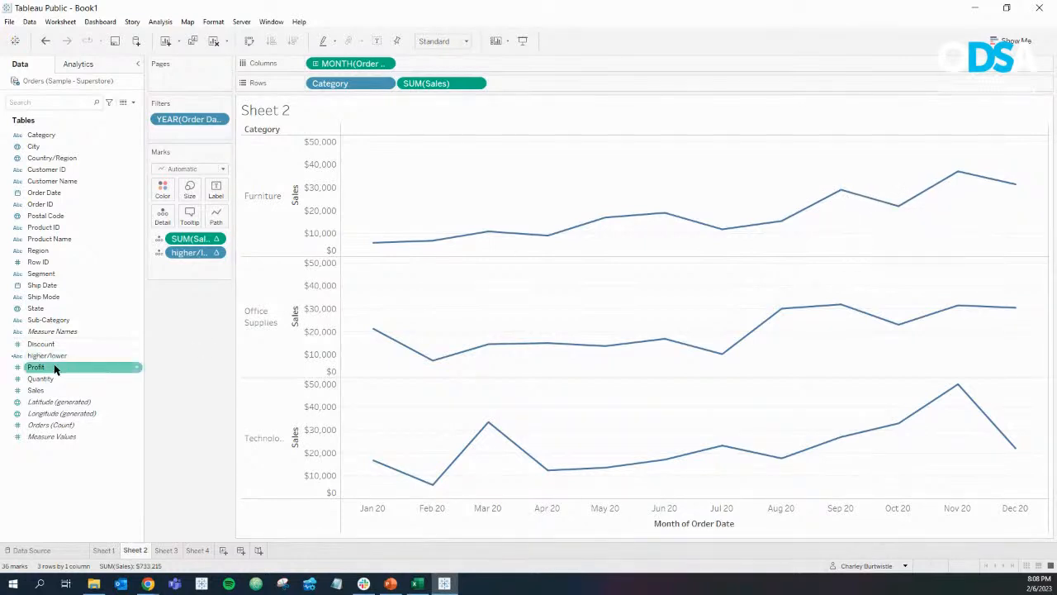
drag(53, 361, 165, 201)
click(165, 201)
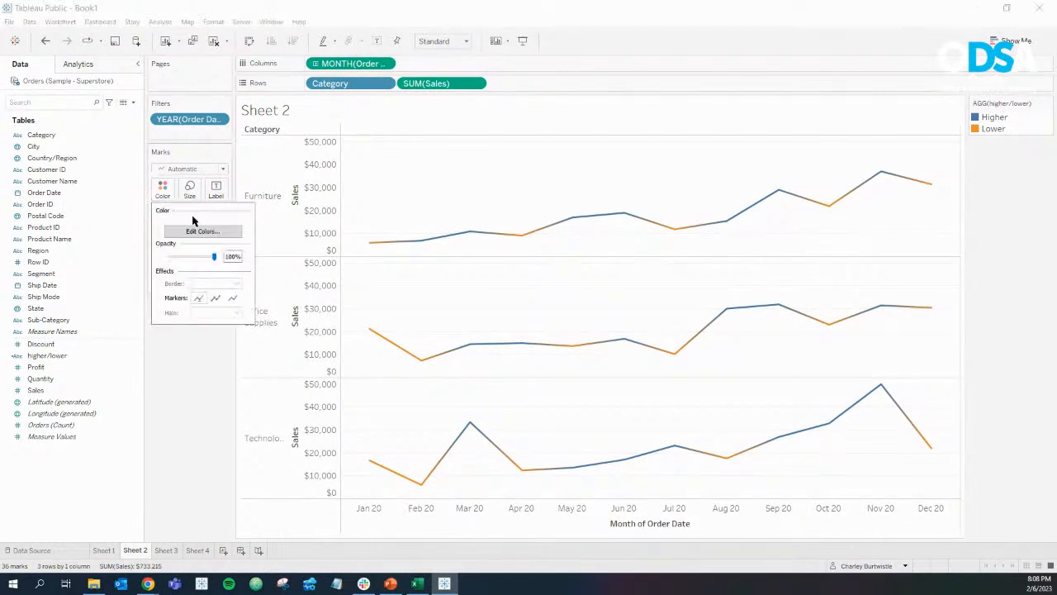
click(203, 231)
double_click(411, 206)
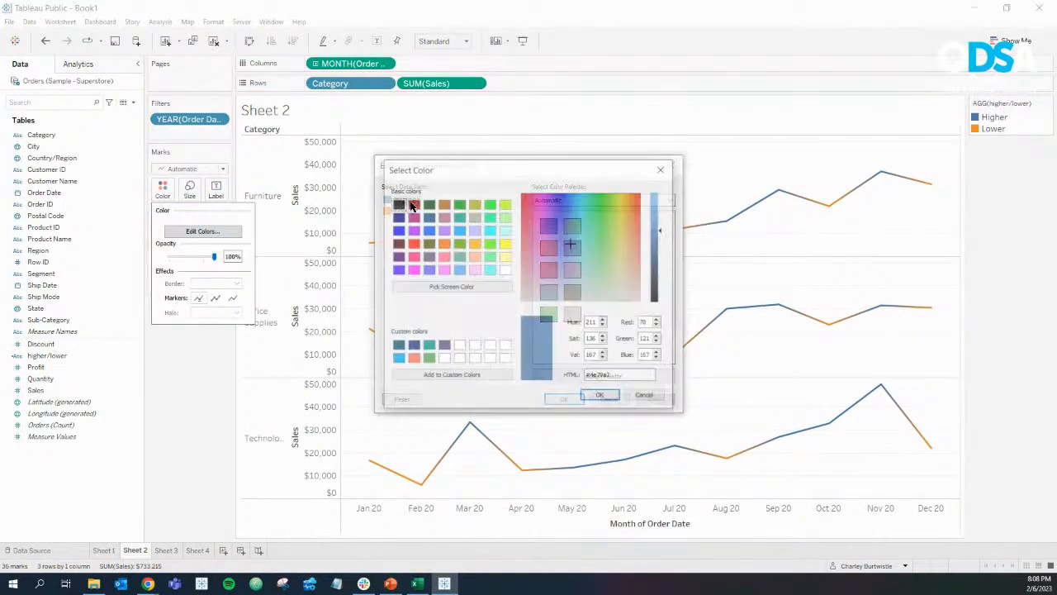
click(428, 203)
click(602, 396)
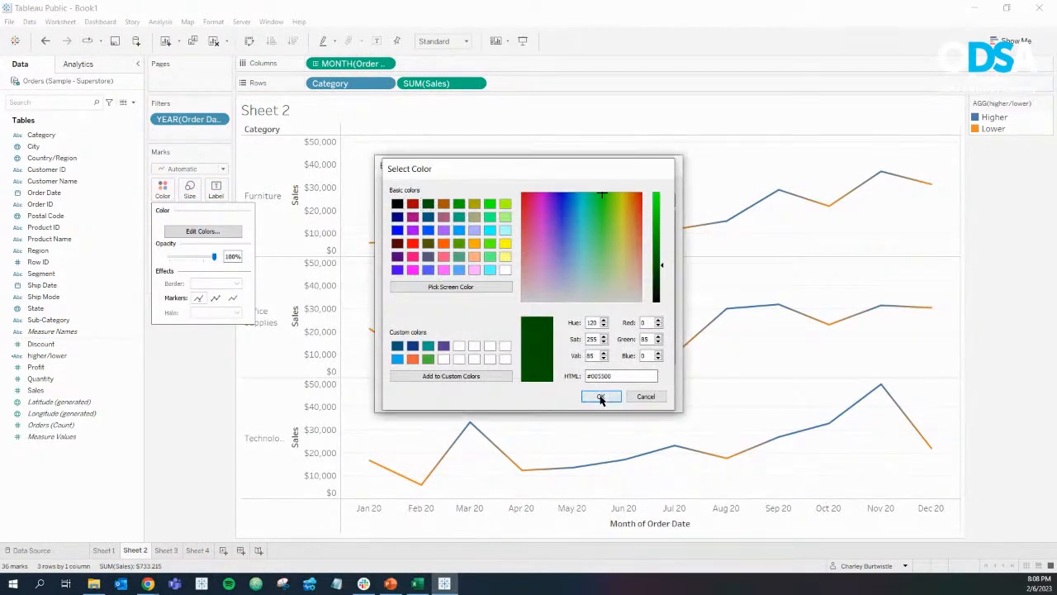
click(542, 266)
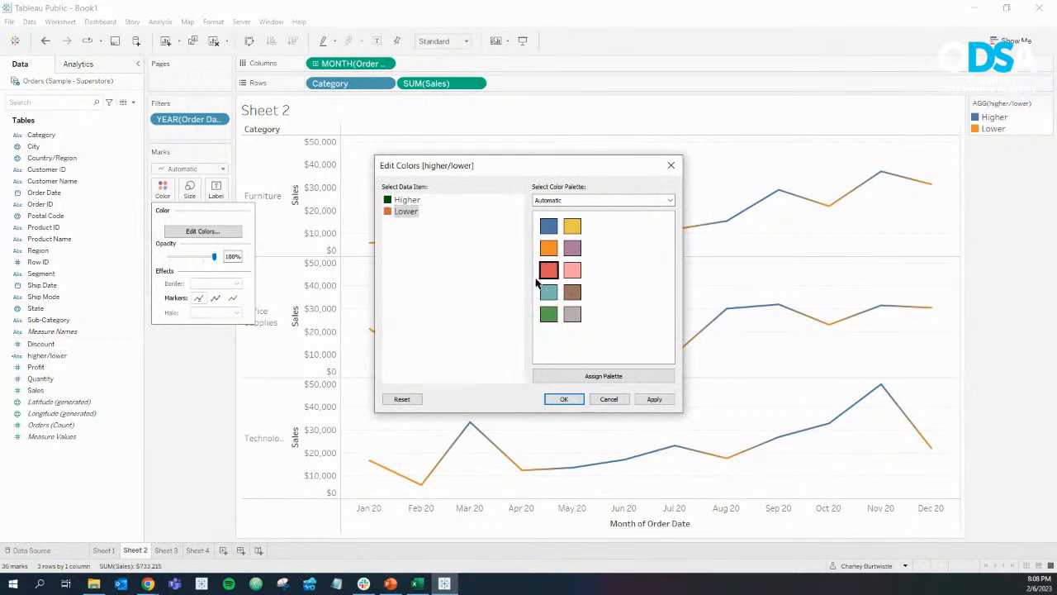
click(564, 398)
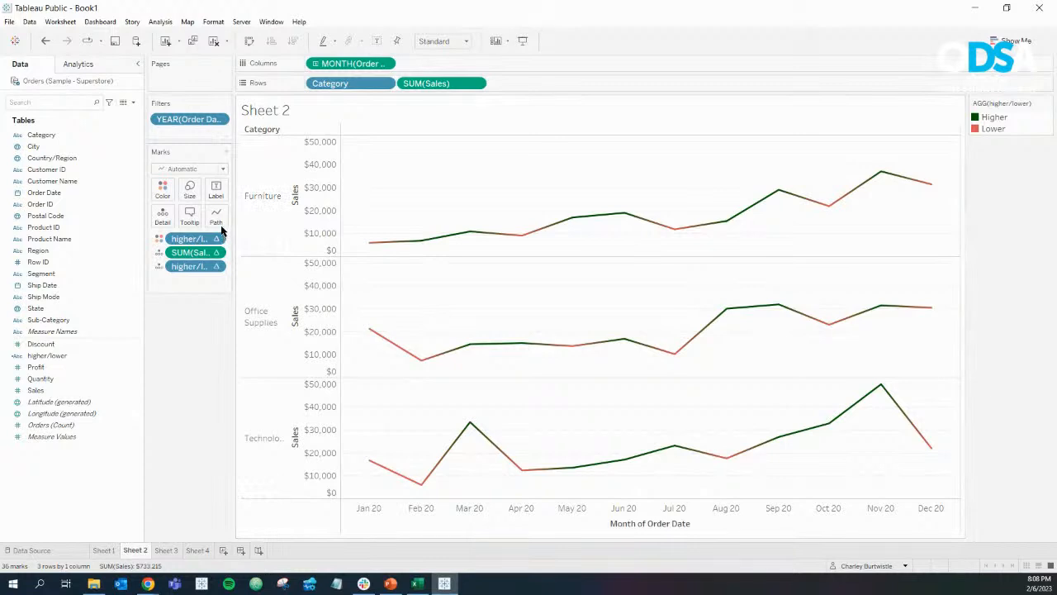
Undo the coloring of the lines by higher/lower.
click(46, 41)
click(46, 42)
click(47, 41)
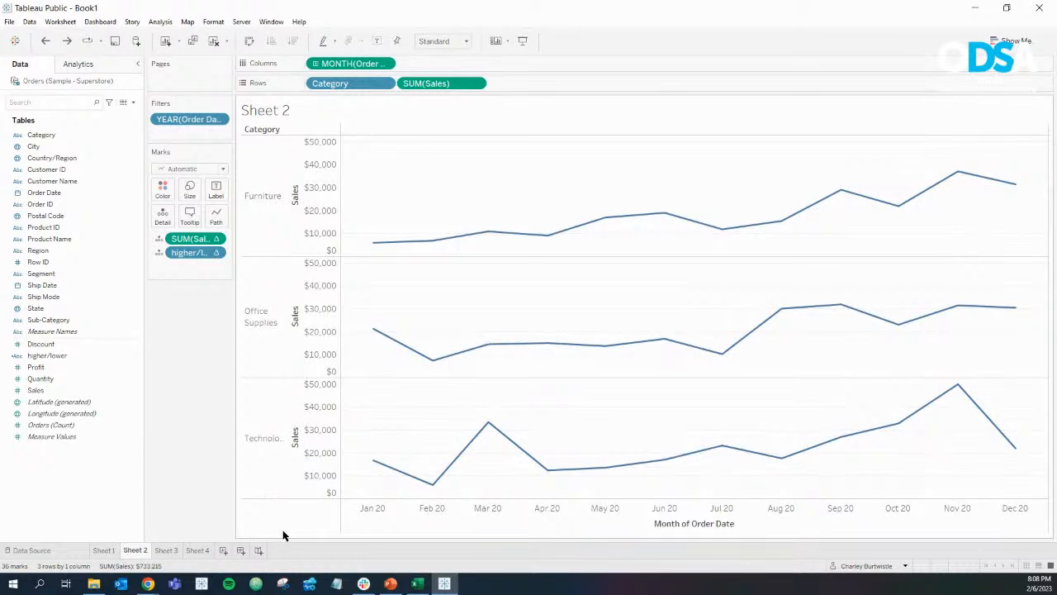
Look over the four charts on Sheet 4 and the table on Sheet 1, and switch to the PowerPoint presentation.
click(198, 549)
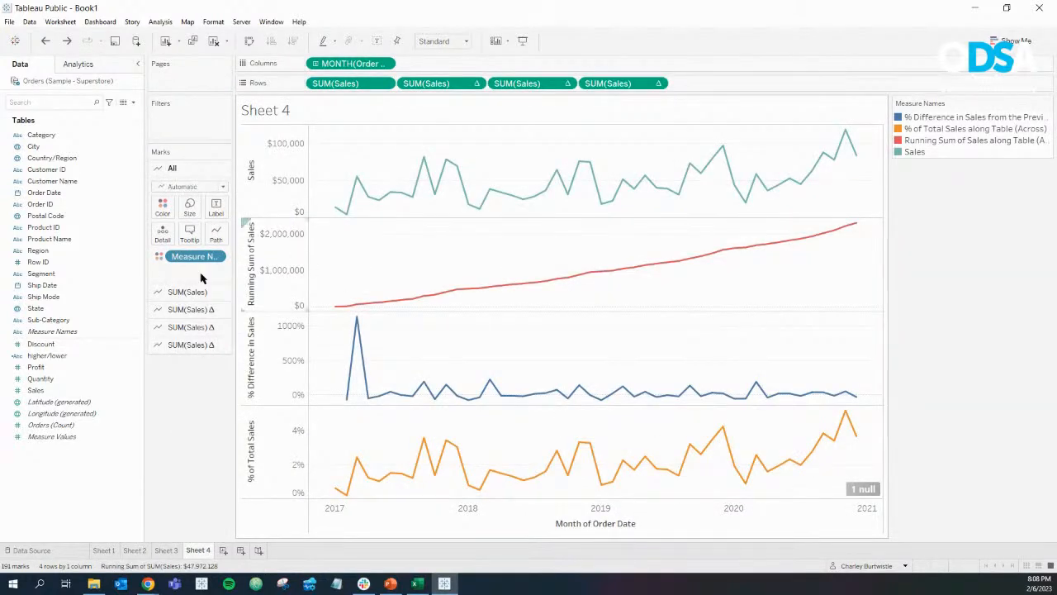
click(52, 332)
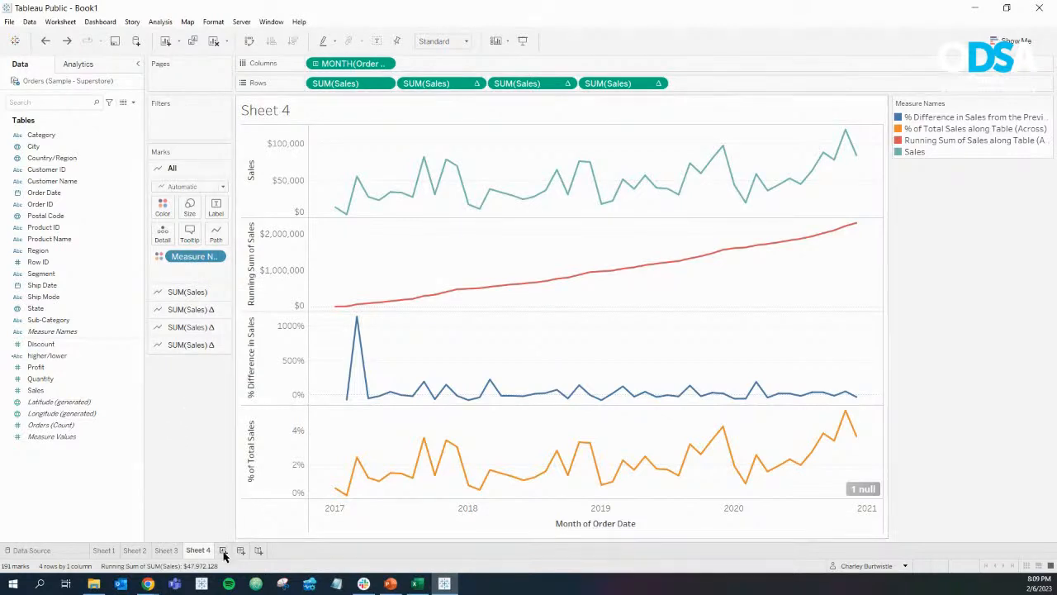
click(106, 550)
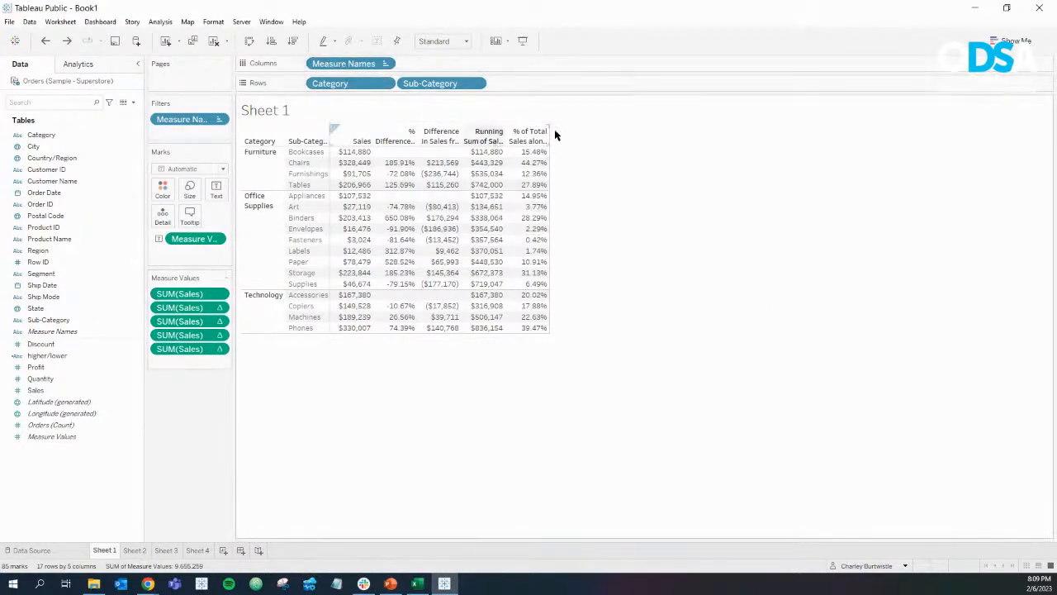
click(1024, 39)
click(1024, 37)
click(391, 584)
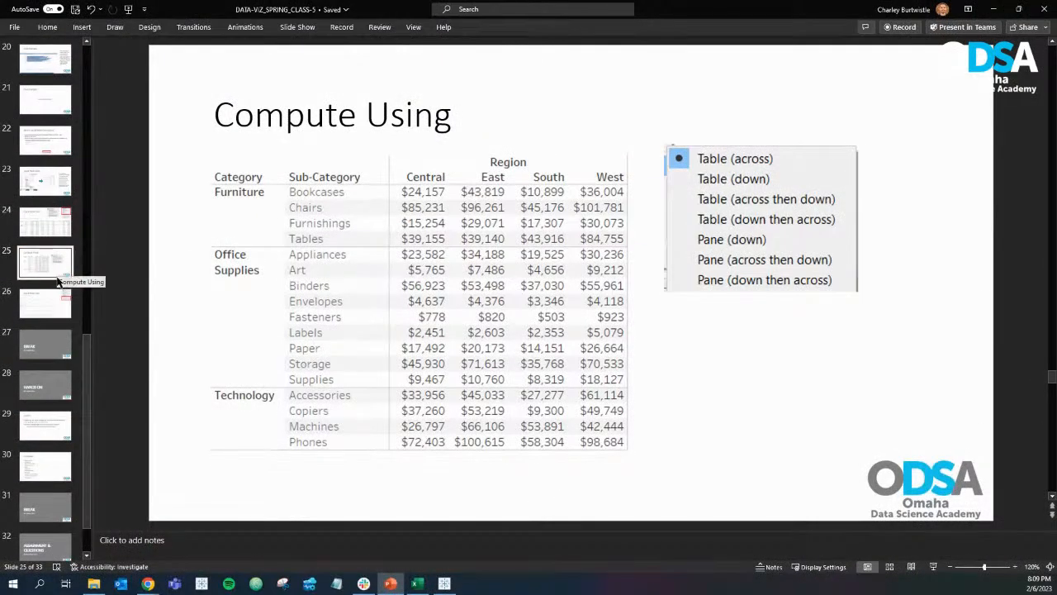
Look through the Quick Table Calcs, Compute Using and Overview slides, ending on the category and sub-category sales table in slide 24.
click(58, 306)
click(45, 393)
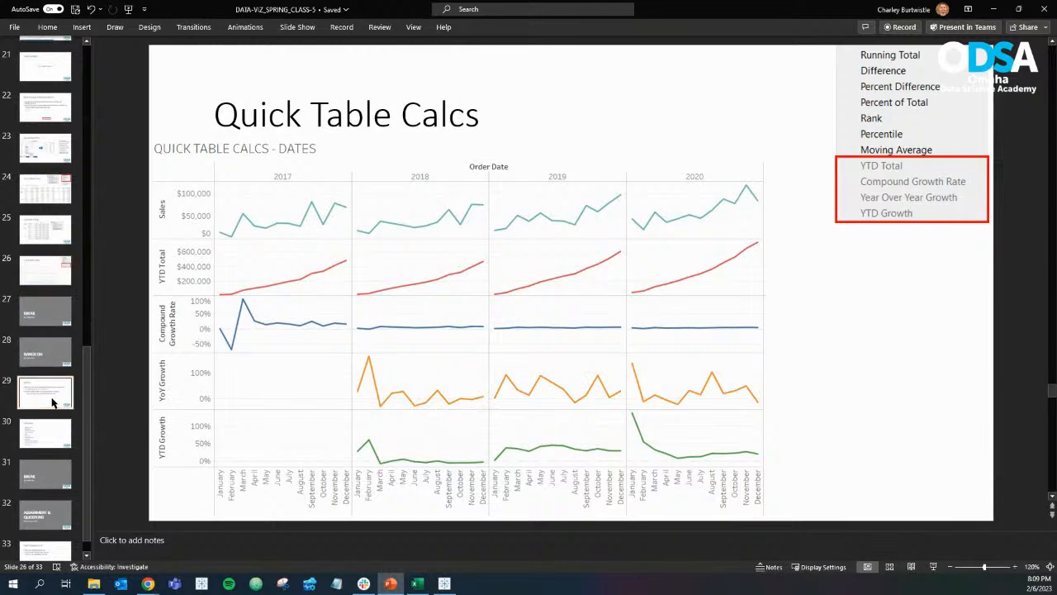
click(56, 442)
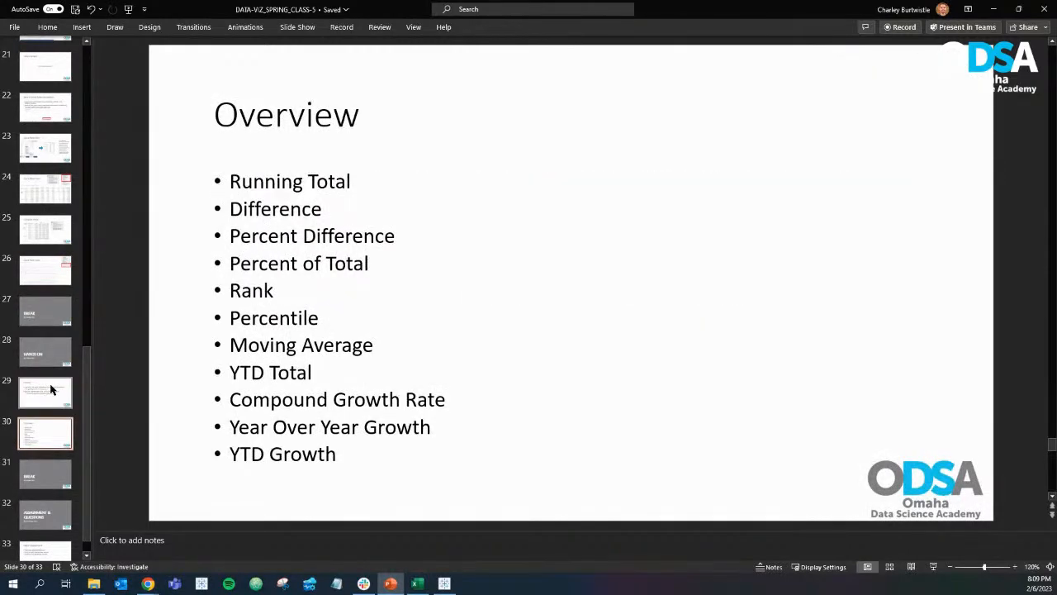
scroll(52, 388, down, 1)
click(34, 248)
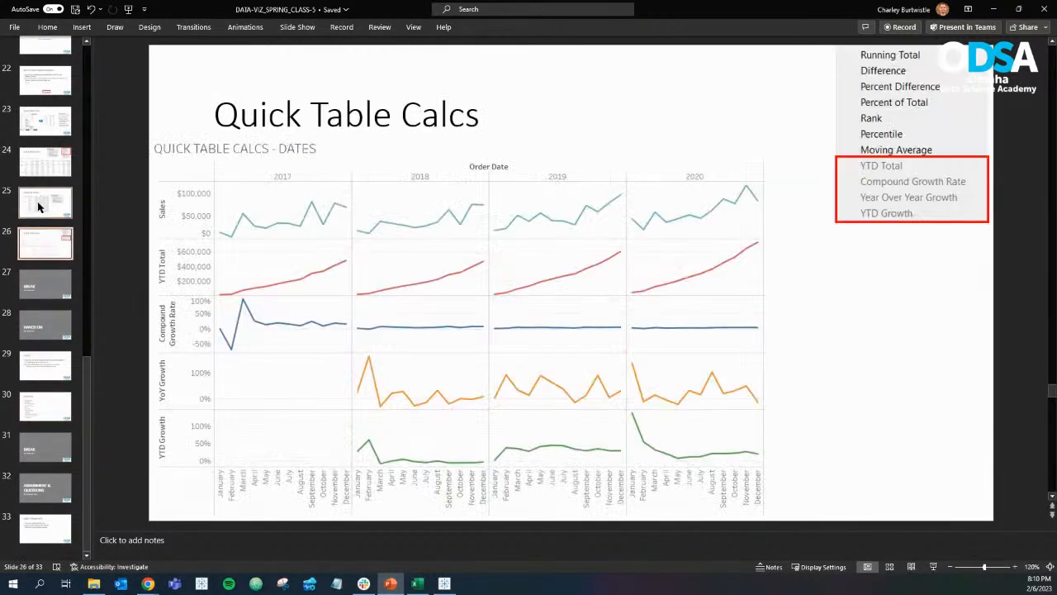
click(41, 206)
click(47, 236)
key(alt+Tab)
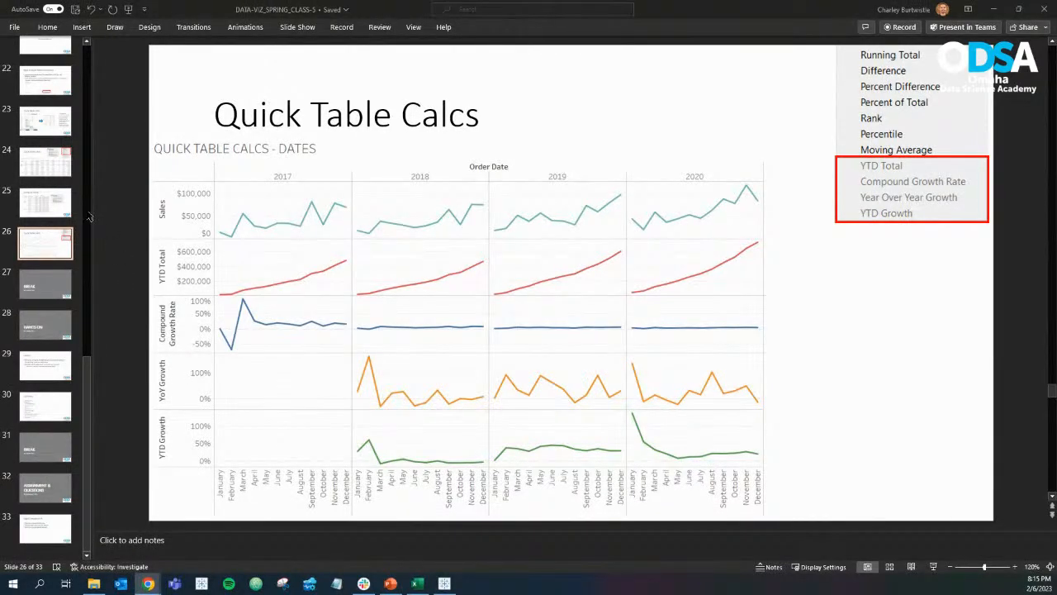
click(46, 163)
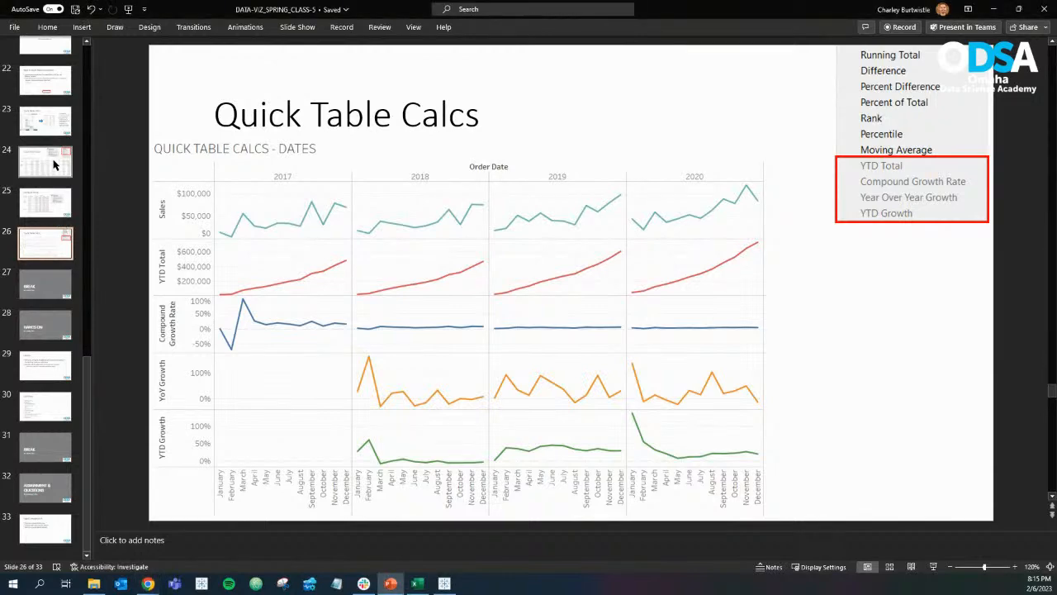
click(53, 165)
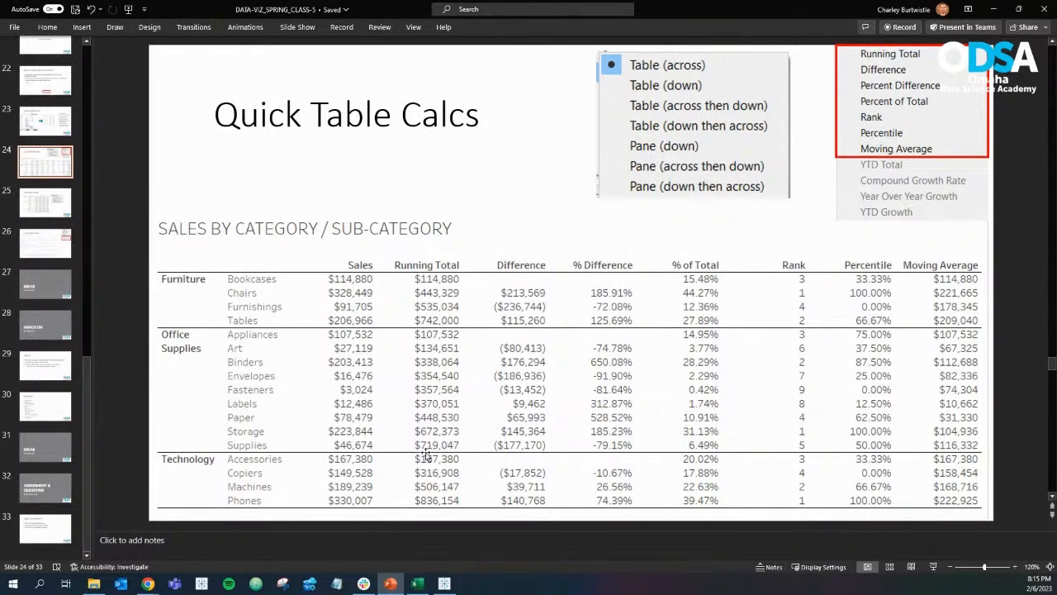
Switch to Tableau and check which quick table calculations are available for the sales measures in the Sheet 1 table.
click(443, 583)
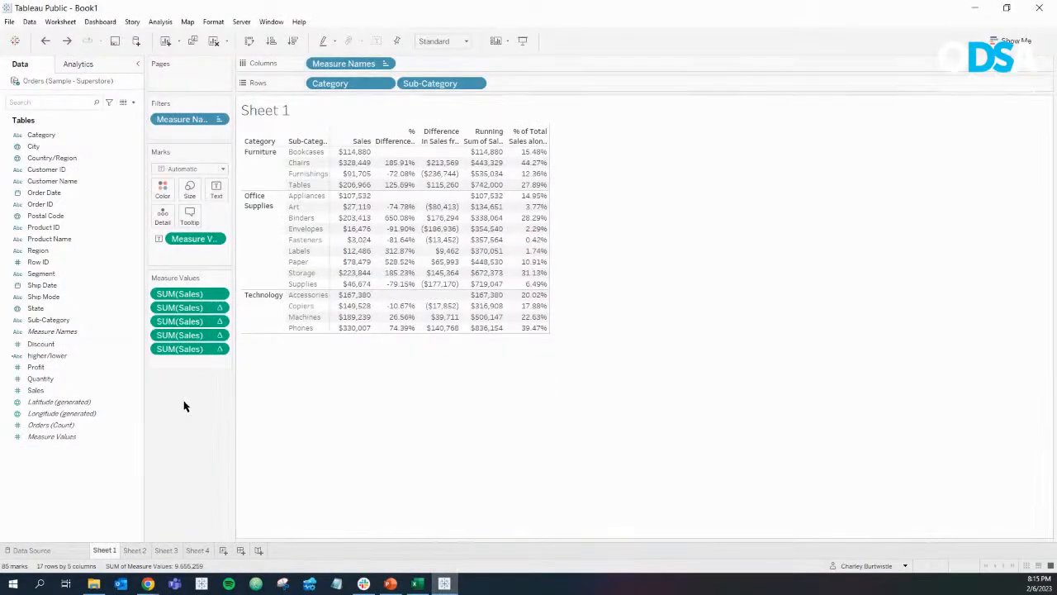
click(219, 350)
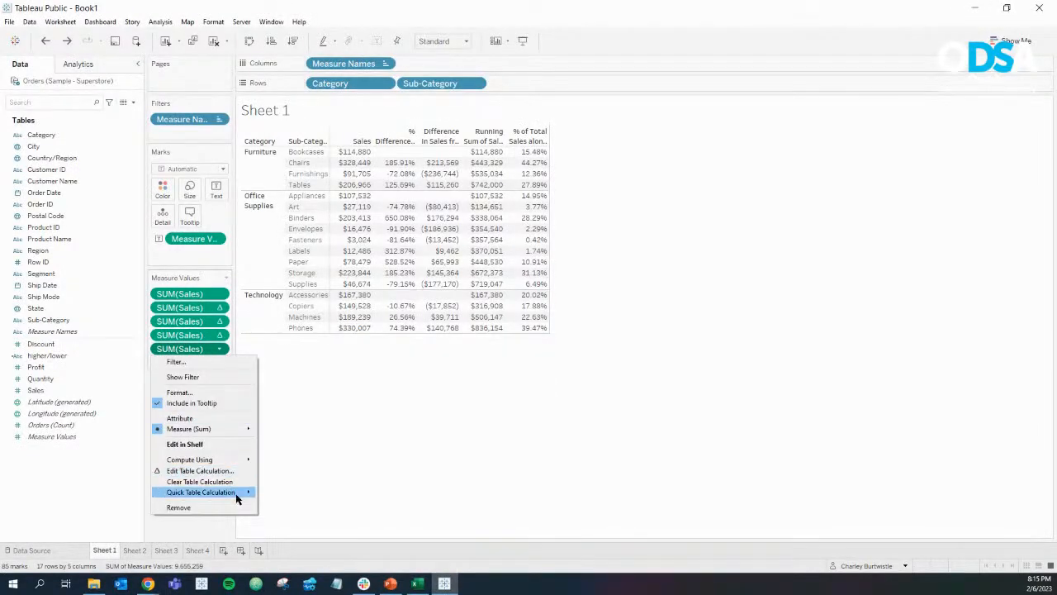
mouse_move(237, 495)
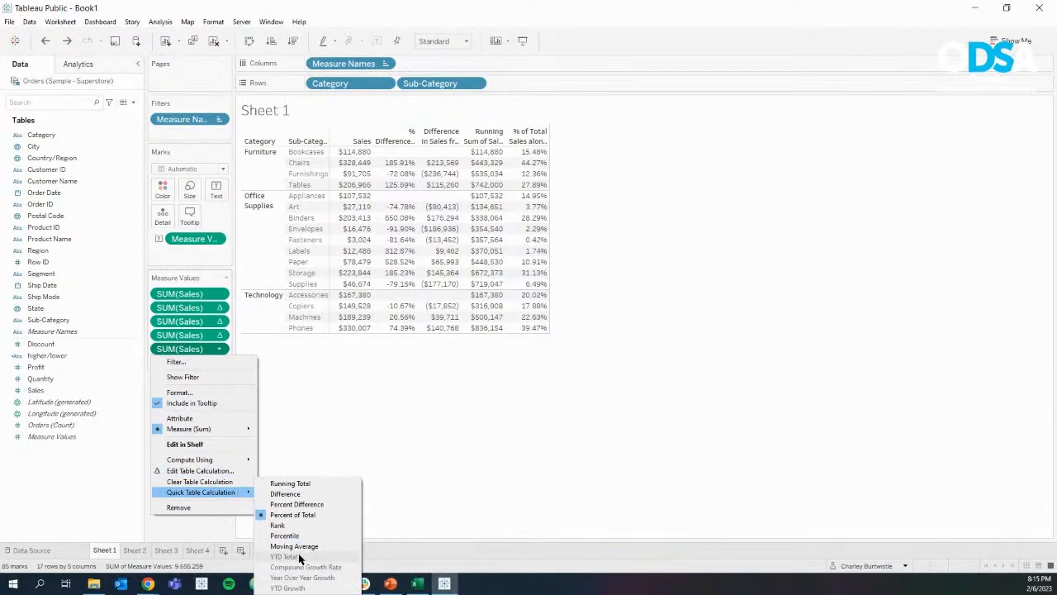
click(460, 453)
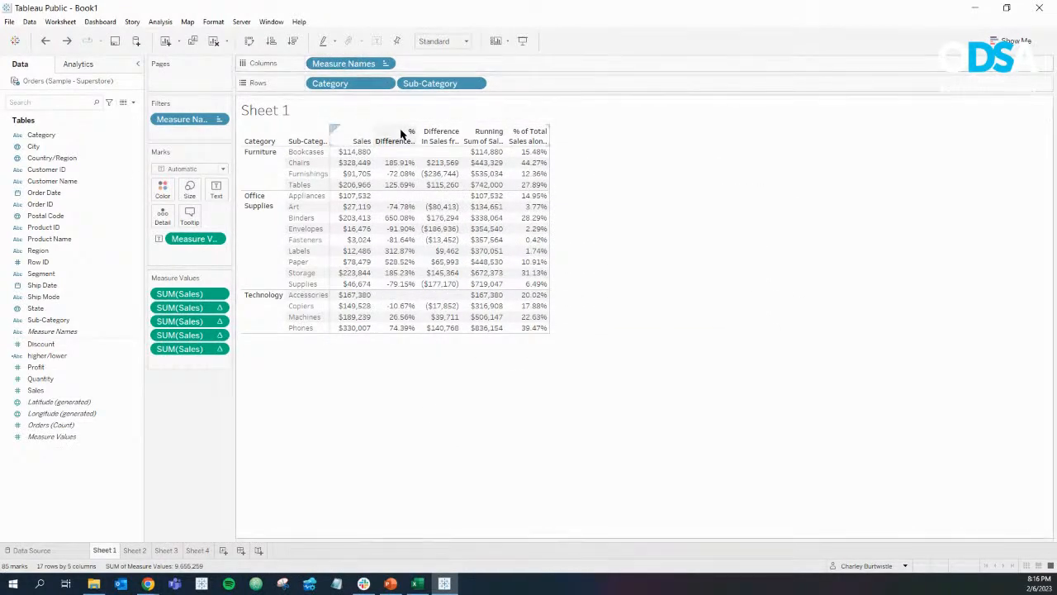
click(220, 336)
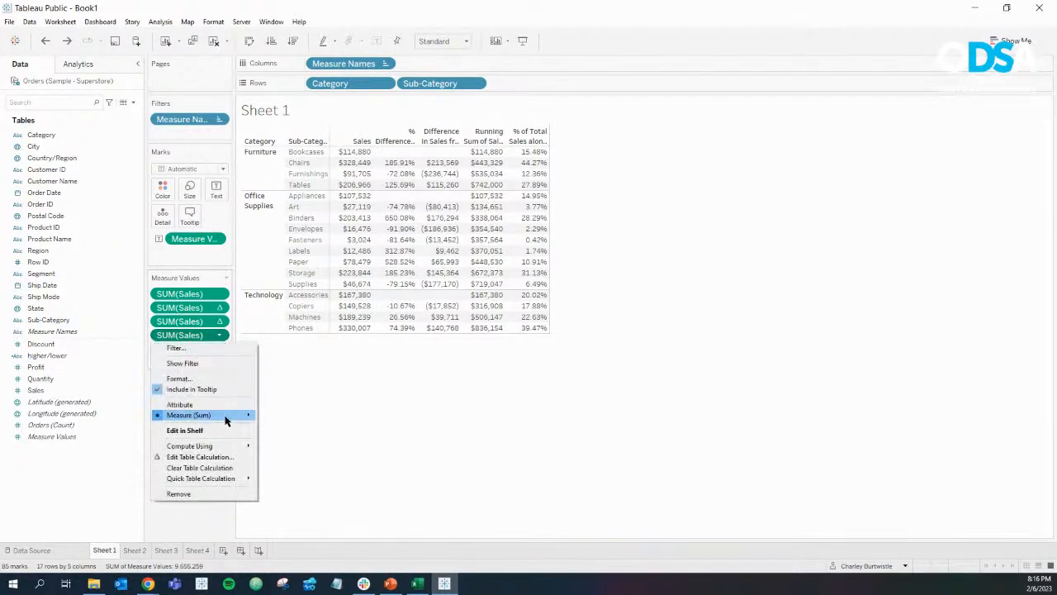
mouse_move(235, 481)
click(376, 446)
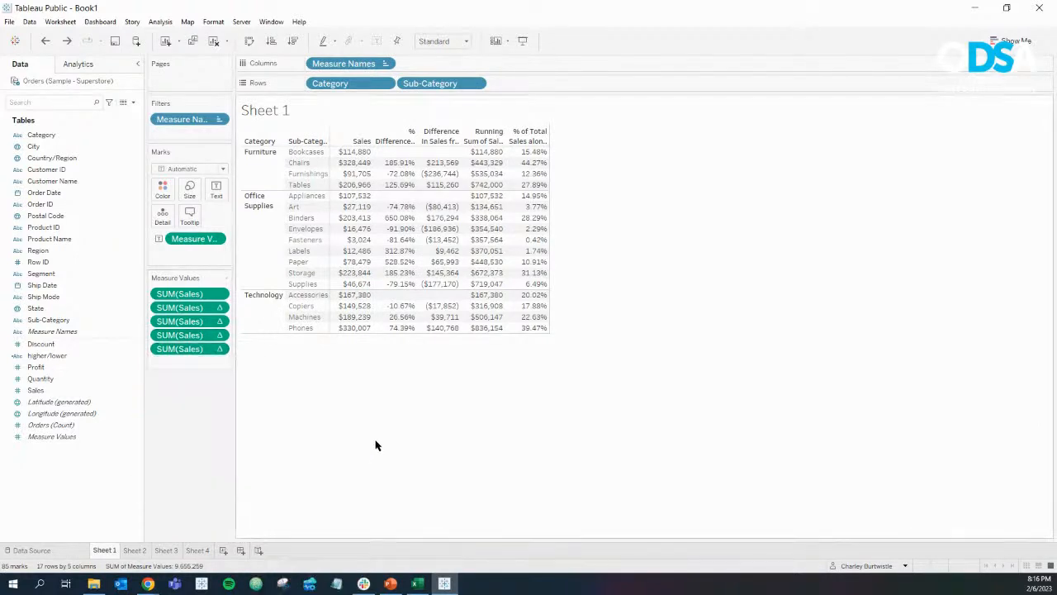
Check which quick table calculations are available for the SUM(Sales) detail field on Sheet 3.
click(165, 550)
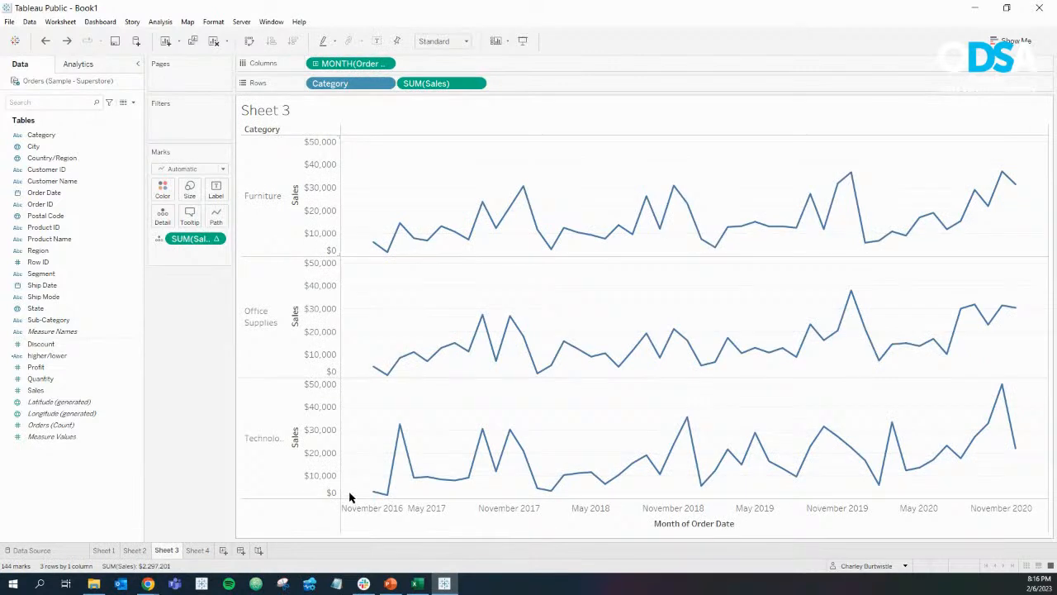
click(217, 240)
mouse_move(252, 431)
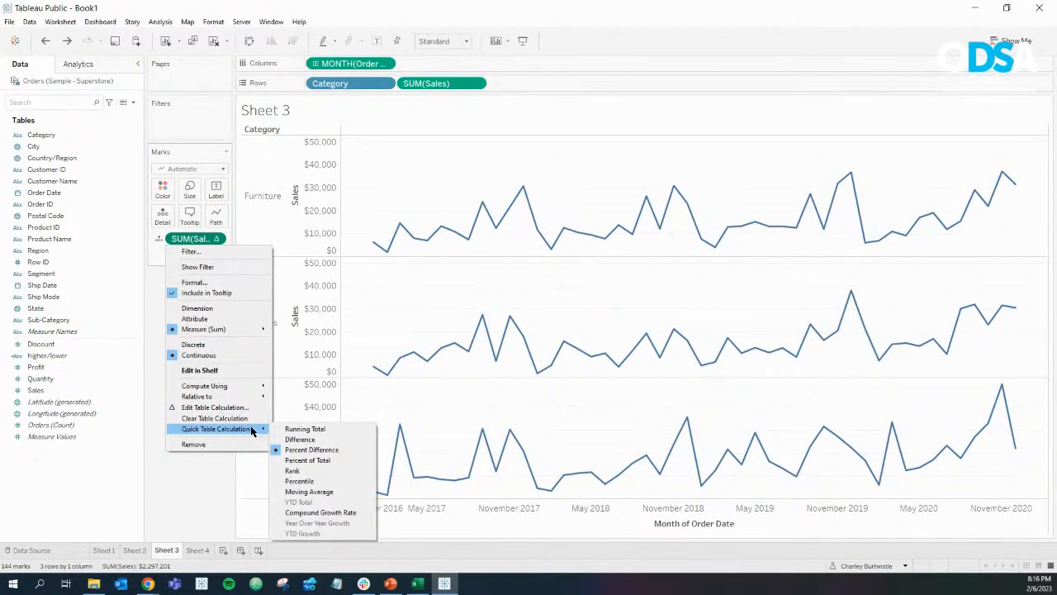
click(207, 479)
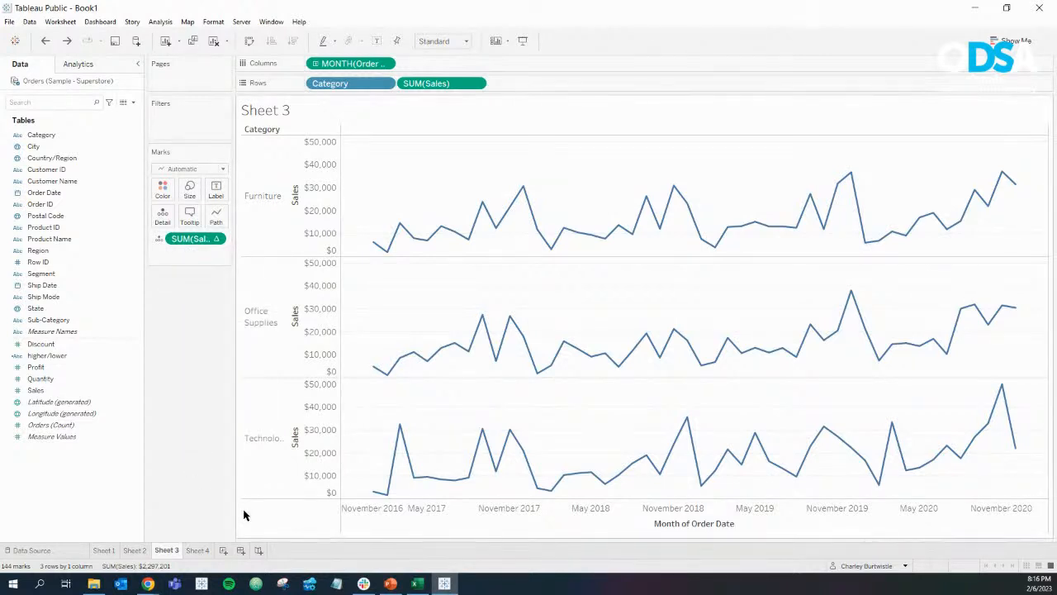
Switch to PowerPoint and select the "Working with dates & times" bullet on the Story Telling slide.
click(390, 583)
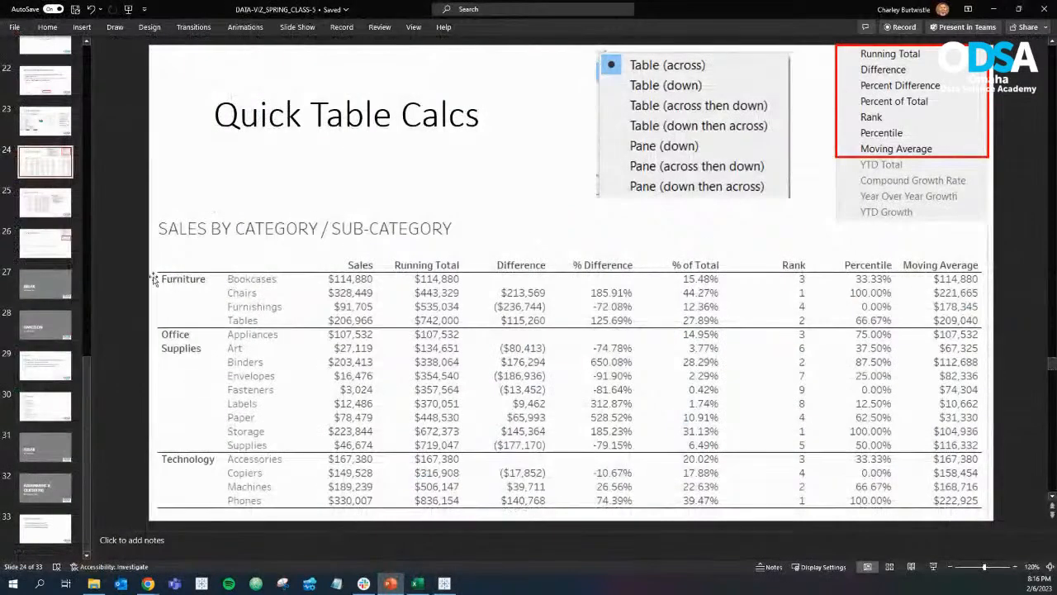
scroll(62, 207, up, 10)
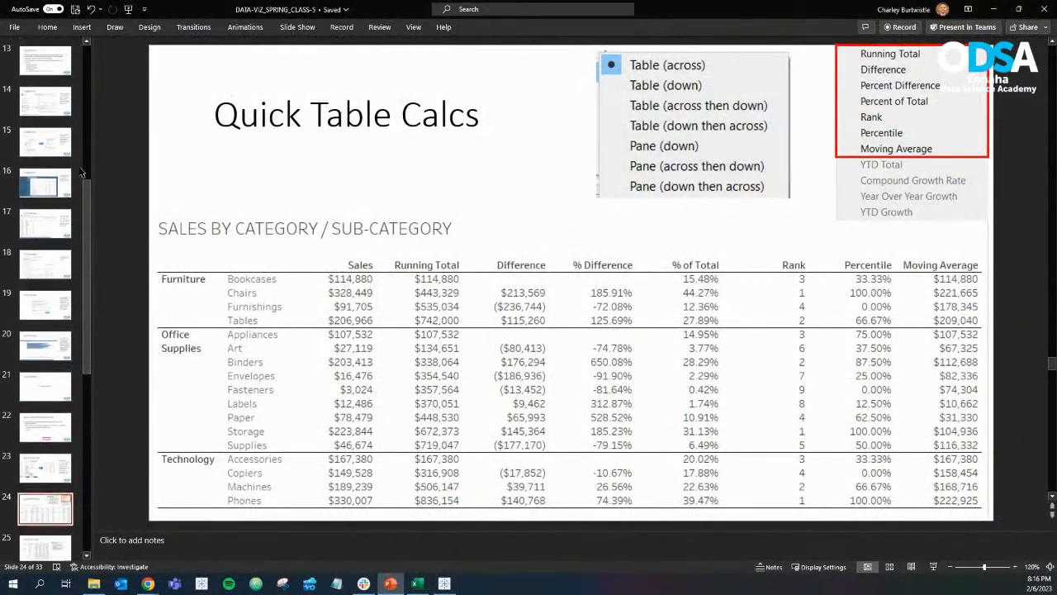
click(46, 191)
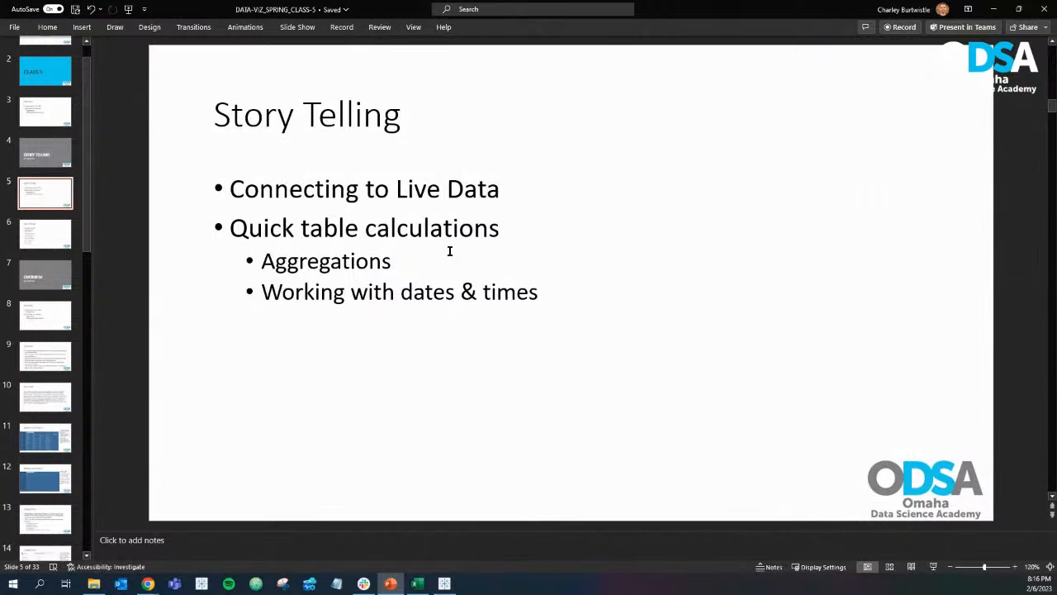
triple_click(429, 297)
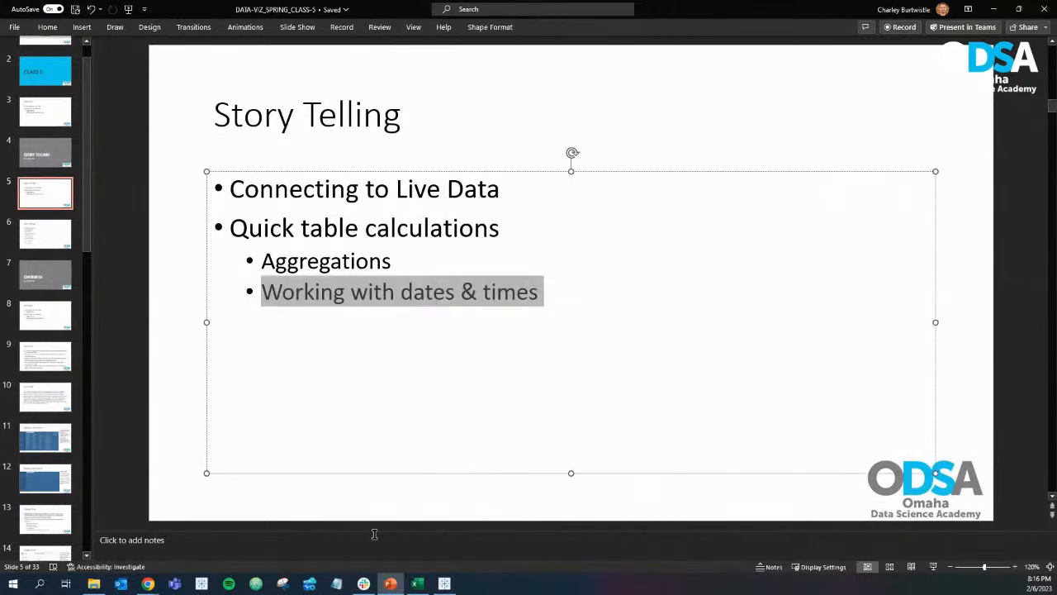
Switch back to Tableau and add the higher/lower field to the marks' detail on Sheet 3.
click(445, 583)
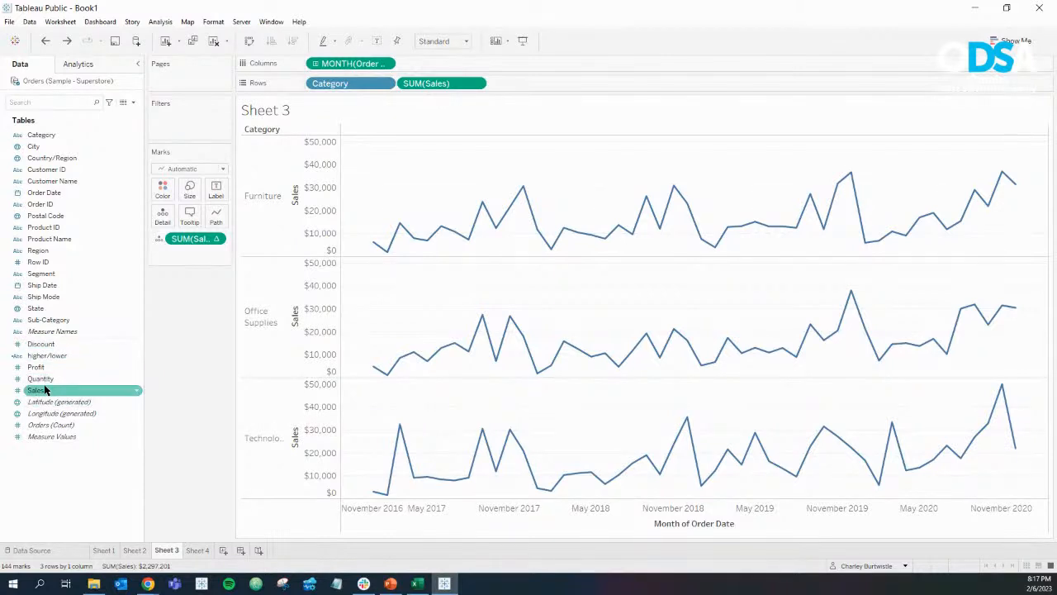
click(49, 355)
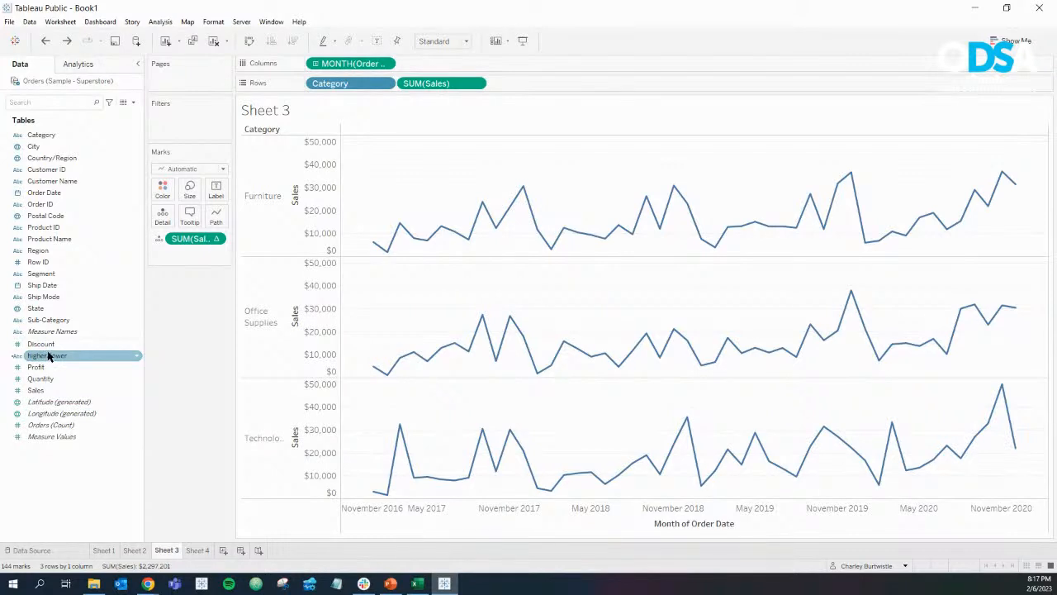
drag(49, 355, 190, 256)
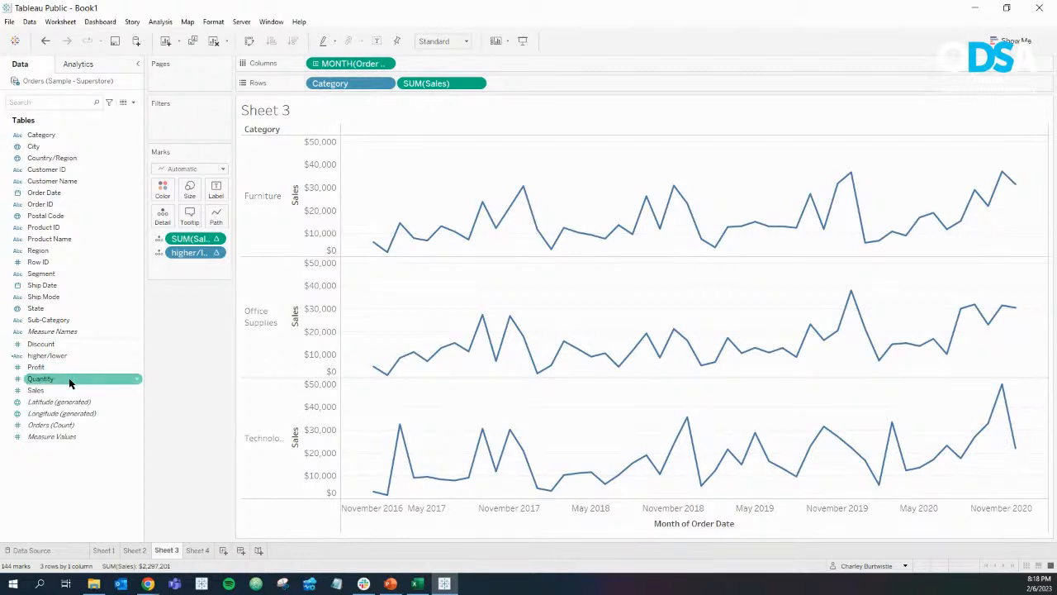
Create a new worksheet with Quantity on Columns and set the field to Attribute.
click(223, 549)
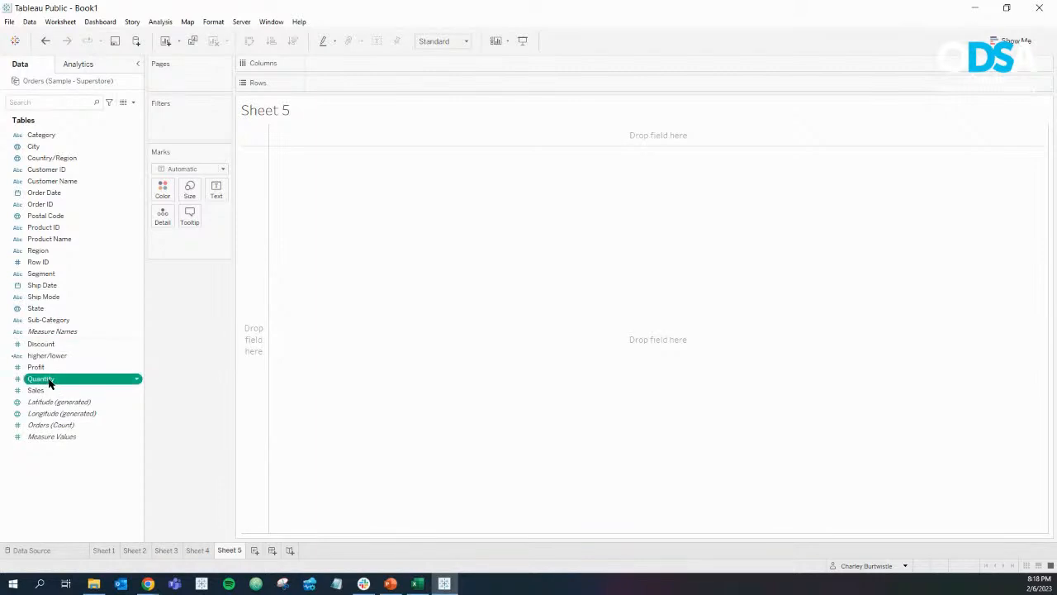
mouse_move(47, 383)
mouse_down()
mouse_move(295, 154)
mouse_move(333, 96)
mouse_move(335, 65)
mouse_up()
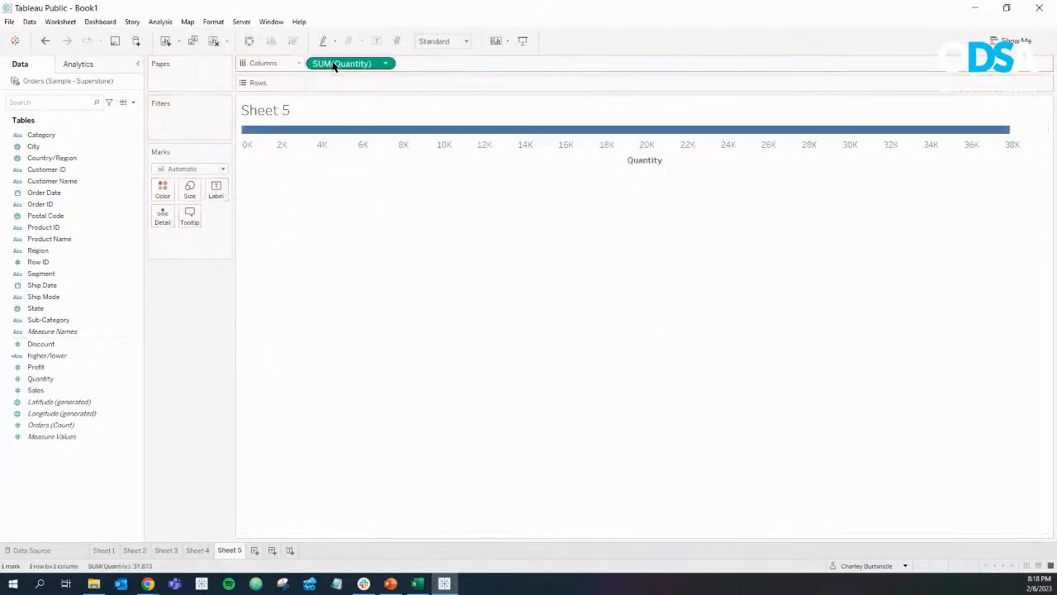
click(385, 66)
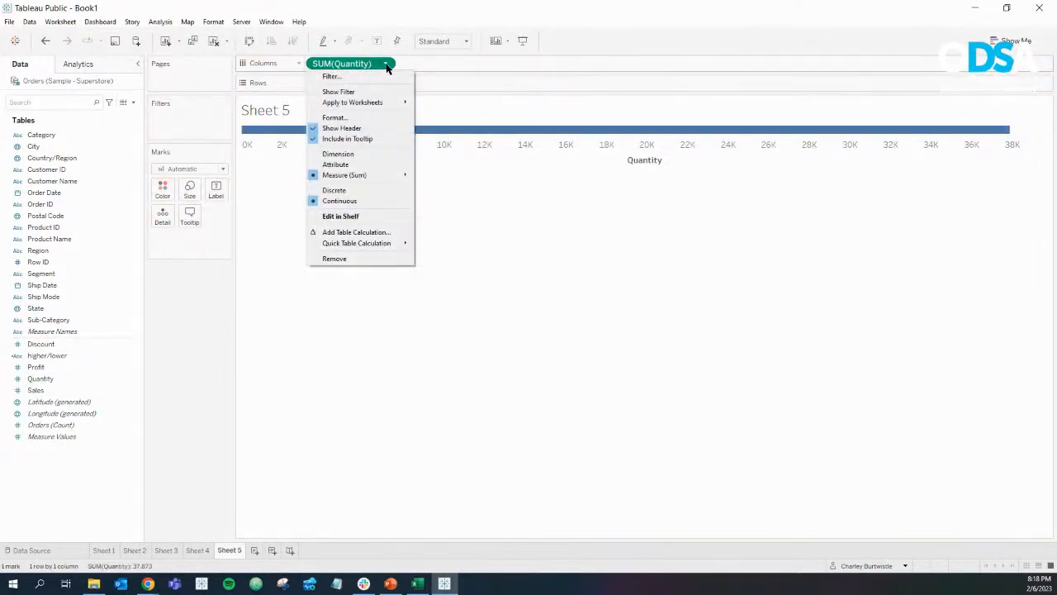
click(372, 165)
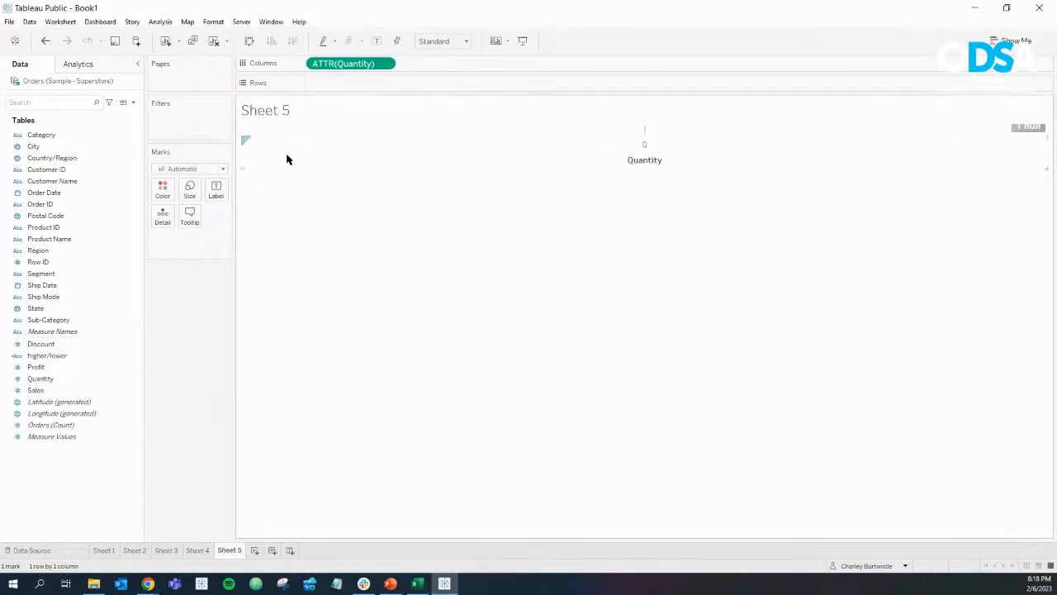
Convert the Quantity field on Columns to a dimension and make it discrete.
click(388, 64)
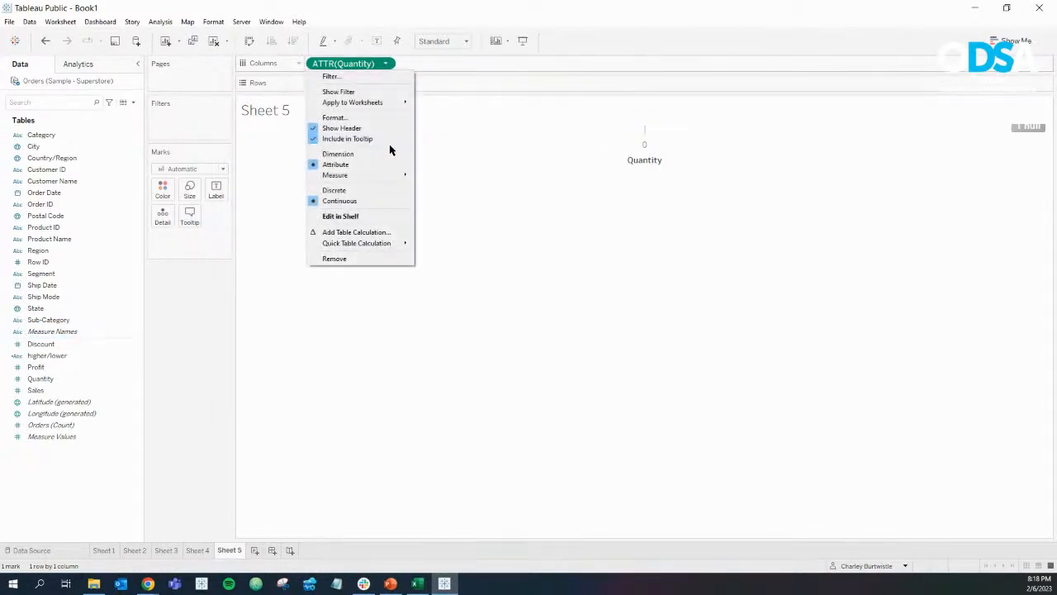
click(390, 159)
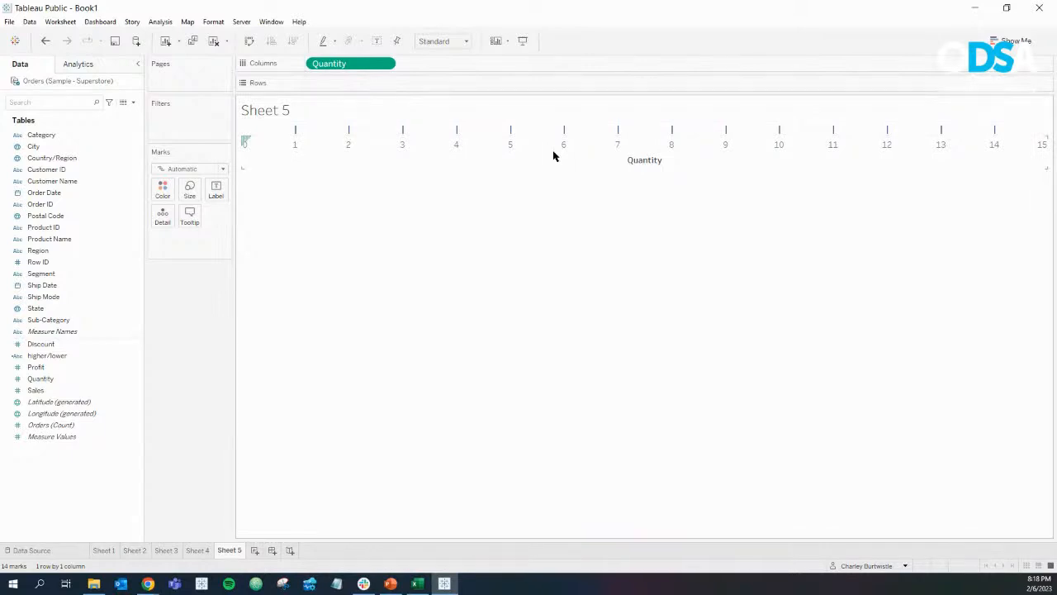
click(388, 63)
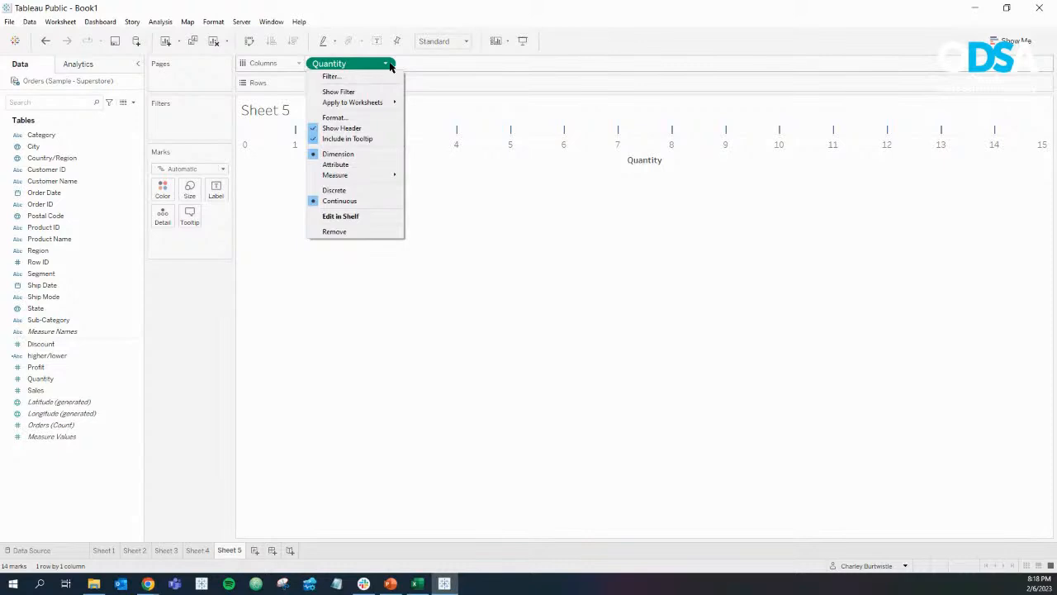
click(349, 190)
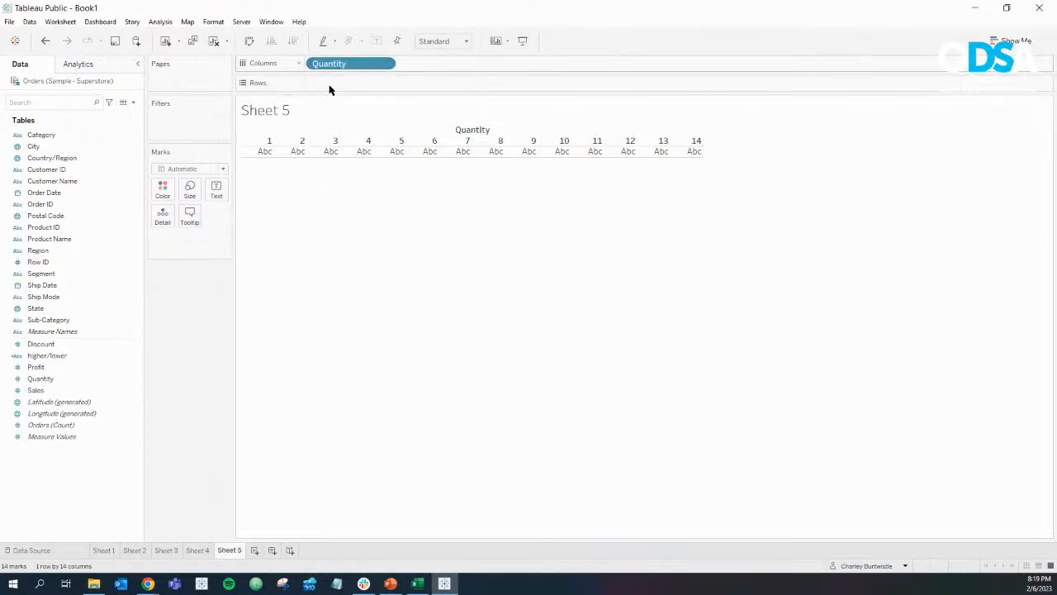
Switch the Quantity dimension on Columns to continuous and back to discrete for comparison.
click(386, 65)
click(351, 238)
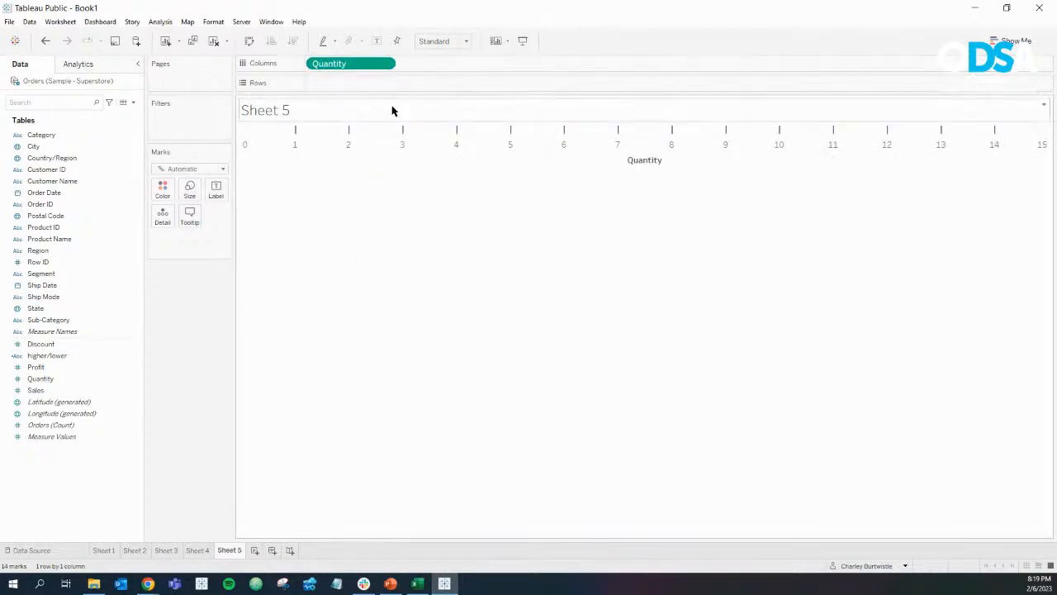
click(385, 65)
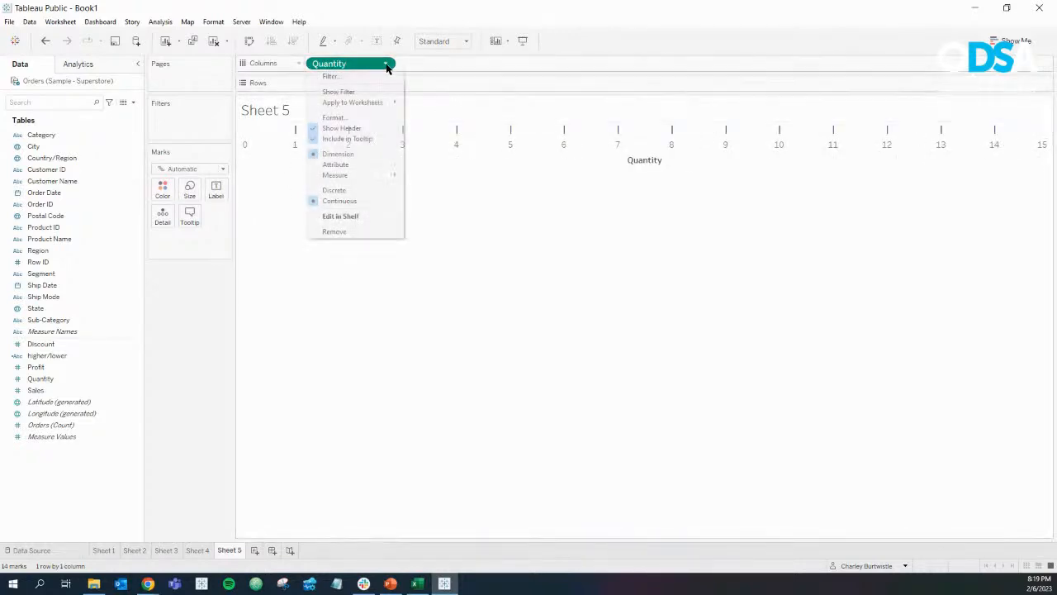
click(374, 189)
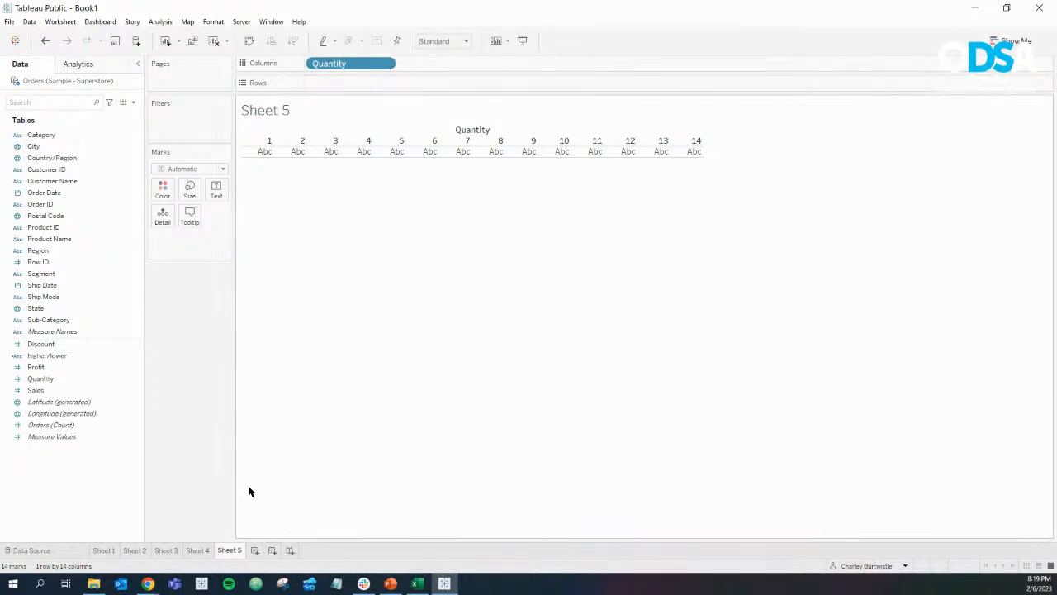
Create another new worksheet and place Order Date on Columns by year.
click(255, 550)
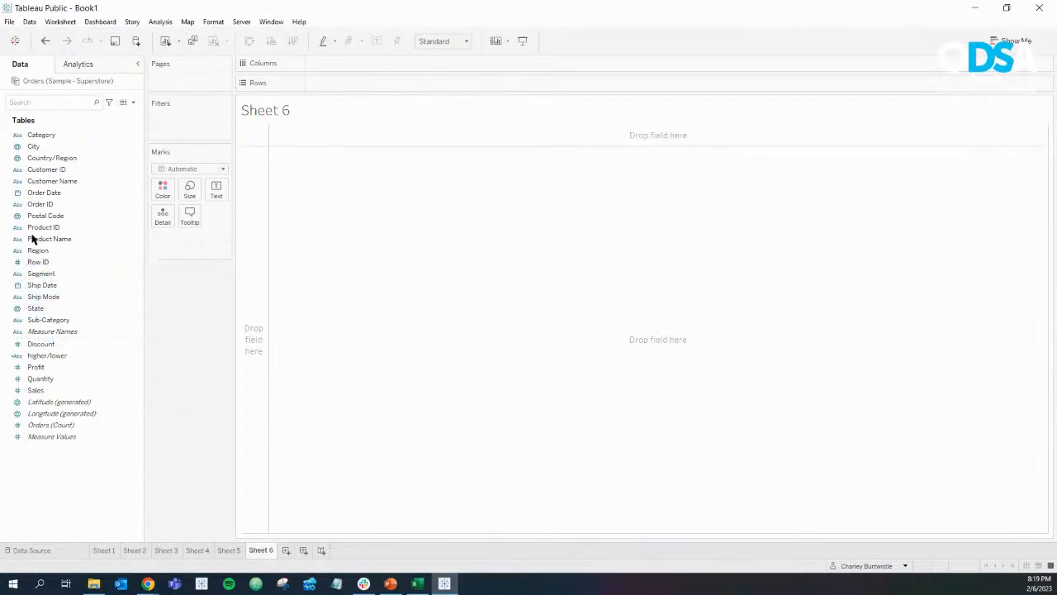
click(53, 197)
drag(52, 197, 347, 67)
click(115, 348)
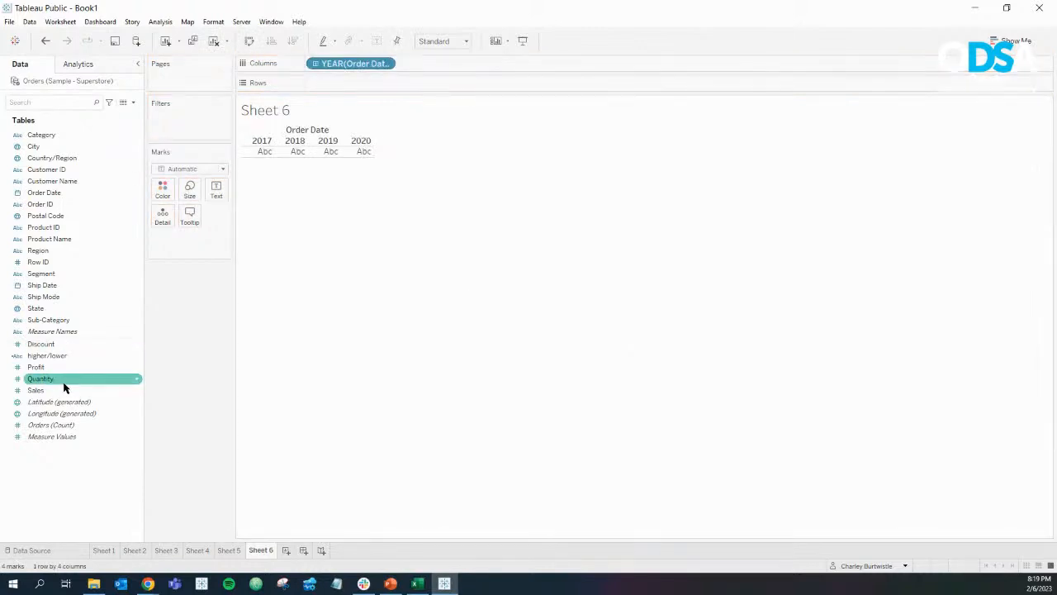
Add Sales to Rows and display yearly sales as a bar chart.
drag(64, 392, 395, 86)
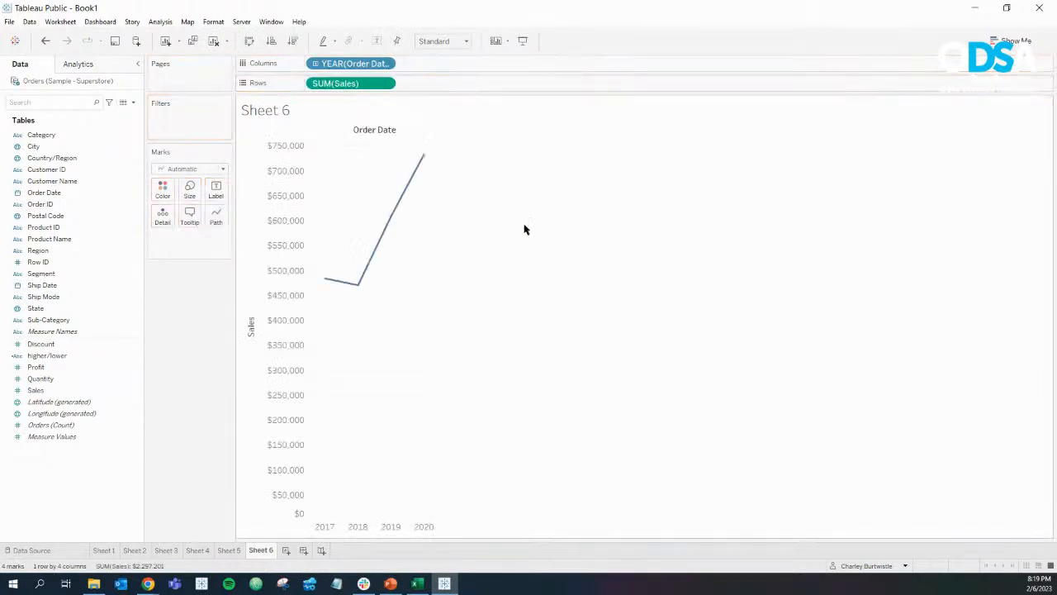
click(222, 168)
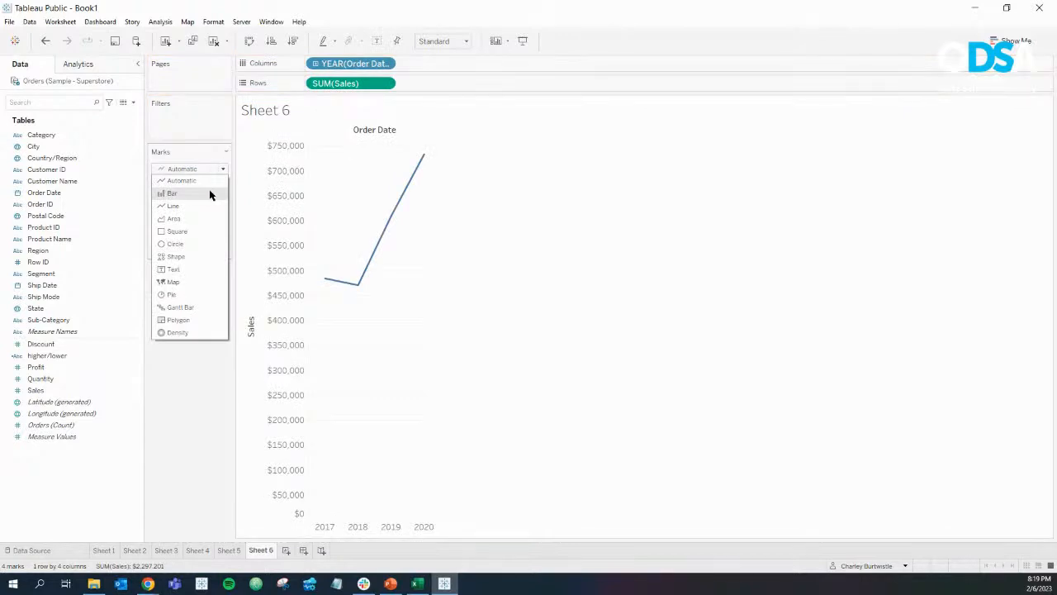
click(210, 192)
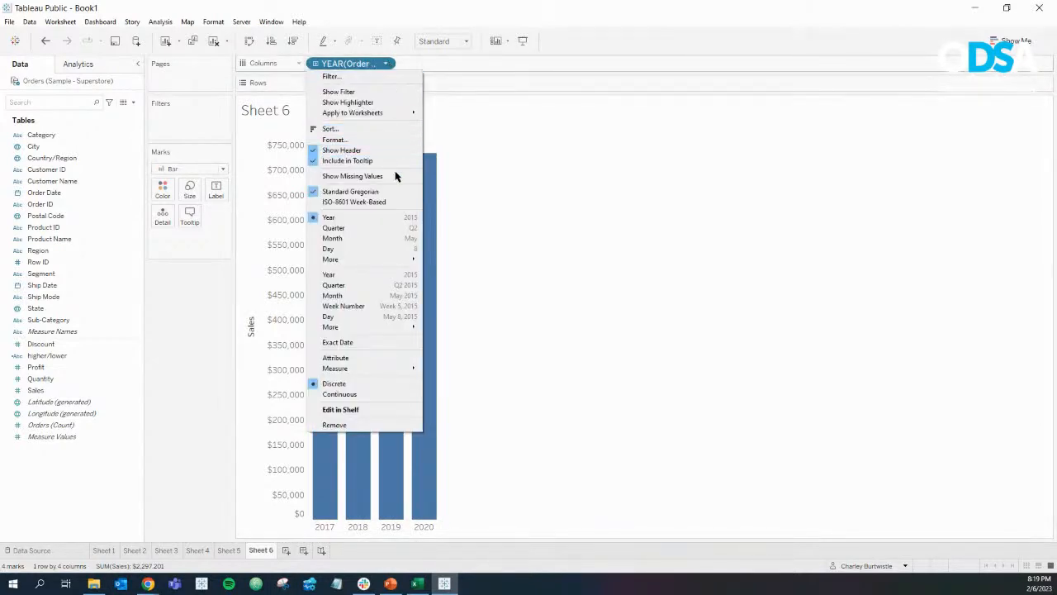
Try Order Date on Columns as a discrete quarter and as a discrete day to compare the date parts.
click(364, 227)
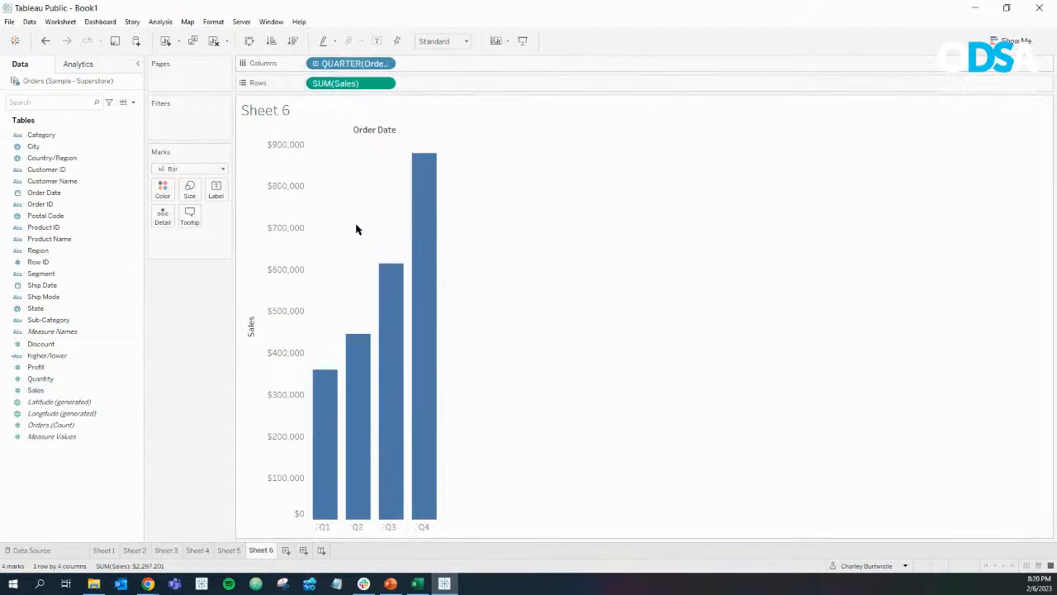
click(385, 64)
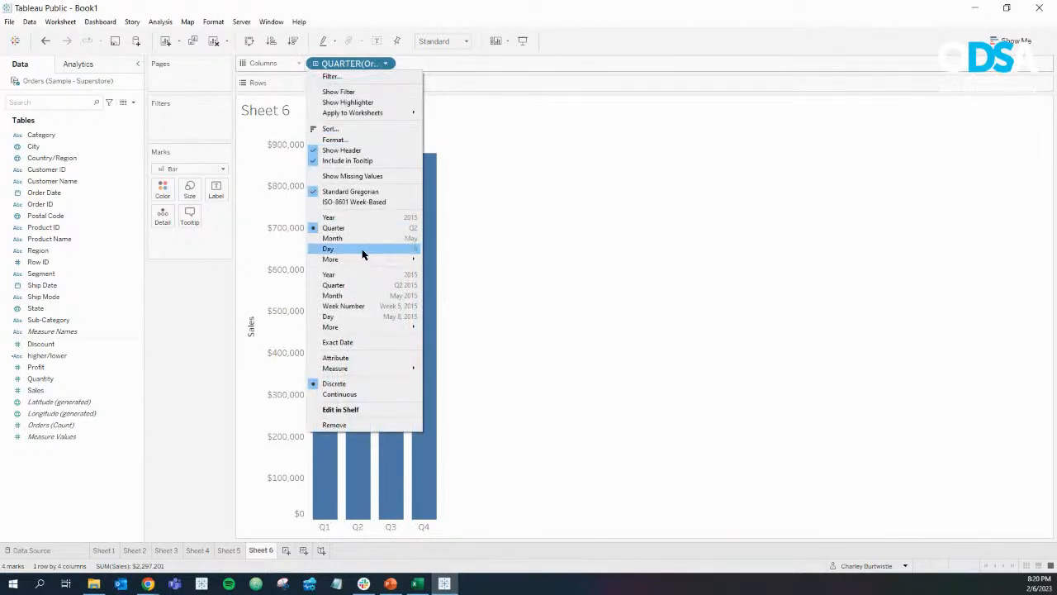
click(363, 251)
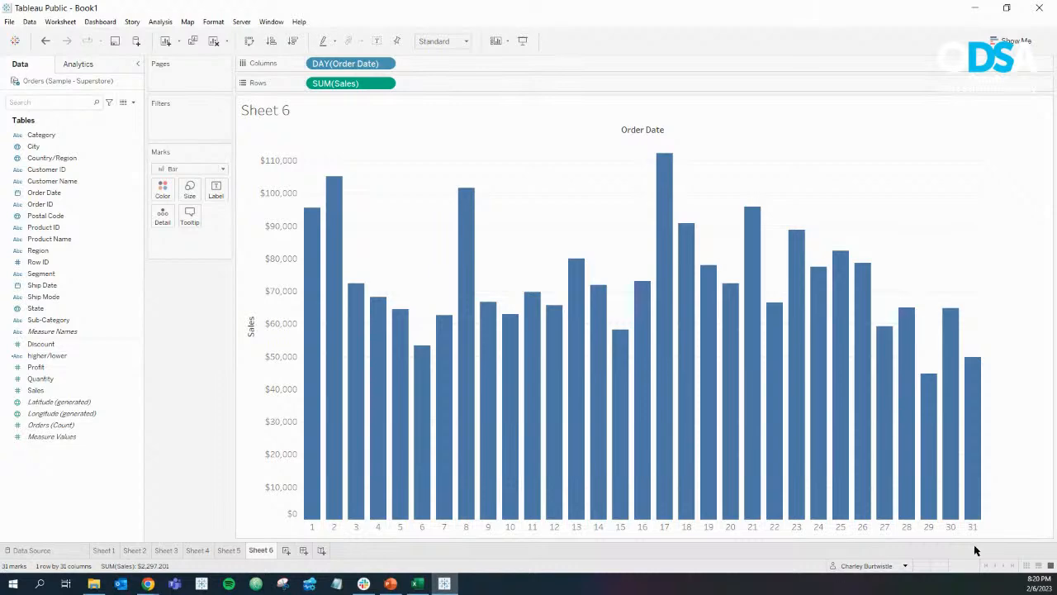
Switch Order Date on Columns to continuous month and to exact date to compare the sales bars.
click(385, 65)
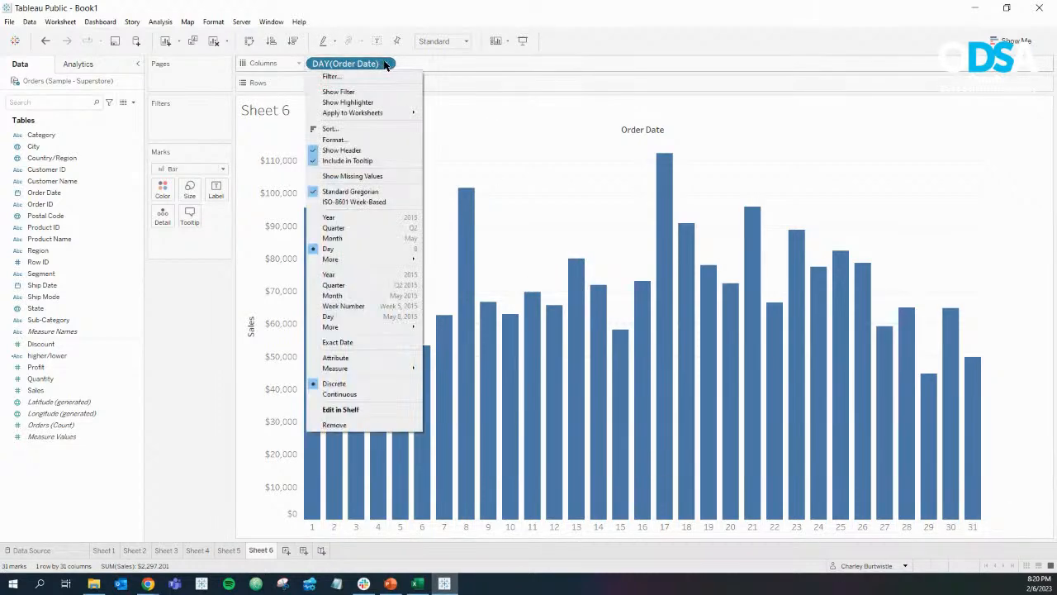
click(341, 297)
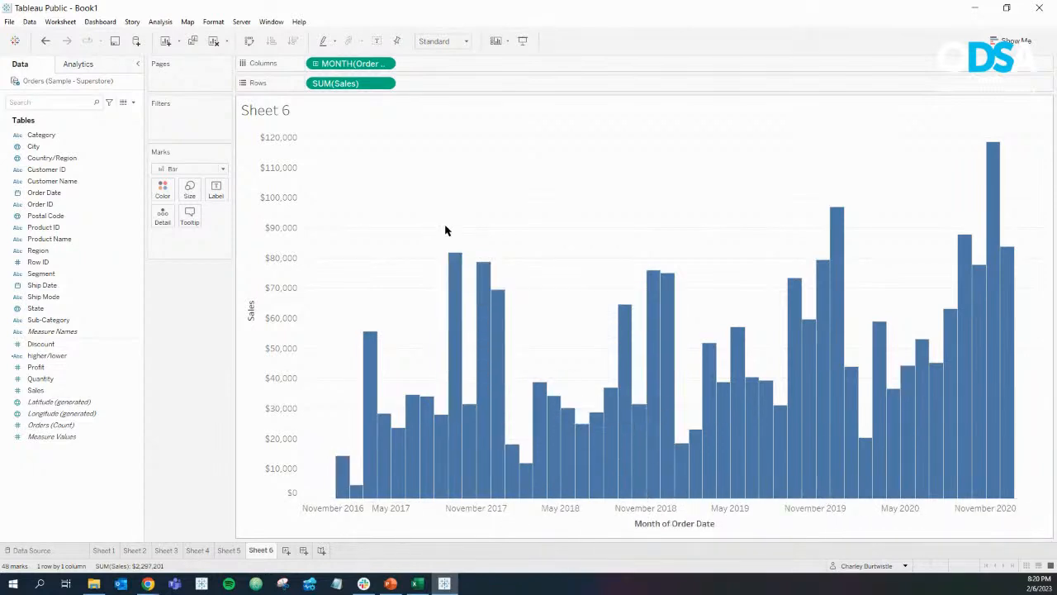
click(385, 64)
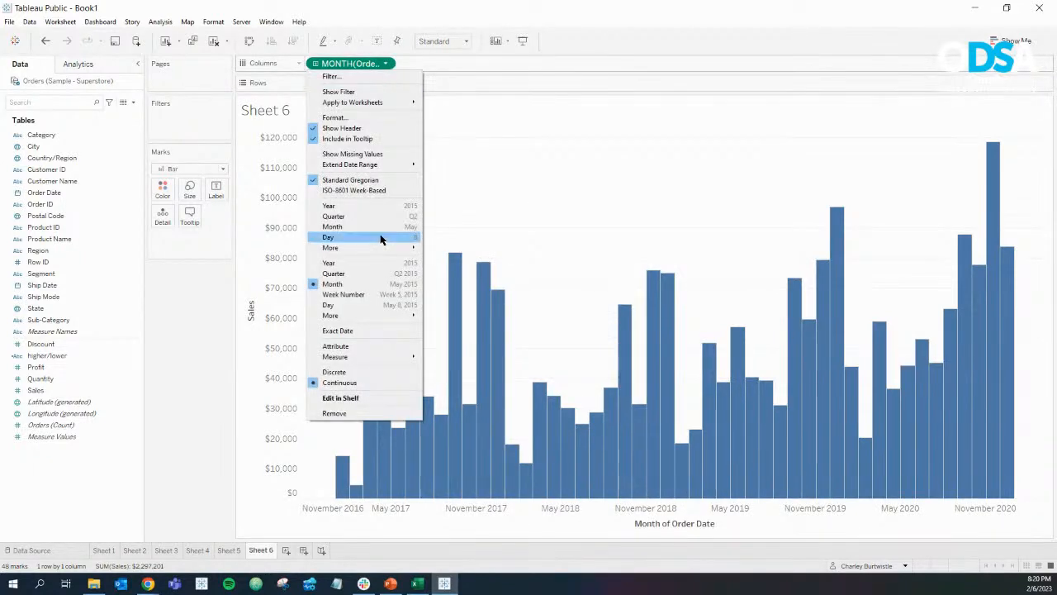
click(377, 331)
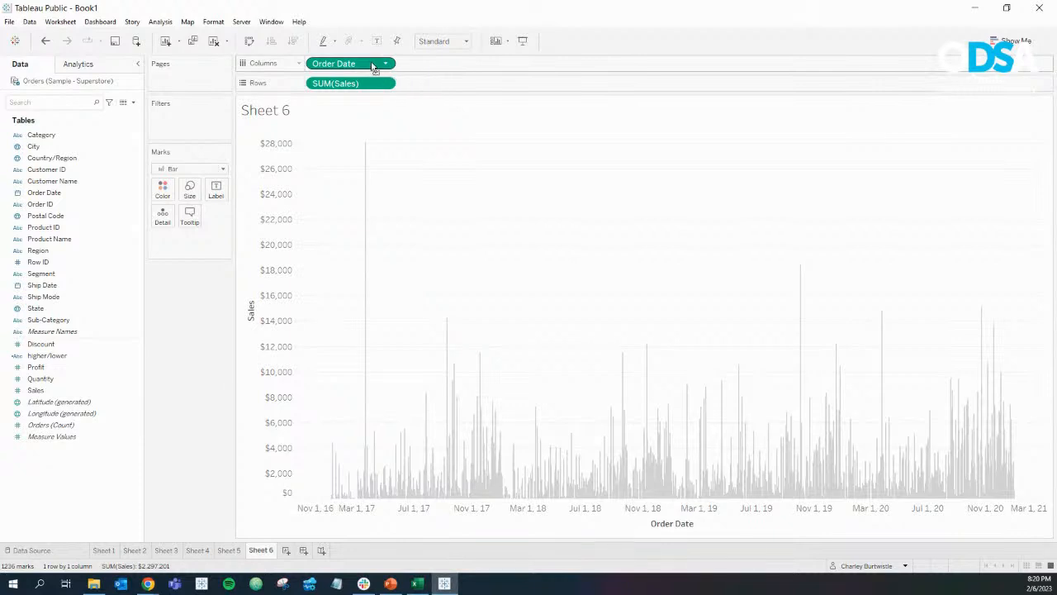
Remove Order Date from Columns and check which quick table calculations are available for Sales without a date.
drag(373, 66, 202, 287)
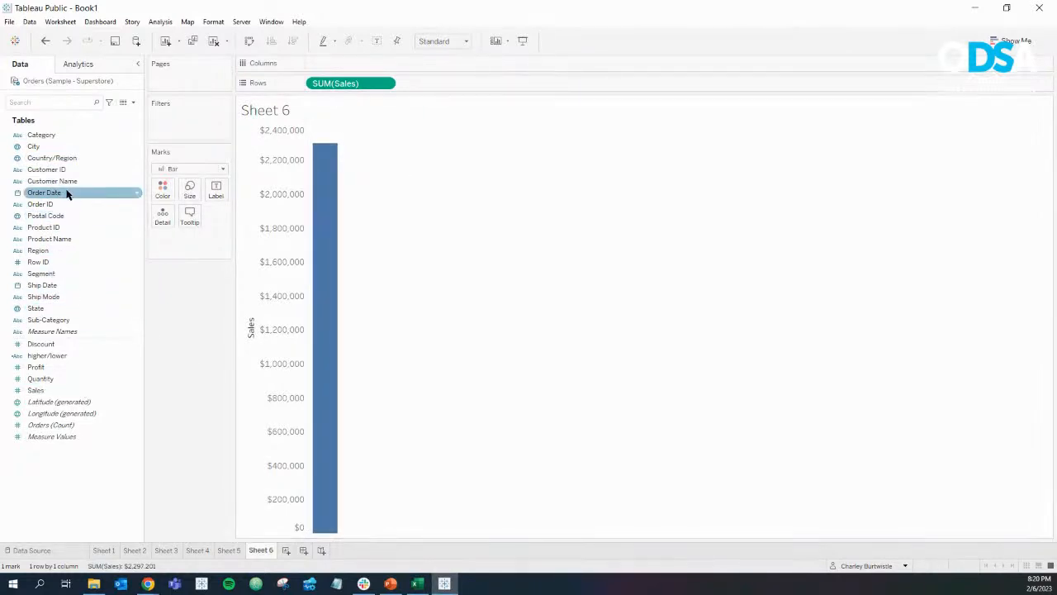
click(385, 84)
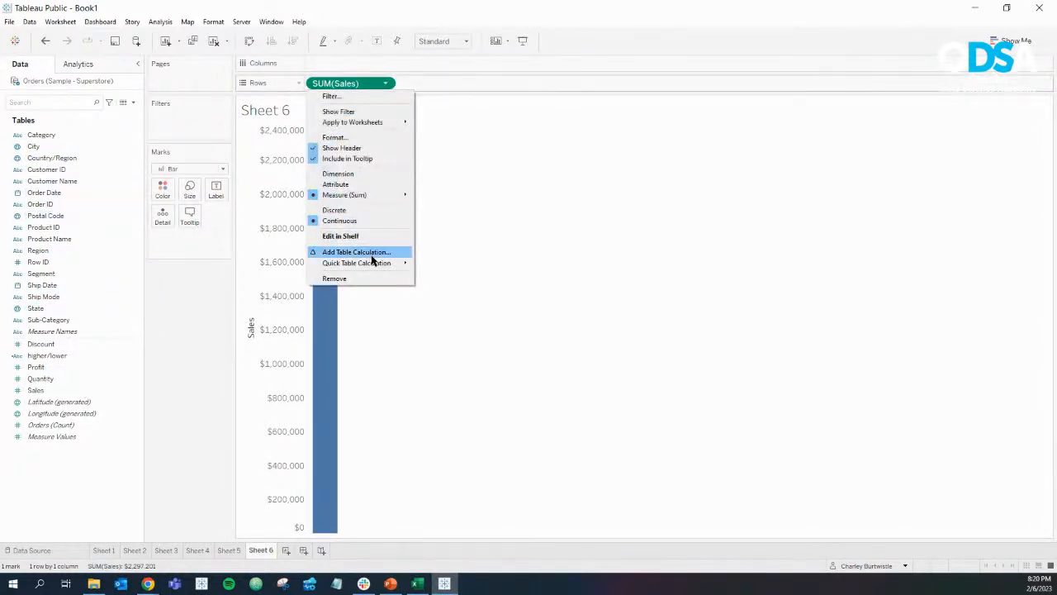
mouse_move(372, 263)
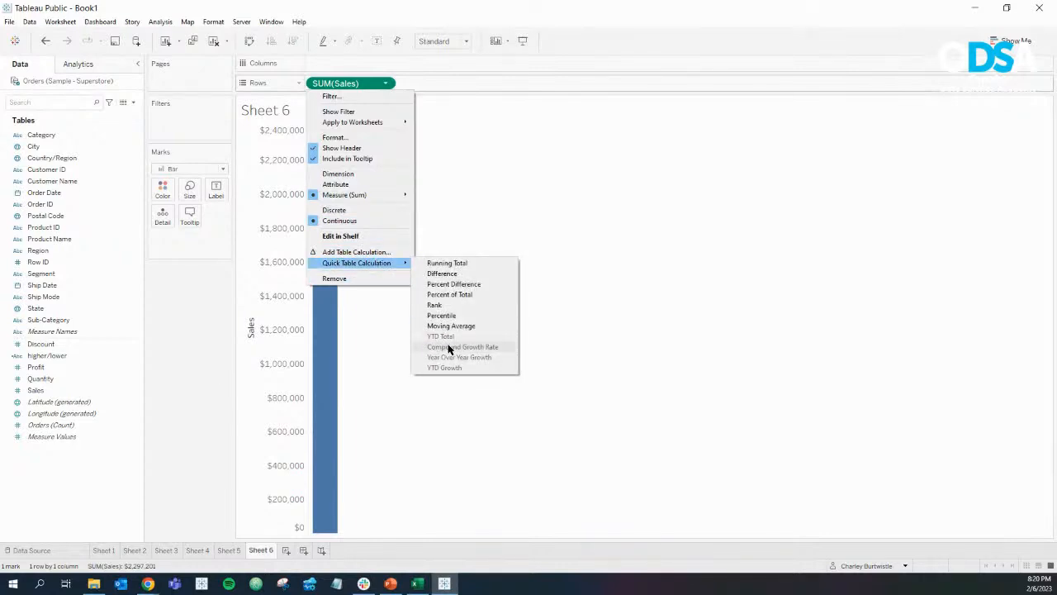
click(451, 403)
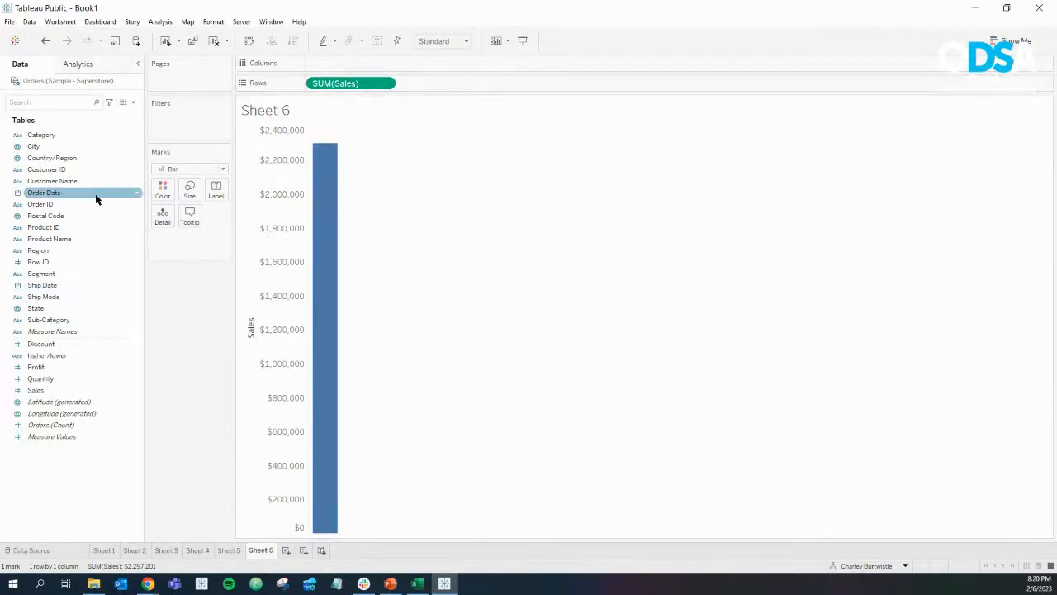
Place Order Date on Columns by year and check which quick table calculations Sales offers.
drag(82, 196, 350, 66)
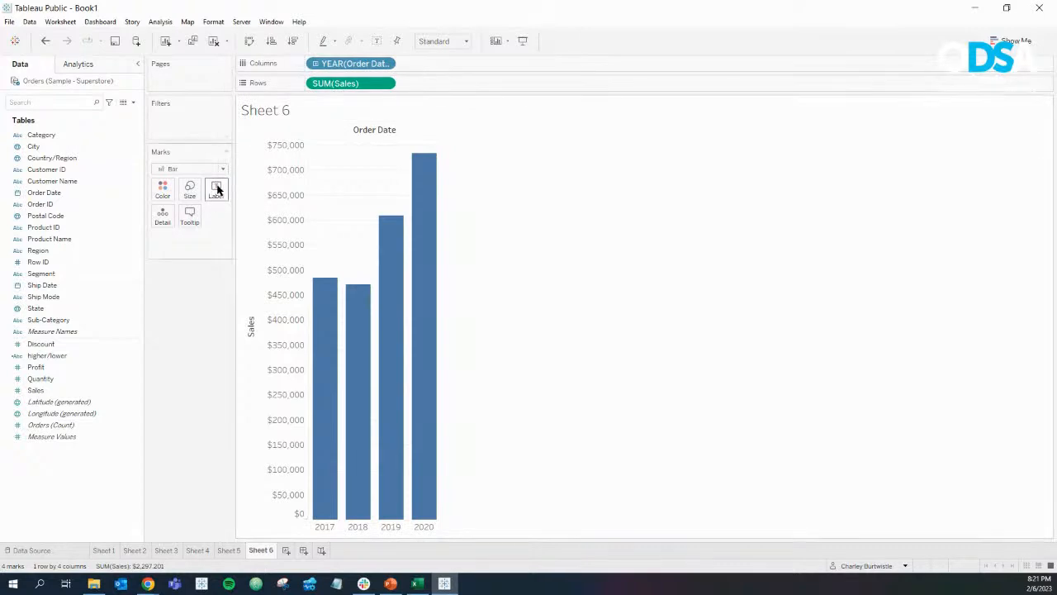
click(386, 84)
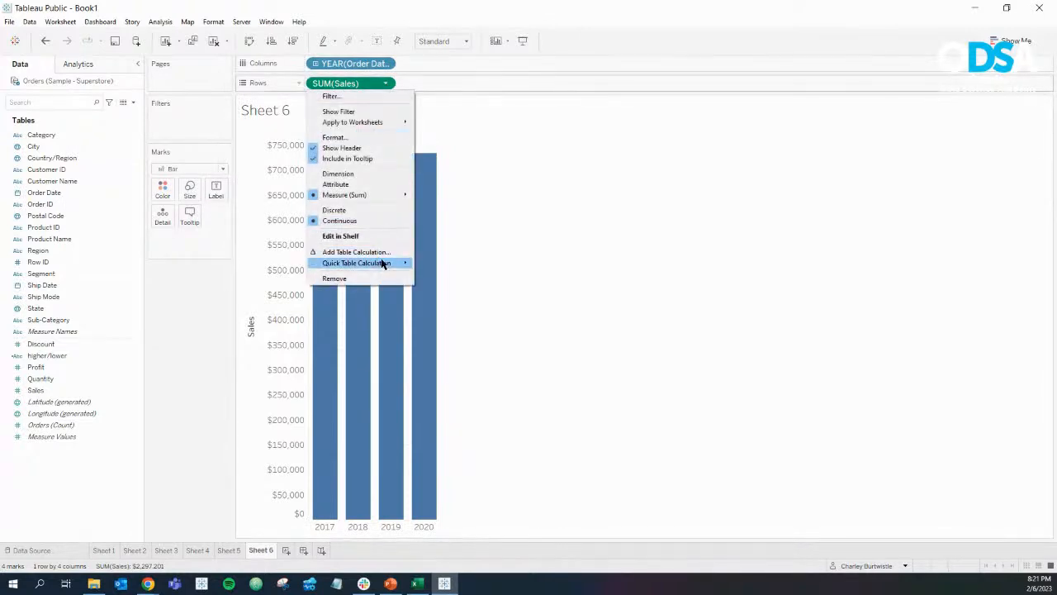
mouse_move(382, 262)
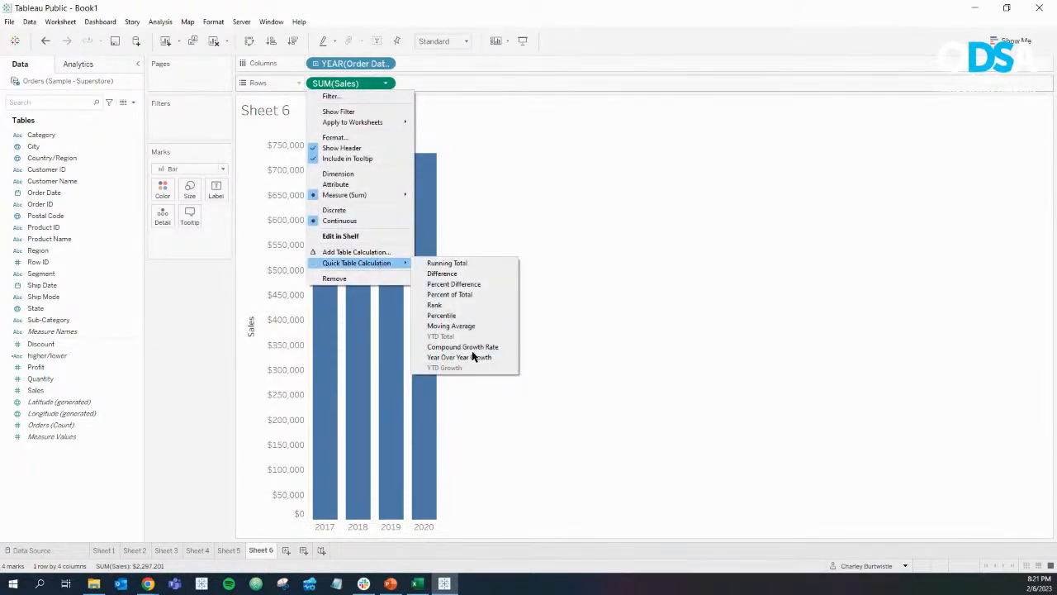
click(516, 184)
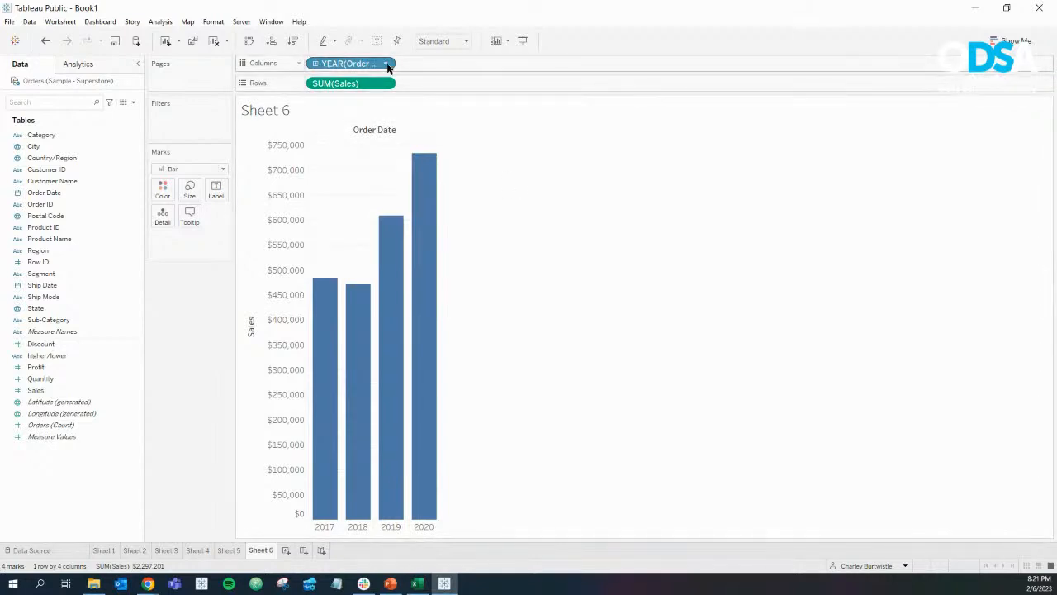
Drill Order Date down to months within years without quarters, and check the quick table calculations available for Sales.
click(314, 64)
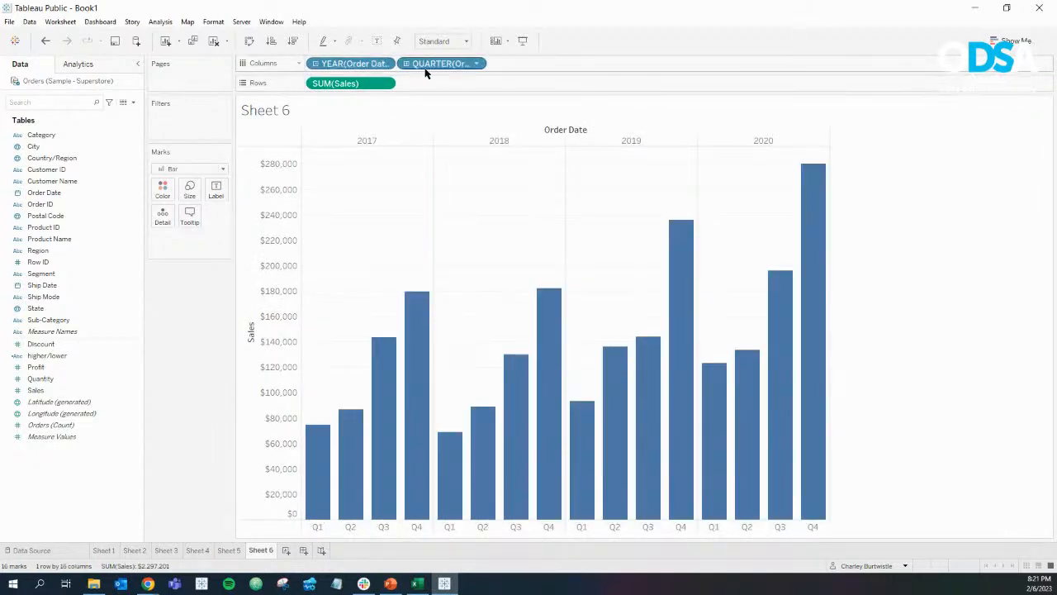
click(406, 63)
drag(423, 64, 193, 371)
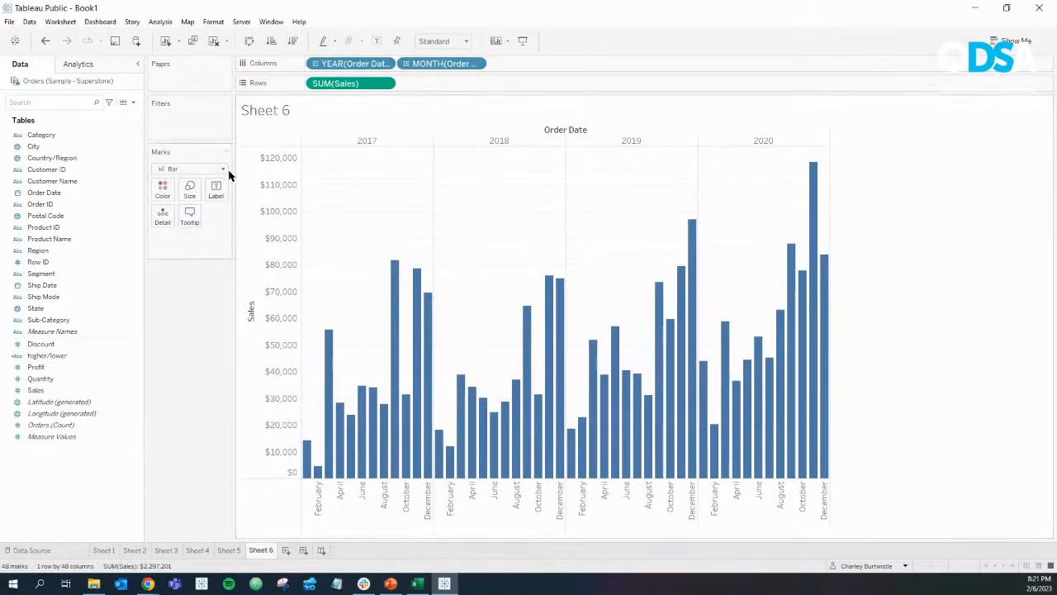
click(385, 82)
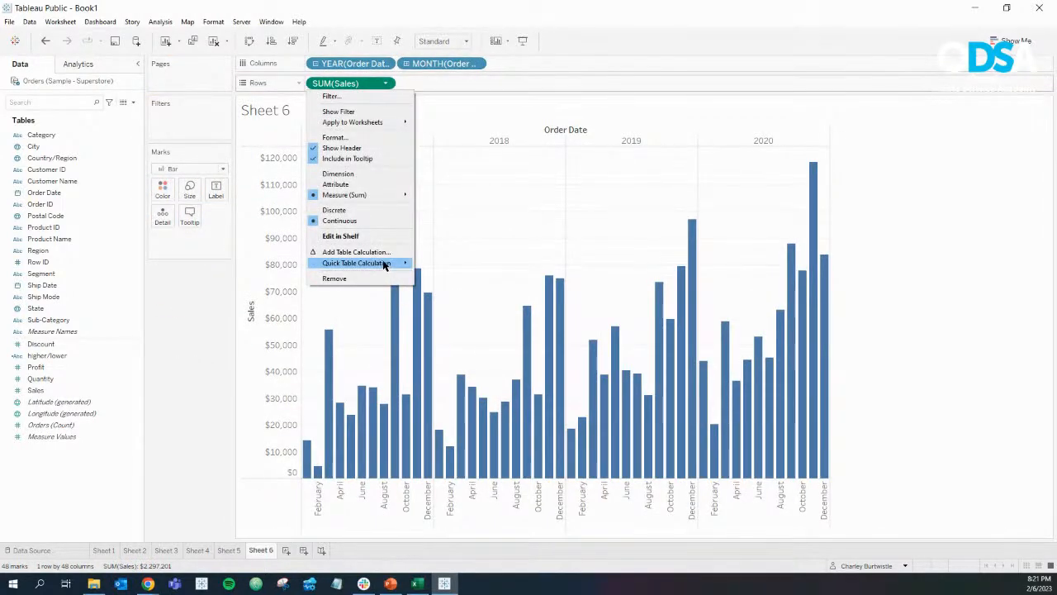
mouse_move(385, 262)
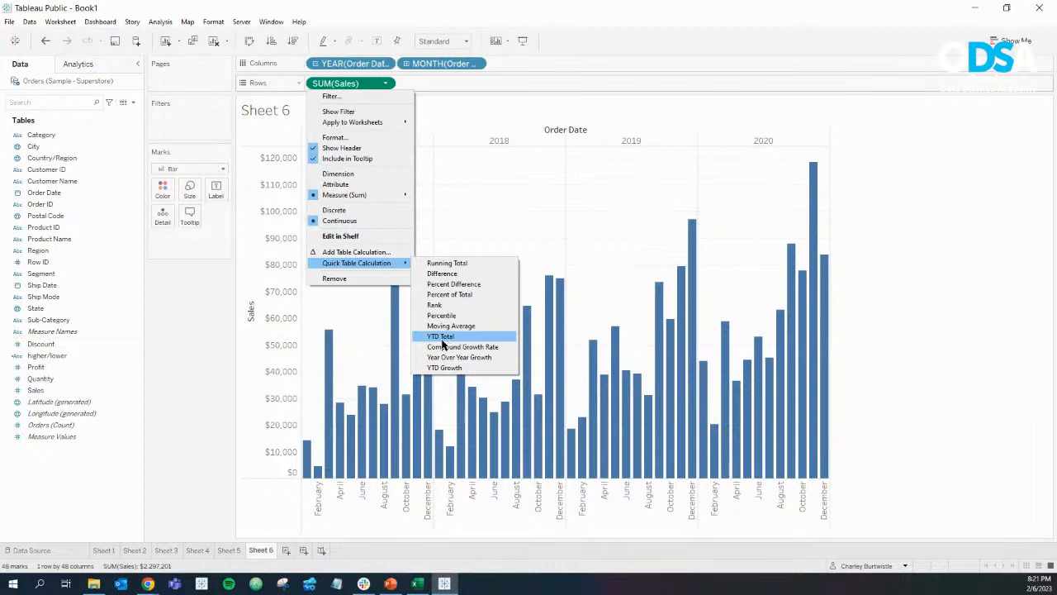
click(212, 327)
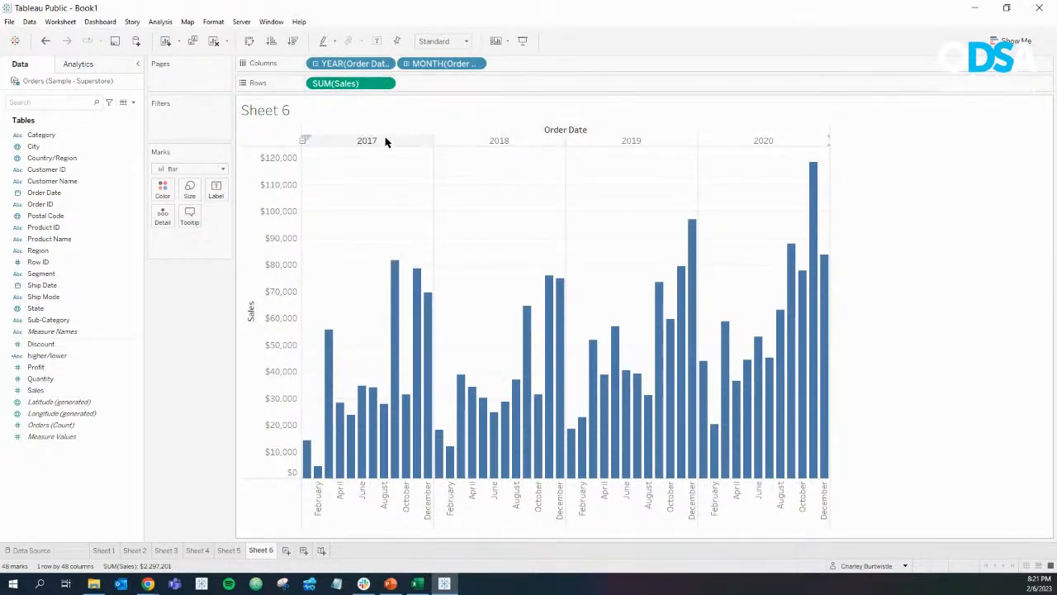
mouse_move(766, 426)
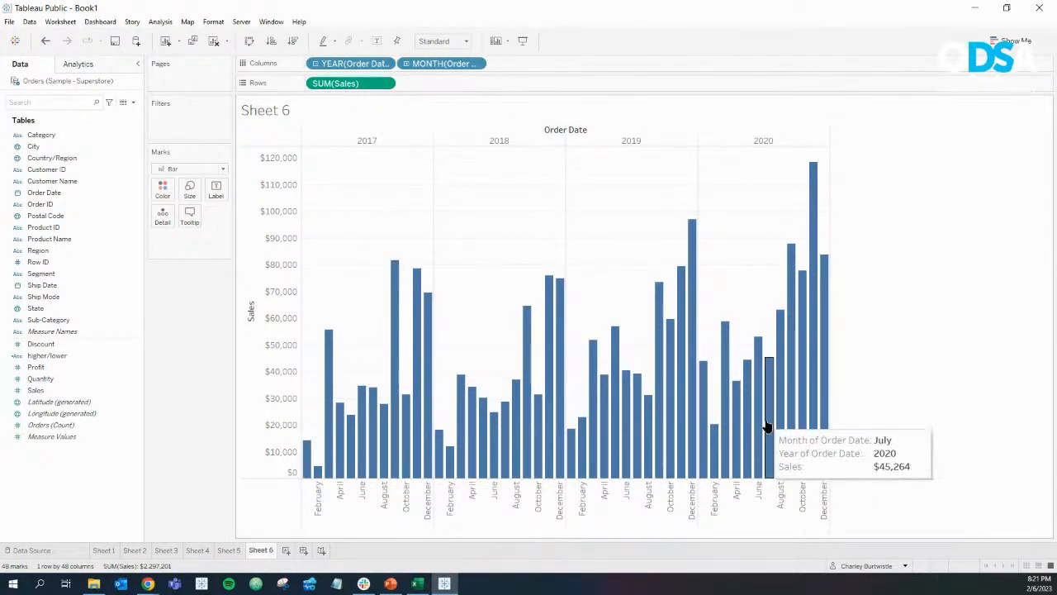
Remove the discrete month from Columns, set the remaining Order Date field to continuous month, and look at the Sales field's options.
drag(409, 63, 199, 314)
click(385, 64)
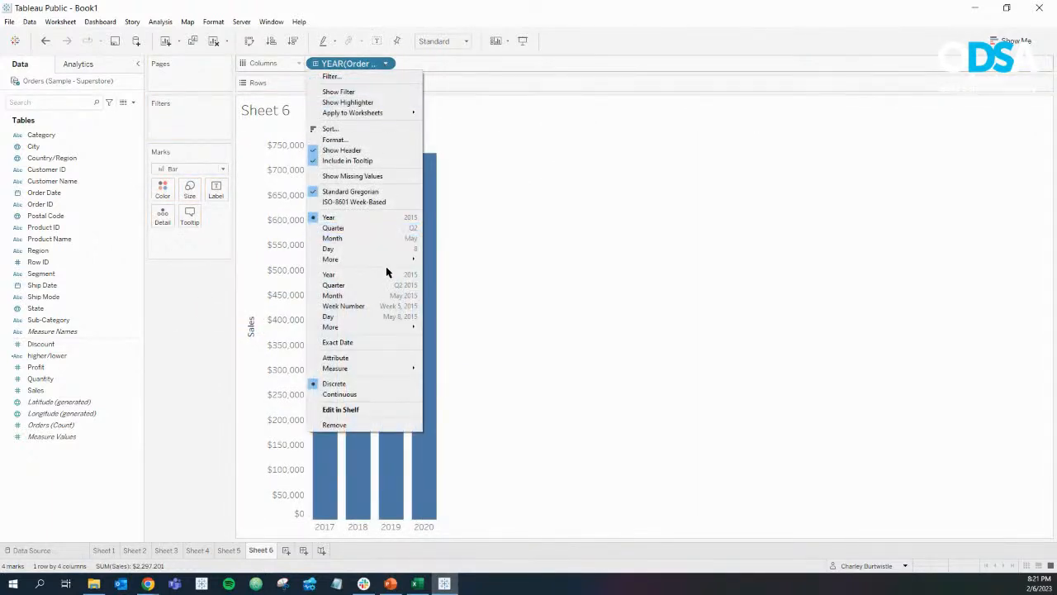
click(395, 295)
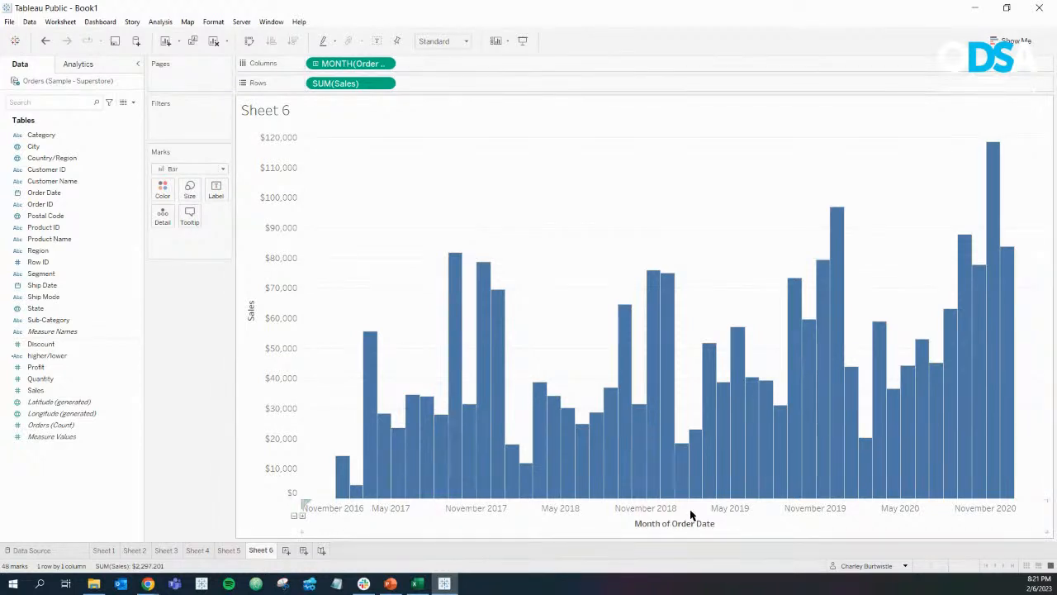
click(386, 83)
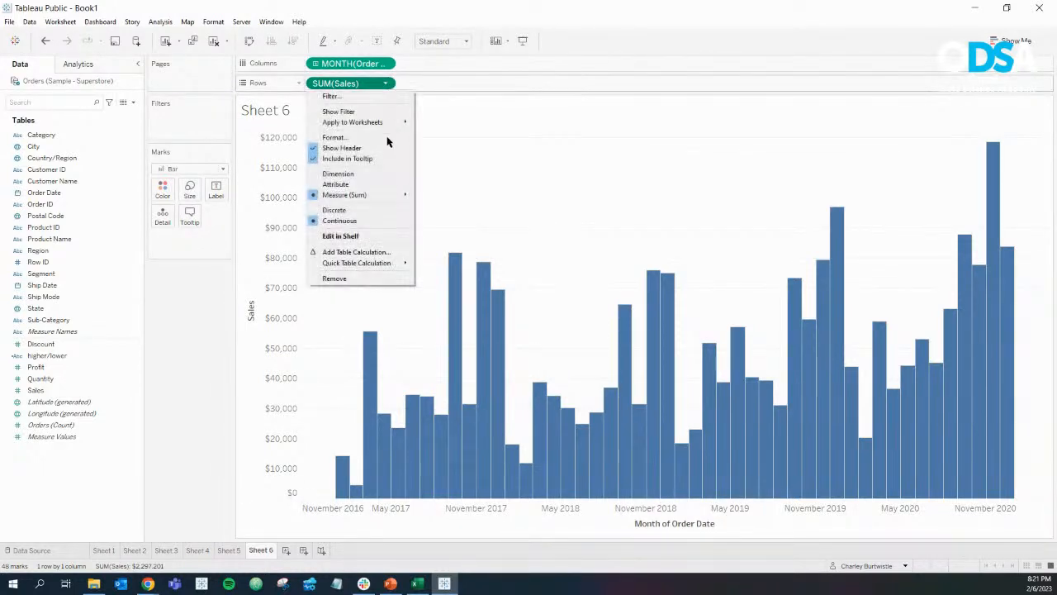
click(199, 373)
Replace the continuous Order Date on Columns with discrete year and month levels, leaving out the quarter.
drag(344, 68, 204, 316)
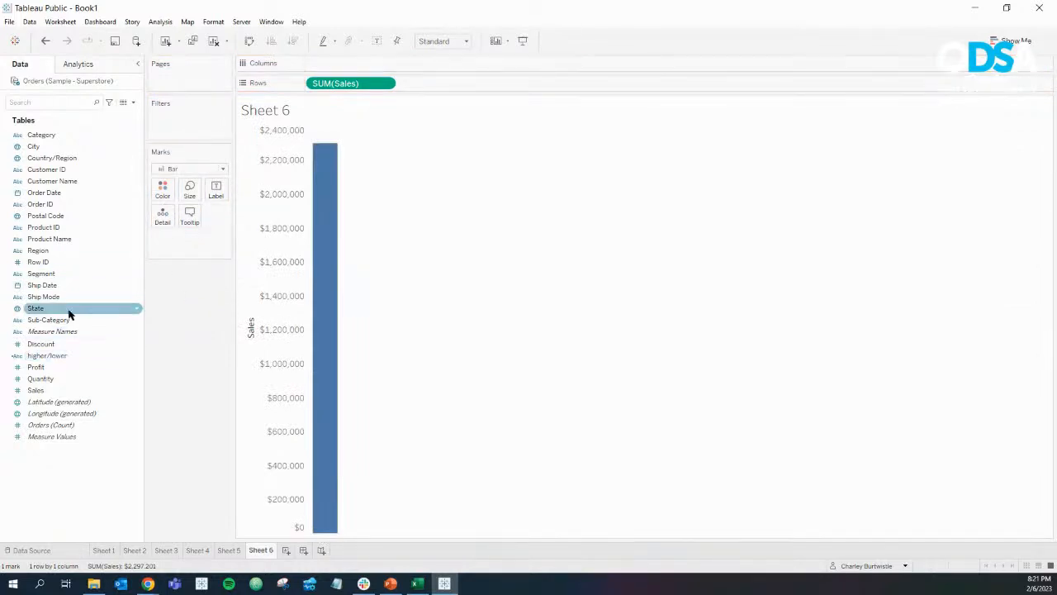
drag(47, 195, 356, 68)
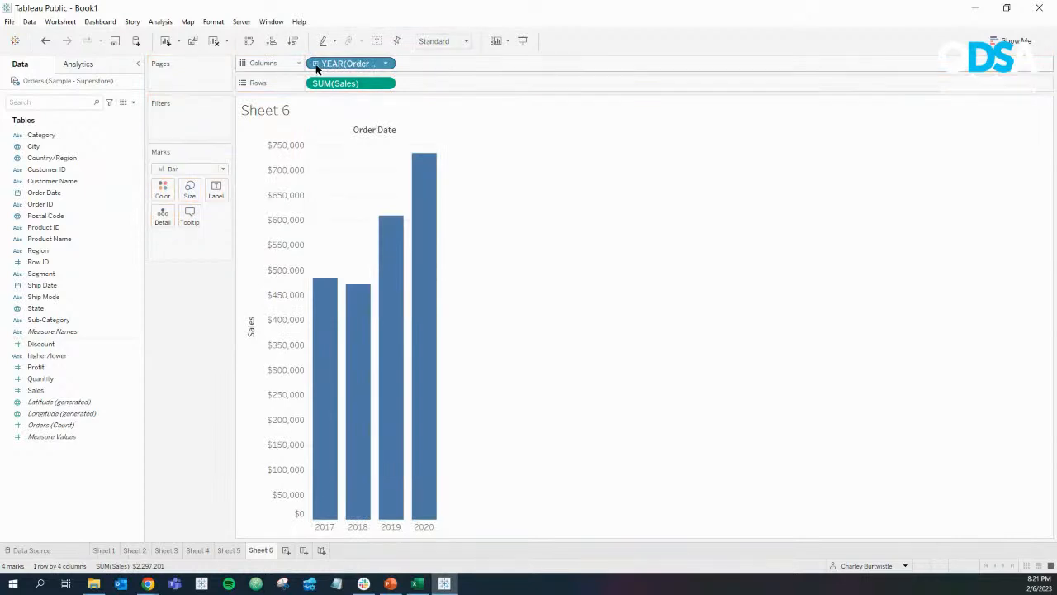
click(315, 65)
click(405, 68)
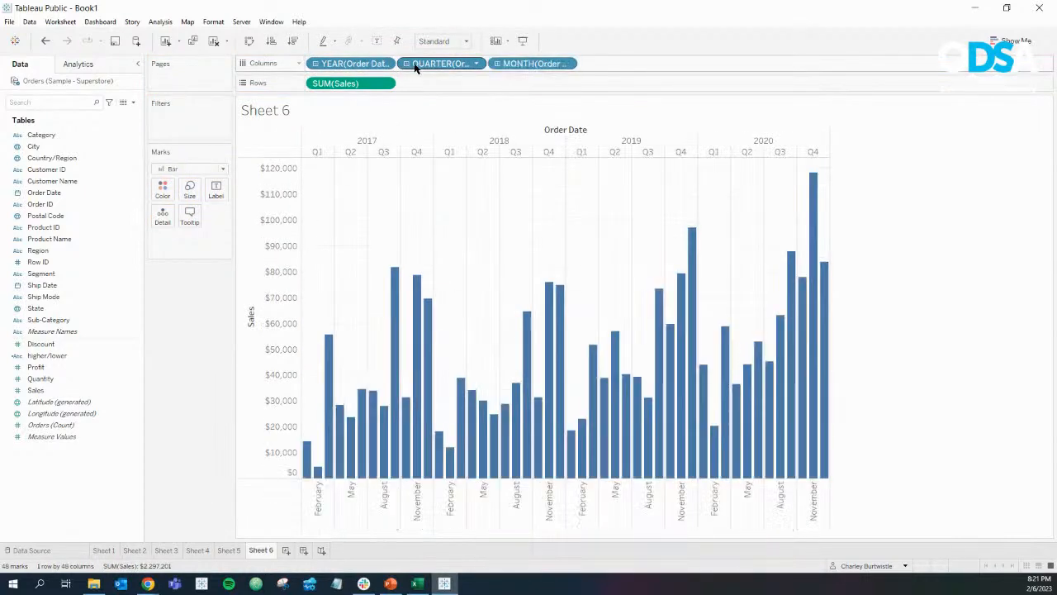
drag(417, 64, 243, 157)
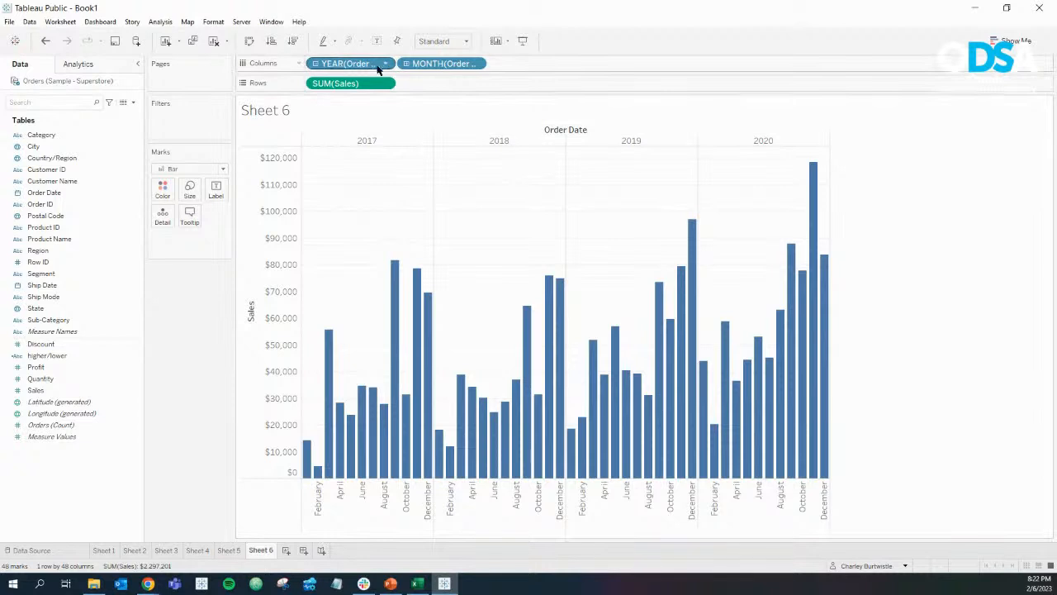
Change the mark type to Line and add two more copies of Sales to Rows.
click(200, 169)
click(181, 205)
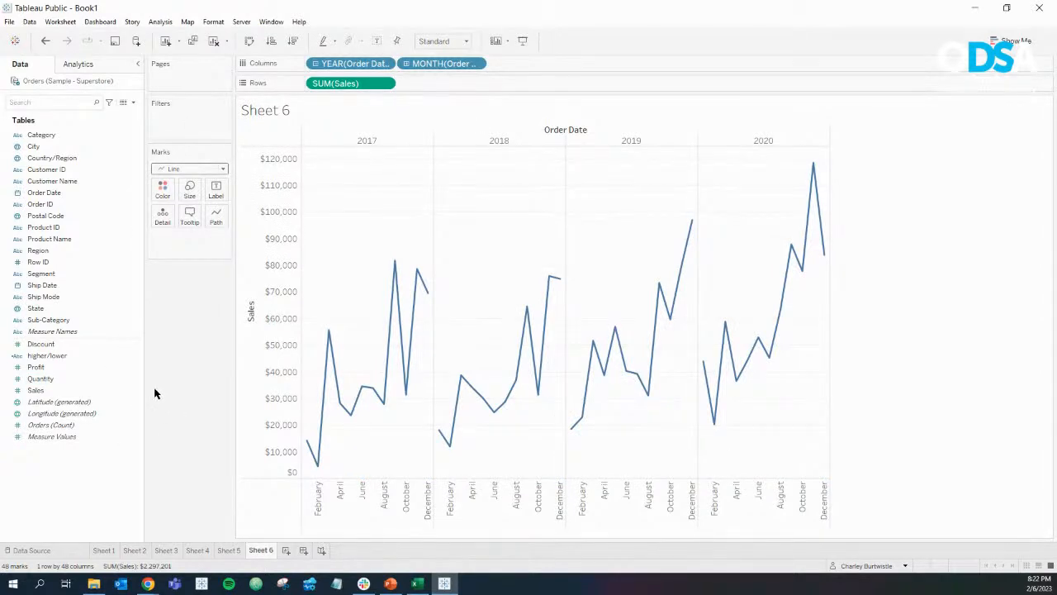
click(39, 391)
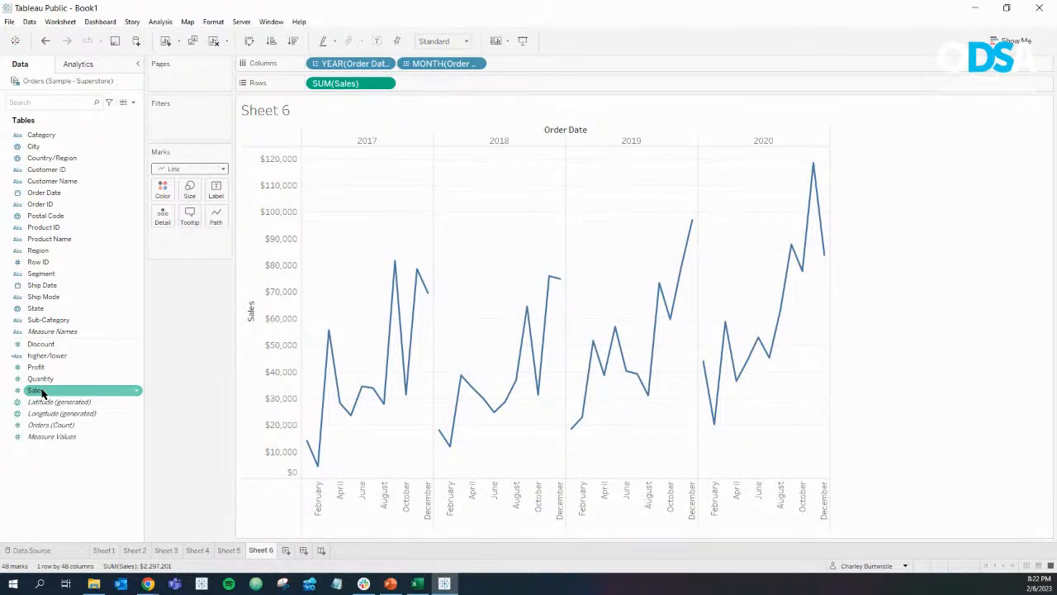
drag(43, 393, 463, 84)
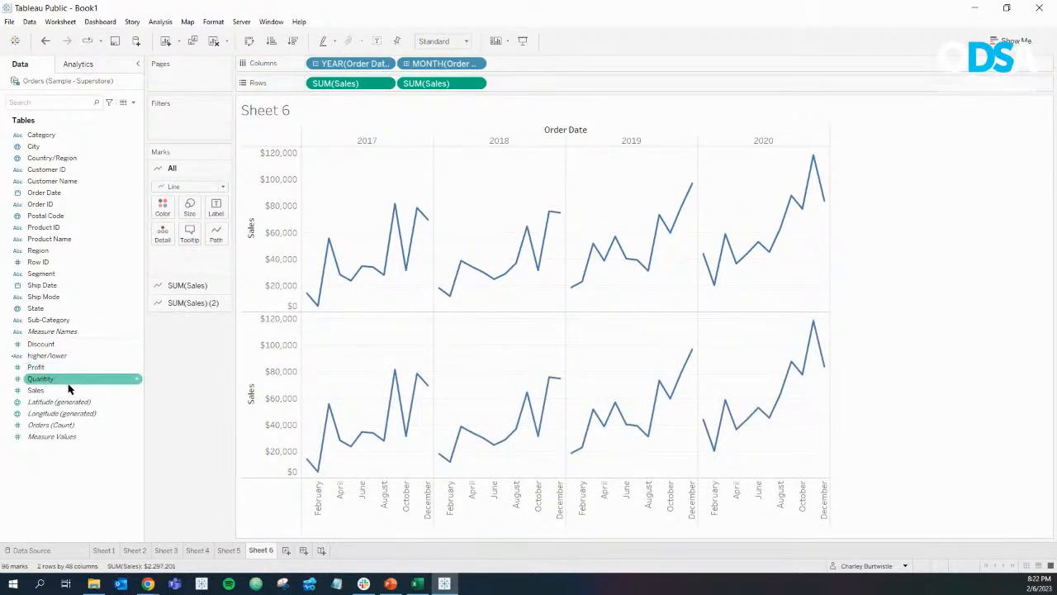
drag(69, 389, 547, 83)
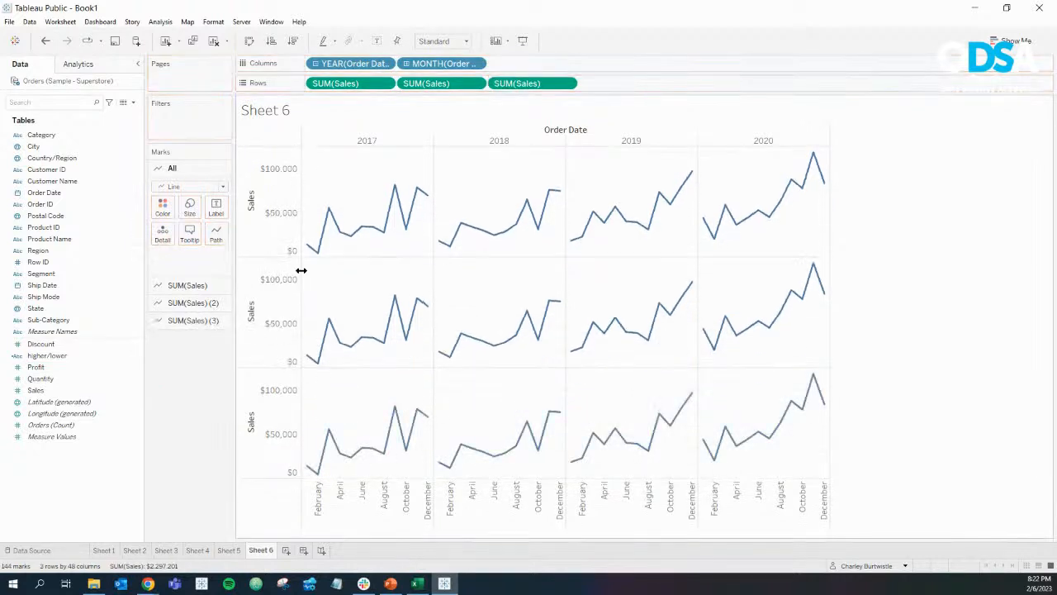
Add a fourth and a fifth copy of Sales to Rows.
drag(54, 392, 637, 86)
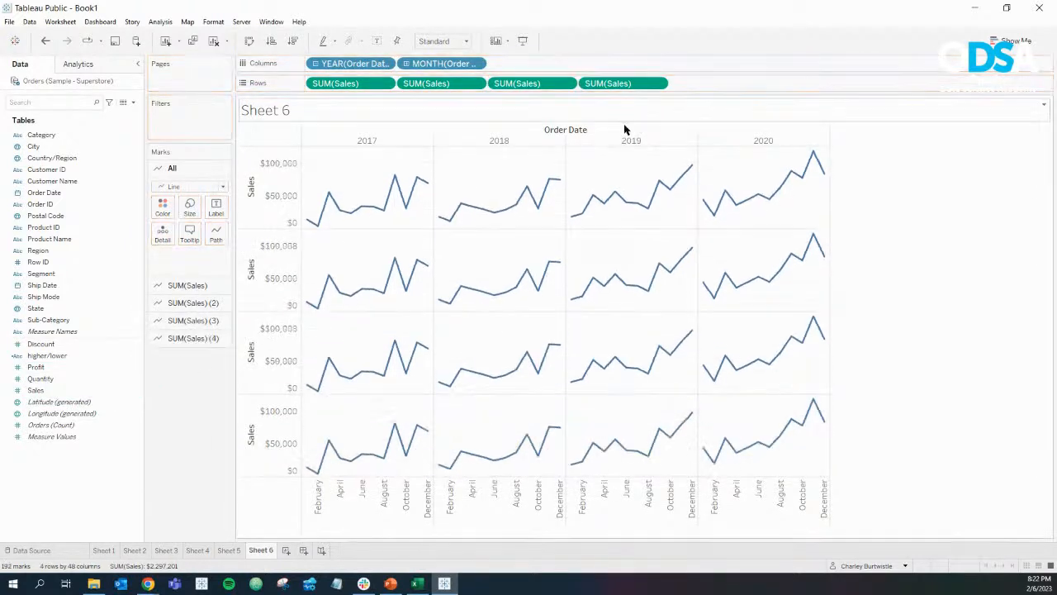
click(387, 83)
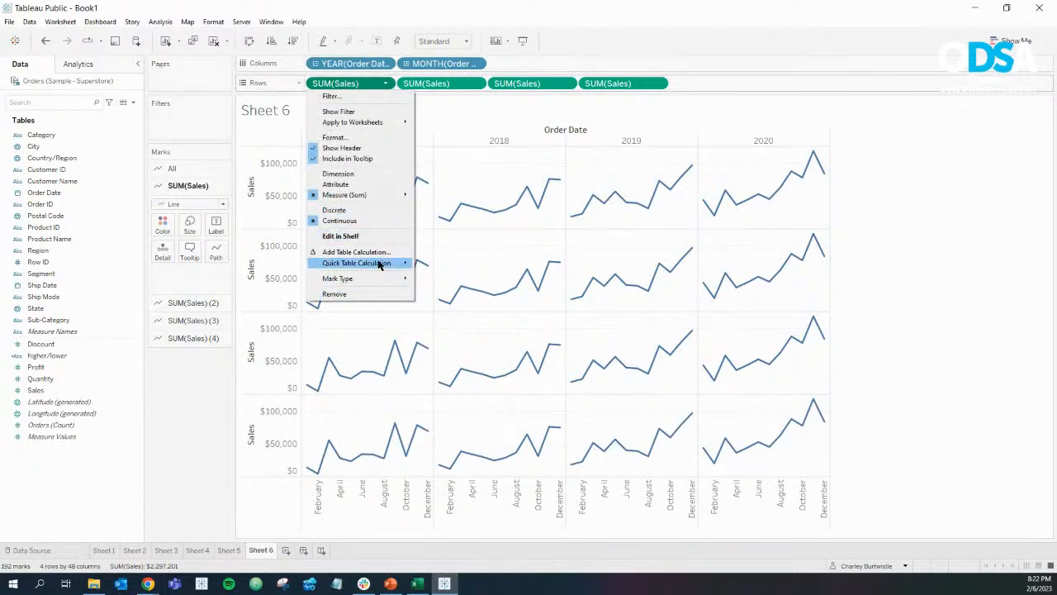
mouse_move(380, 265)
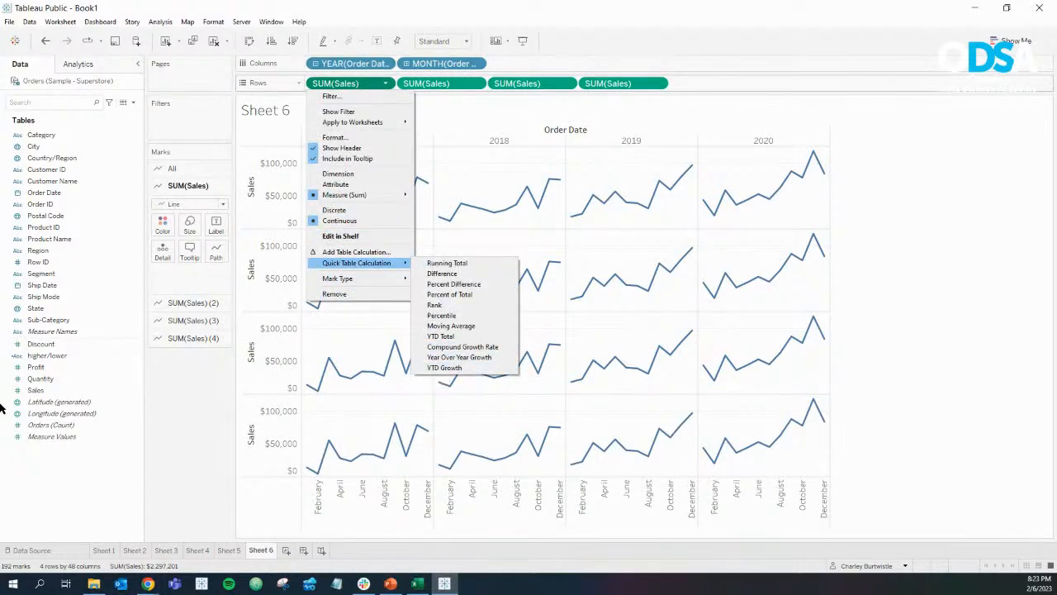
click(139, 425)
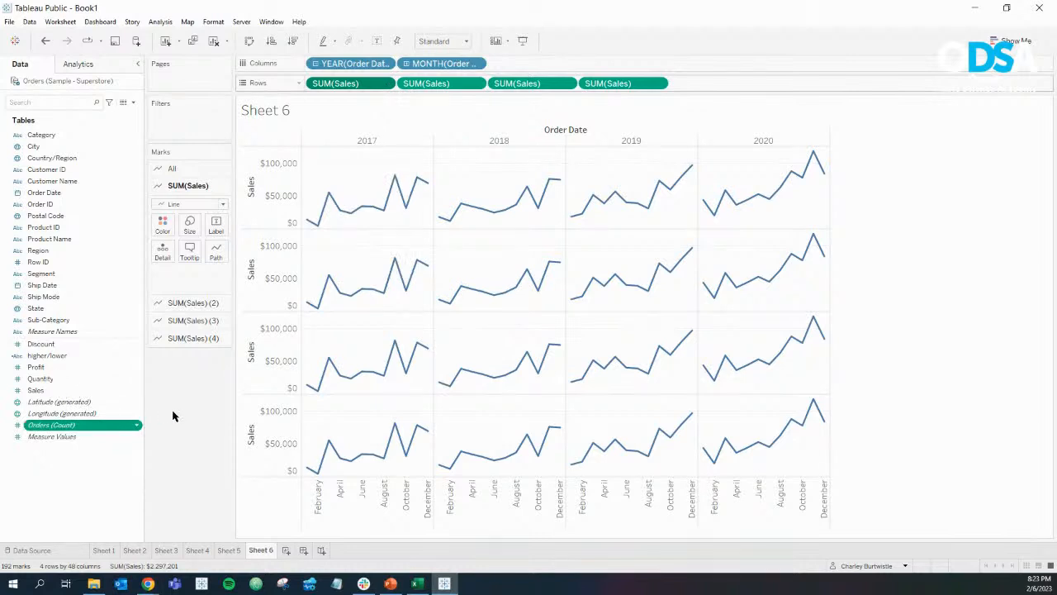
drag(63, 389, 769, 82)
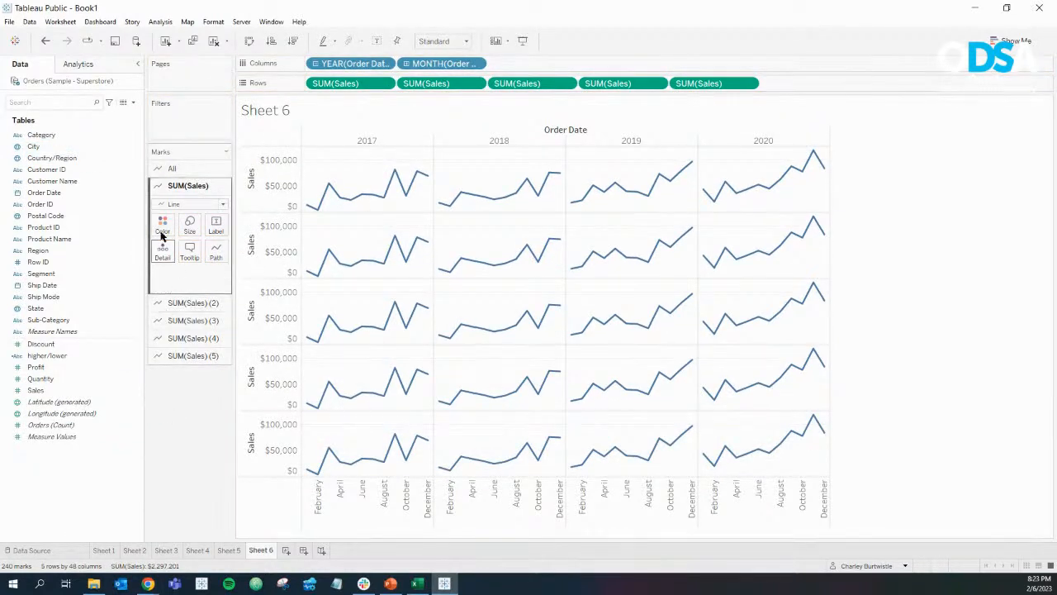
click(261, 186)
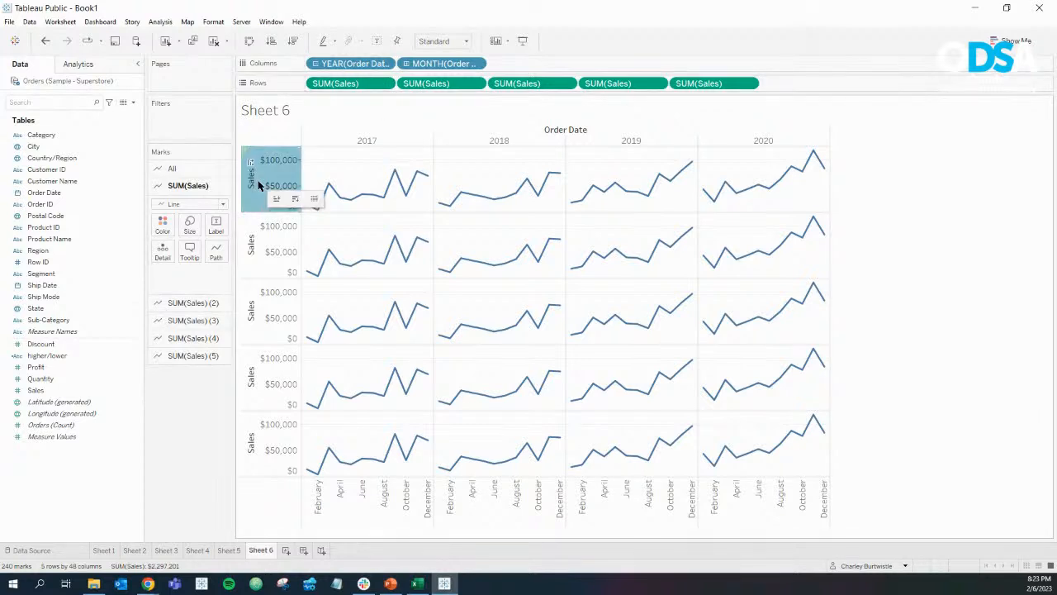
click(846, 206)
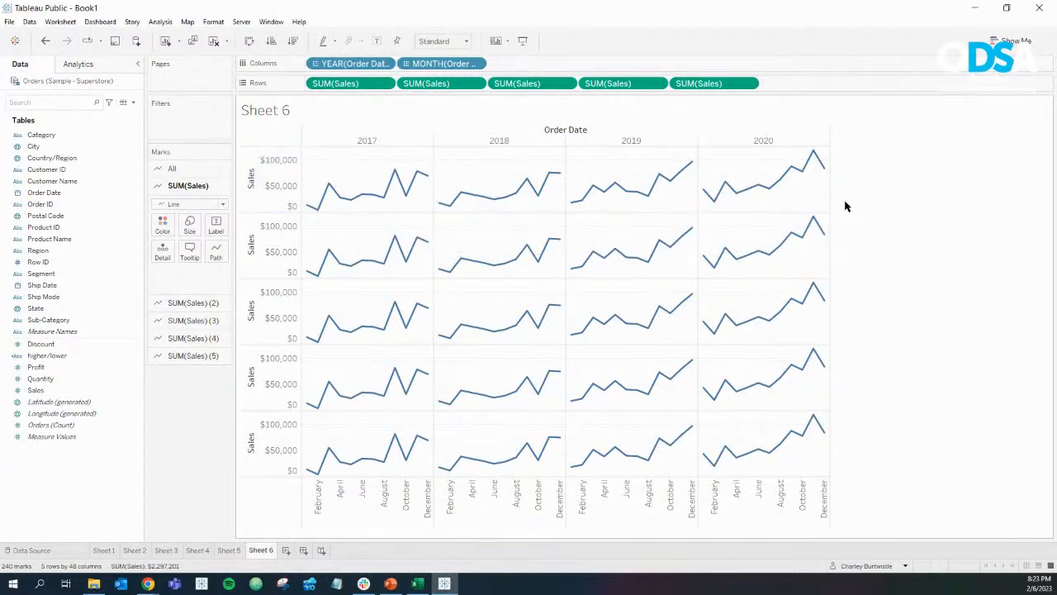
Apply the YTD Total quick table calculation to the second Sales field on Rows.
click(476, 85)
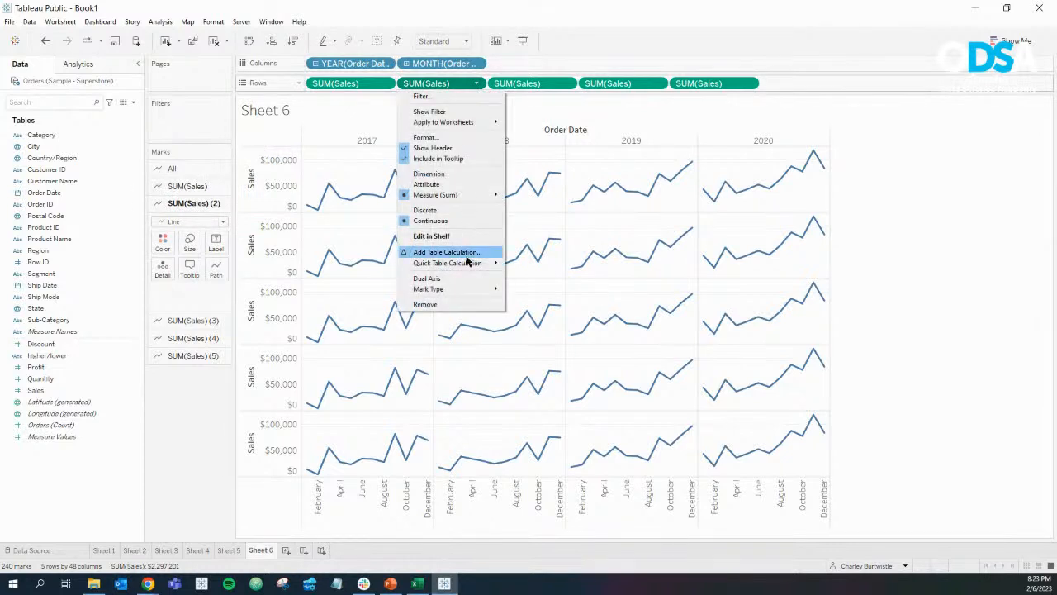
mouse_move(470, 262)
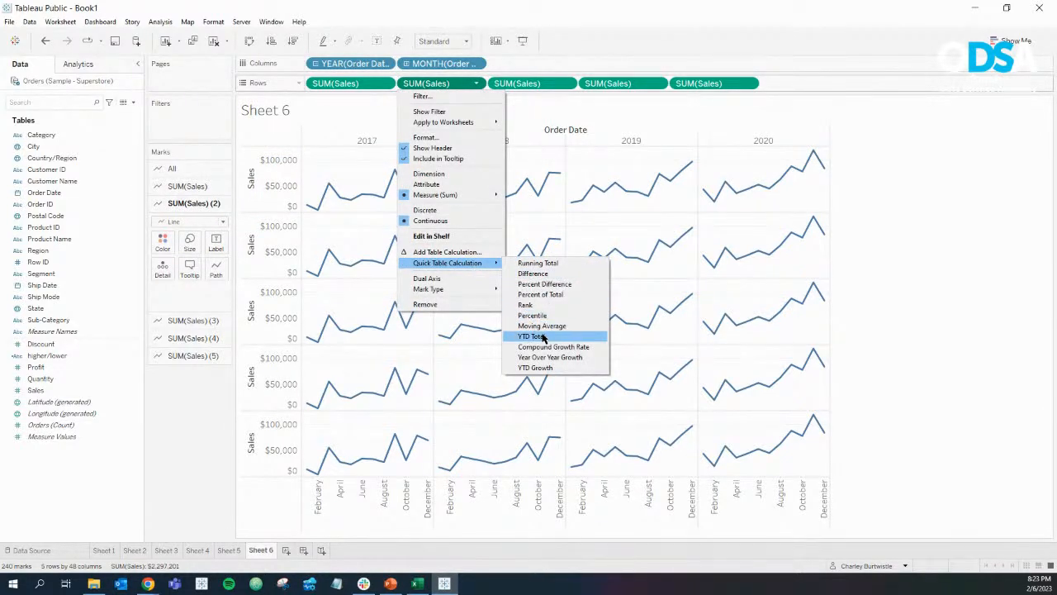
click(543, 338)
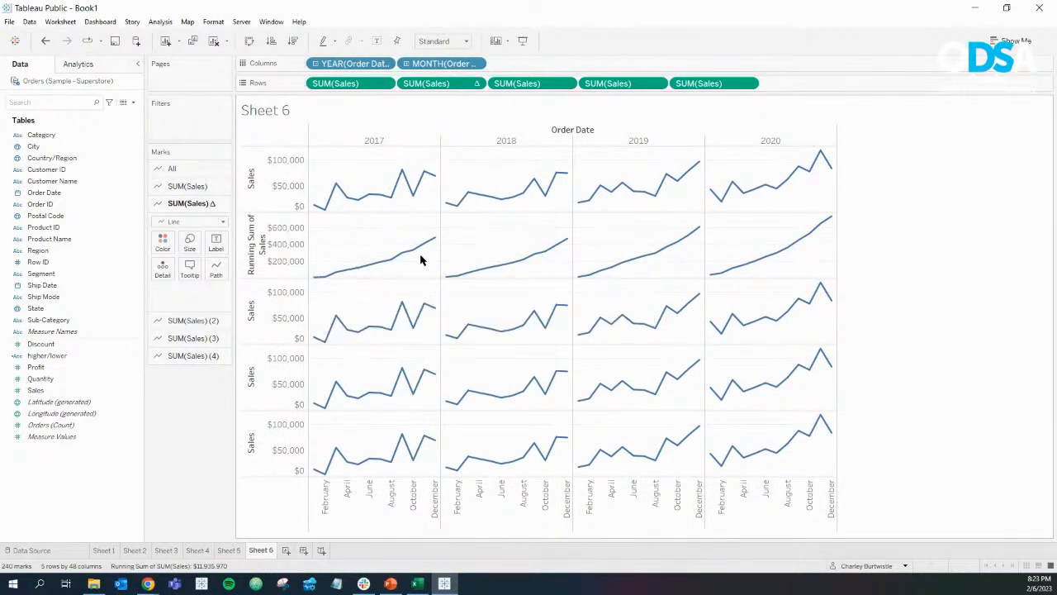
mouse_move(434, 243)
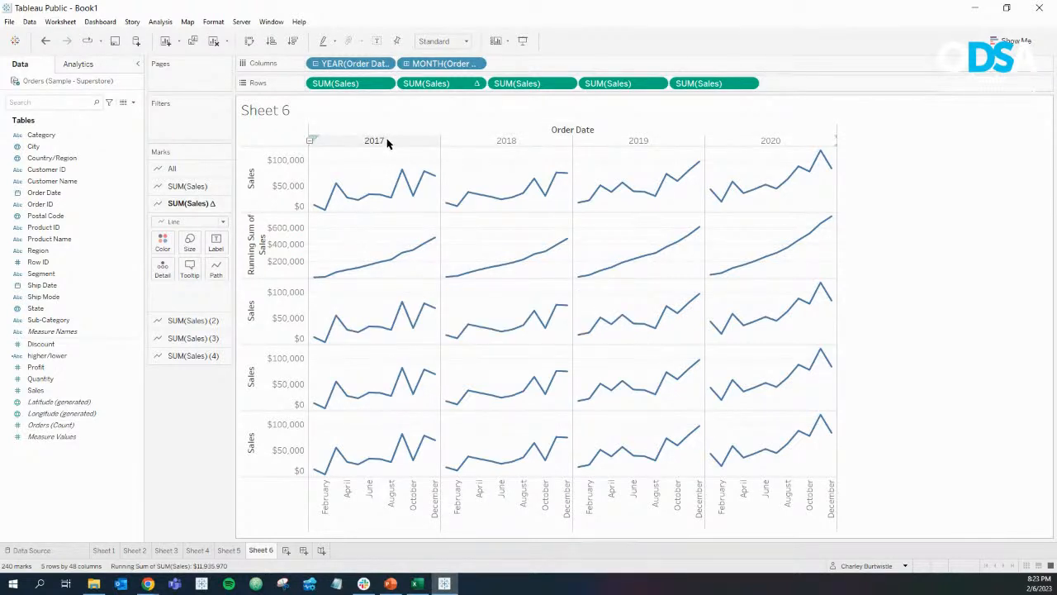
mouse_move(377, 267)
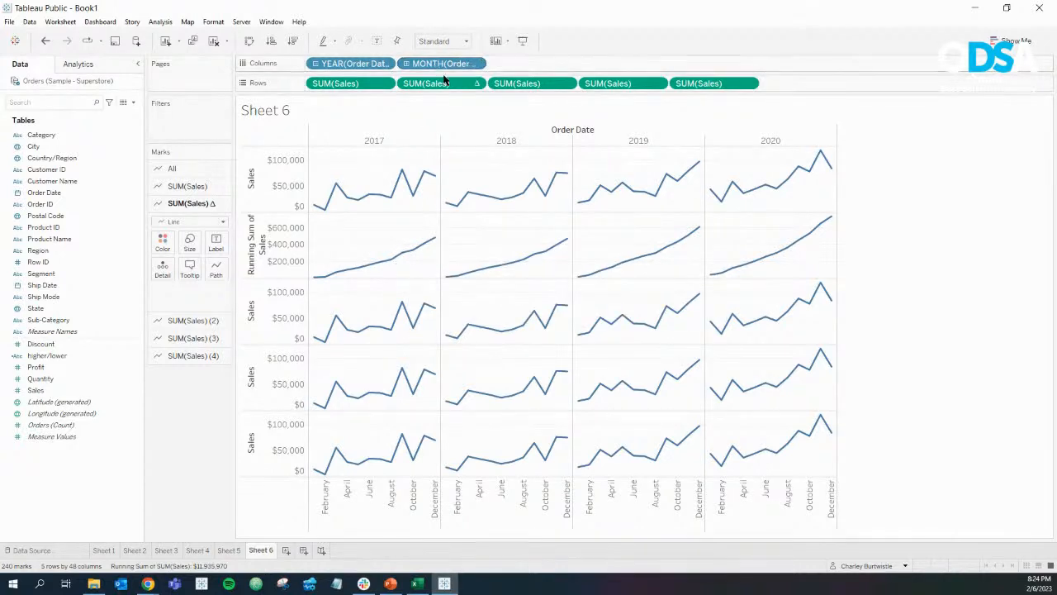
mouse_move(479, 86)
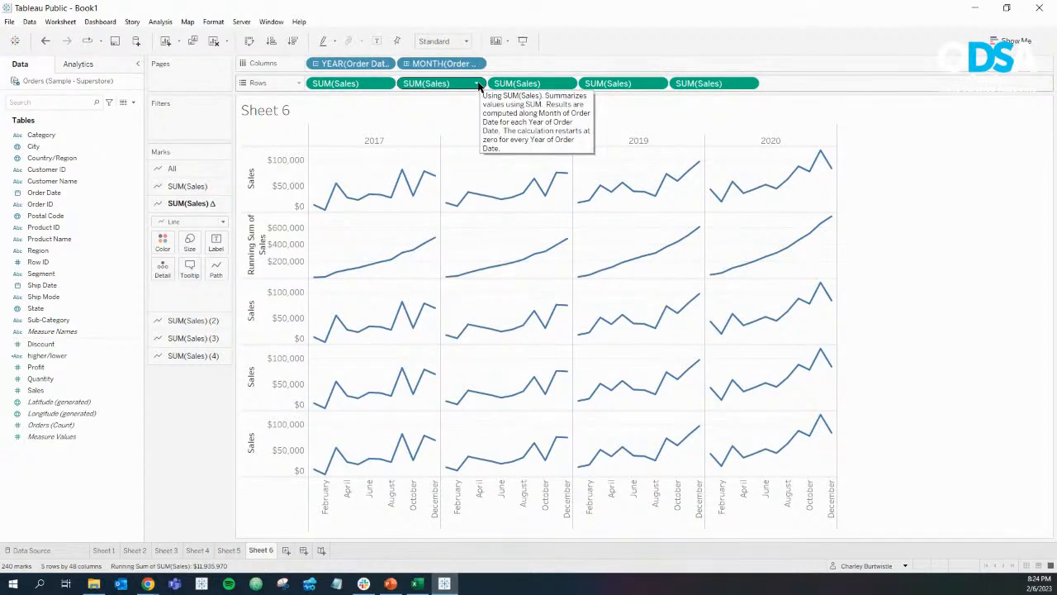
Change the second Sales field to a Running Total and set its compute direction so the total restarts within each year.
click(478, 83)
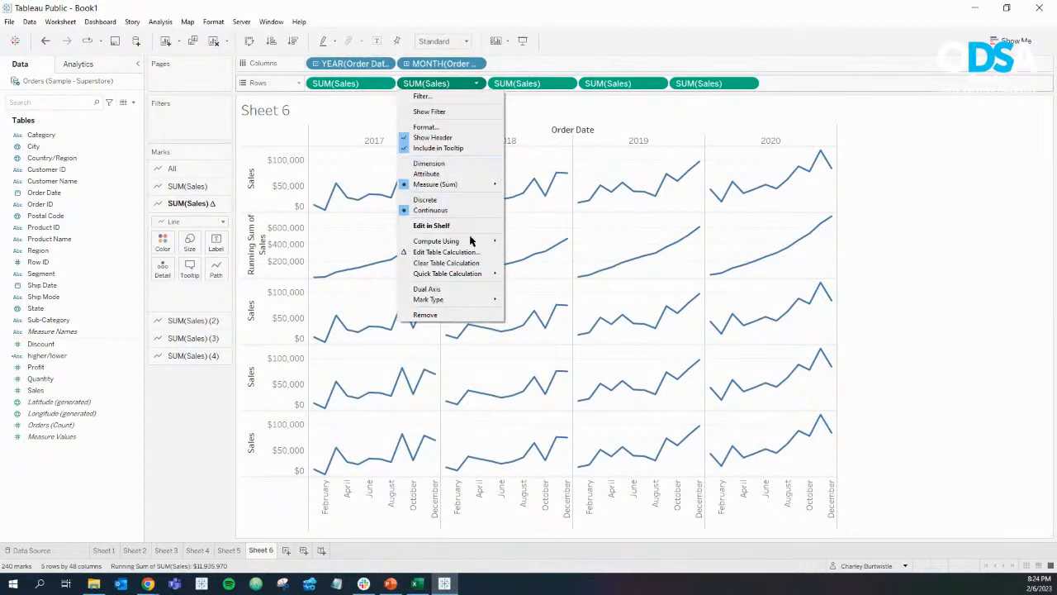
mouse_move(472, 274)
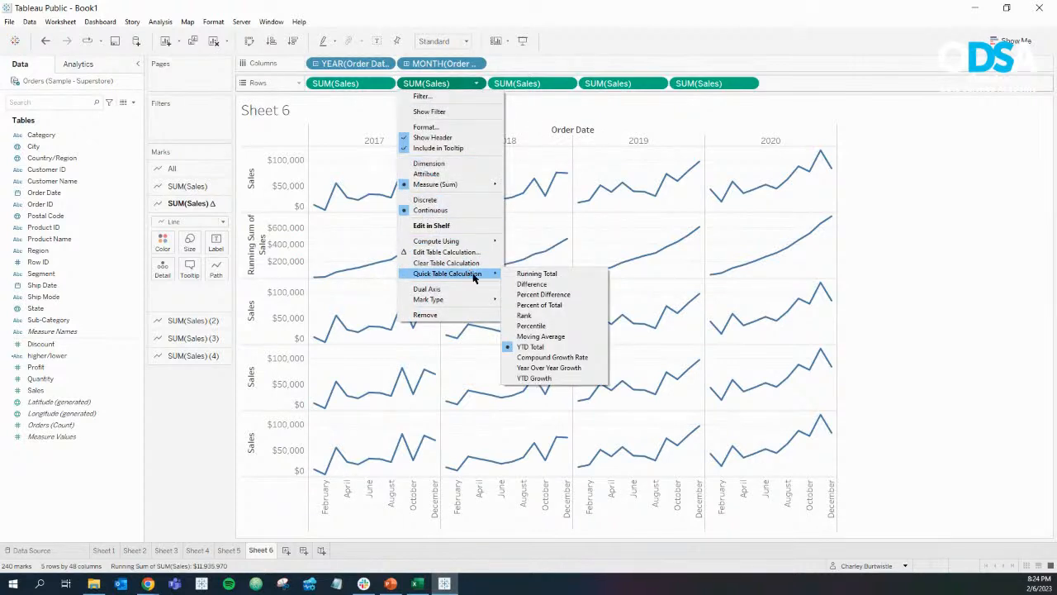
click(521, 278)
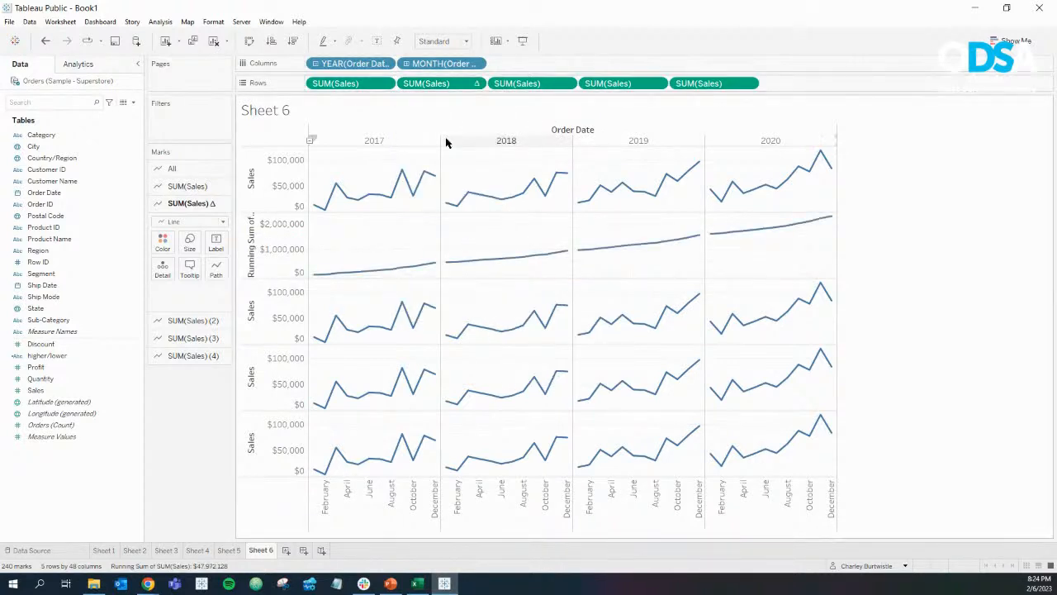
click(476, 84)
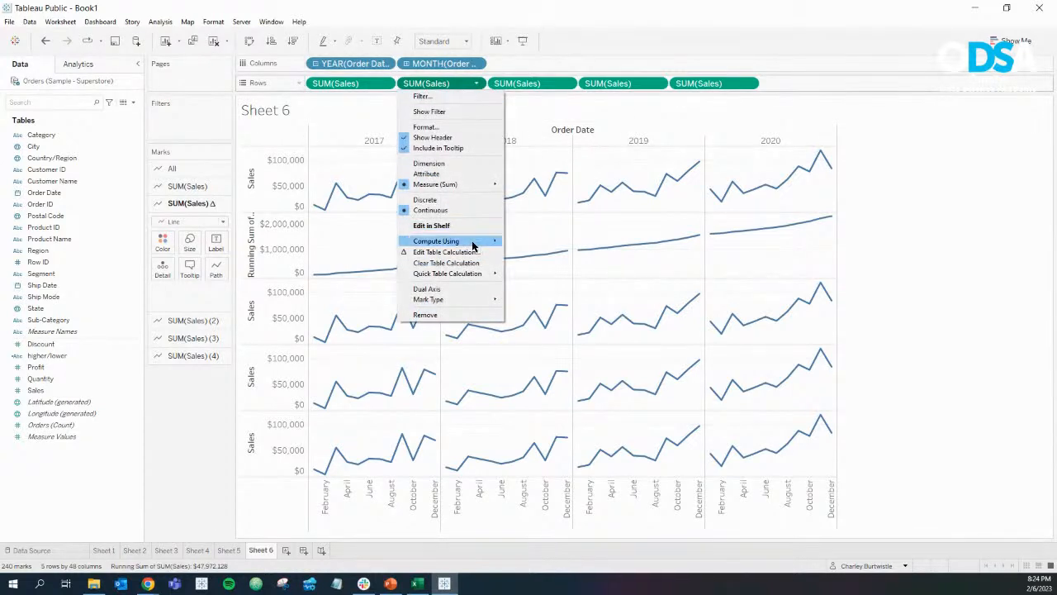
mouse_move(473, 246)
click(520, 252)
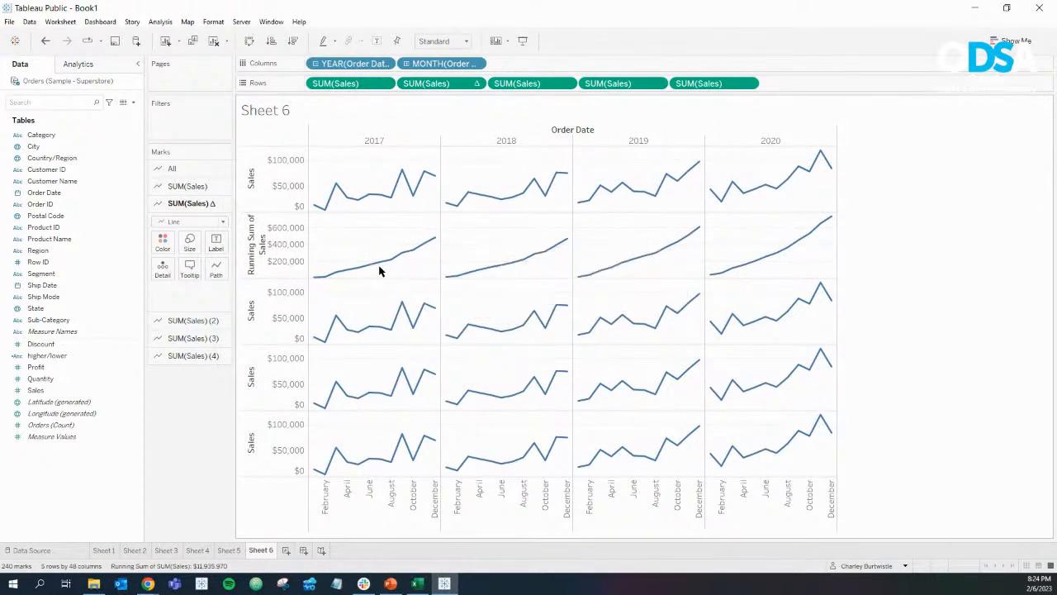
Switch the second Sales field's quick table calculation back to YTD Total.
click(476, 84)
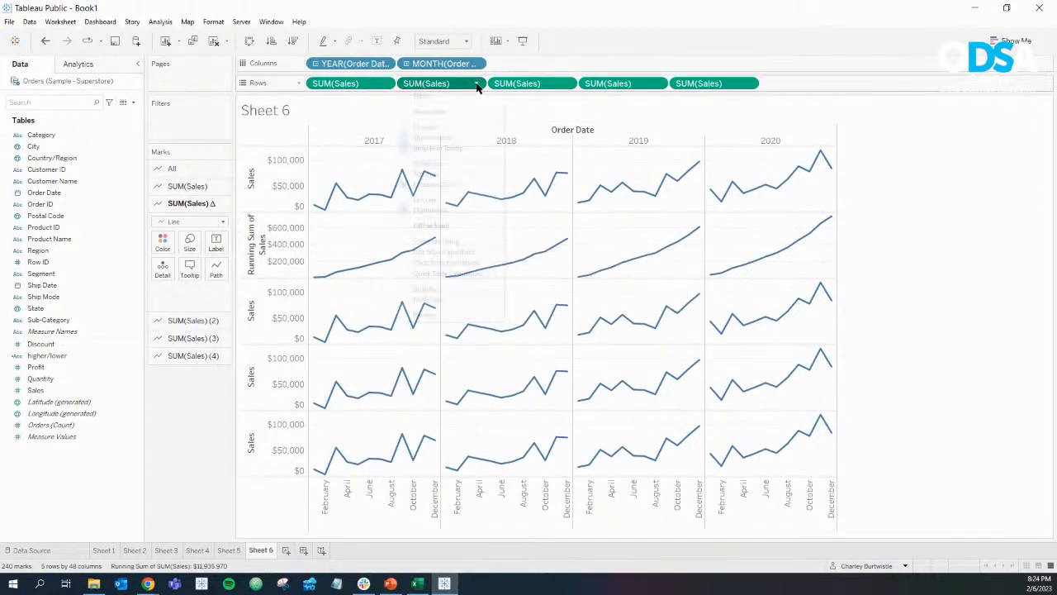
mouse_move(468, 280)
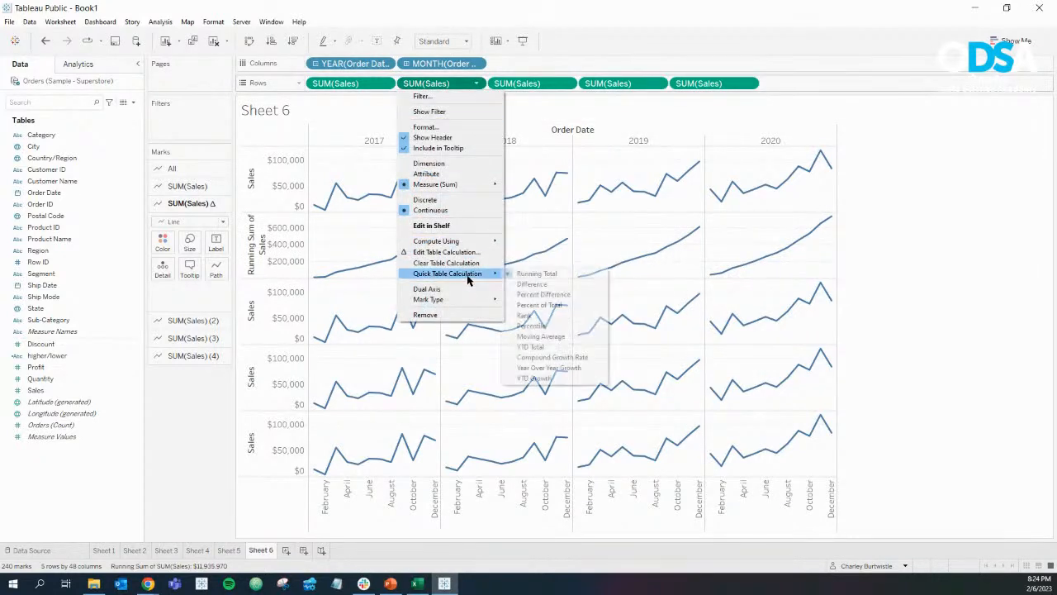
click(532, 346)
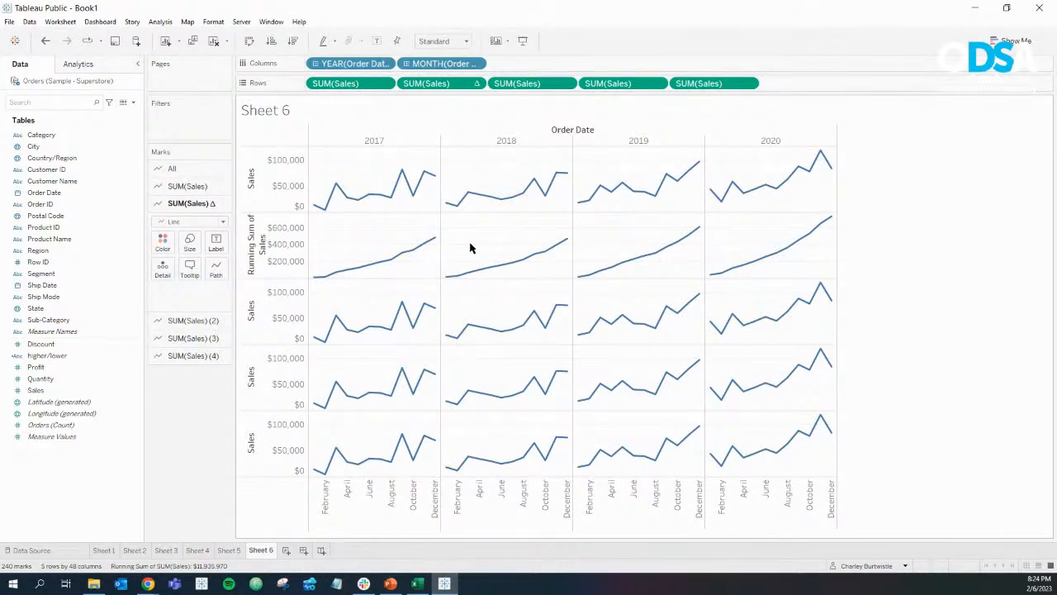
Apply the Compound Growth Rate quick table calculation to the third Sales field on Rows.
click(566, 83)
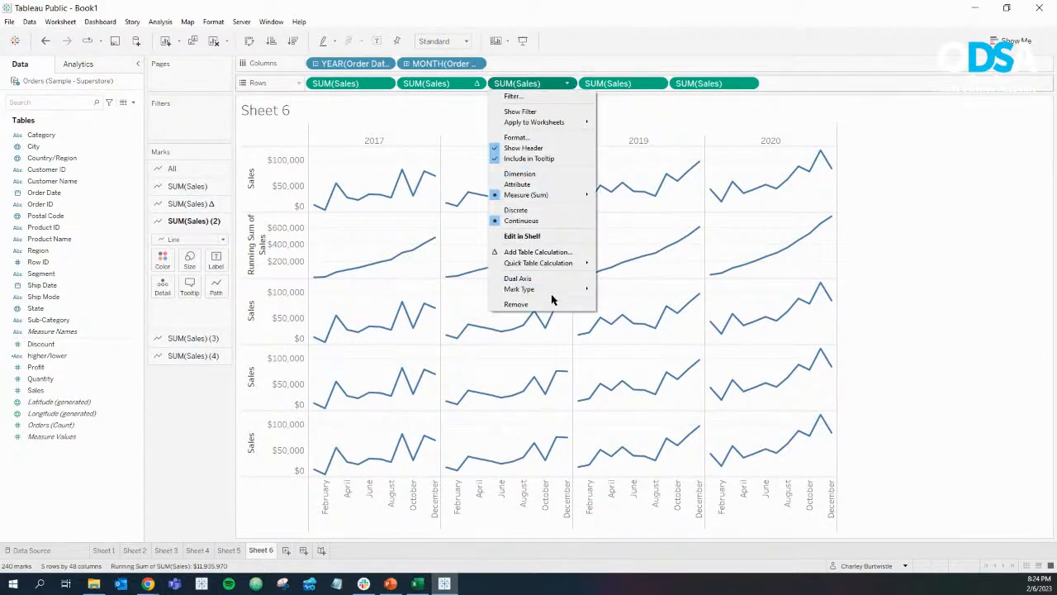
mouse_move(569, 266)
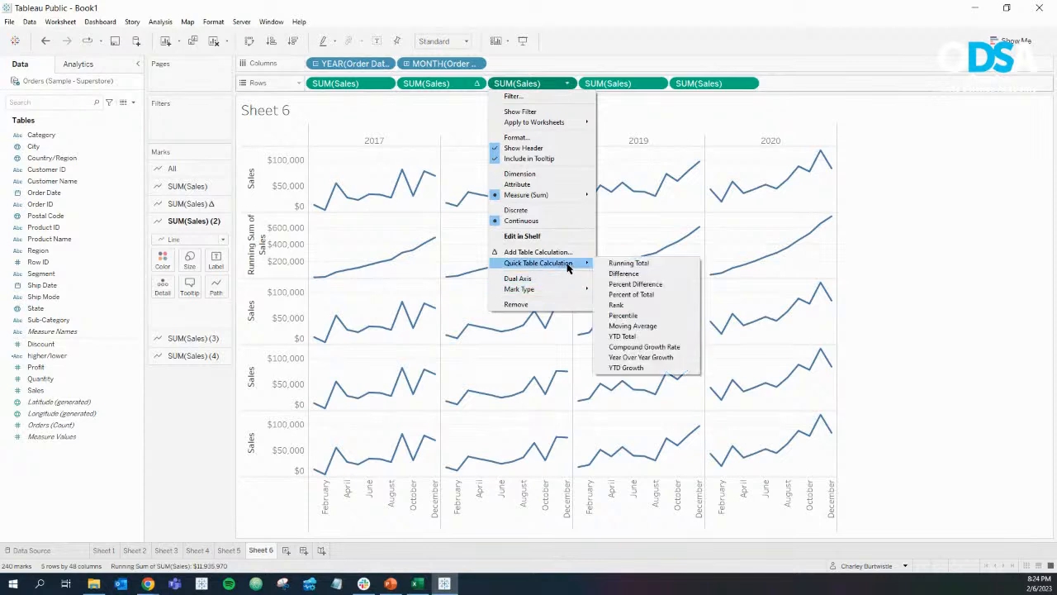
click(667, 347)
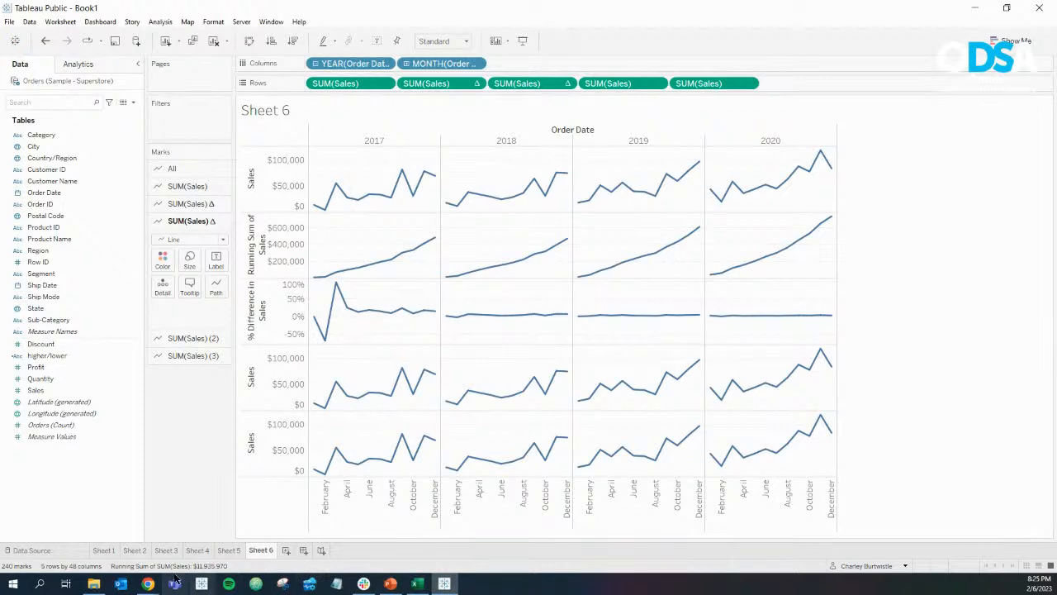
Switch to Chrome, search Google for "compound growth rate formula", examine the formula, and return to Tableau.
click(147, 584)
click(509, 539)
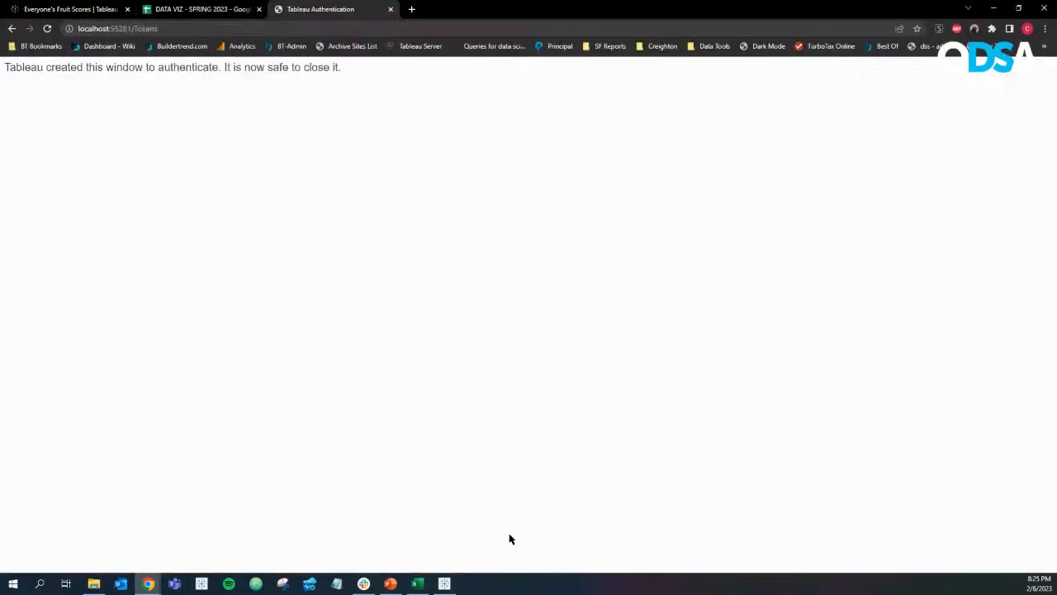
click(374, 29)
text(com)
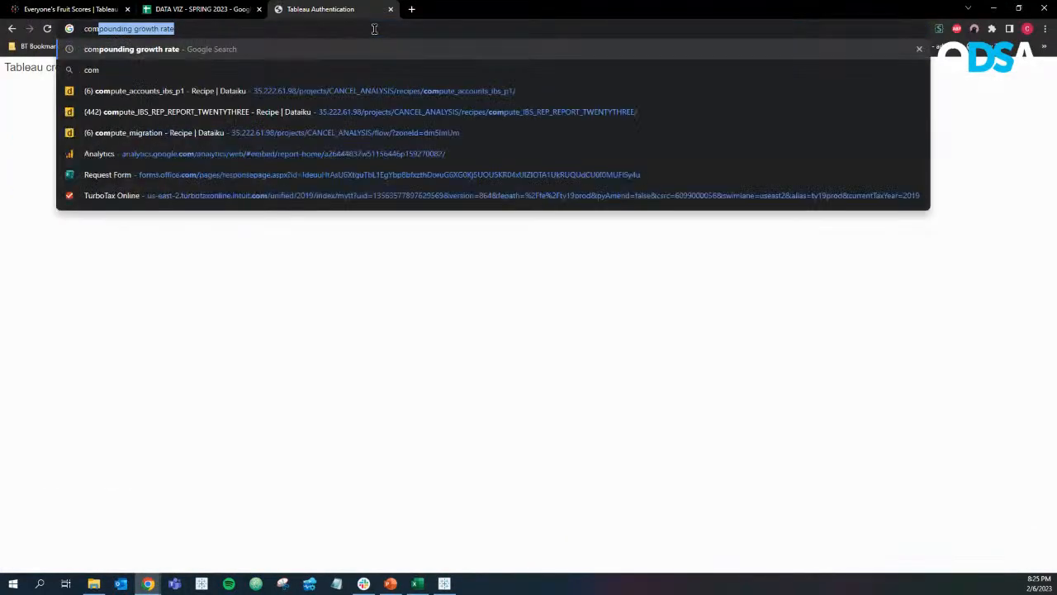
text(pound growth rate)
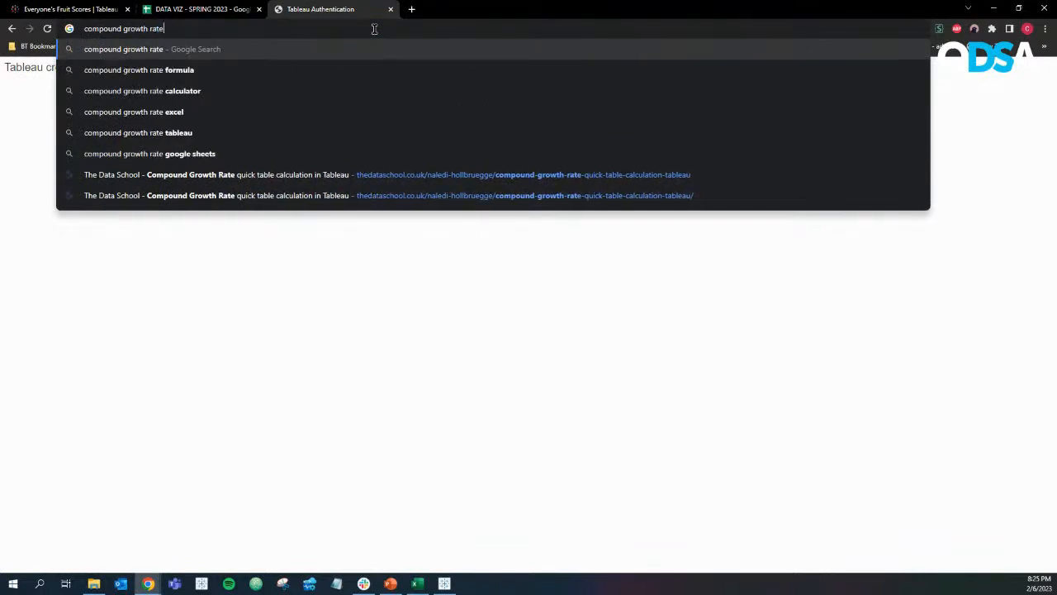
key(Down)
key(Return)
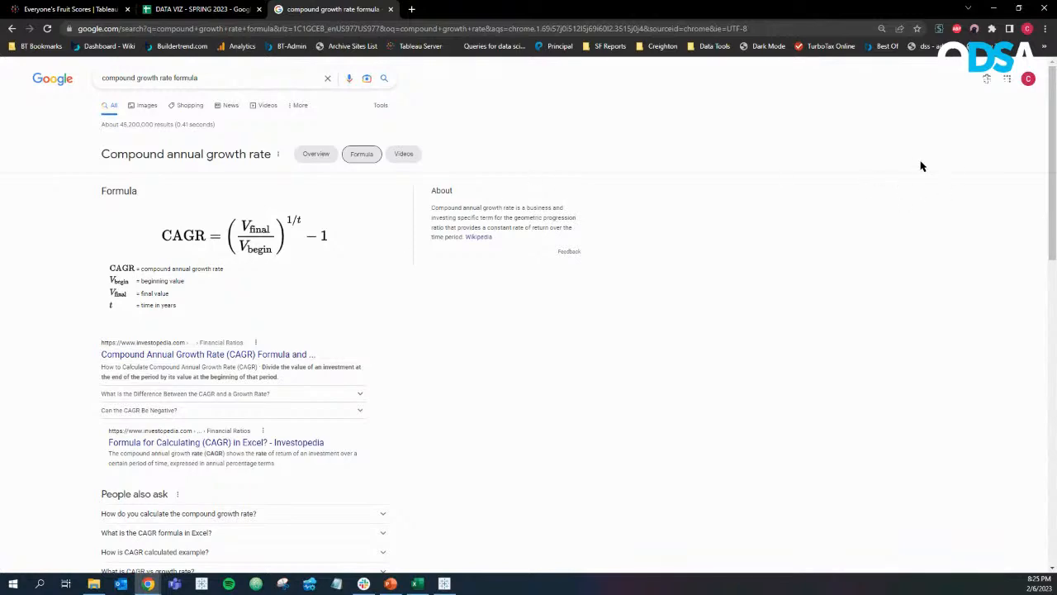
click(993, 9)
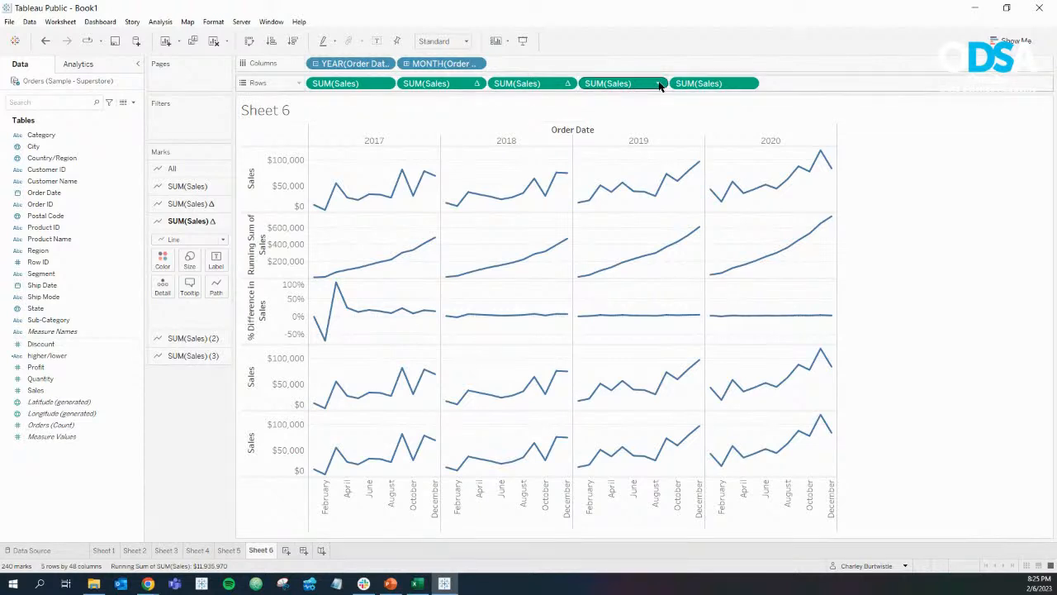
Apply the Year Over Year Growth quick table calculation to the fourth Sales field on Rows.
mouse_move(655, 321)
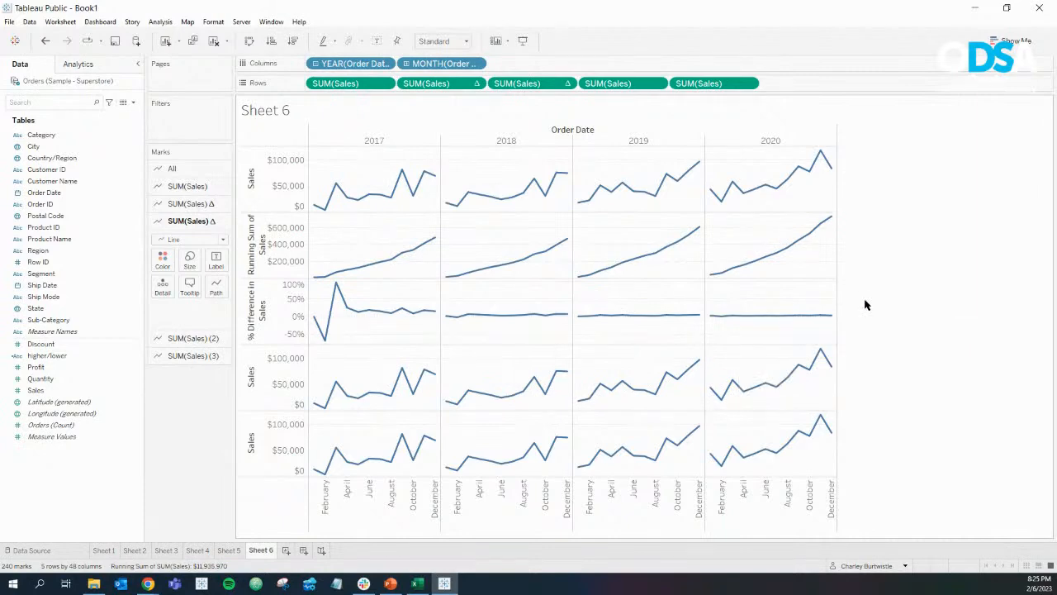
click(658, 84)
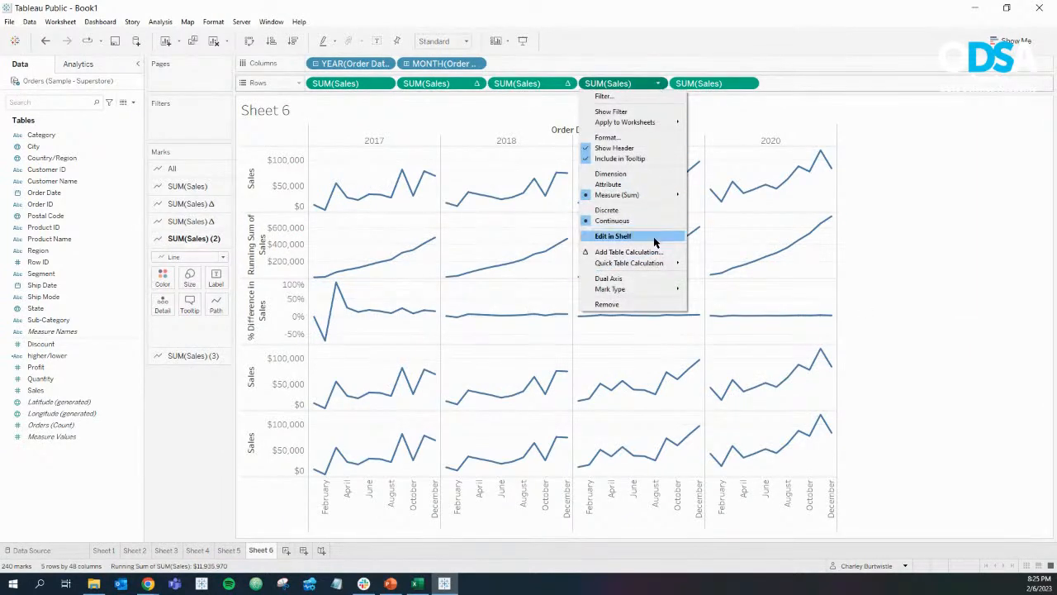
mouse_move(653, 263)
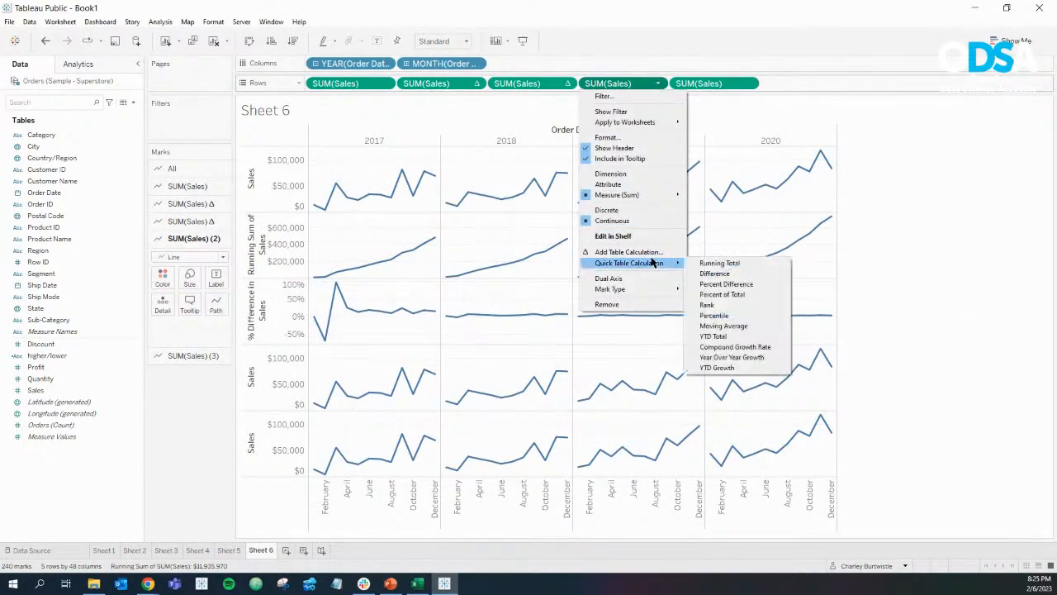
click(741, 358)
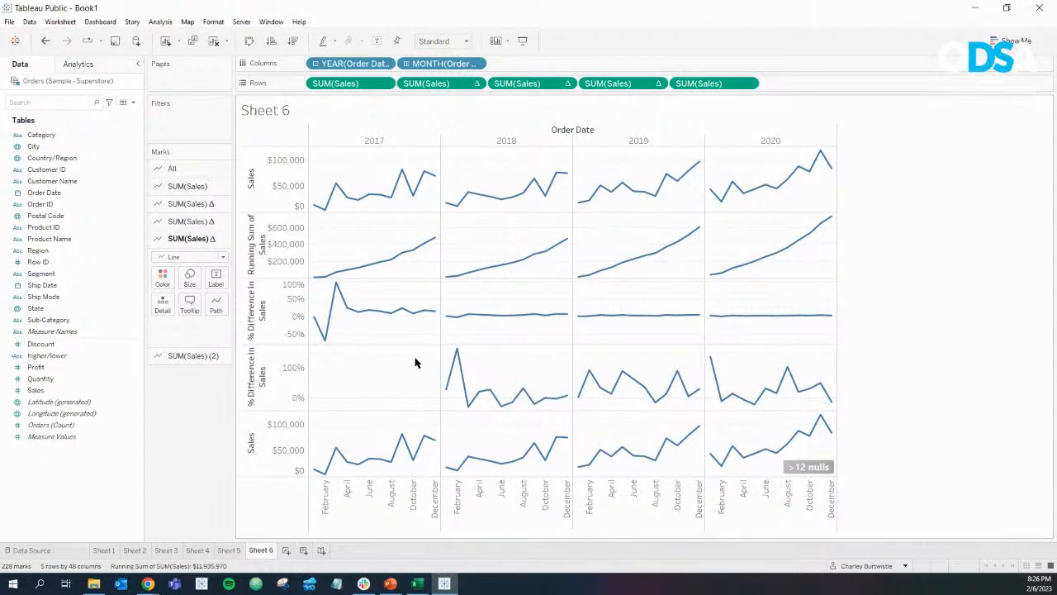
mouse_move(450, 398)
mouse_move(311, 207)
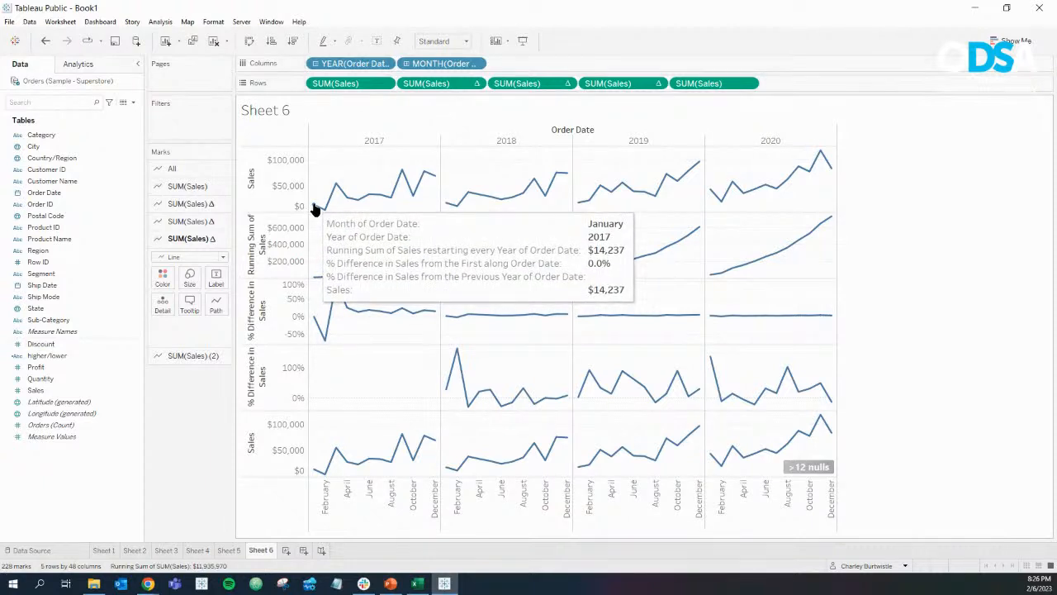
mouse_move(443, 208)
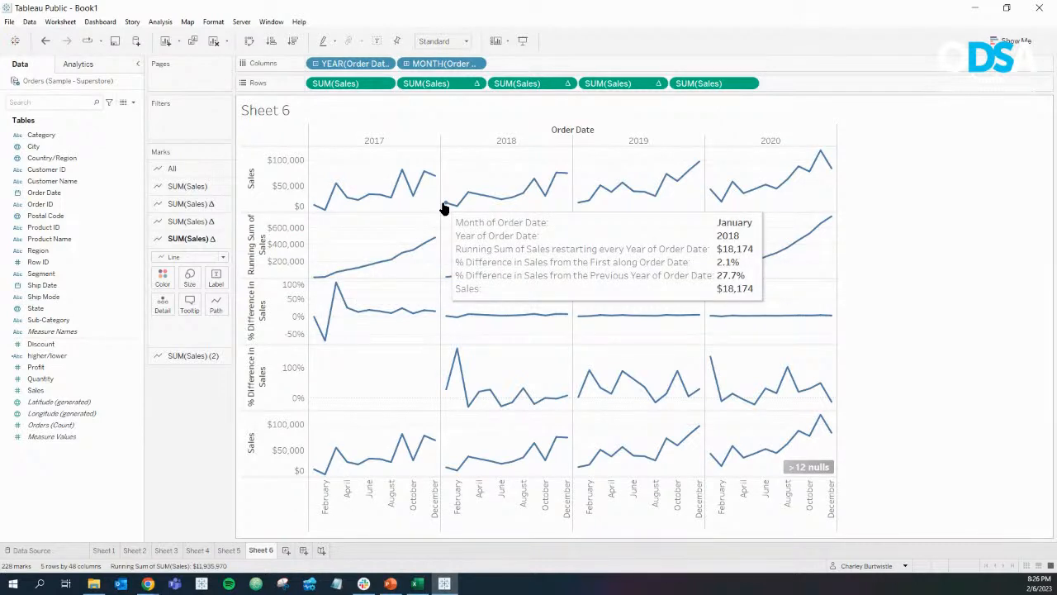
Apply the YTD Growth quick table calculation to the fifth Sales field on Rows.
mouse_move(445, 393)
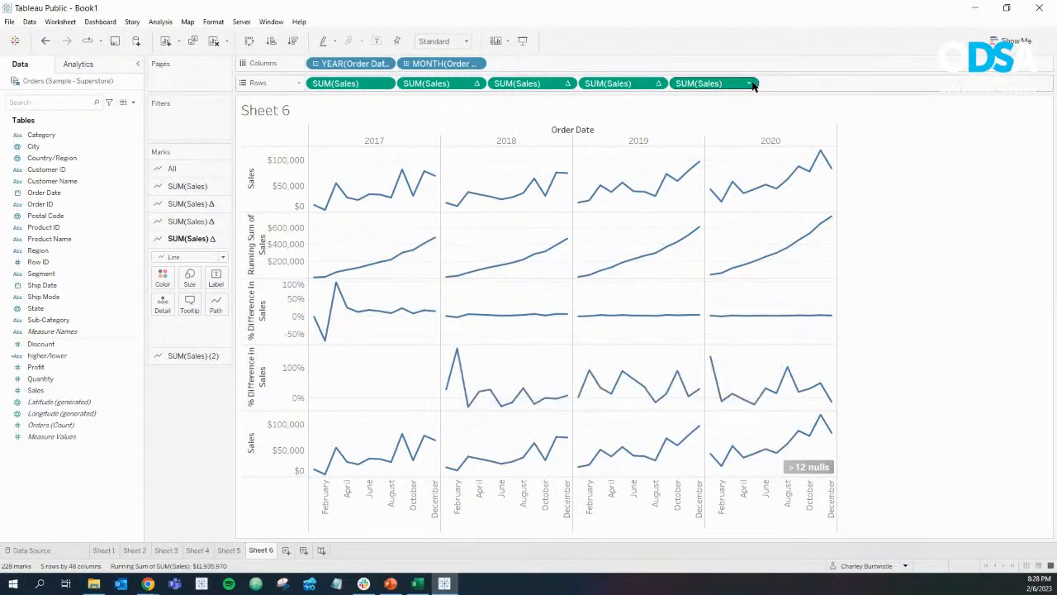
click(748, 84)
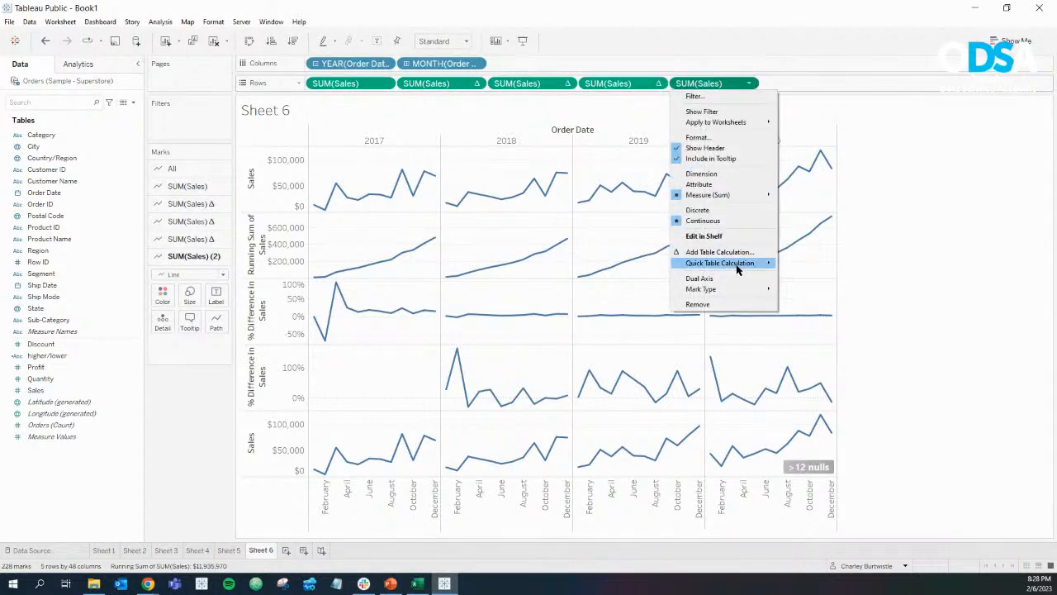
mouse_move(737, 266)
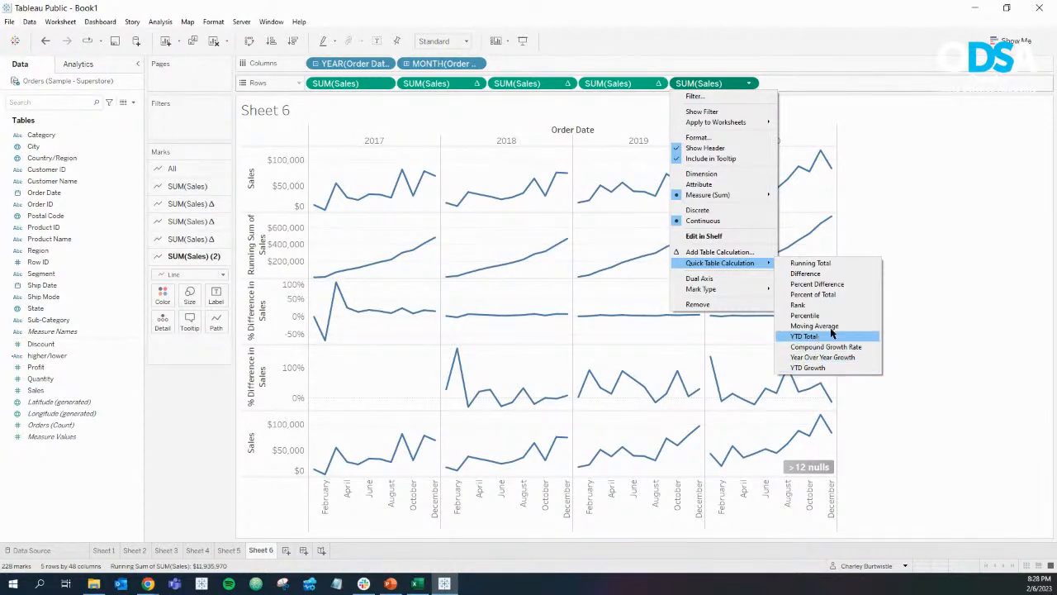
click(915, 293)
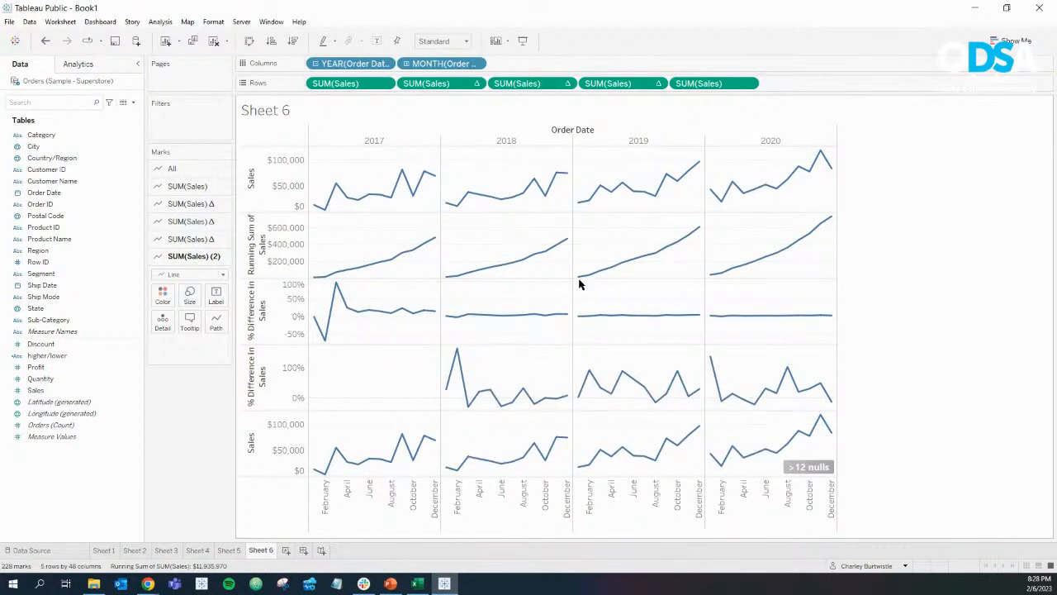
click(748, 84)
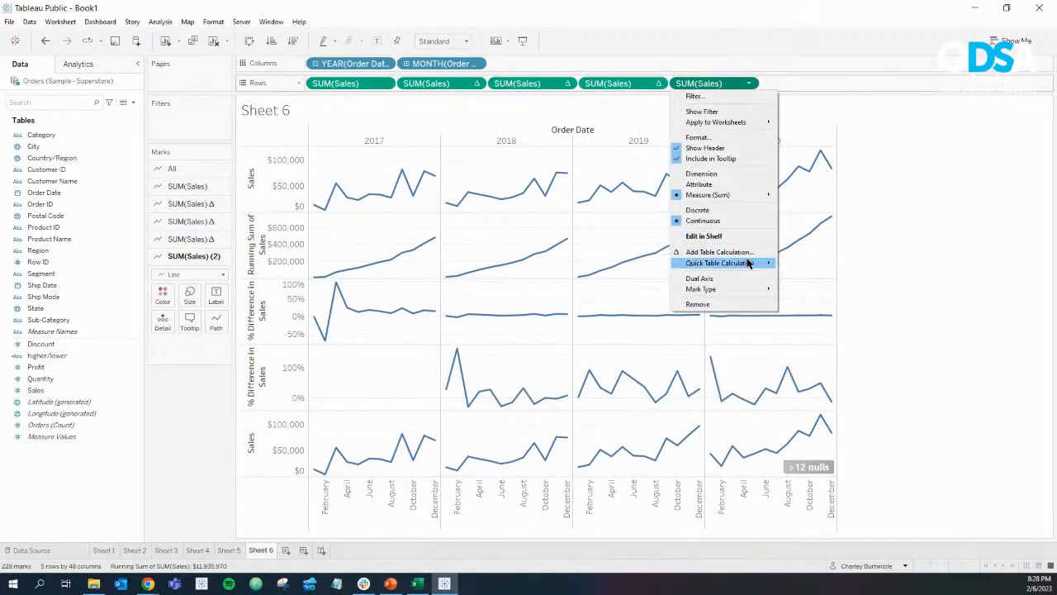
click(808, 368)
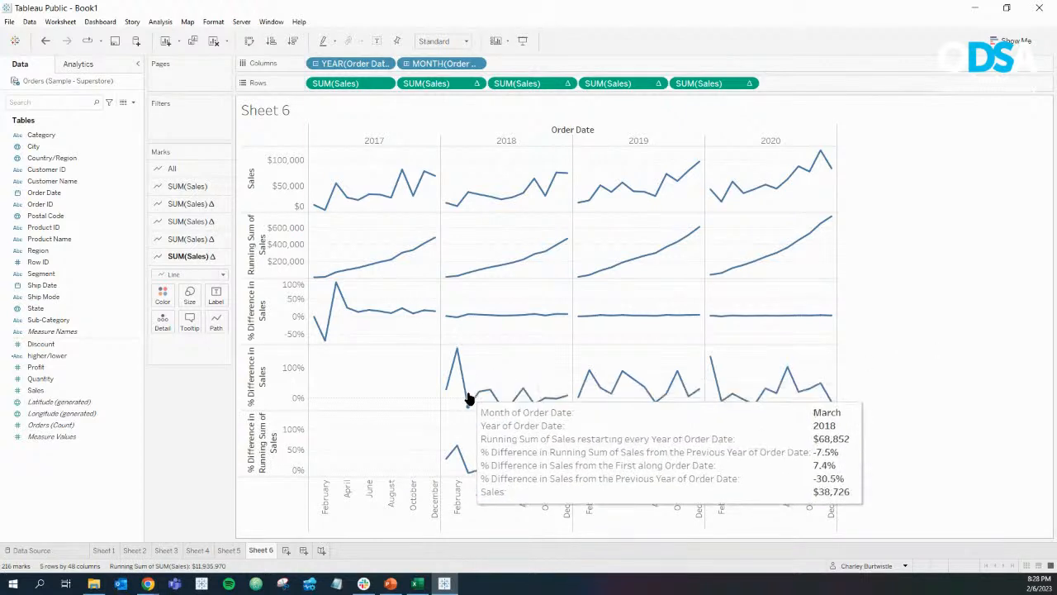
Compare the August 2017 and August 2018 running sums with the August 2018 point on the YTD growth line.
mouse_move(444, 396)
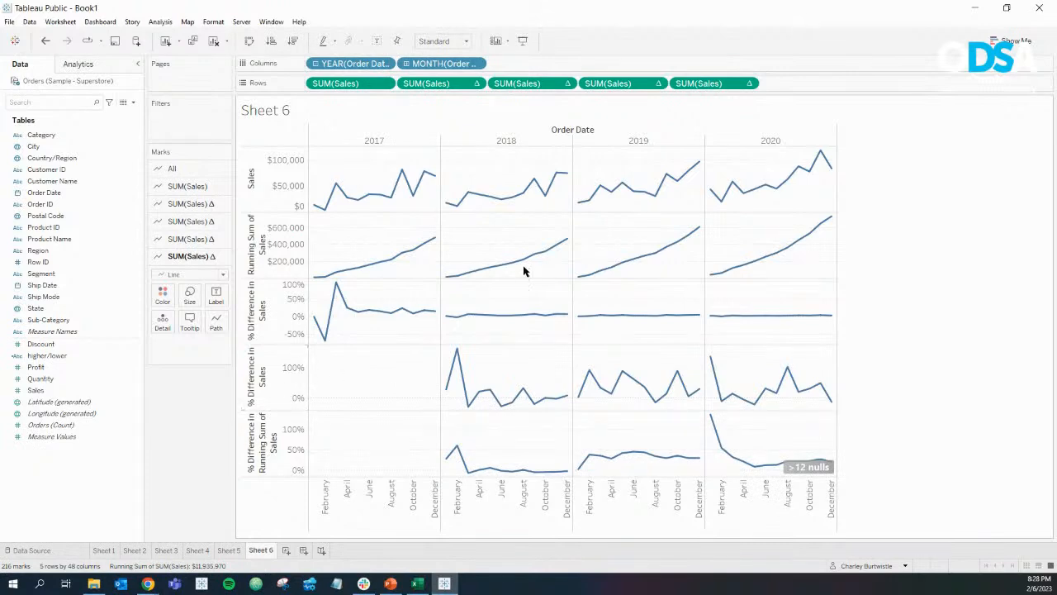
mouse_move(337, 279)
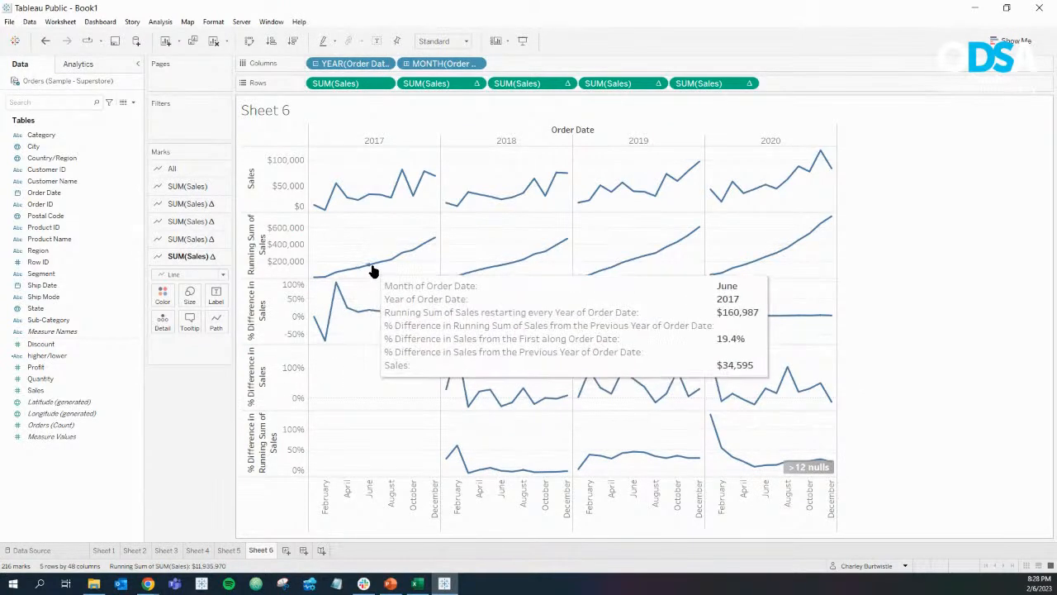
click(520, 270)
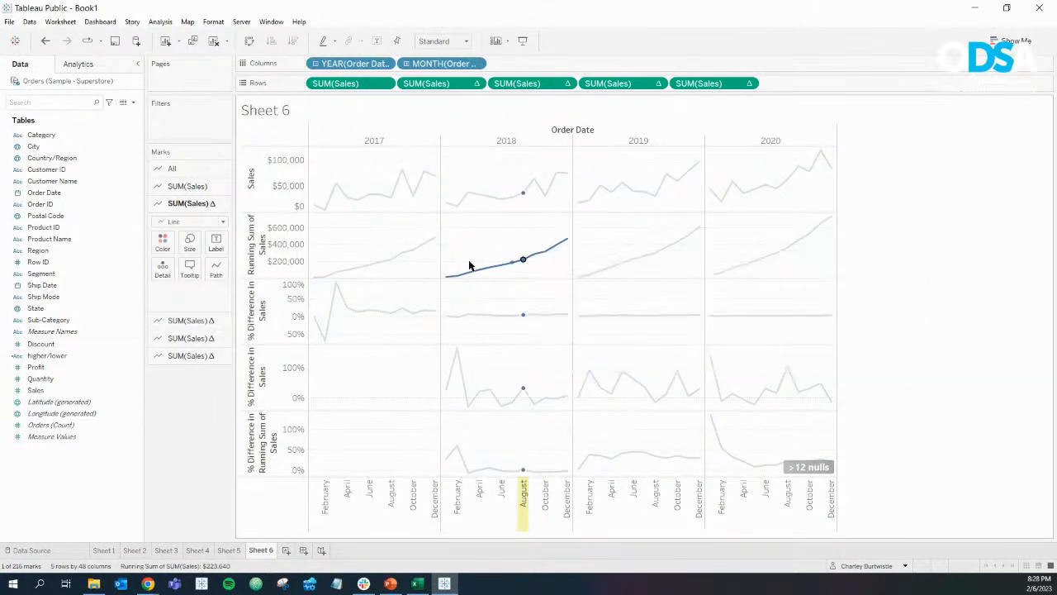
click(401, 270)
mouse_move(366, 273)
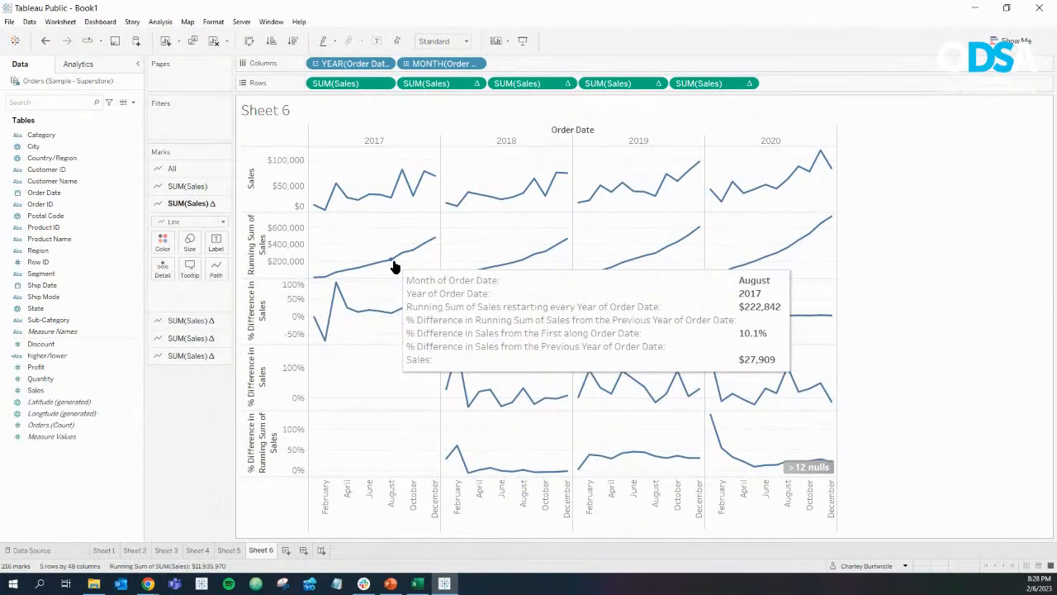
click(394, 266)
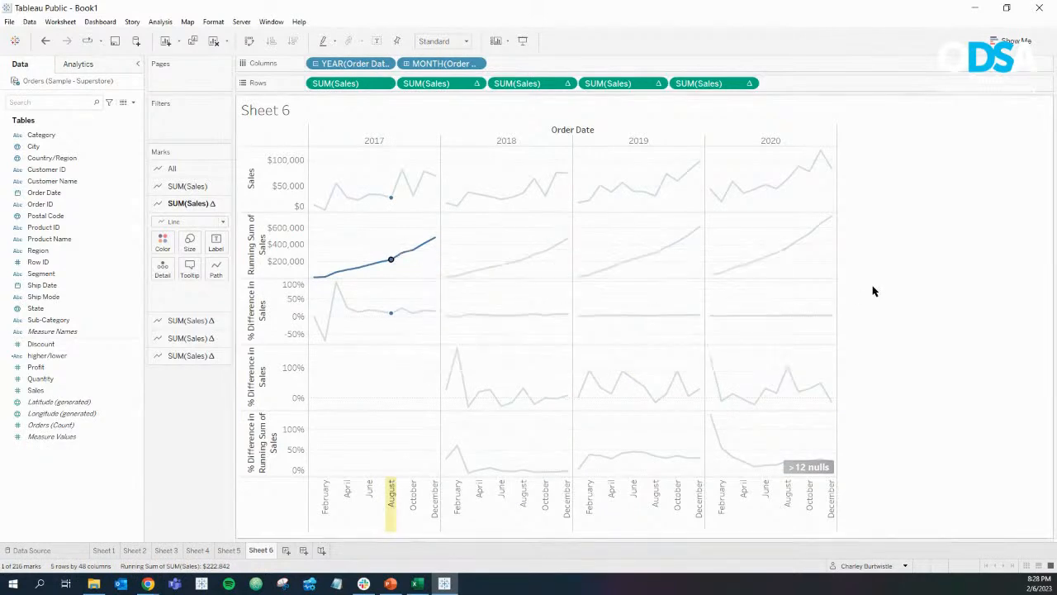
click(924, 283)
mouse_move(521, 477)
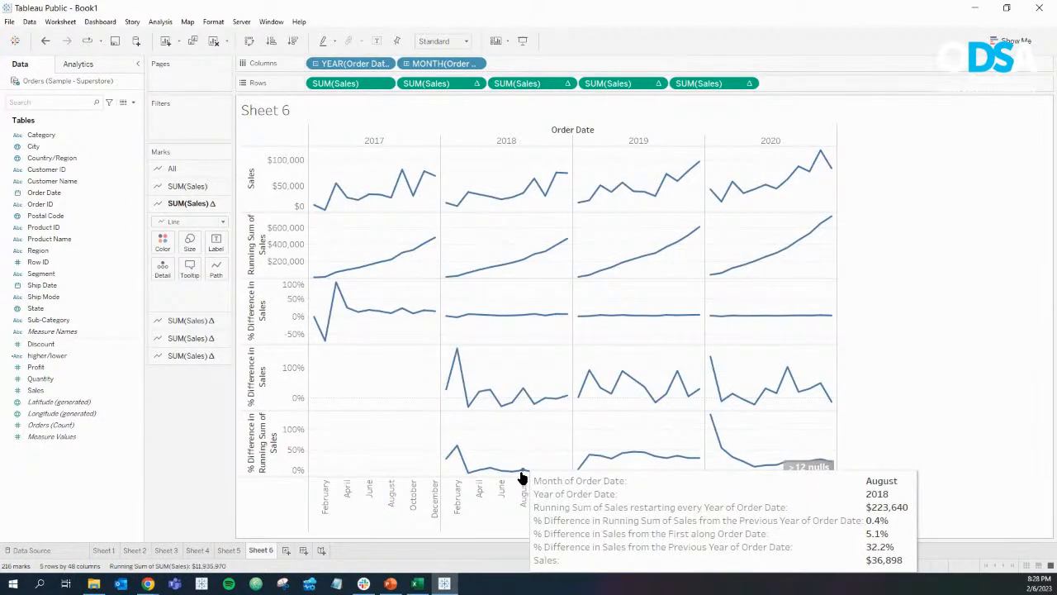
Remove the YTD Total, Compound Growth Rate and Year Over Year Growth Sales fields from Rows.
drag(443, 83, 134, 417)
drag(438, 82, 207, 396)
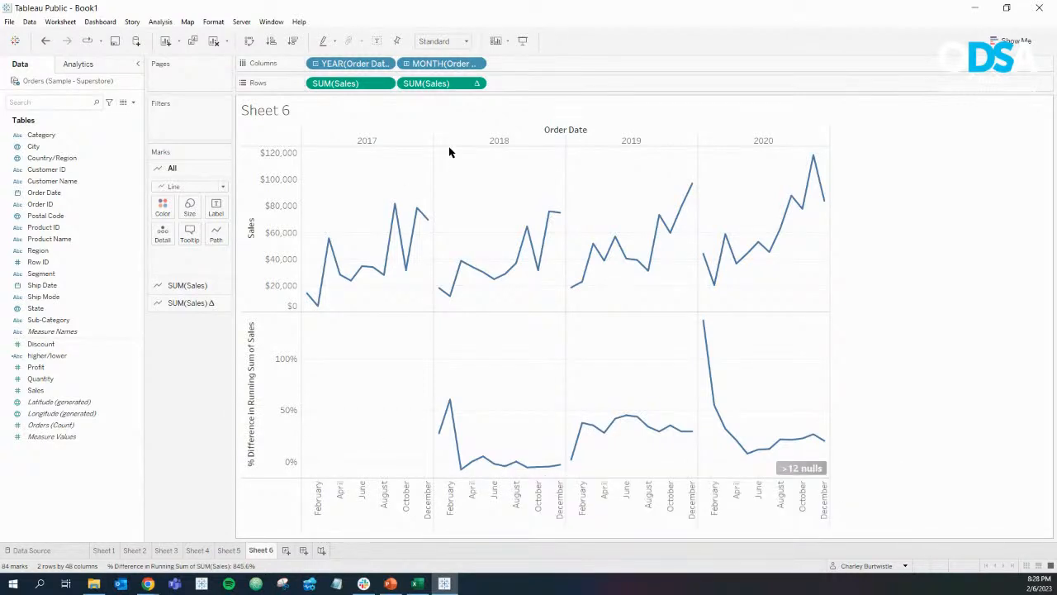
mouse_move(503, 476)
click(476, 83)
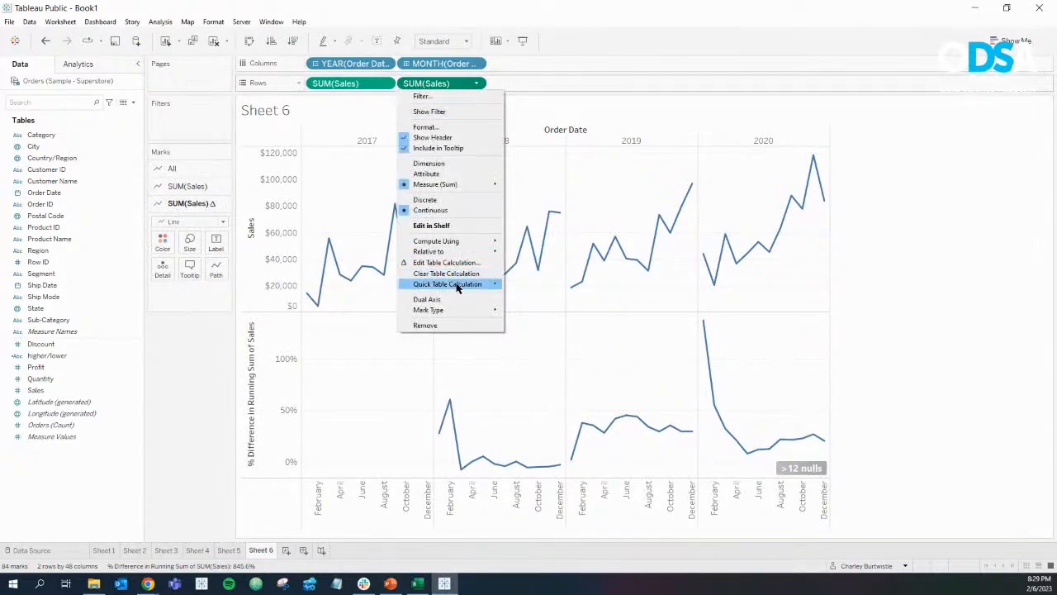
mouse_move(463, 286)
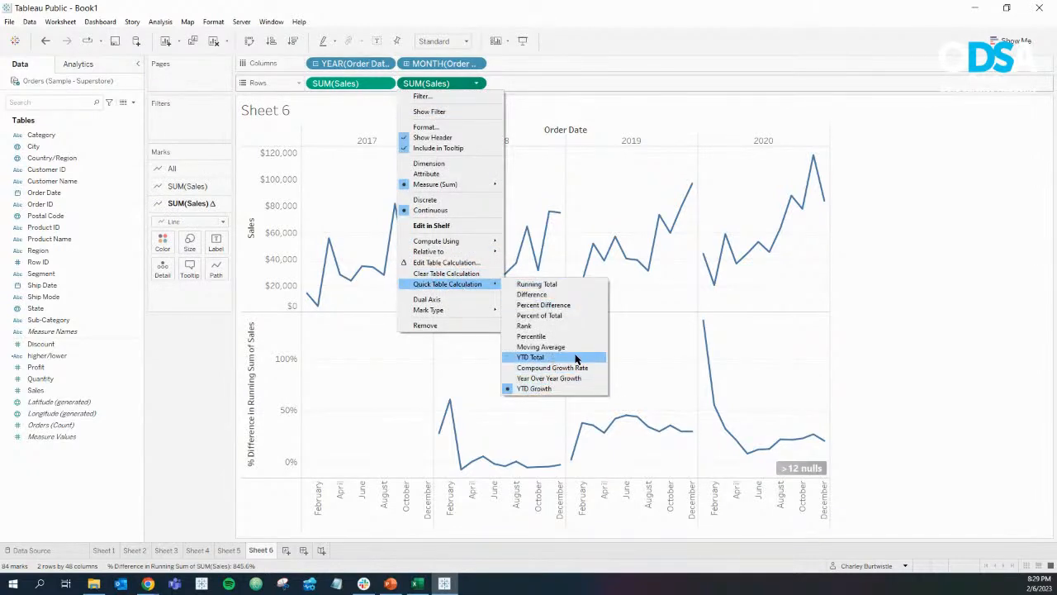
click(643, 354)
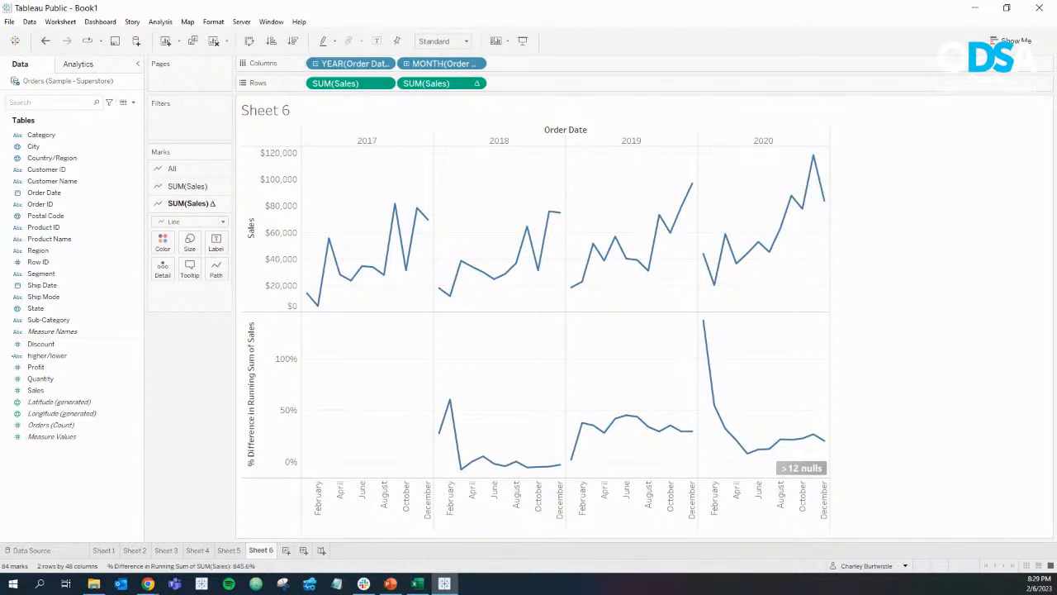
Switch to the PowerPoint class deck and go to the Night 5 Assignment slide at its end.
key(alt+Tab)
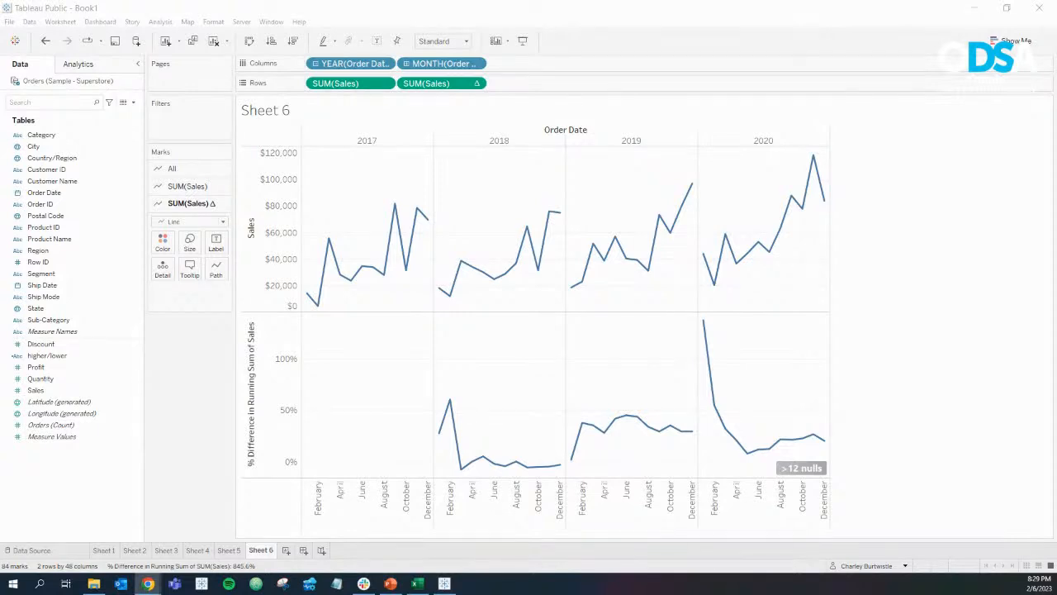
key(alt+Tab)
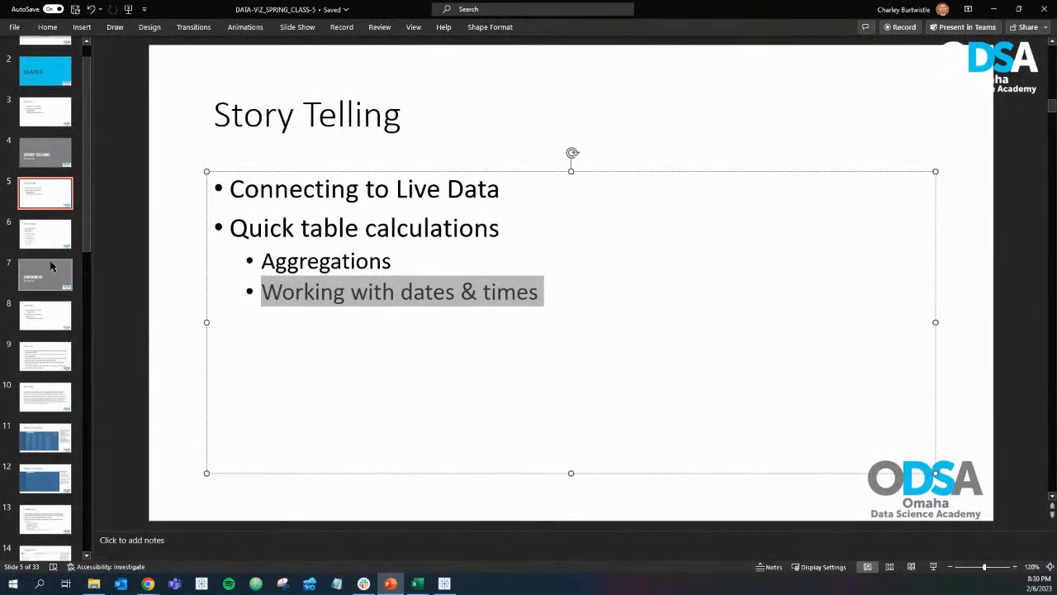
scroll(49, 266, down, 10)
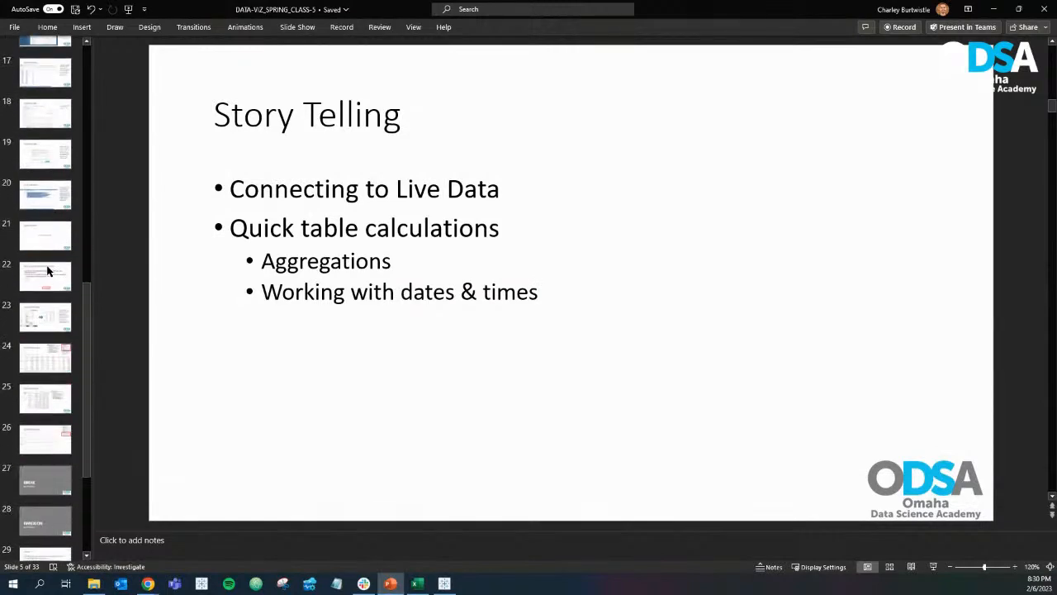
scroll(48, 271, down, 3)
click(57, 264)
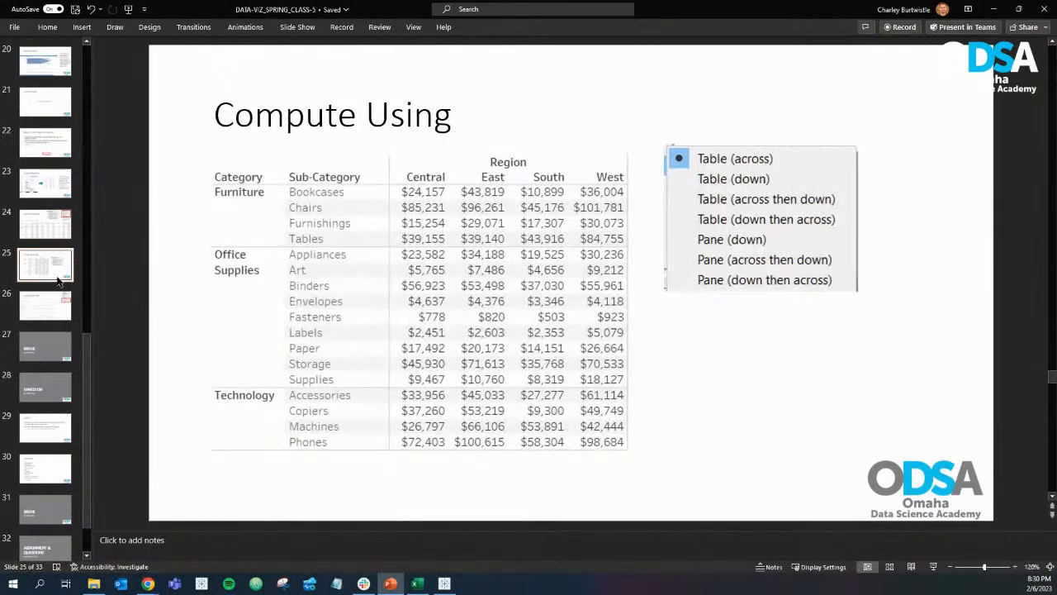
click(57, 317)
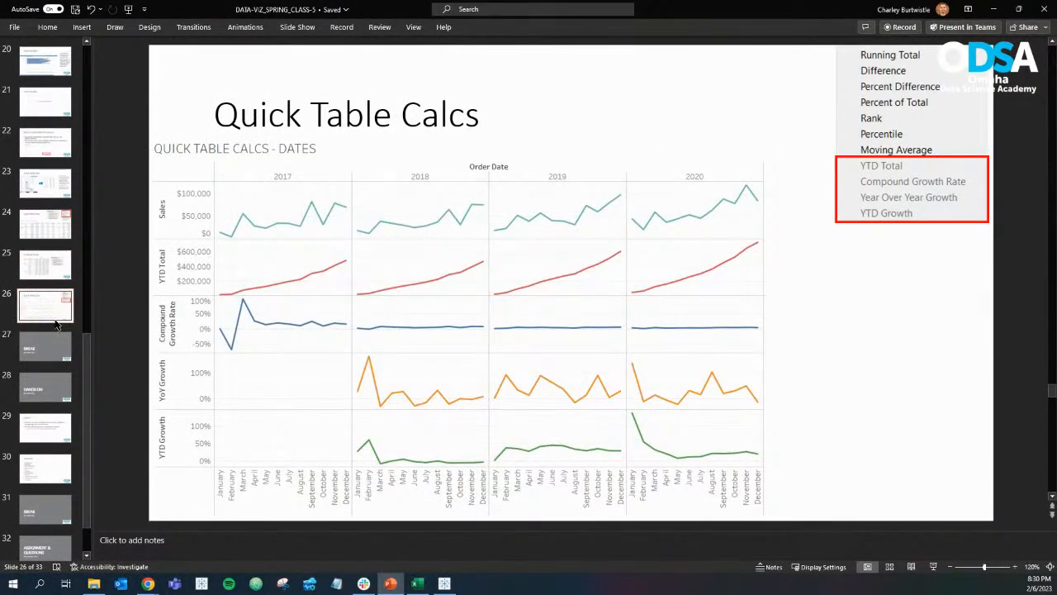
click(52, 340)
click(48, 387)
click(46, 425)
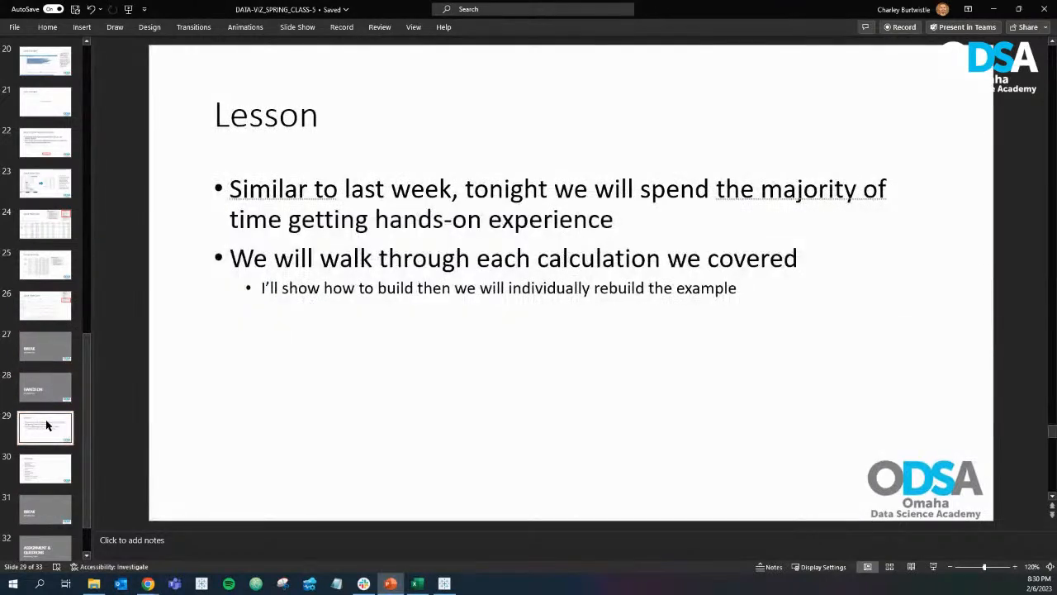
click(47, 481)
scroll(47, 482, down, 3)
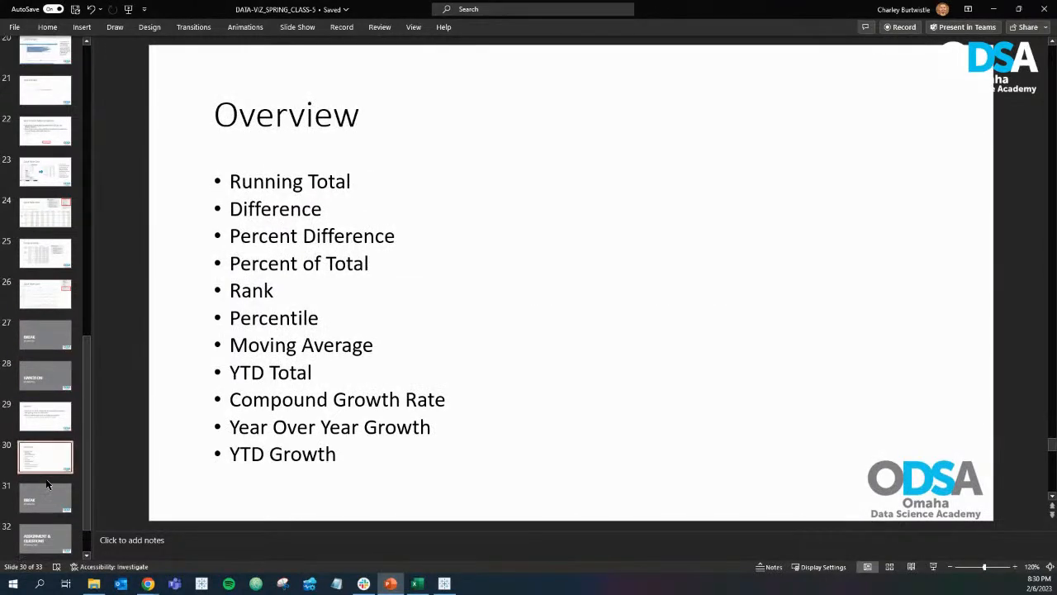
click(47, 457)
click(46, 491)
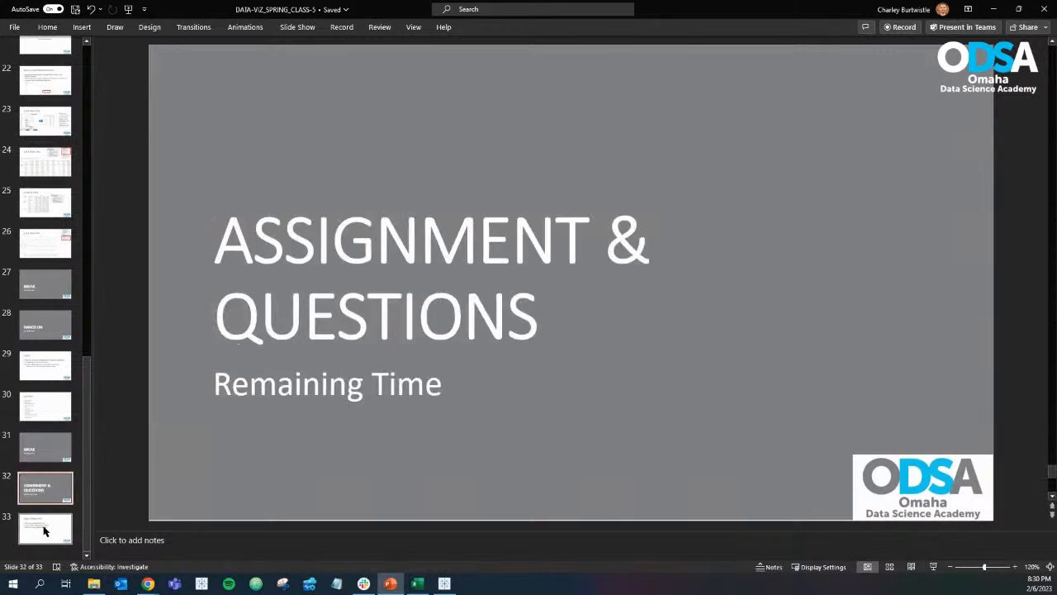
click(45, 529)
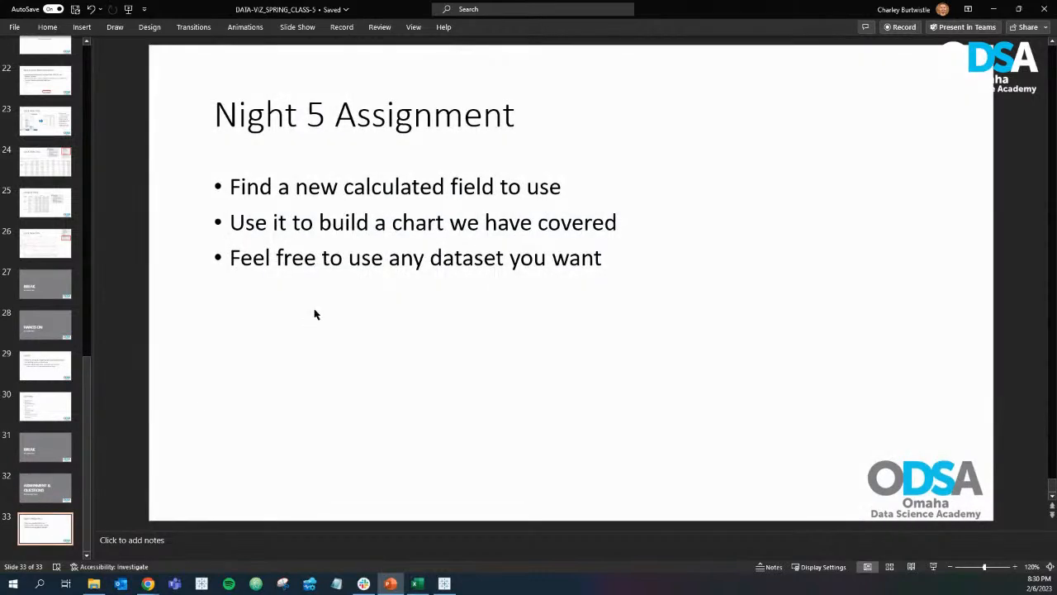
Delete all the bullet text in the body of the Night 5 Assignment slide.
click(394, 222)
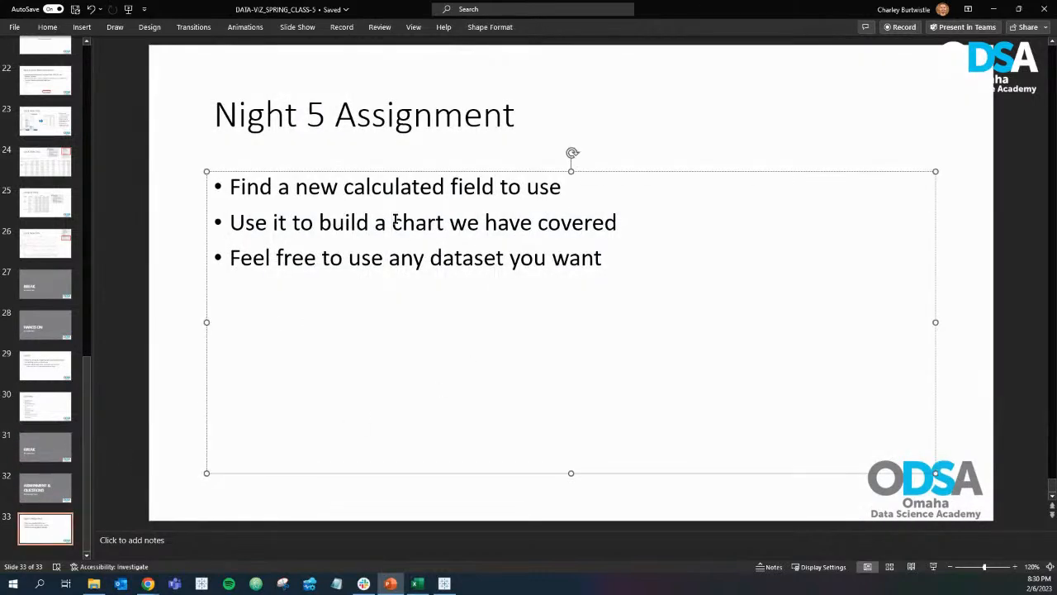
key(ctrl+a)
key(Delete)
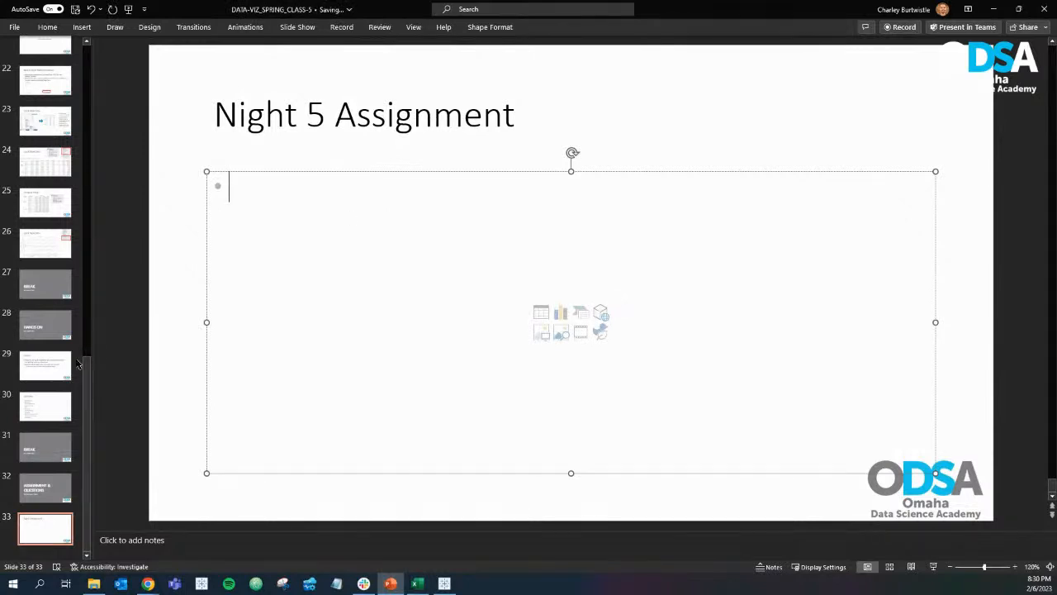
Write "Try 3 different quick table calculations" as the first bullet in the body of the Night 5 Assignment slide.
click(47, 166)
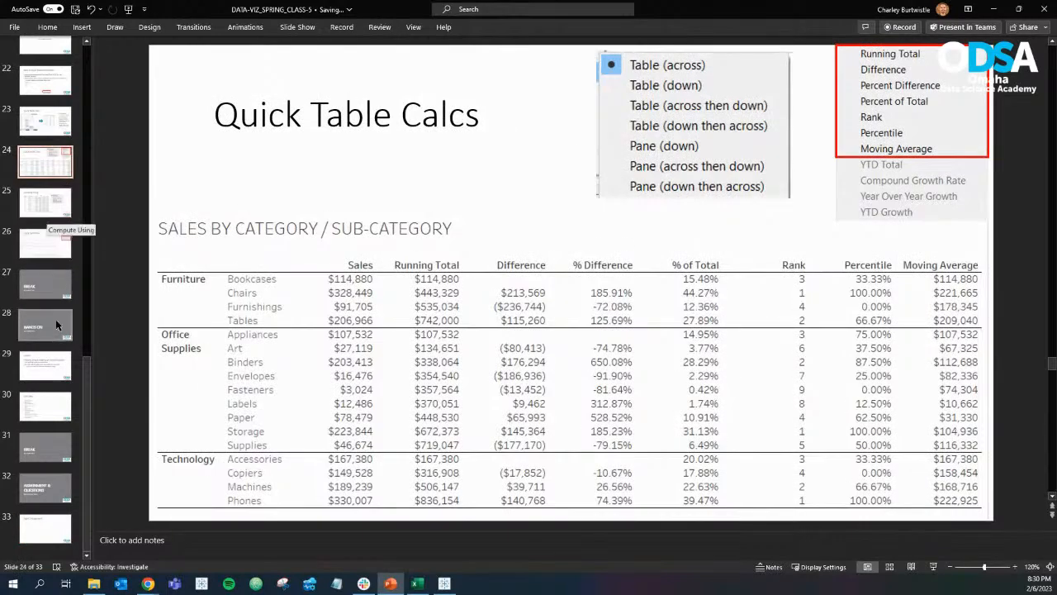
click(42, 521)
click(328, 189)
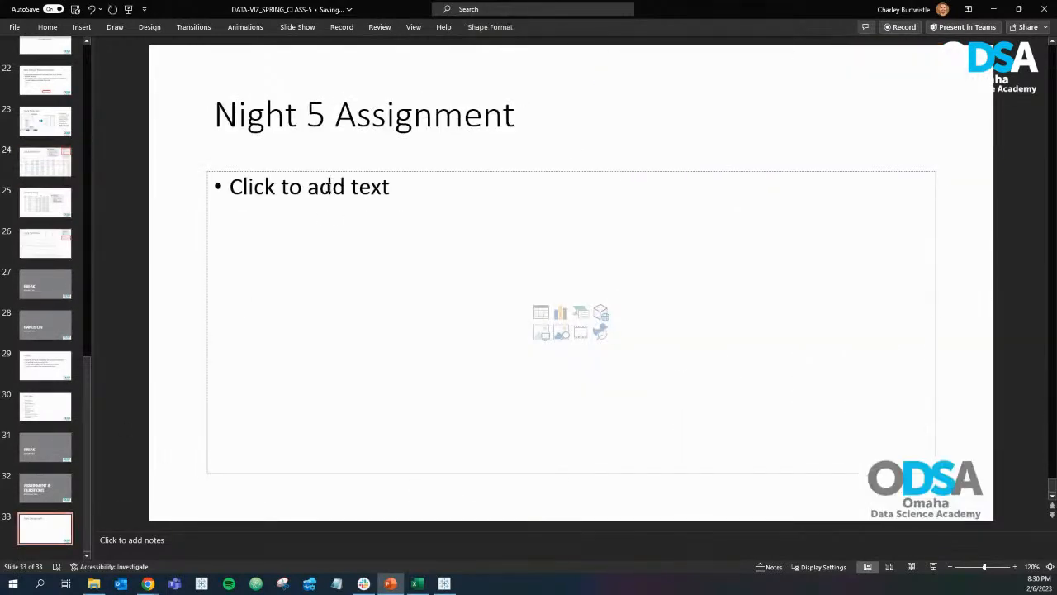
text(Tr)
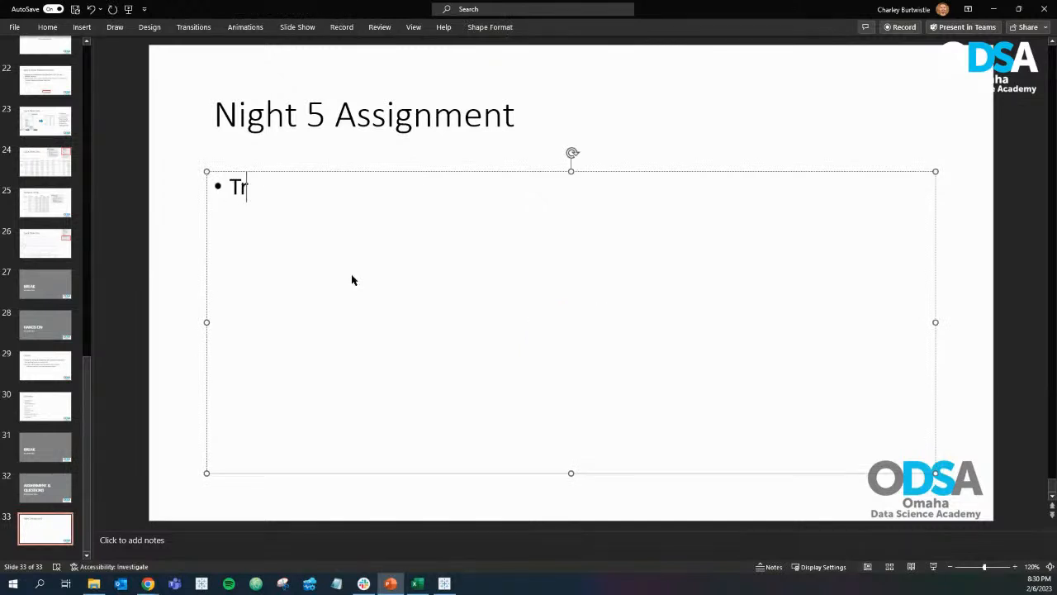
text(y 3 )
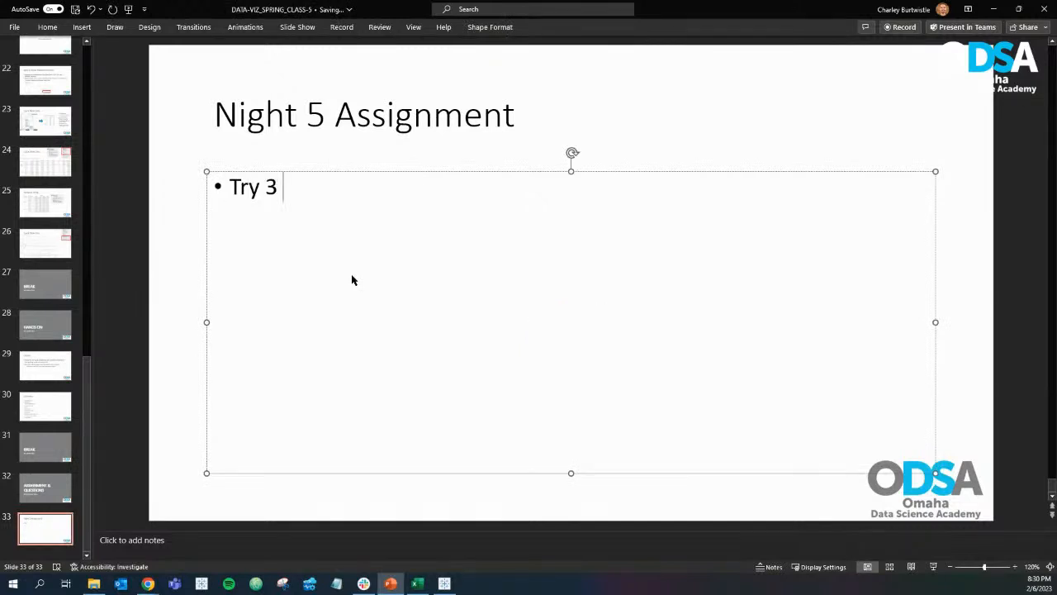
text(different qui)
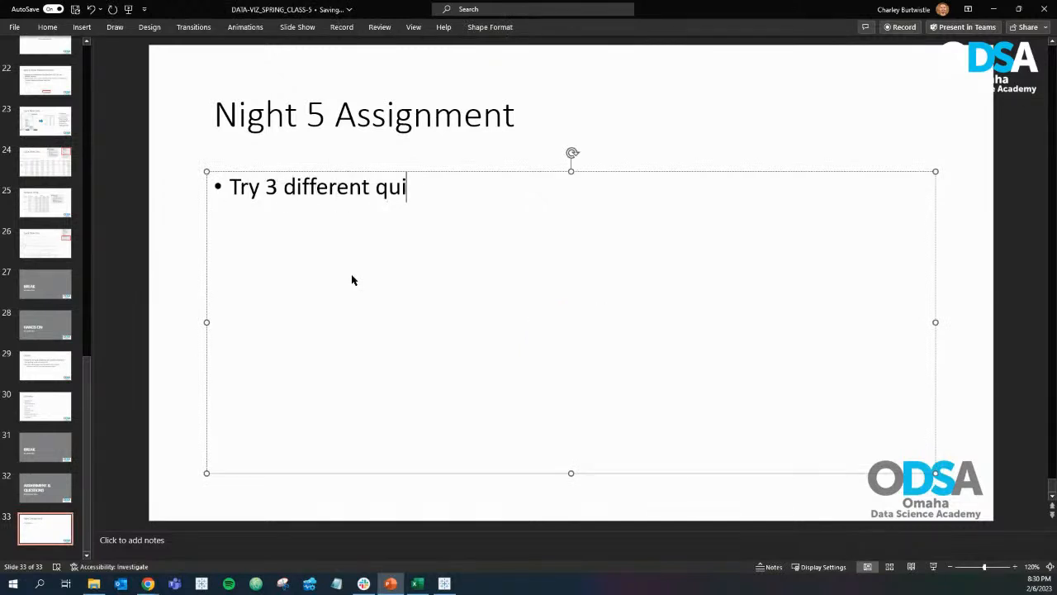
text(ck table calculat)
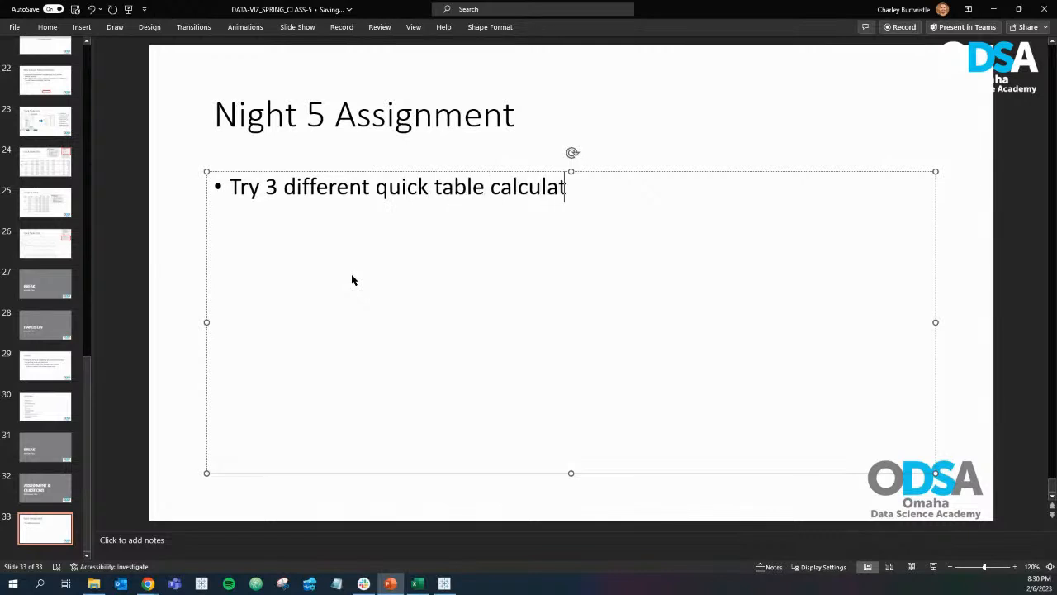
text(ions)
key(Return)
Add a second bullet reading "Using any data set" to the assignment slide.
text(Us)
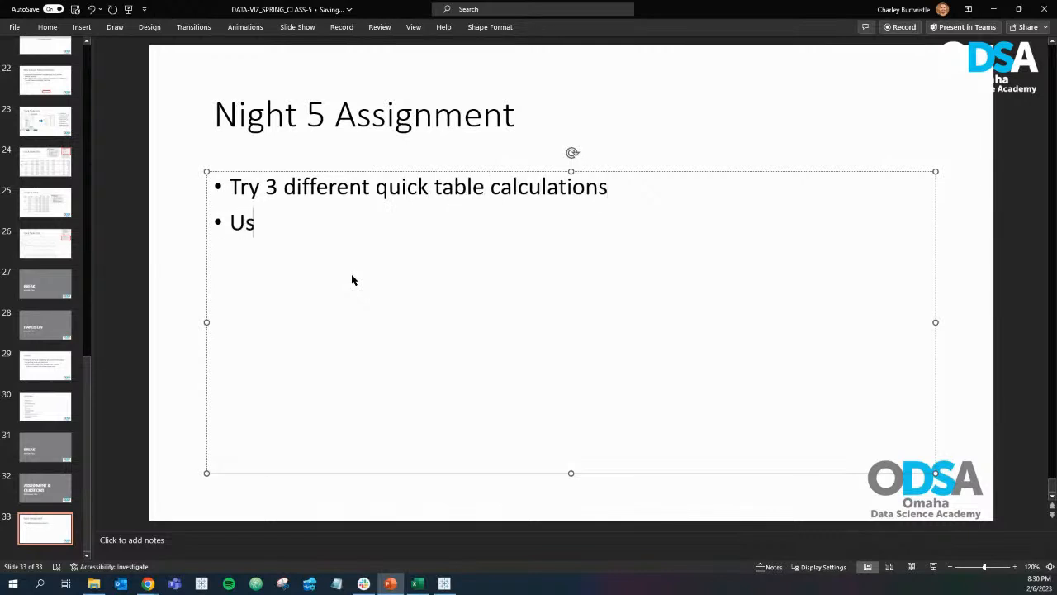
text(ing any data d)
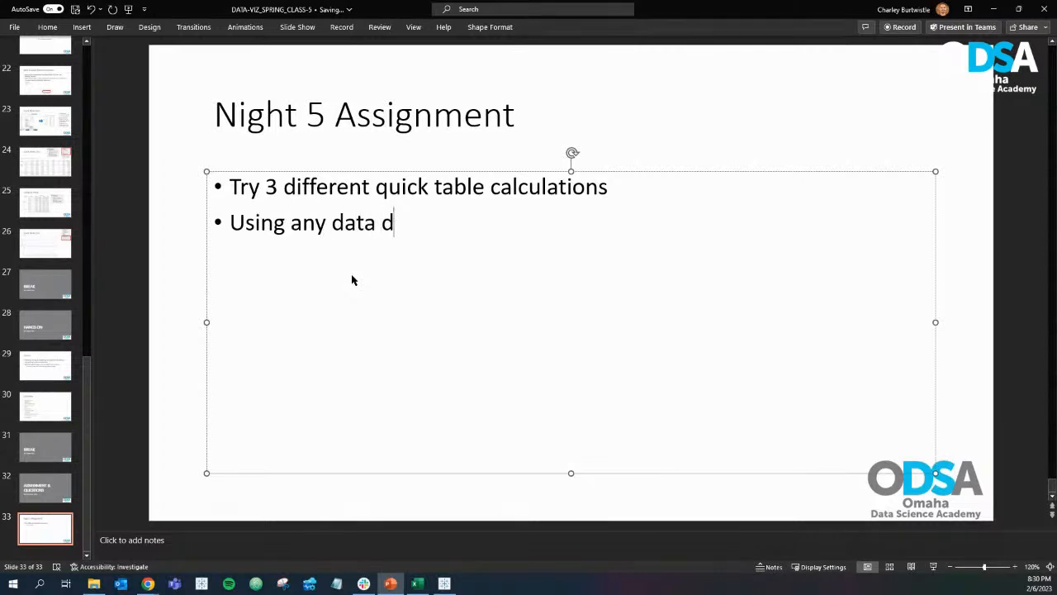
key(BackSpace)
text(set)
key(Return)
Add the bullets "Publish to tableau public" and "Share link in slack" to finish the assignment list.
text(pu)
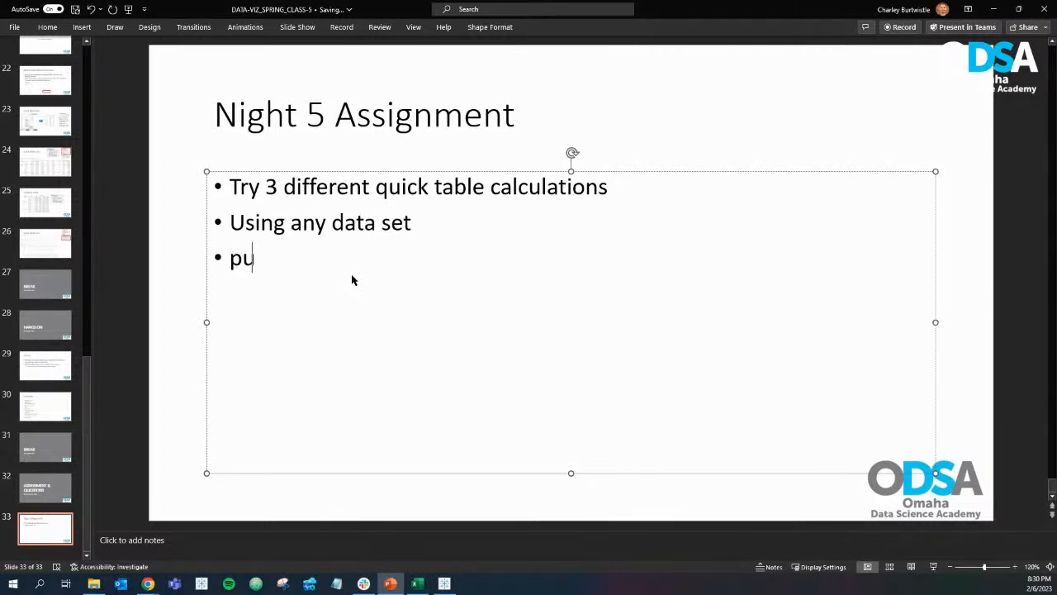
text(blish to tableau public)
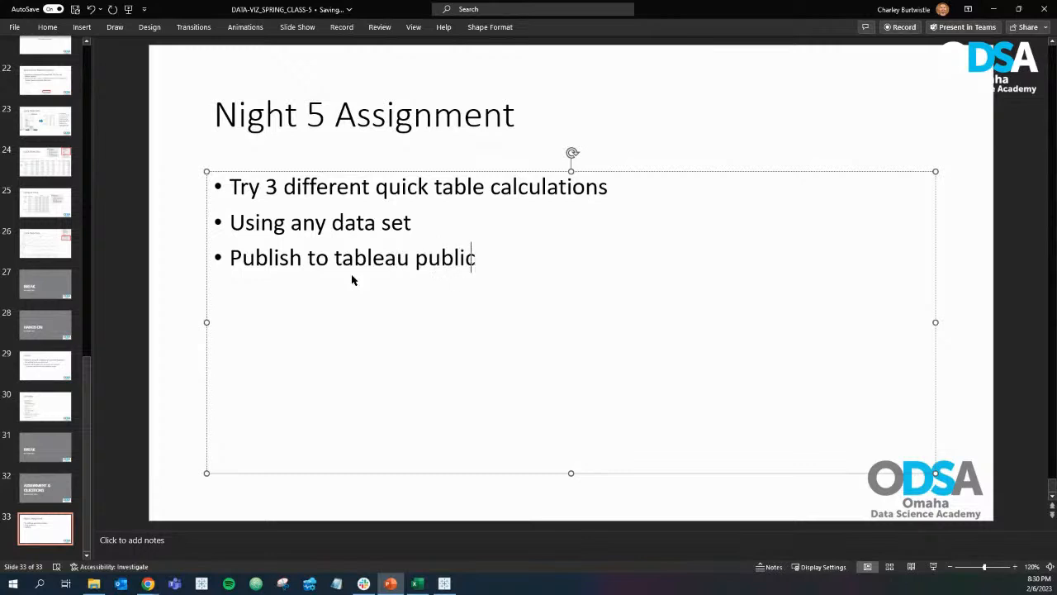
key(Return)
text(share link )
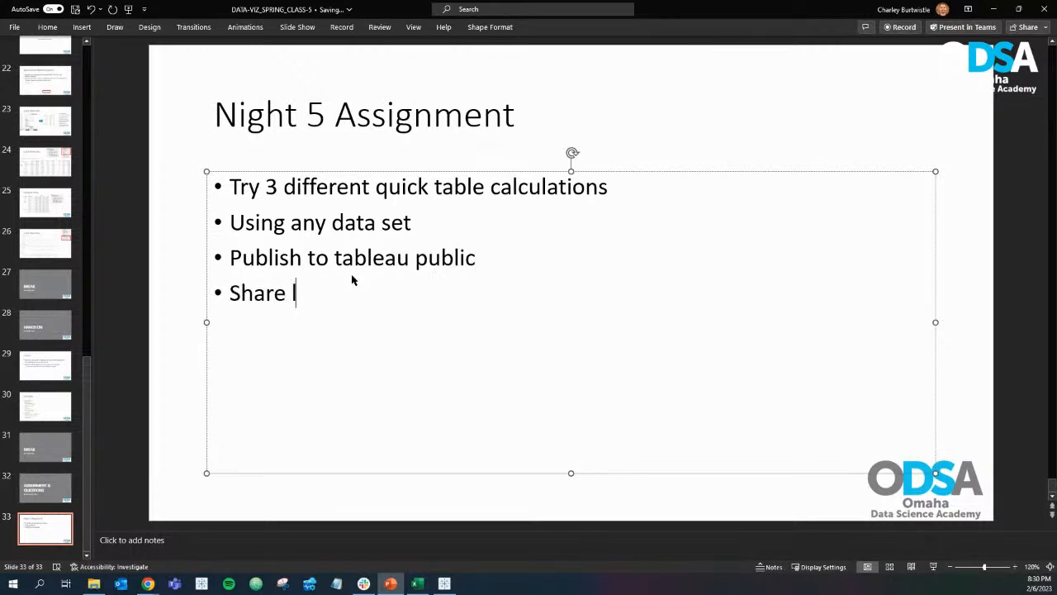
text(in slack)
key(Escape)
key(Escape)
Copy the calculation list picture and its red frame from the Quick Table Calcs slide 24 onto the Night 5 Assignment slide.
scroll(49, 213, up, 1)
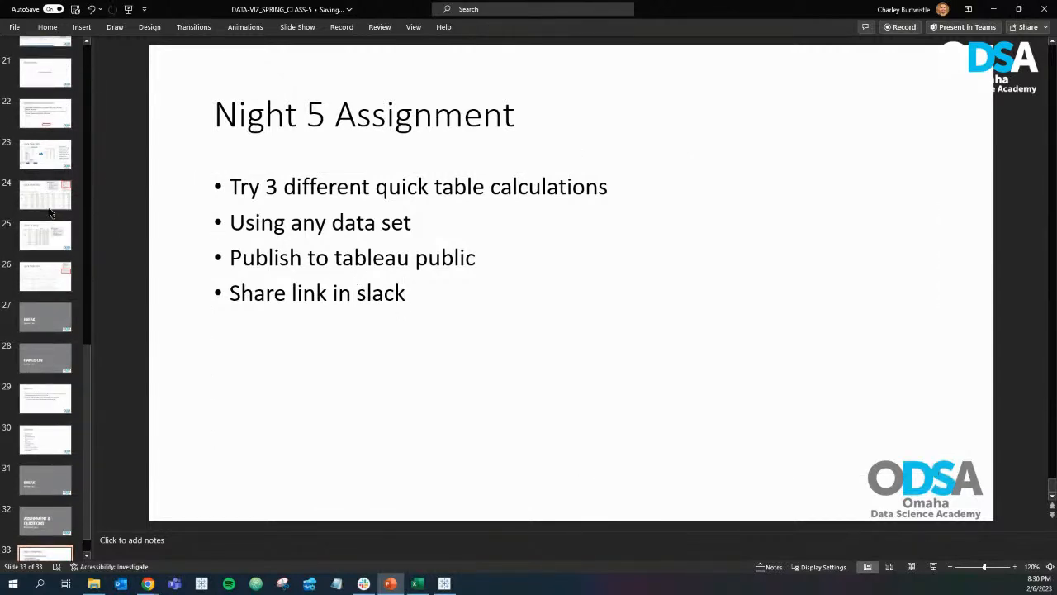
click(48, 205)
click(884, 141)
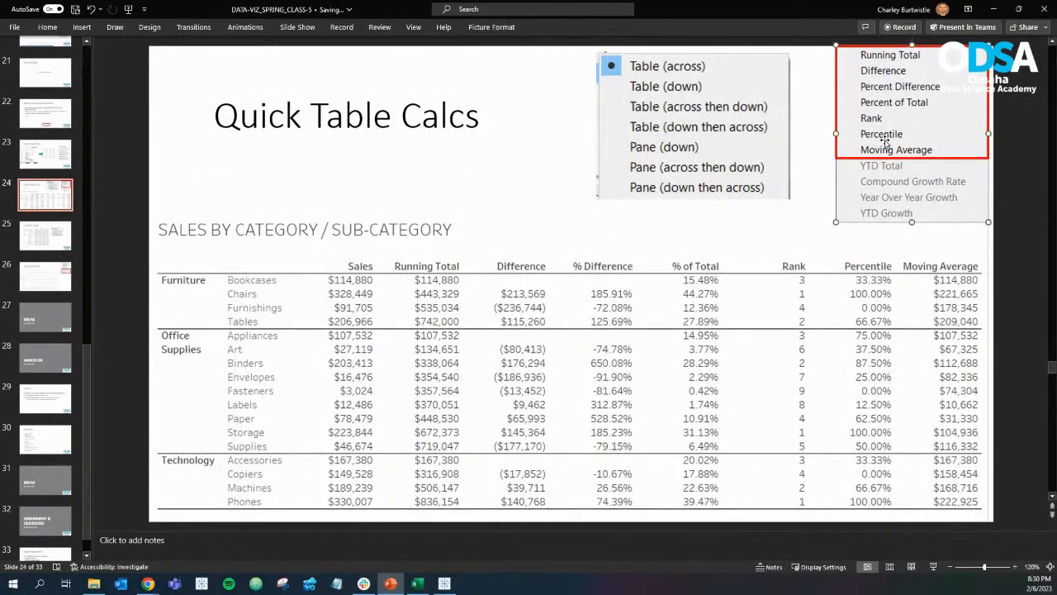
click(889, 158)
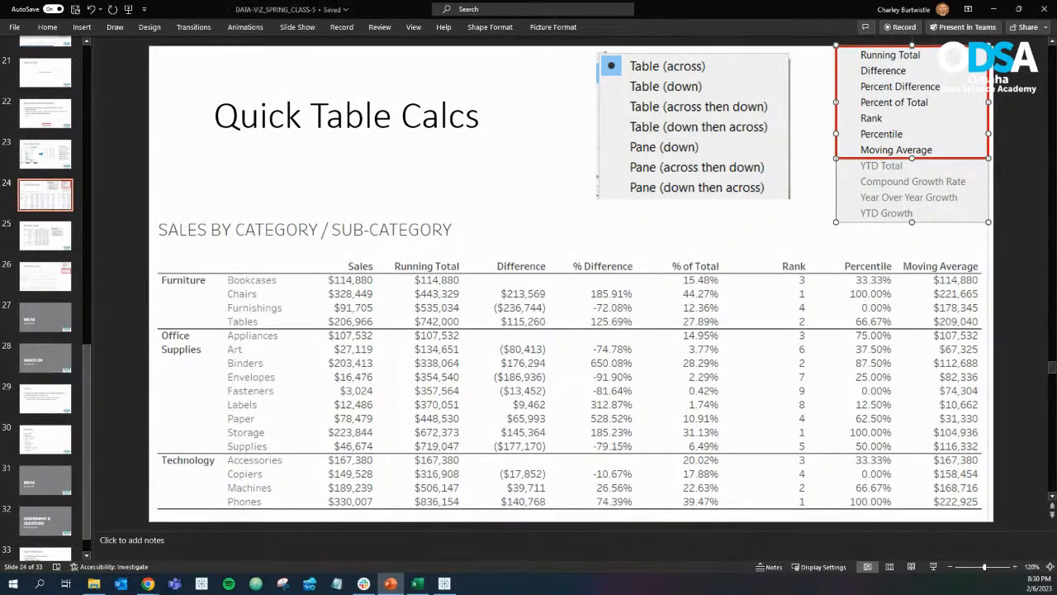
scroll(30, 362, down, 1)
click(46, 528)
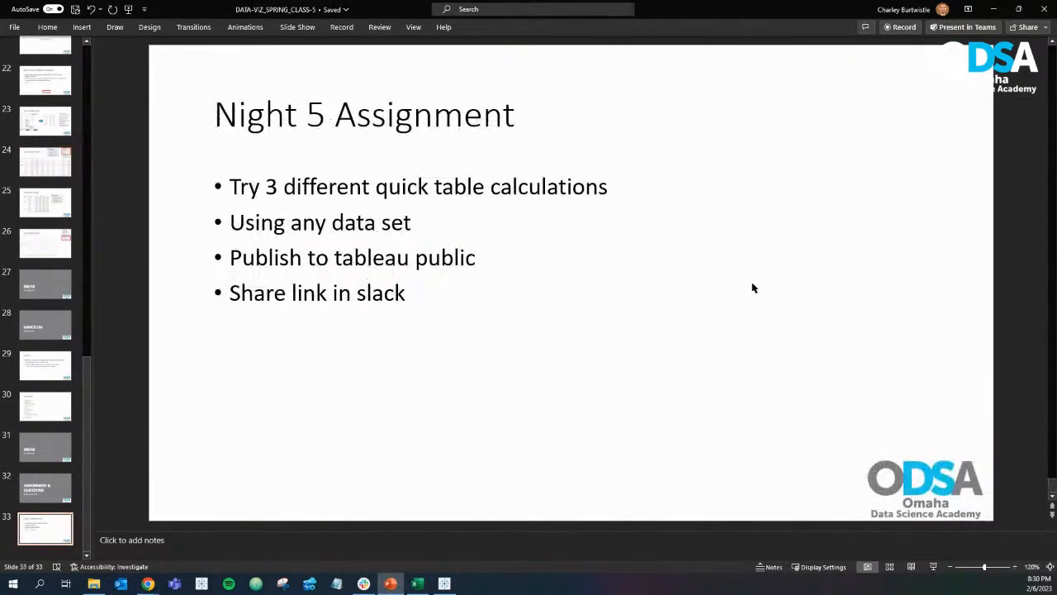
key(ctrl+v)
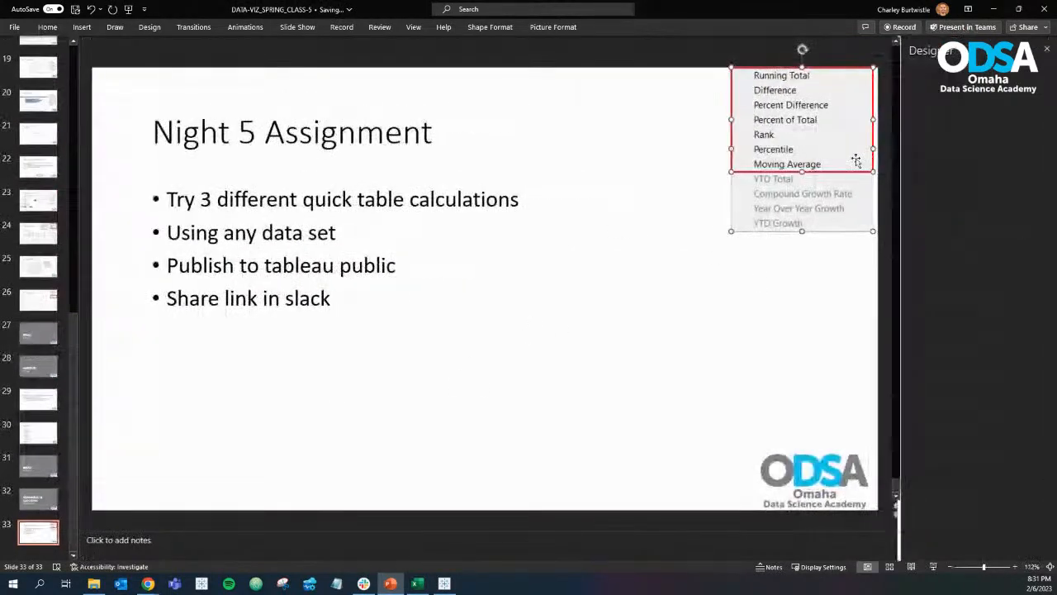